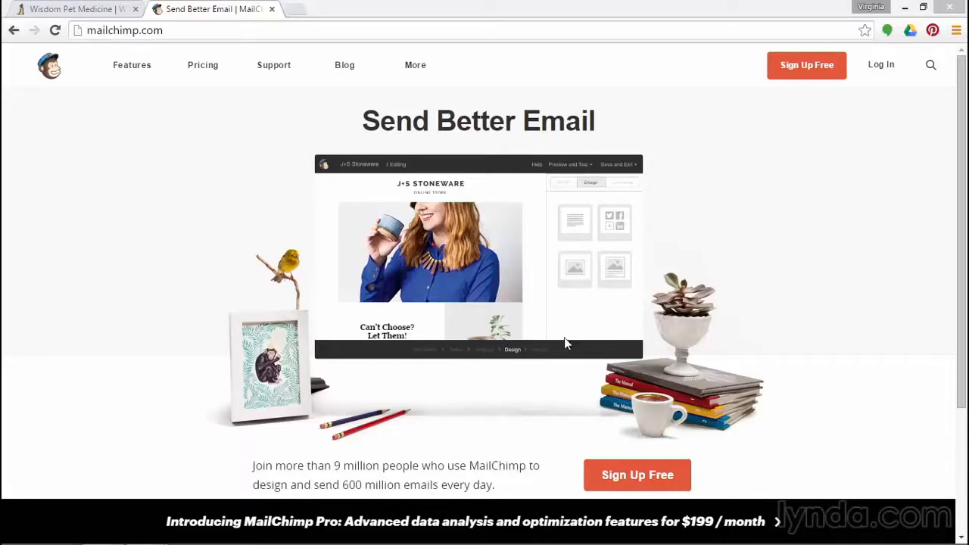
Review MailChimp's pricing plans, then go to the Sign Up Free form
click(206, 68)
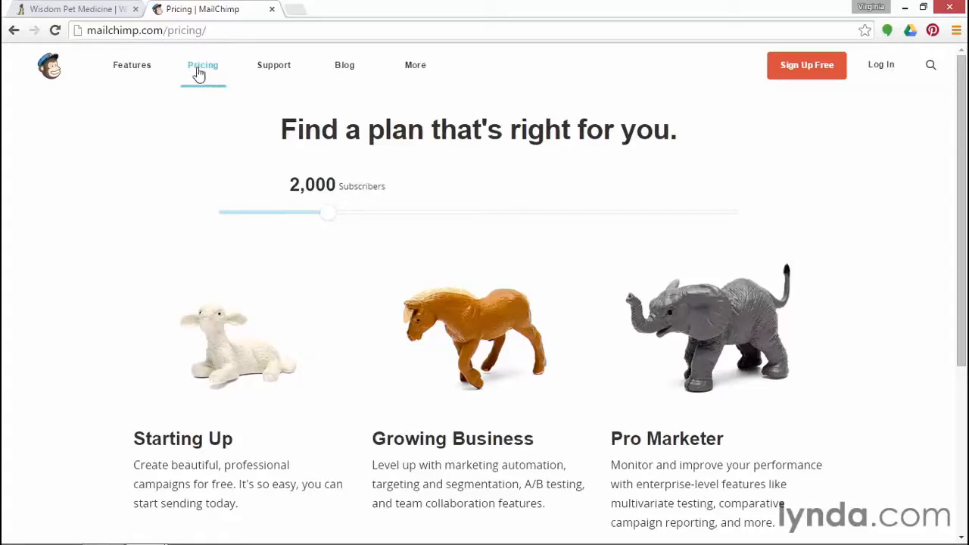
click(787, 68)
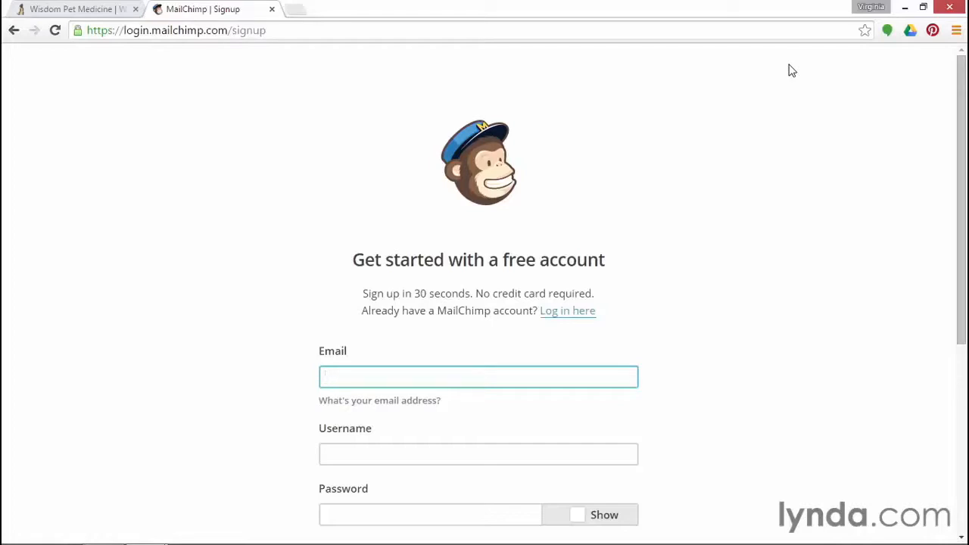
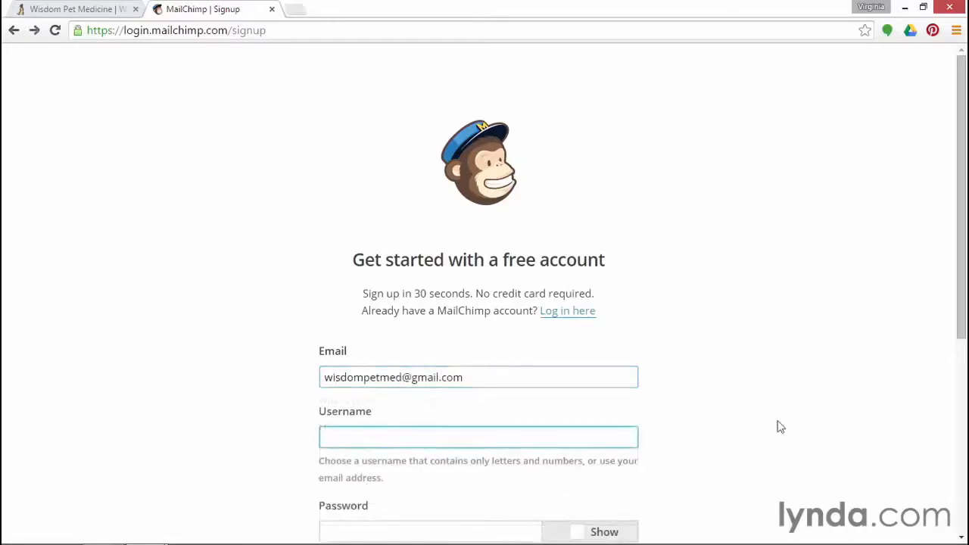
Enter the Gmail address, a username and a visible password in the signup form
text(wisdompetmed)
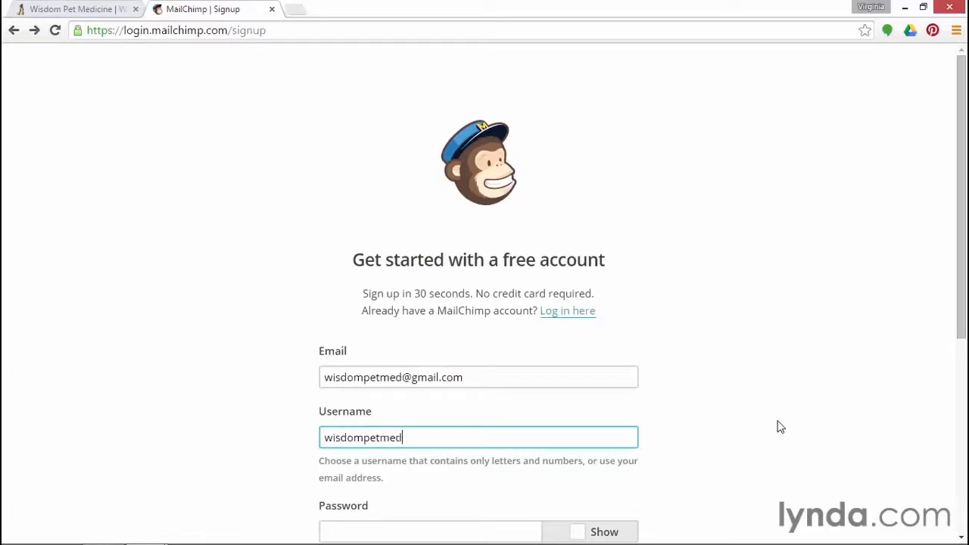
scroll(781, 426, down, 2)
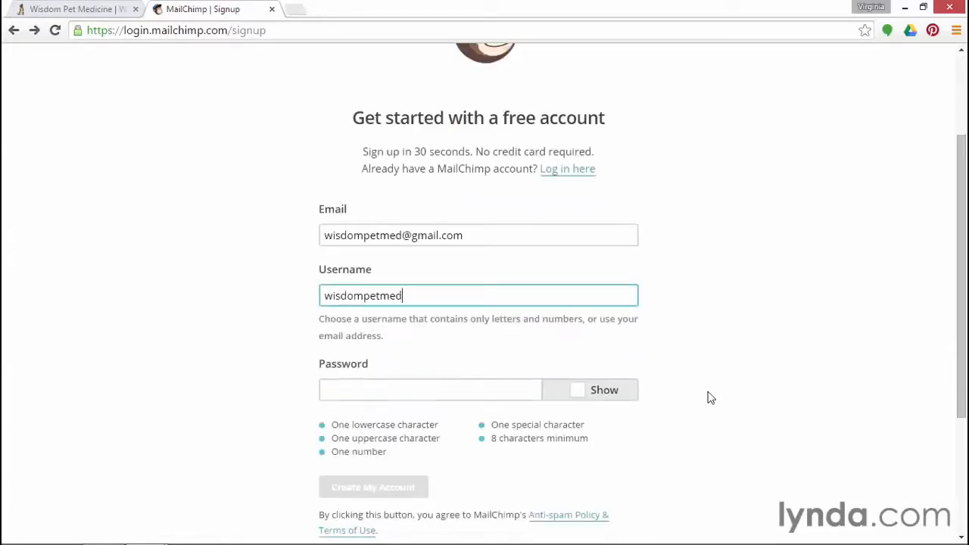
click(575, 392)
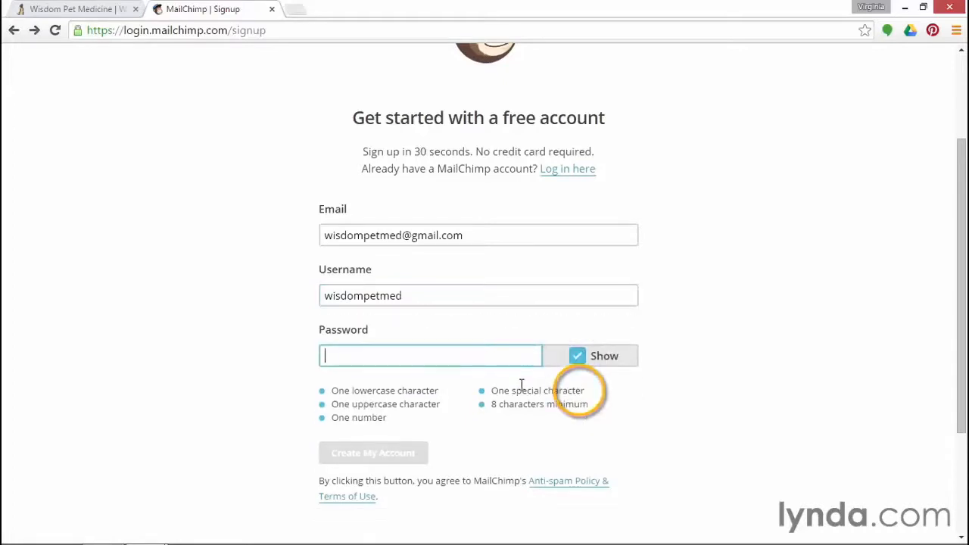
text(*****)
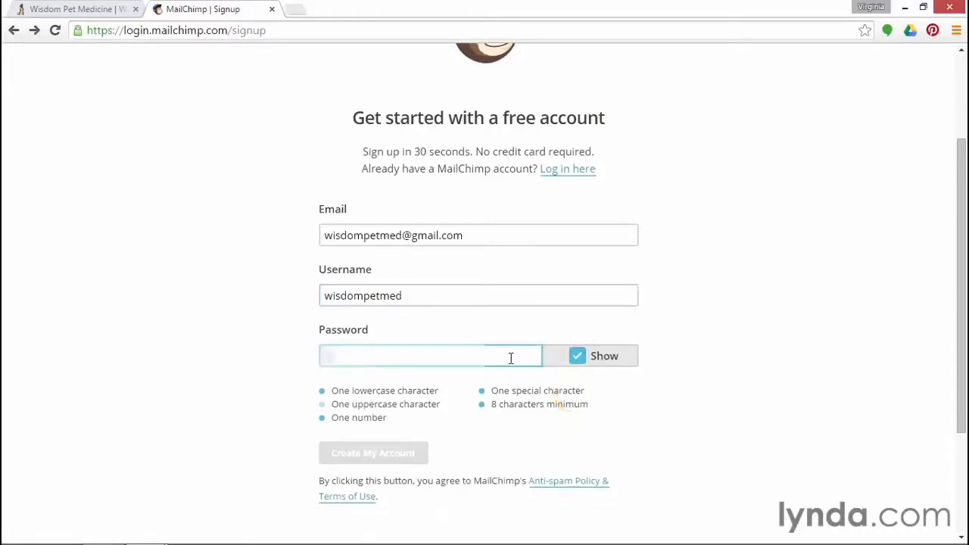
text(******)
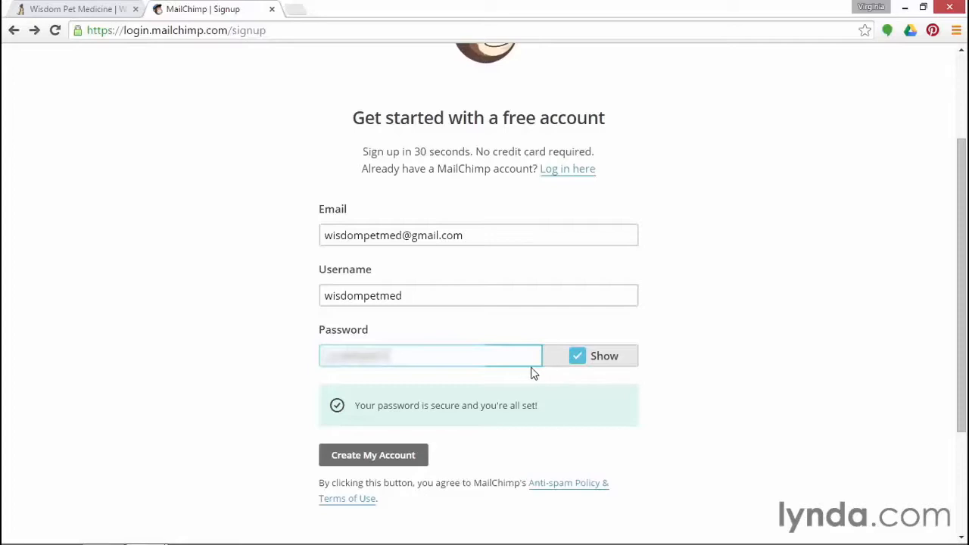
Create the account and follow the activation link in the Gmail activation email
click(413, 459)
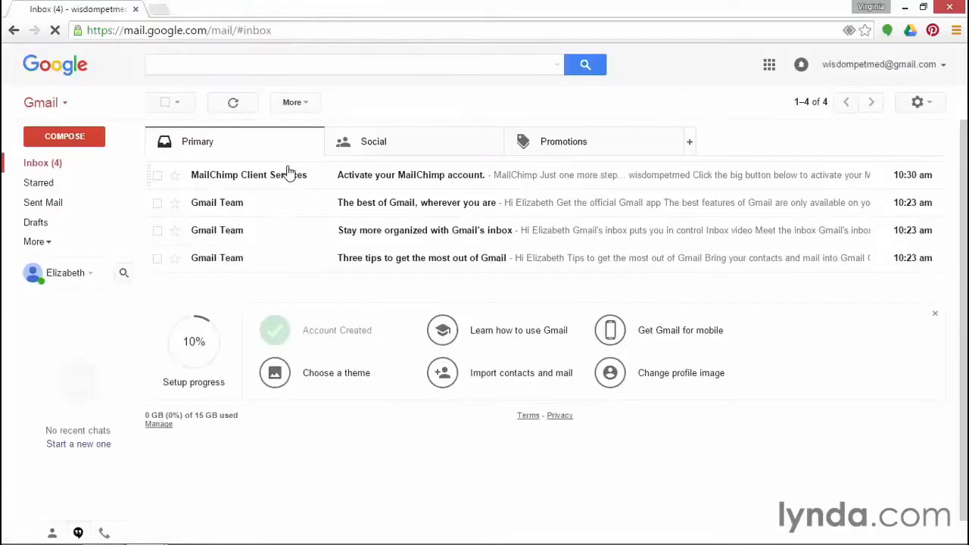
click(356, 175)
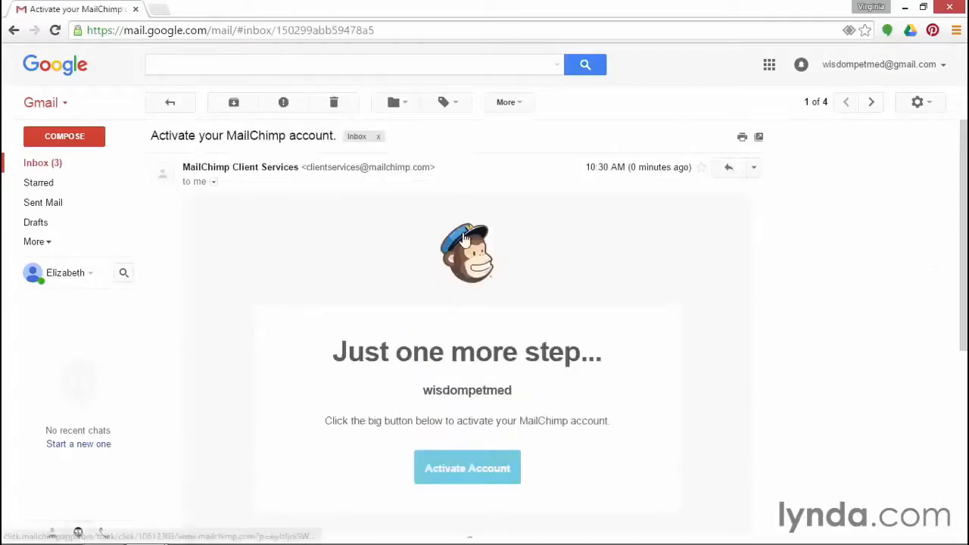
click(485, 472)
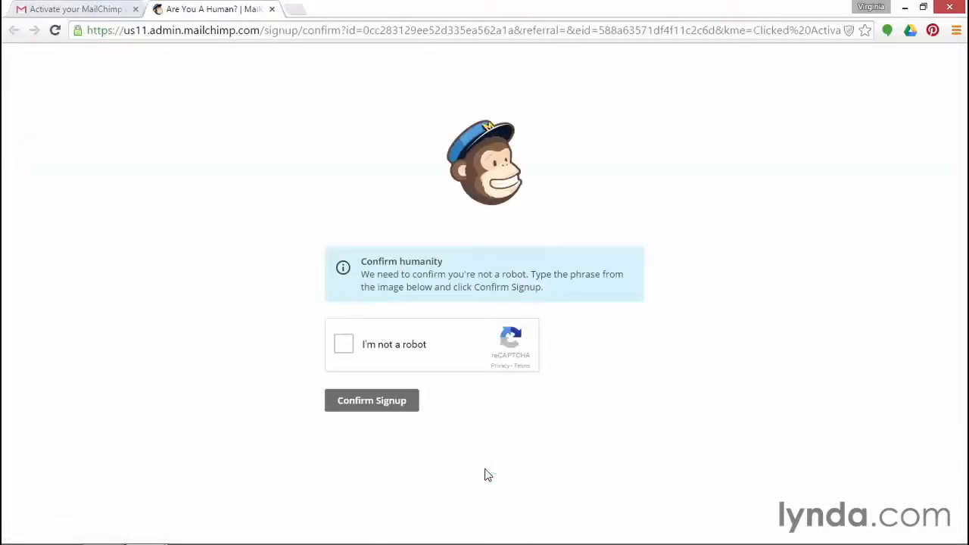
Pass the robot check by selecting the flower bouquet and pink roses images, then confirm signup
click(344, 346)
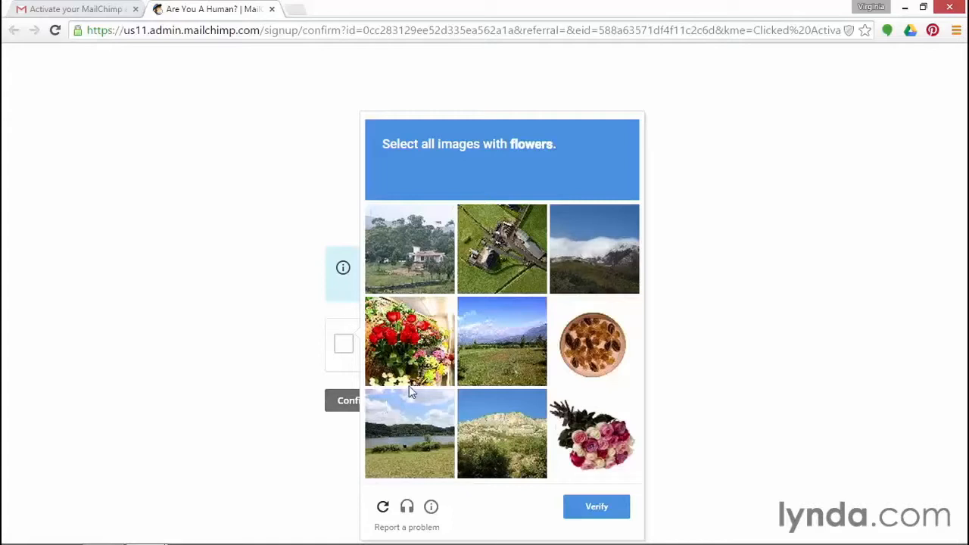
click(409, 345)
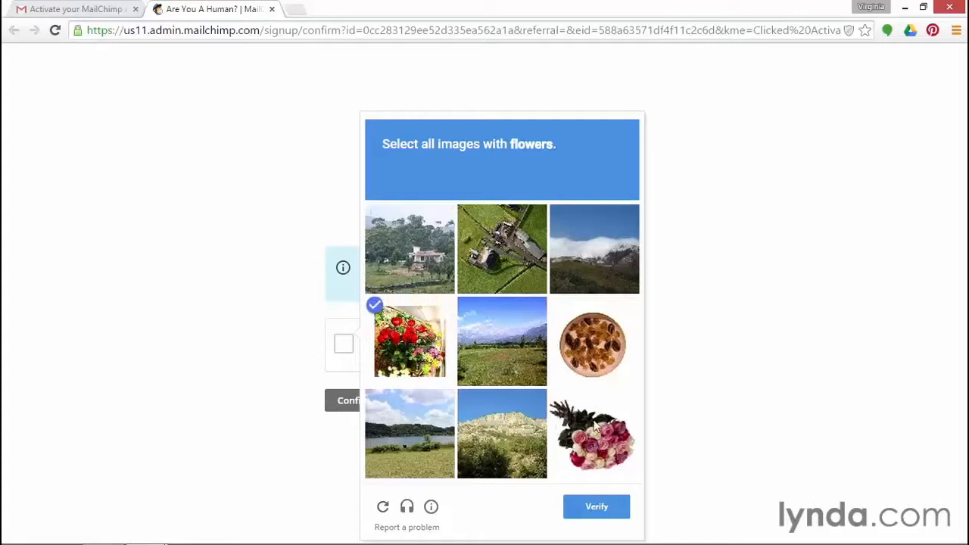
click(599, 450)
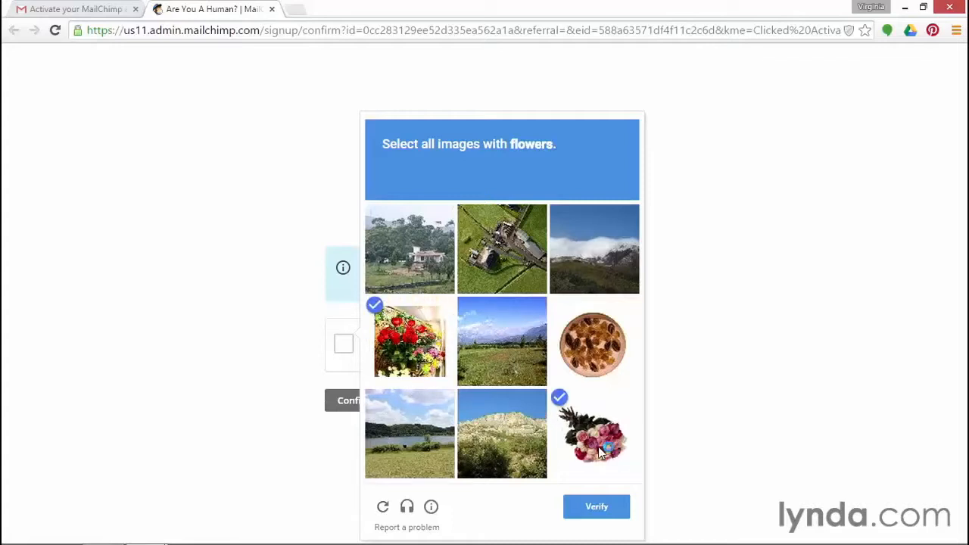
click(597, 507)
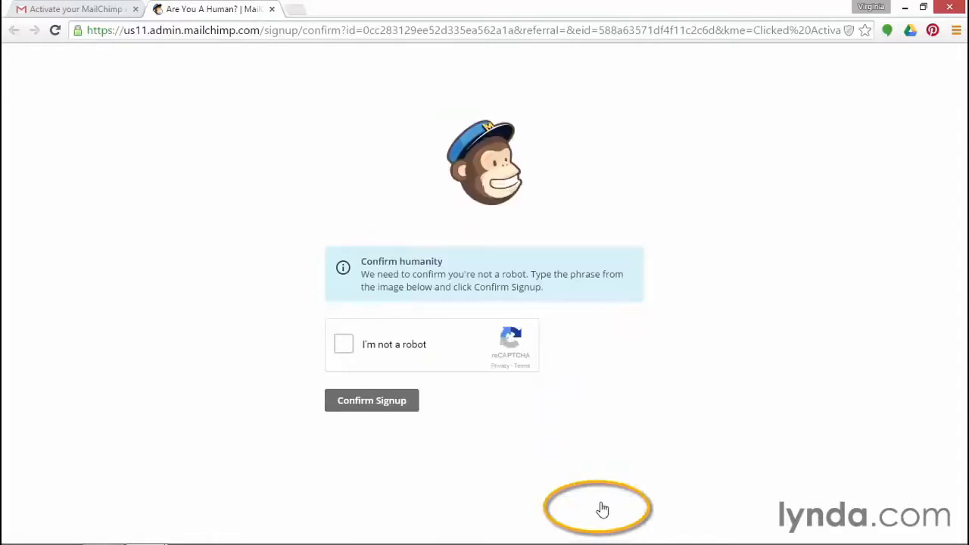
click(368, 407)
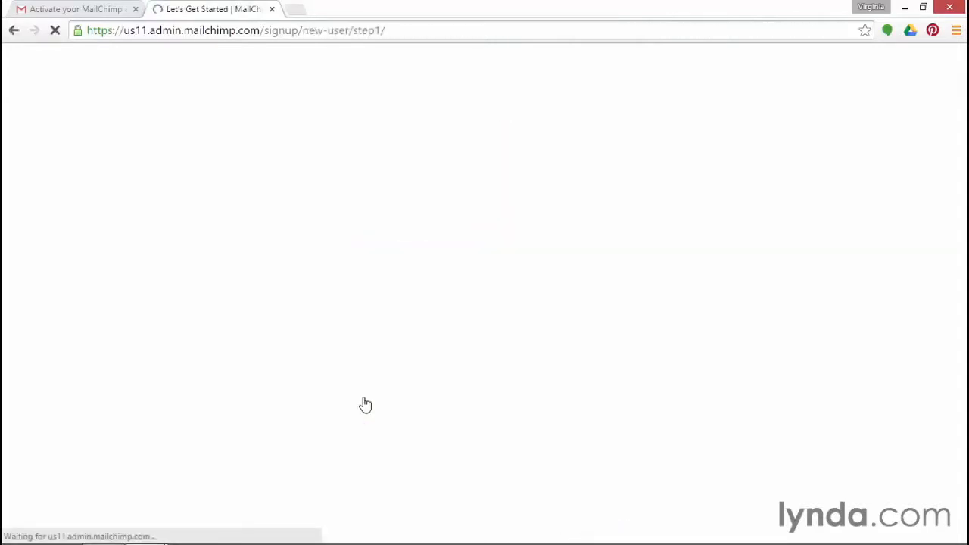
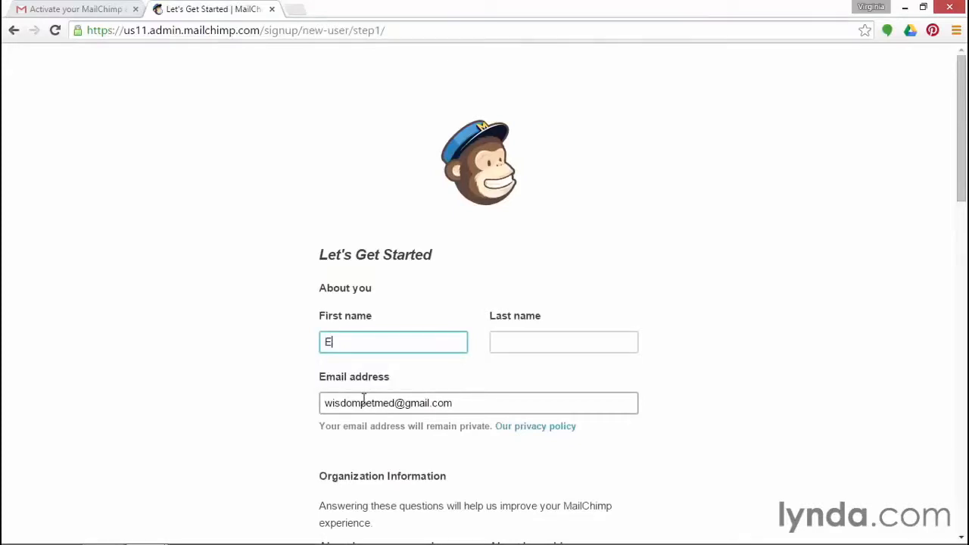
Enter the user's first and last name on the Let's Get Started form
key(Tab)
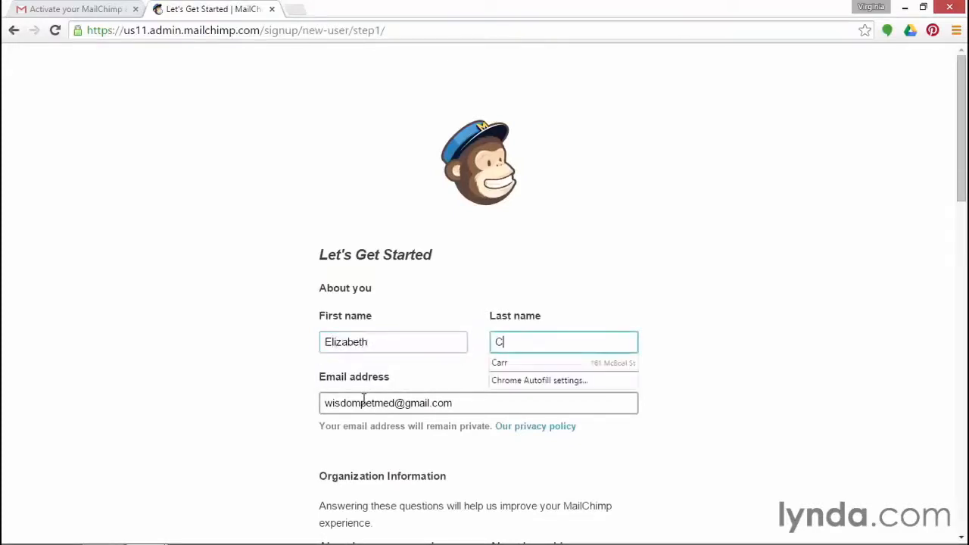
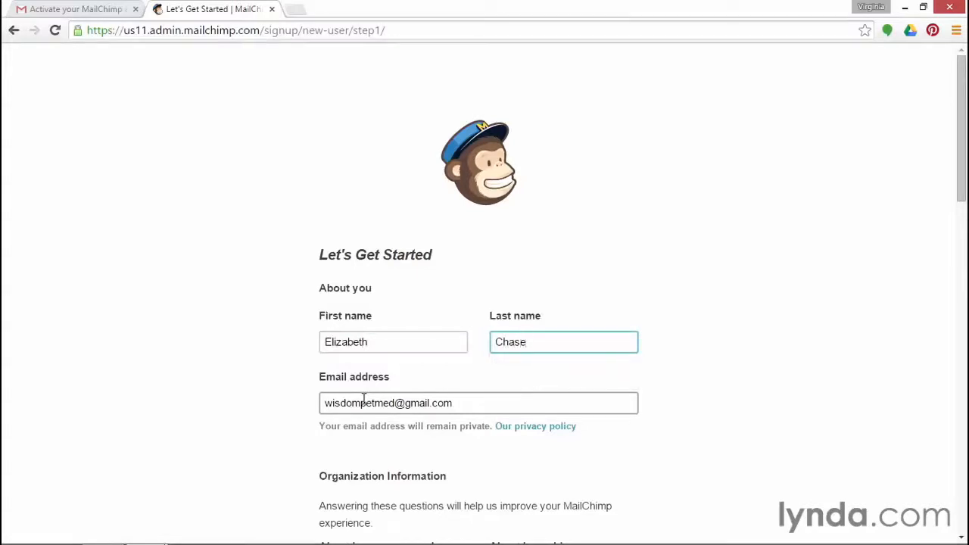
scroll(368, 401, down, 3)
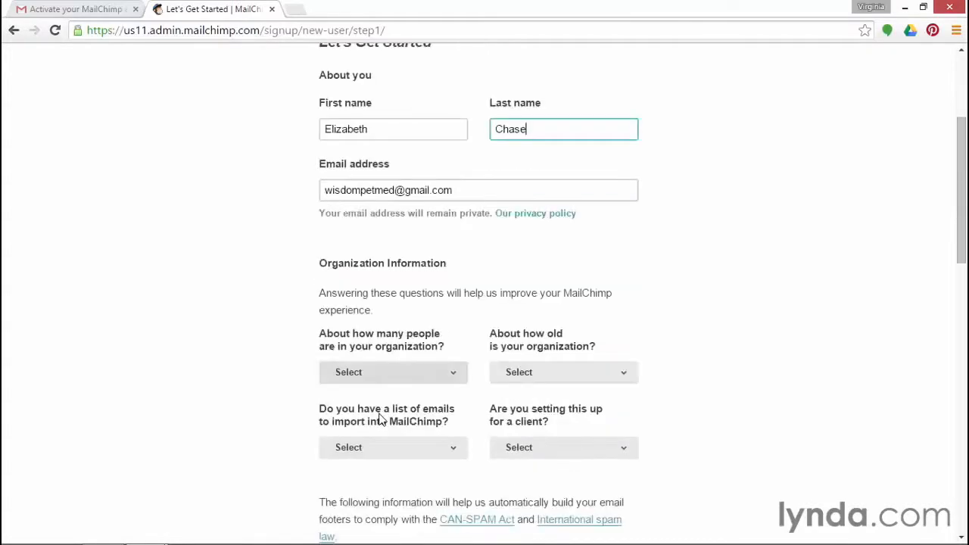
Set organization size to 1-5 people and organization age to 1-2 years
click(392, 372)
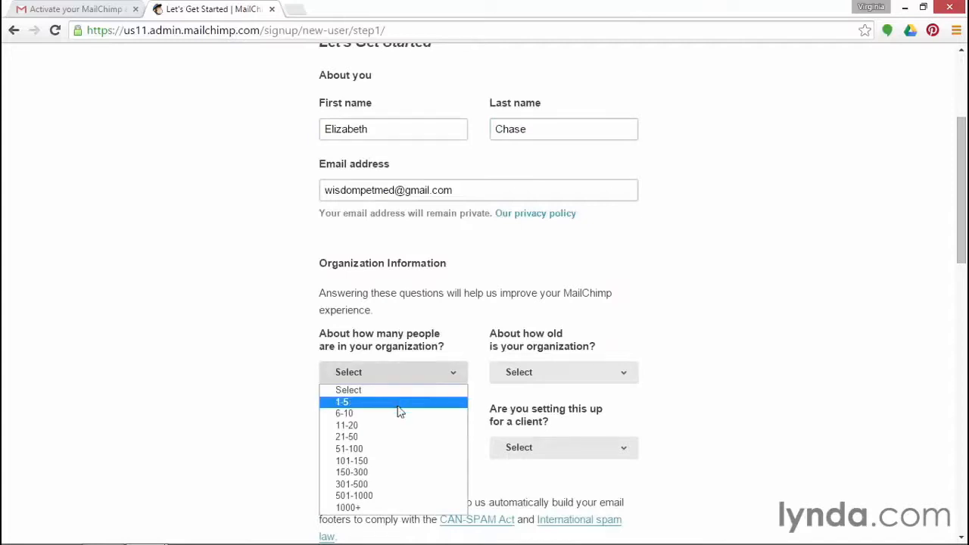
click(398, 404)
click(517, 375)
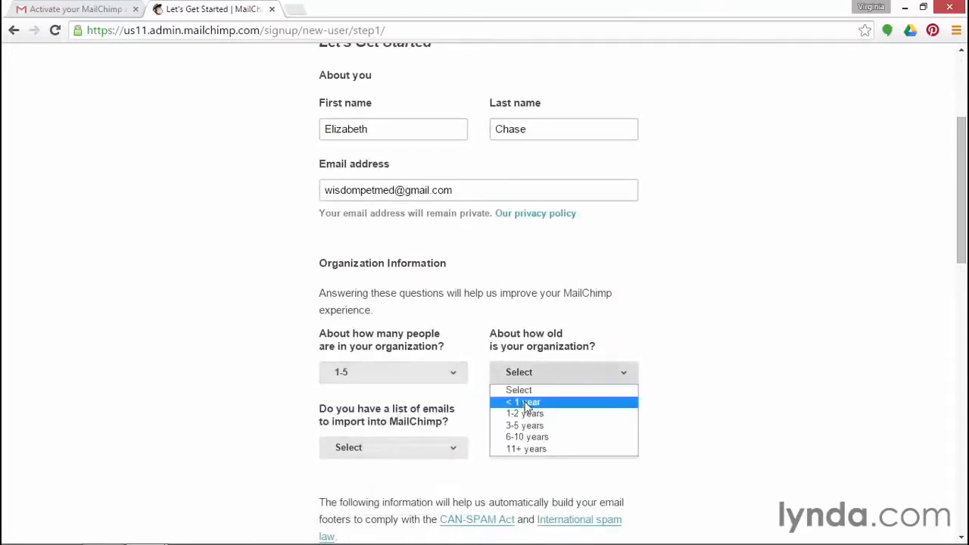
click(527, 415)
Answer No to setting up for a client and Yes to having emails to import
click(421, 450)
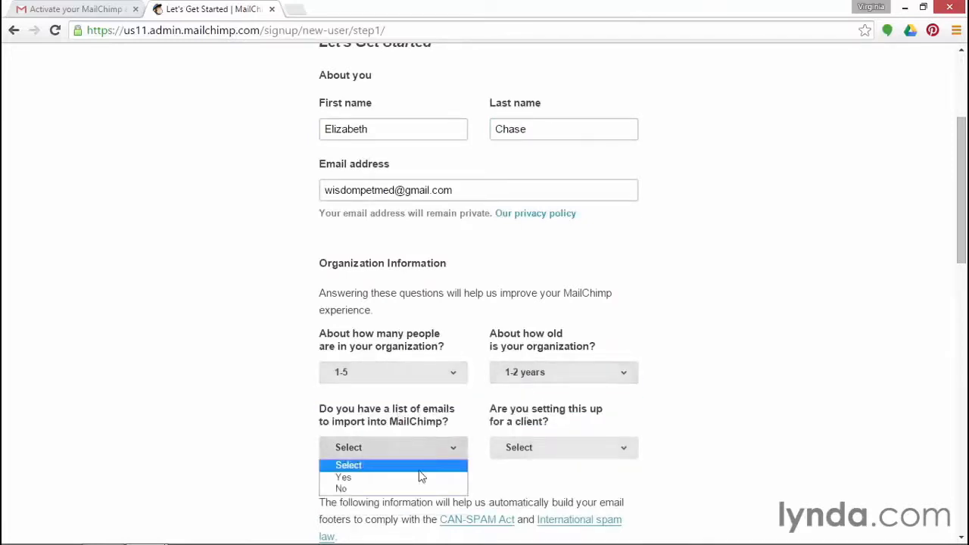
click(649, 417)
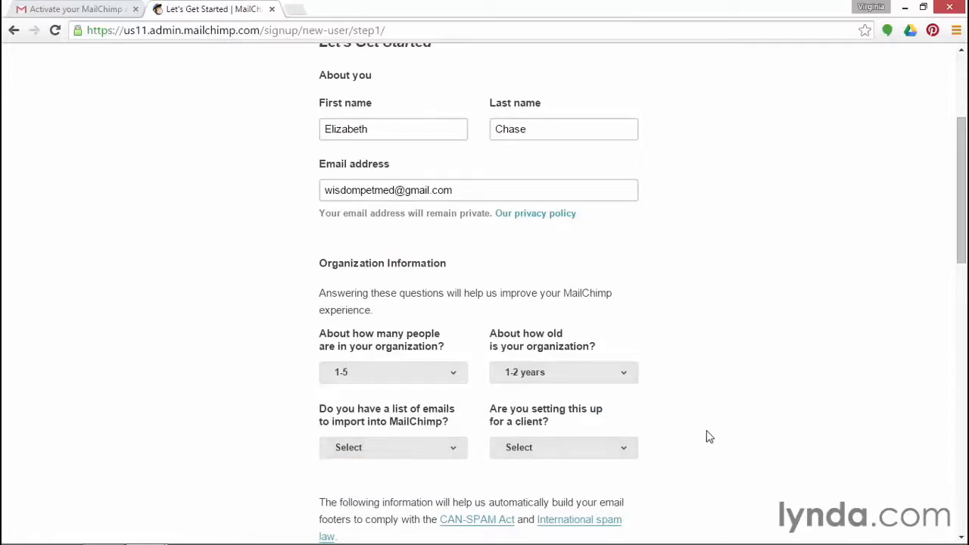
click(592, 447)
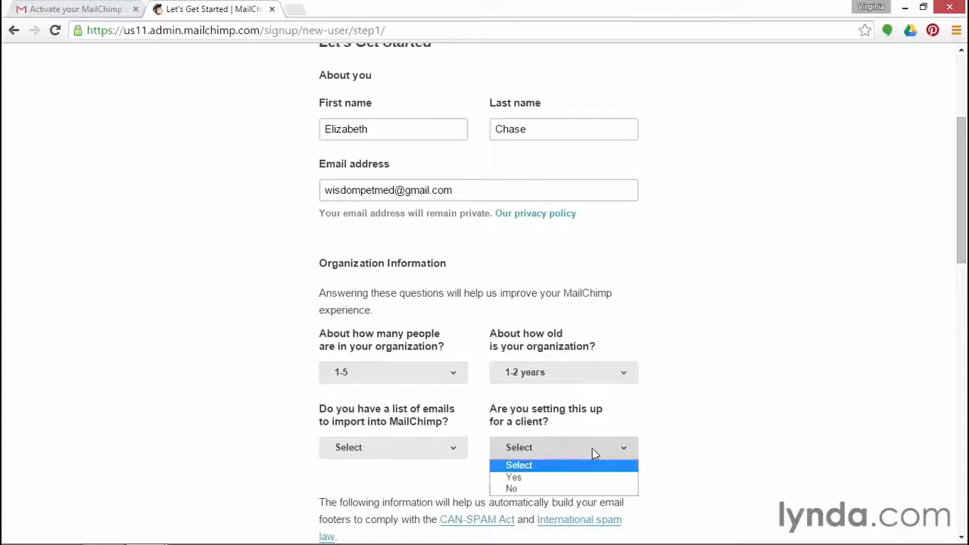
click(574, 488)
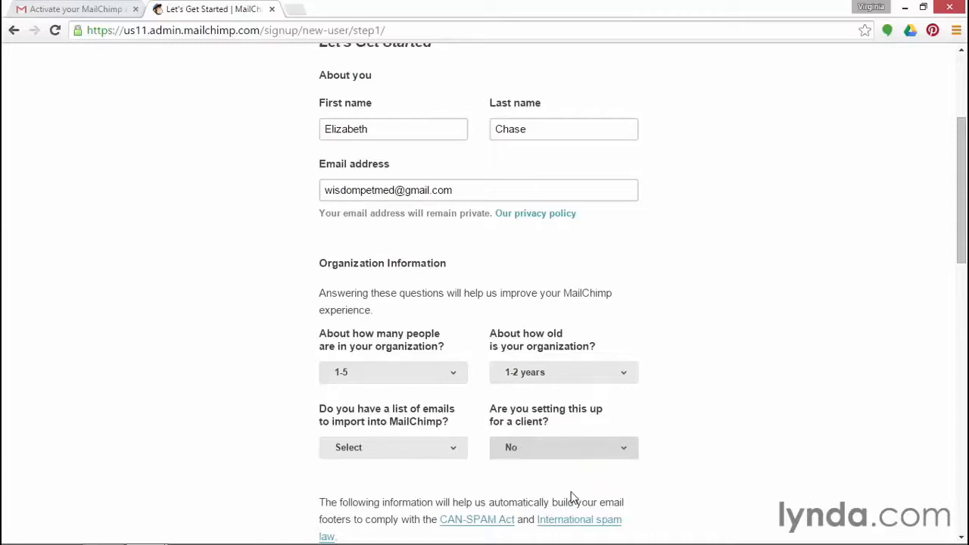
click(405, 453)
click(403, 478)
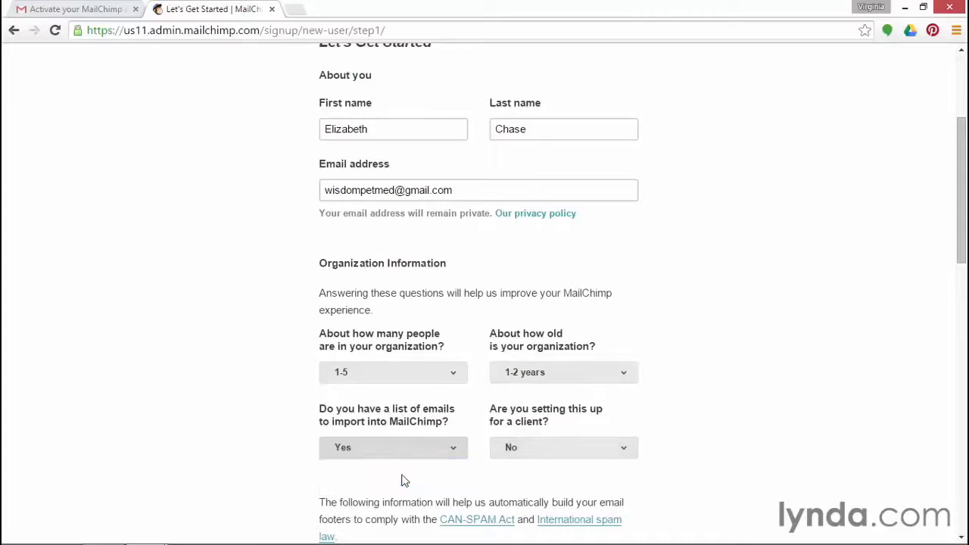
Start entering the company name 'Wisdom' in the organization field
scroll(402, 481, down, 5)
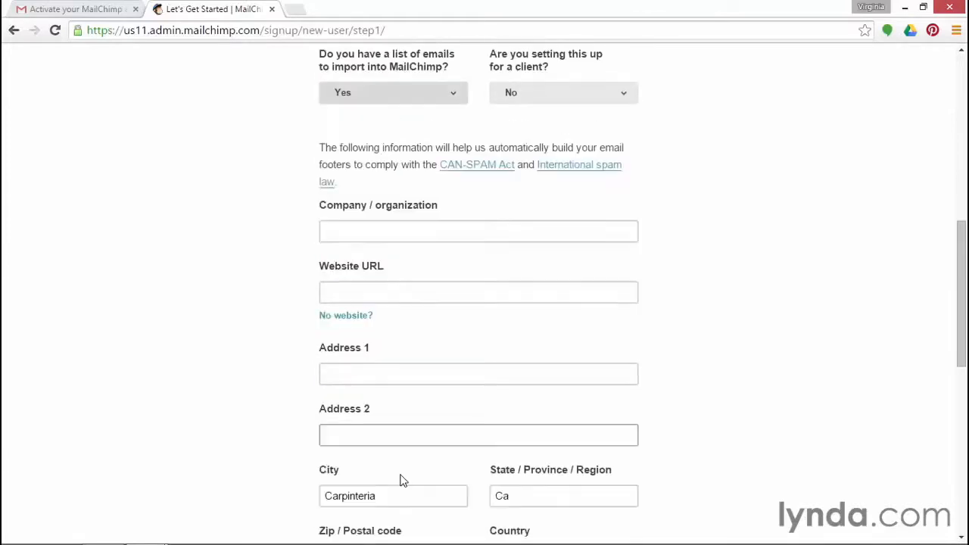
click(410, 232)
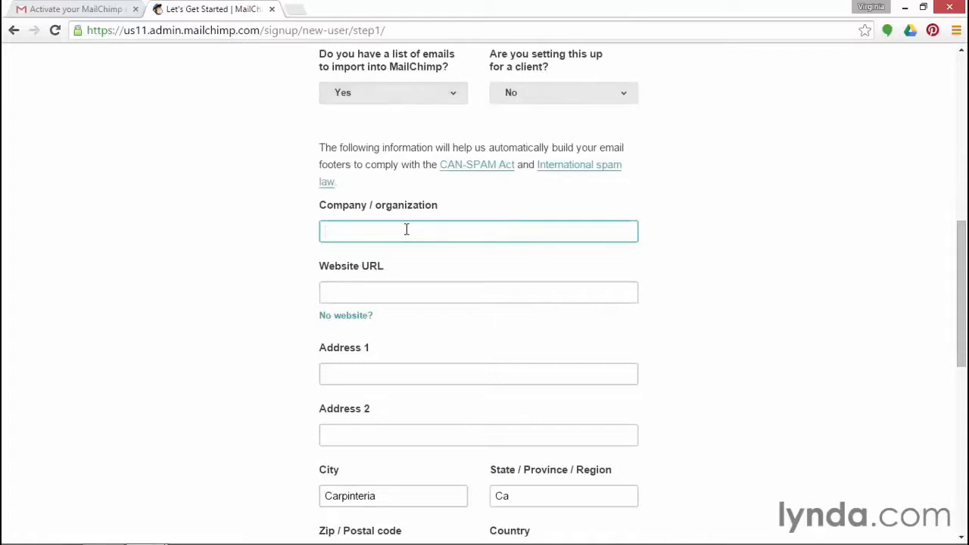
text(Wisdom)
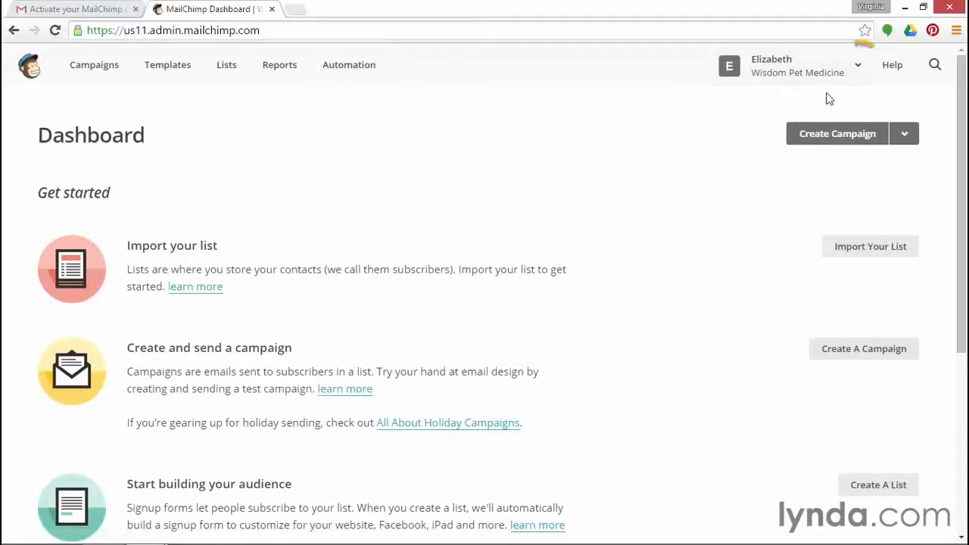
Open the Wisdom Pet Medicine account dropdown at the top right of the Dashboard
click(859, 70)
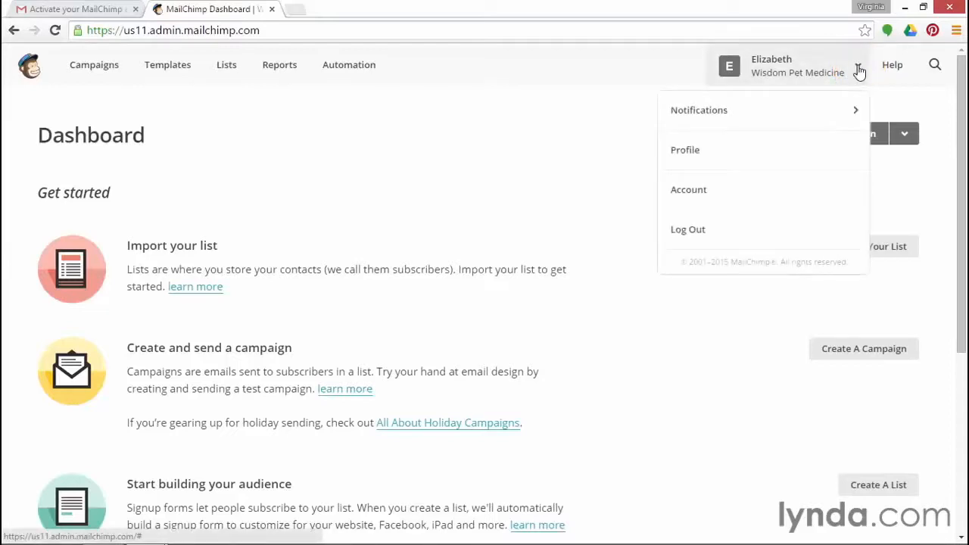
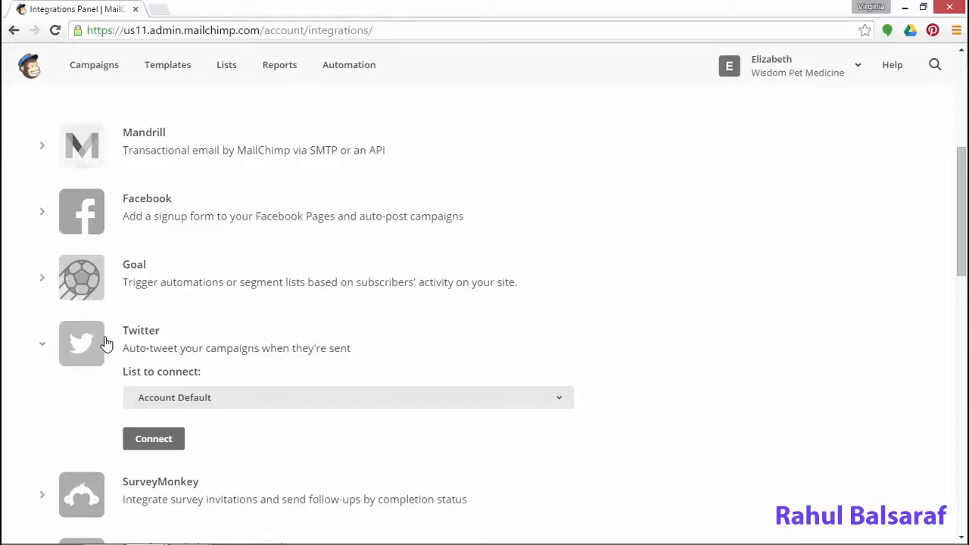
Expand the Twitter integration to reveal its list-to-connect setting and Connect button
click(246, 399)
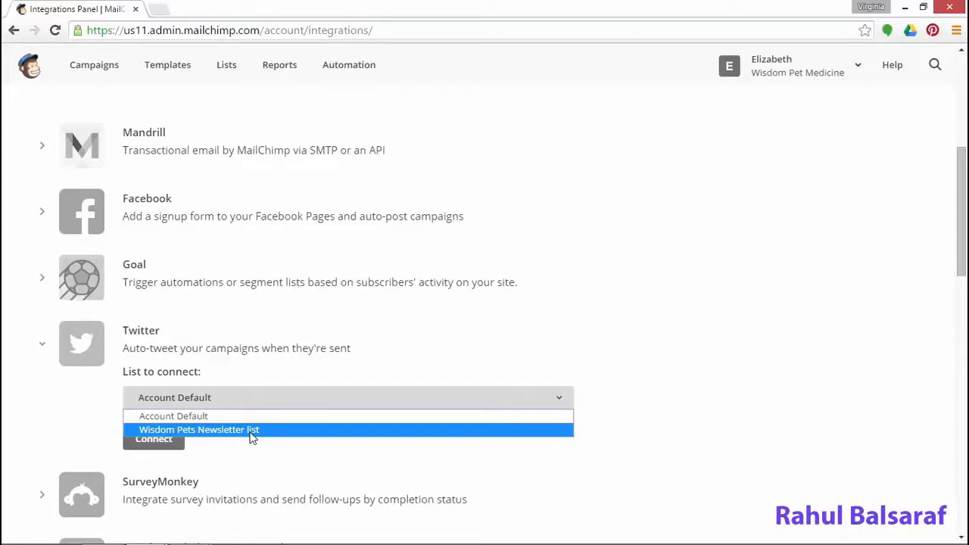
Choose Wisdom Pets Newsletter as Twitter's list and connect
click(252, 429)
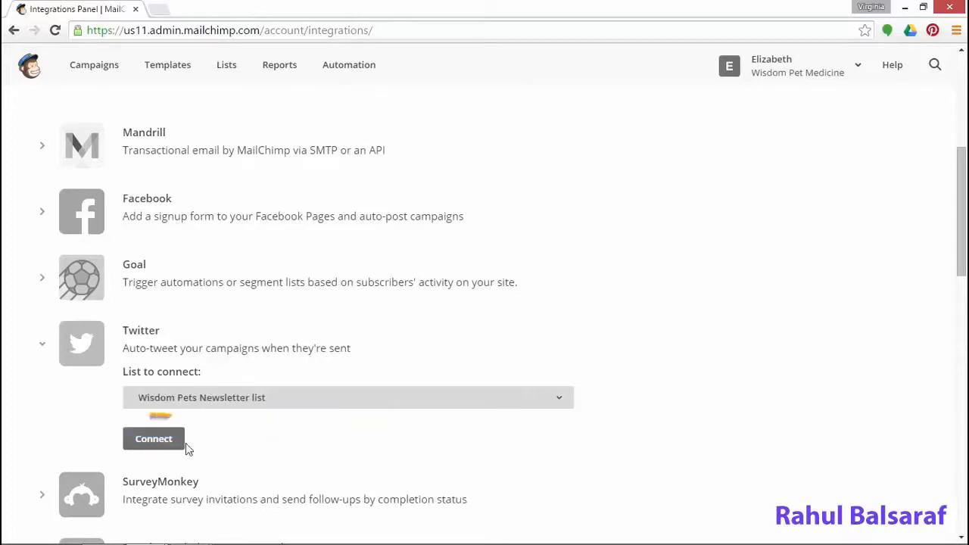
click(154, 442)
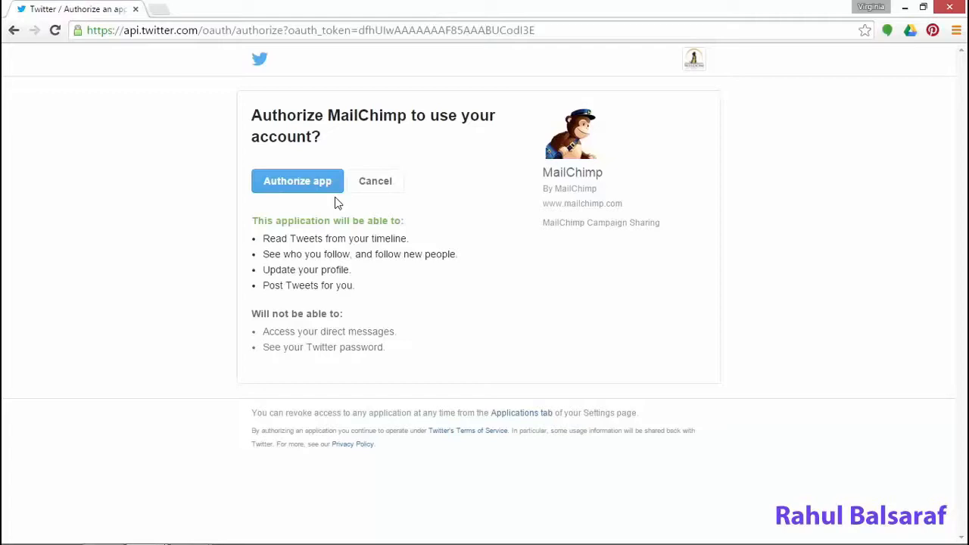
Authorize MailChimp to use the WisdomPets Twitter account
click(694, 63)
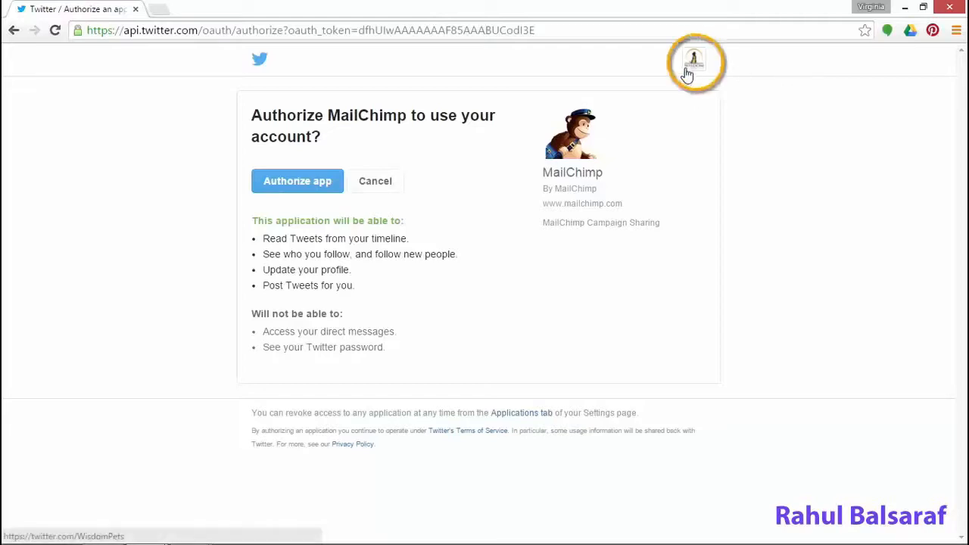
click(303, 184)
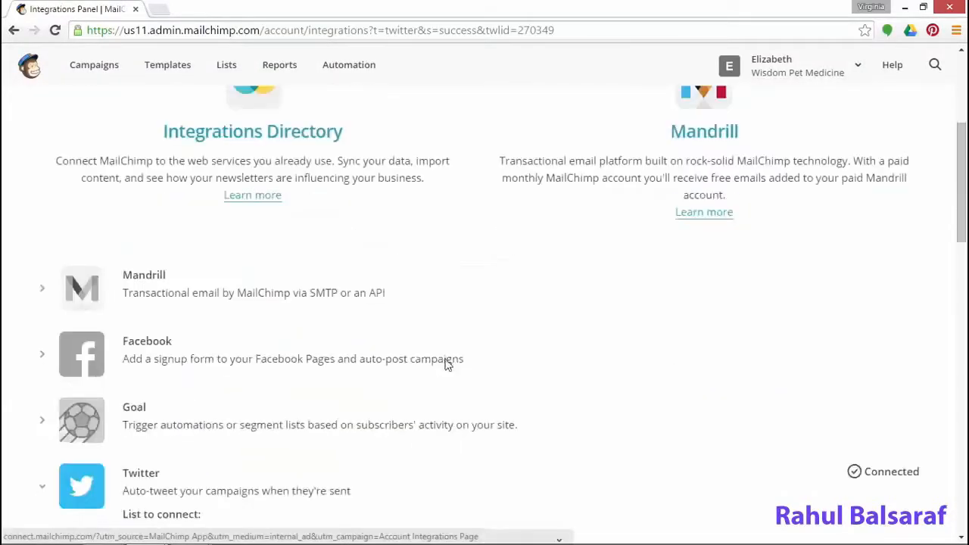
Test the Twitter connection to the WisdomPets profile, then expand the Facebook integration
click(171, 427)
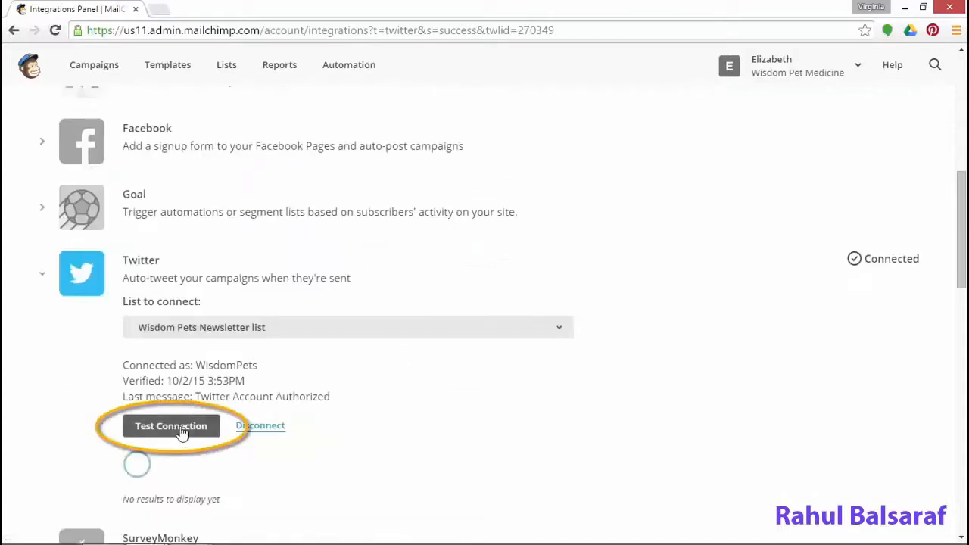
scroll(476, 405, down, 5)
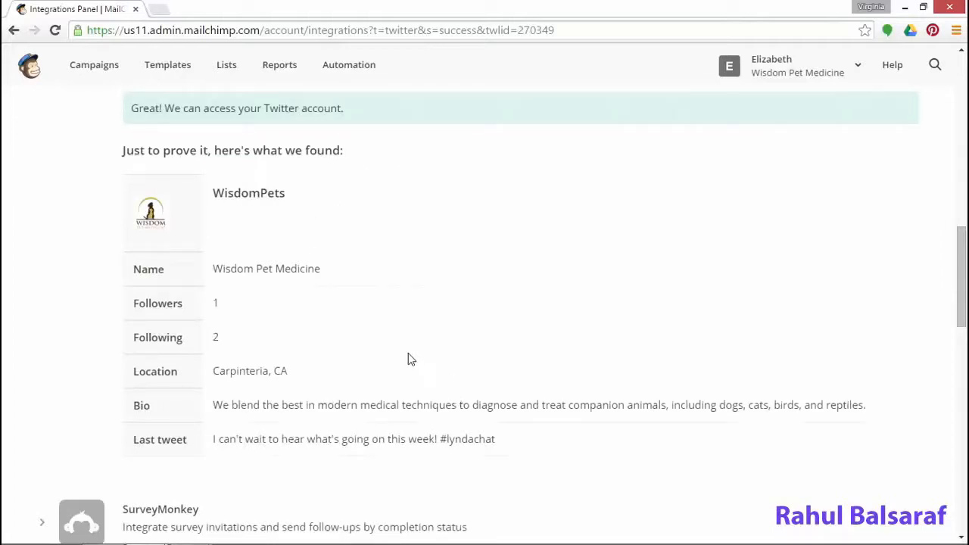
scroll(290, 319, up, 4)
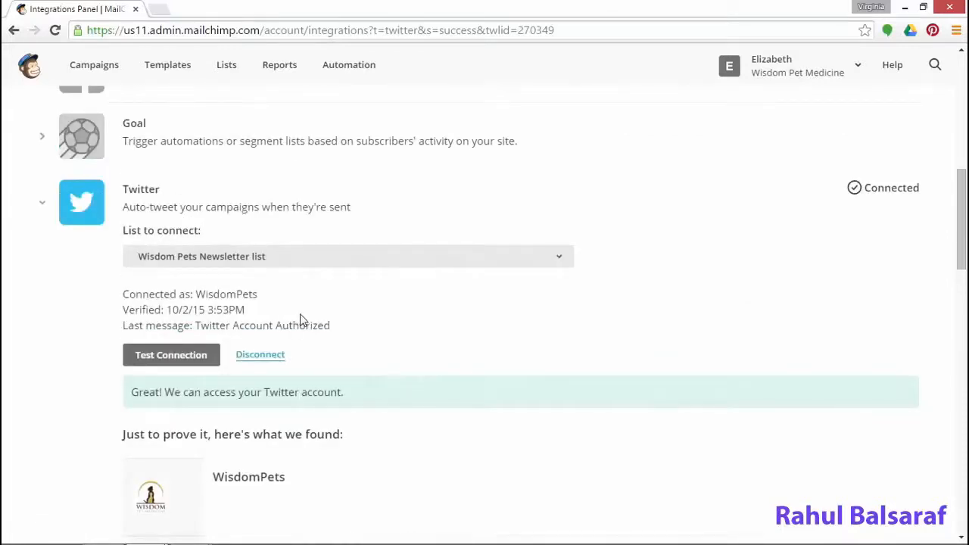
scroll(386, 314, up, 3)
click(82, 284)
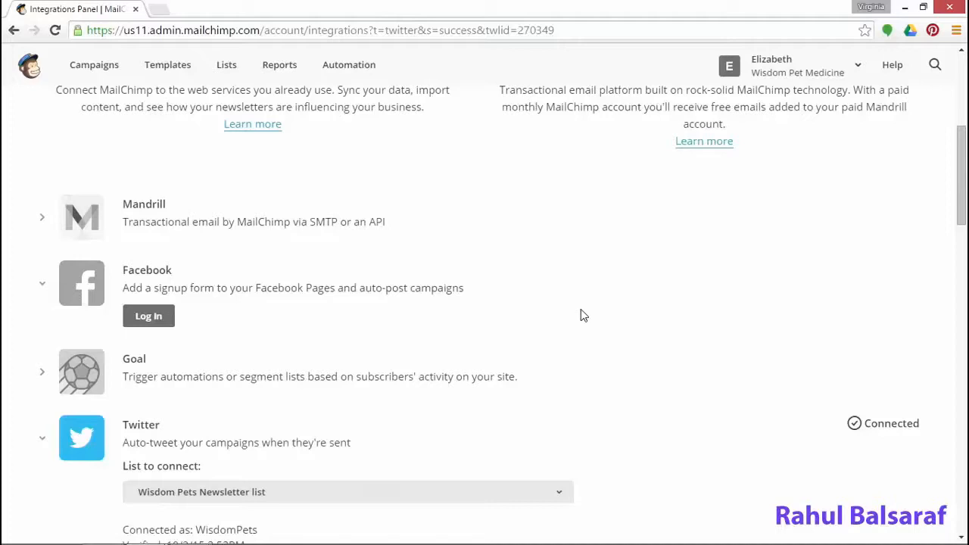
Log in to Facebook as Wisdom Pets and test that MailChimp reaches its profile and posts
click(150, 318)
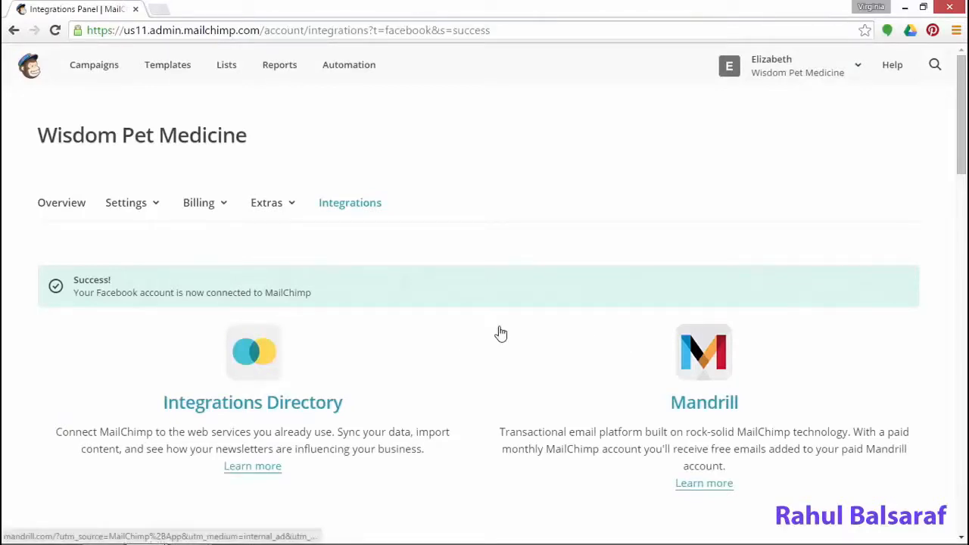
scroll(501, 334, down, 5)
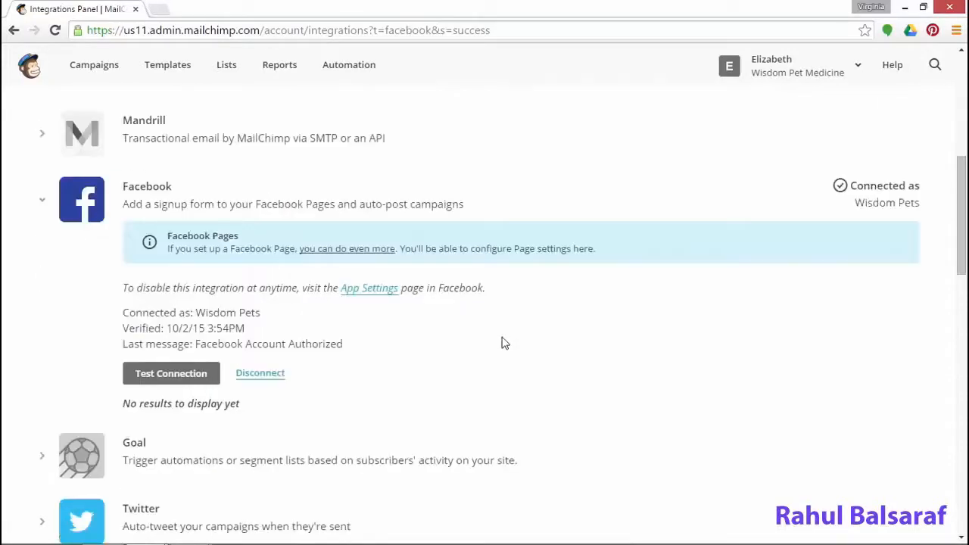
click(197, 373)
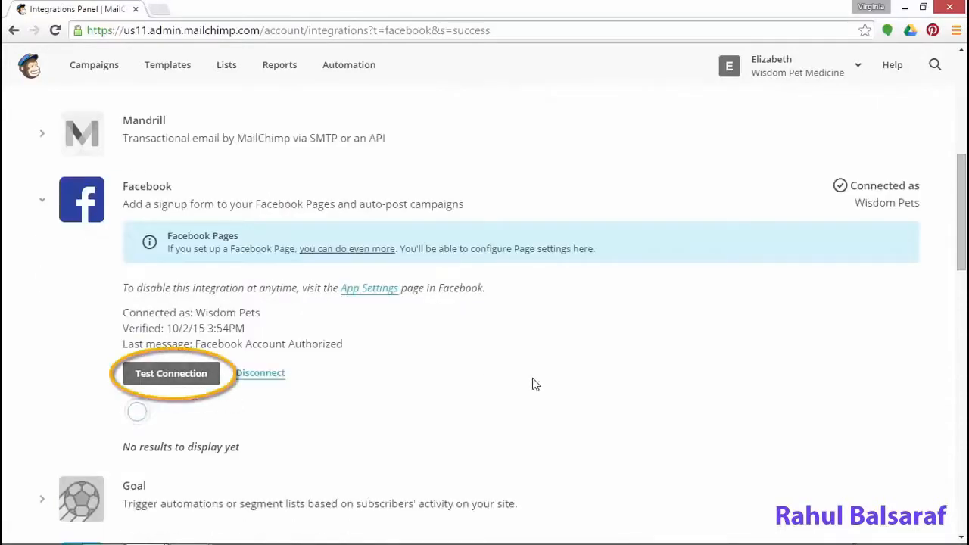
scroll(533, 385, down, 3)
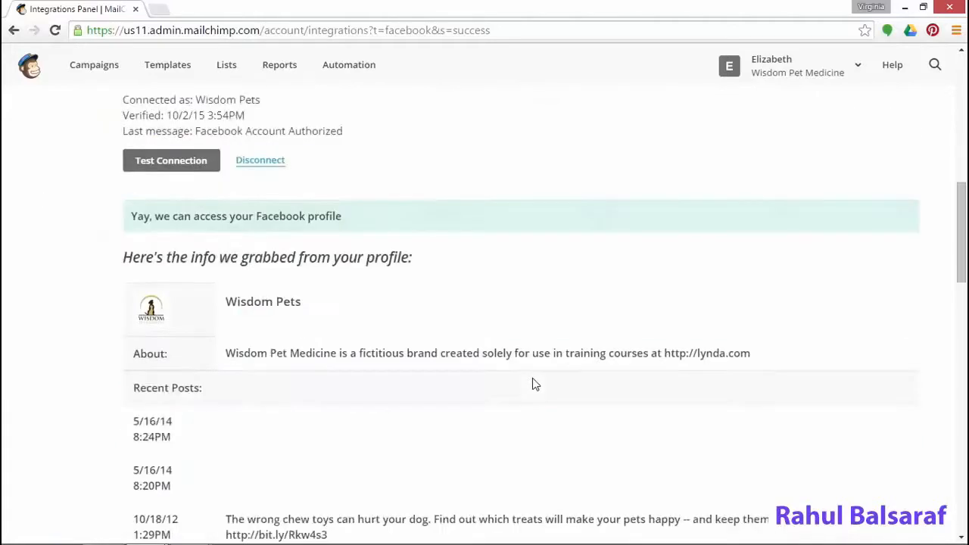
scroll(532, 384, down, 1)
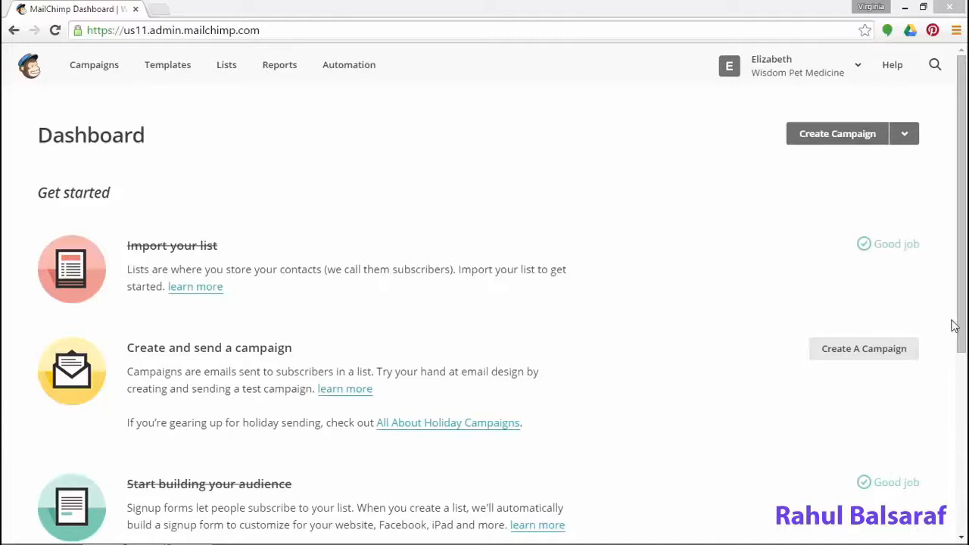
Go to the Wisdom Pet Medicine Account page and open Settings > Users
click(844, 67)
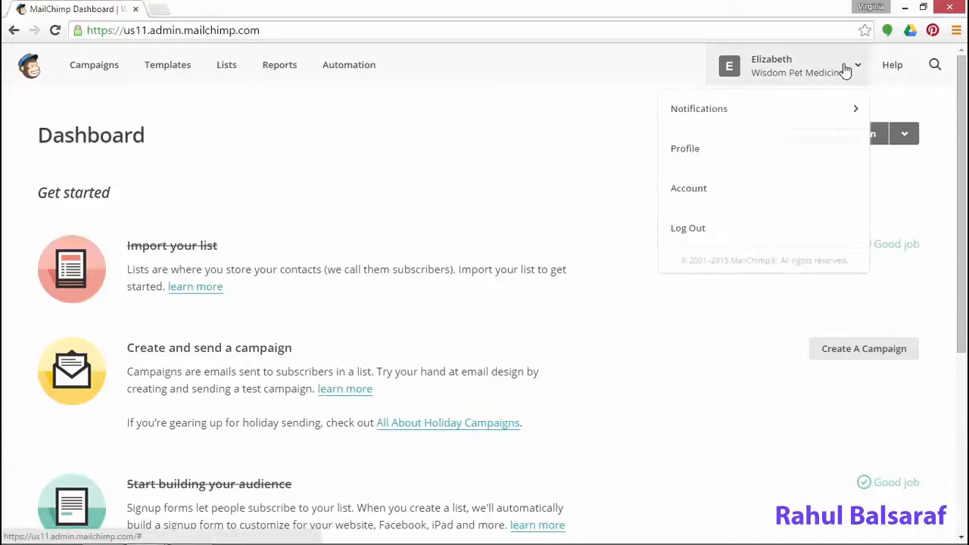
click(717, 192)
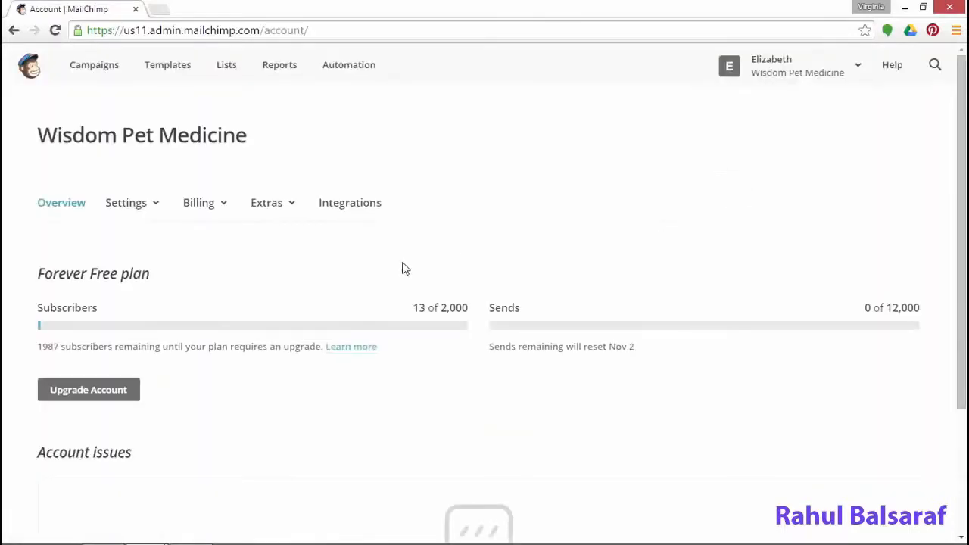
click(130, 212)
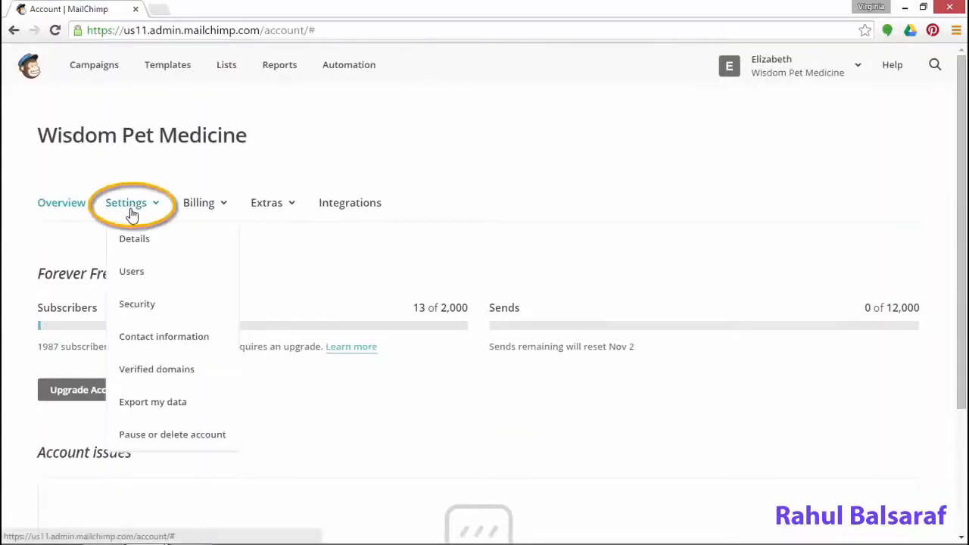
click(131, 274)
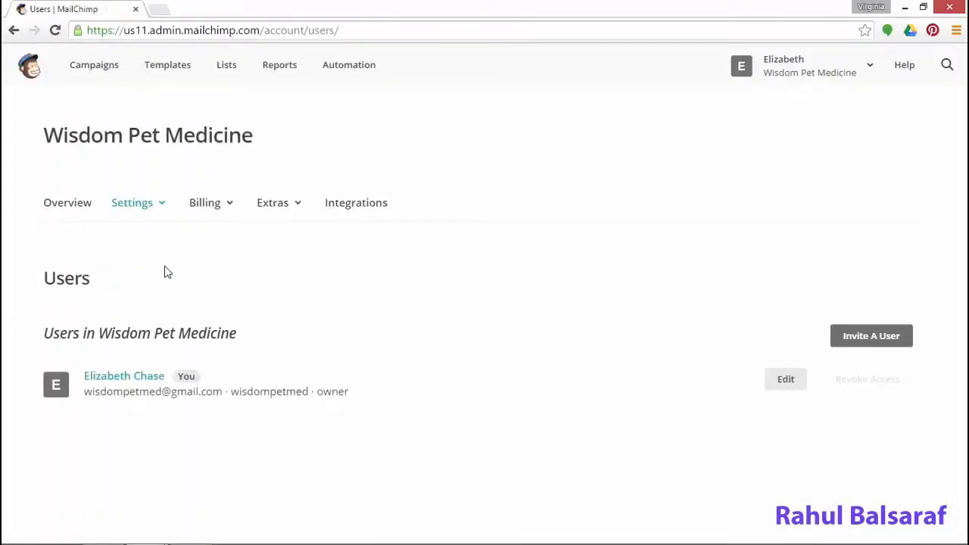
Start a user invitation and fill in the invitee's e-mail address from the autofill suggestion
click(880, 344)
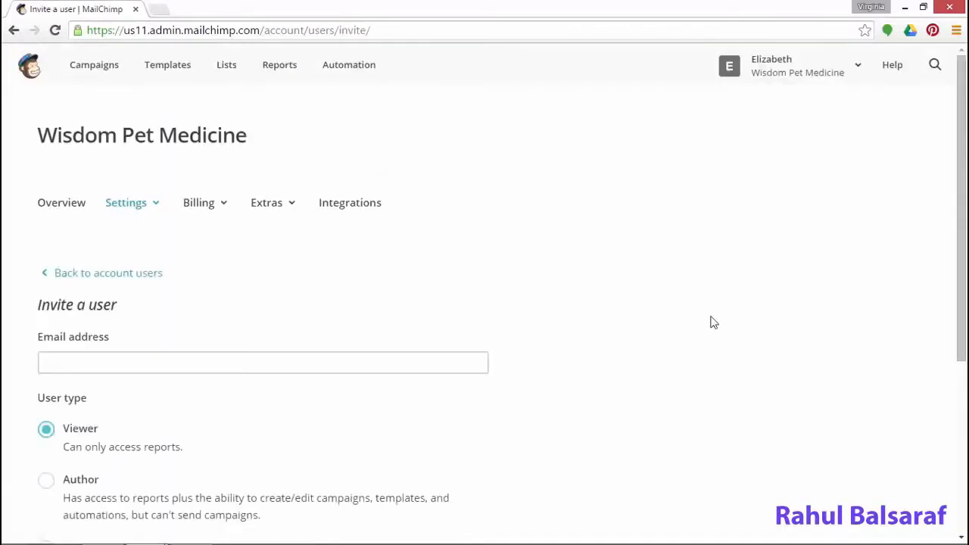
click(214, 370)
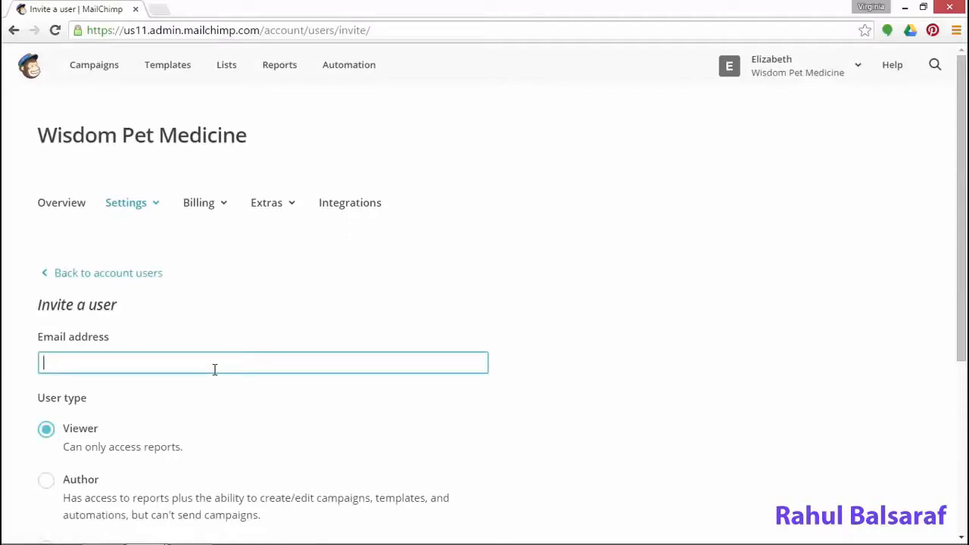
text(kimber)
click(215, 383)
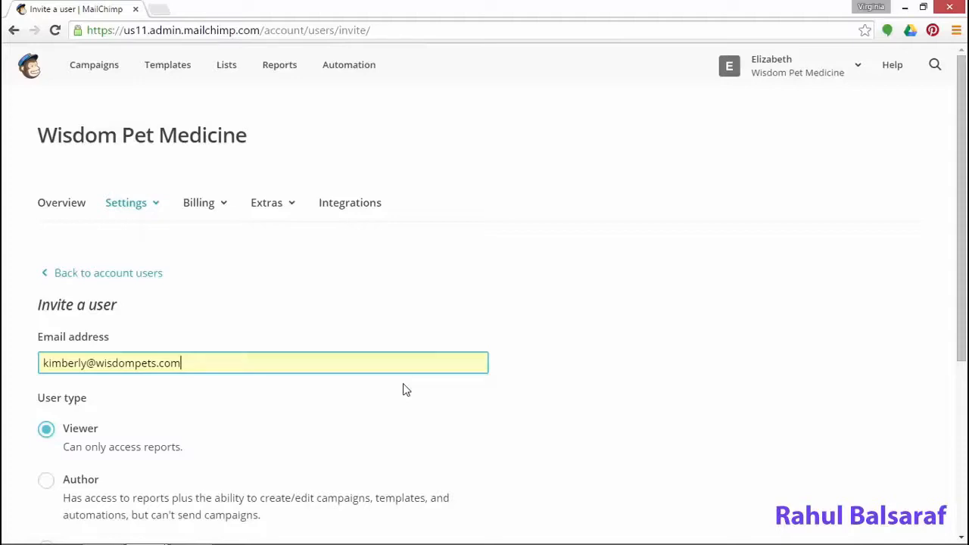
click(406, 390)
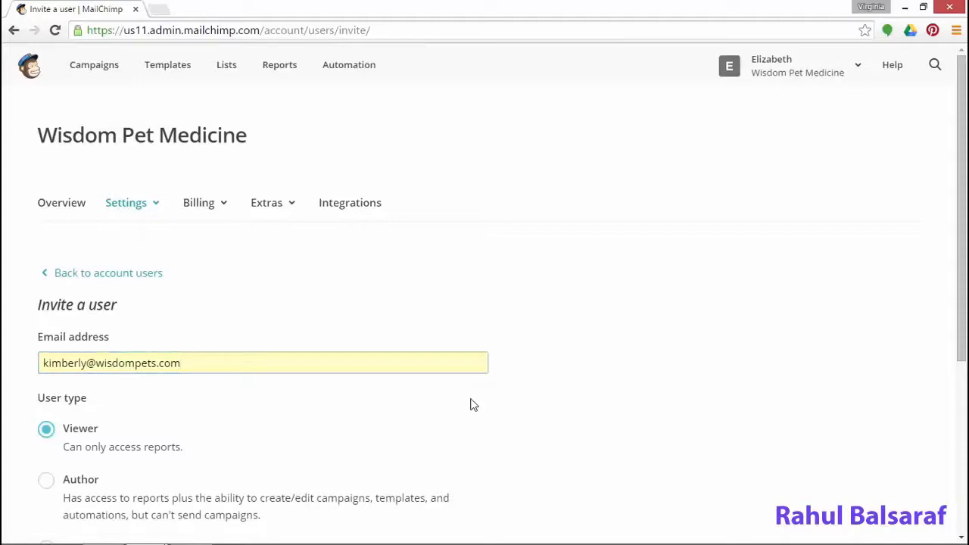
scroll(470, 406, down, 1)
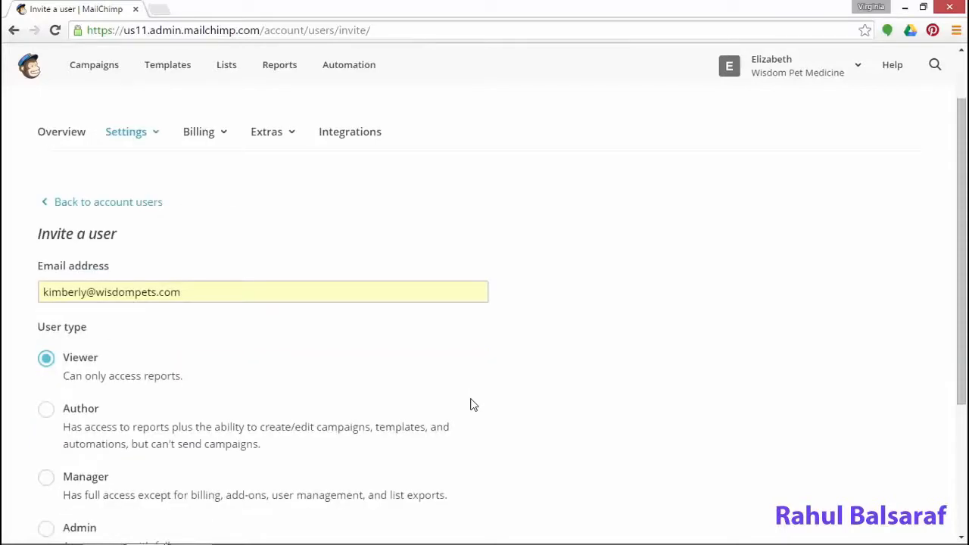
scroll(469, 405, down, 1)
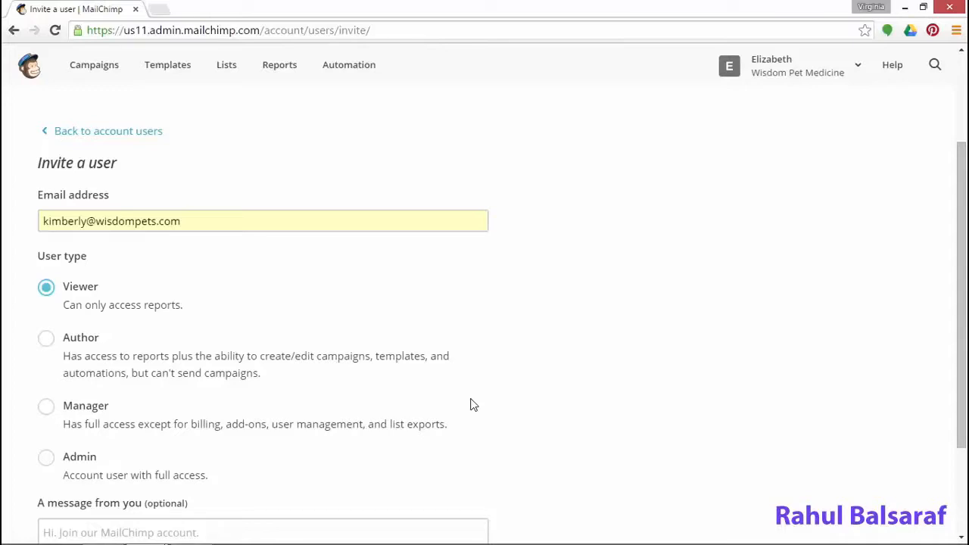
Give the invitee Author access, write a two-line welcome message with a sign-off, and send the invite
click(74, 343)
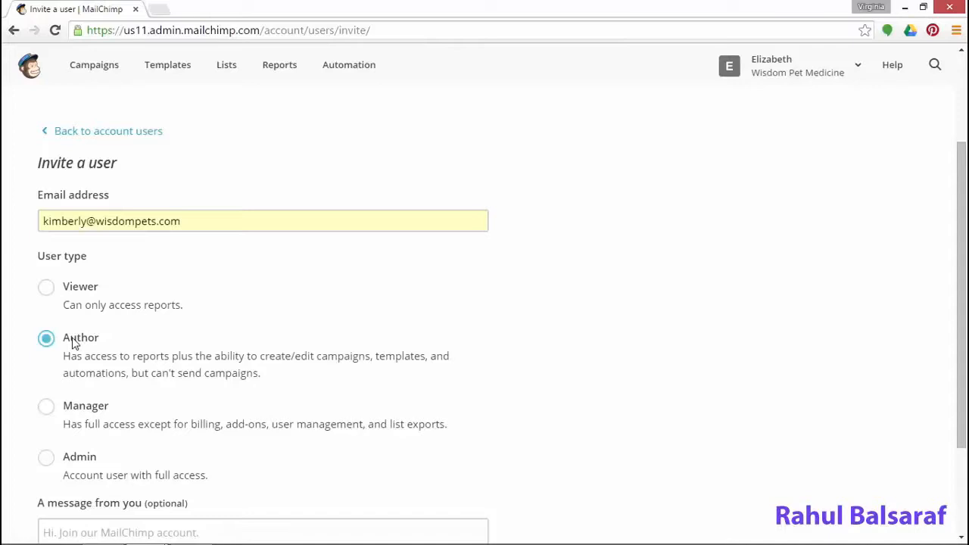
scroll(72, 341, down, 2)
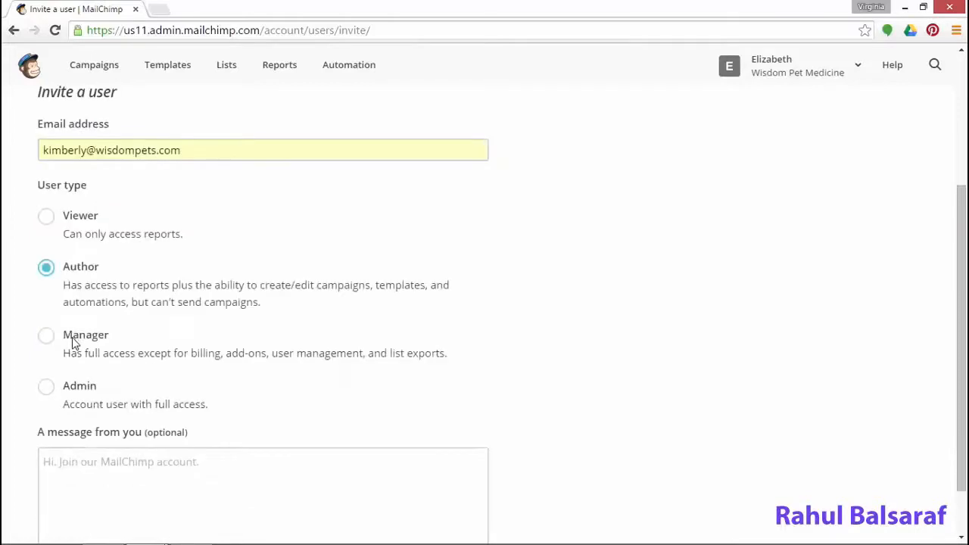
click(161, 413)
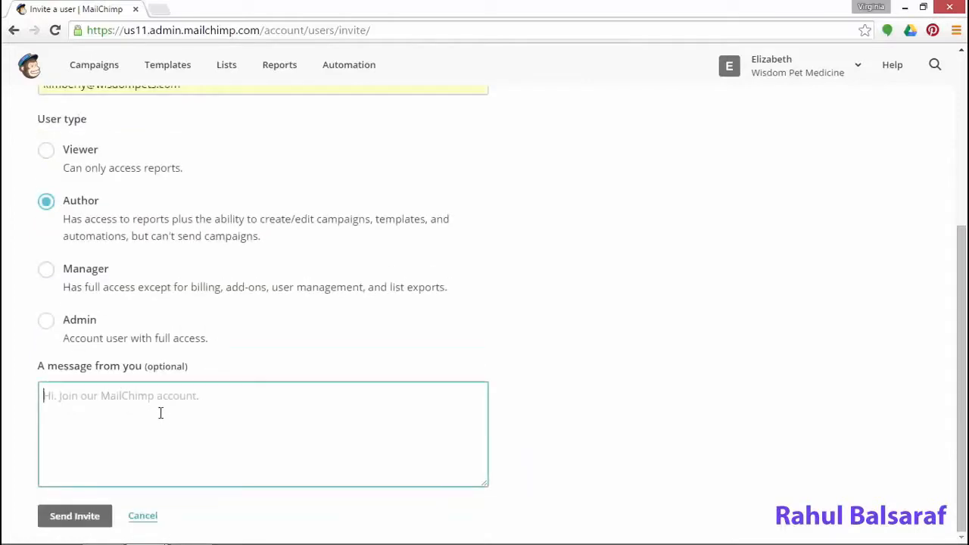
text(Hi)
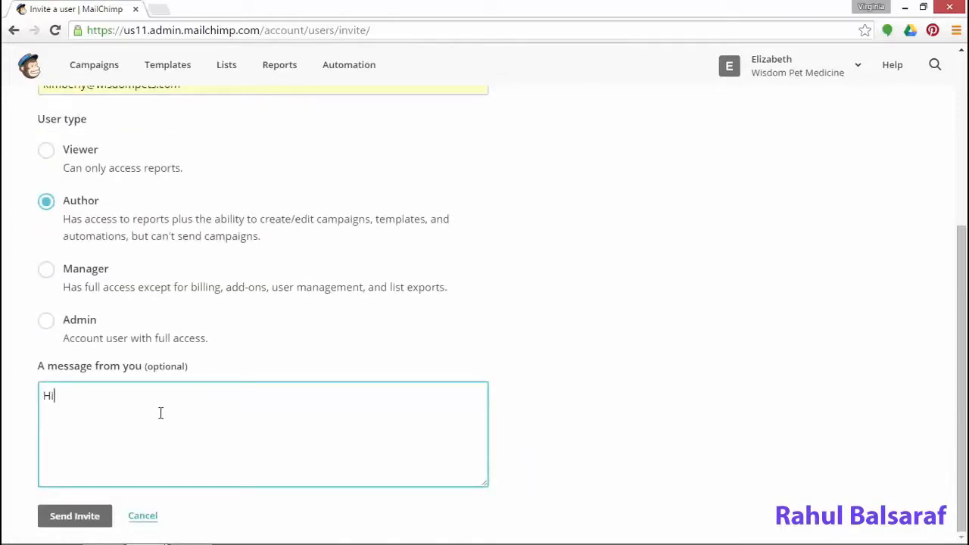
text( Kimberly, welcome to the newsletter group! Please join MailChimp and we'll chat on Wednesday.)
key(Return)
key(Return)
text(Thanks, Elizabeth)
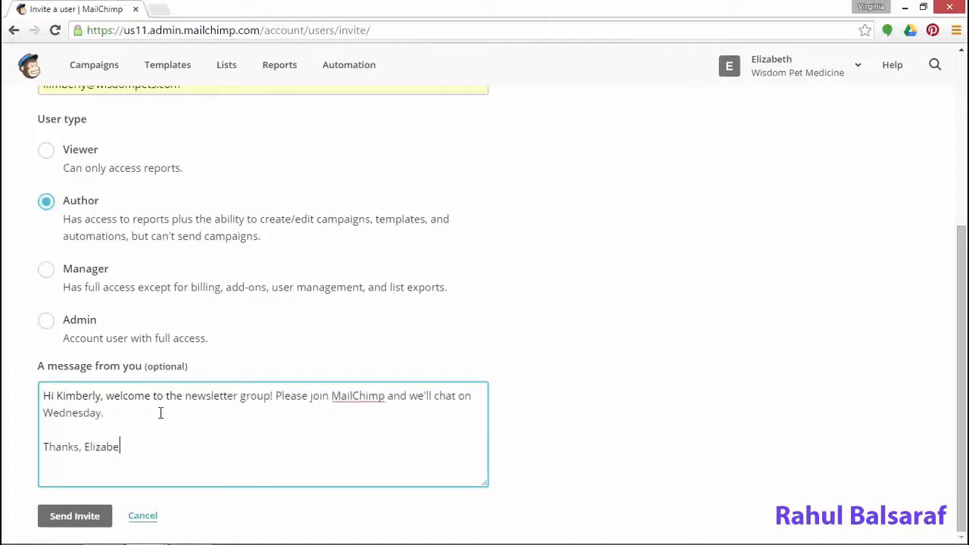
click(84, 524)
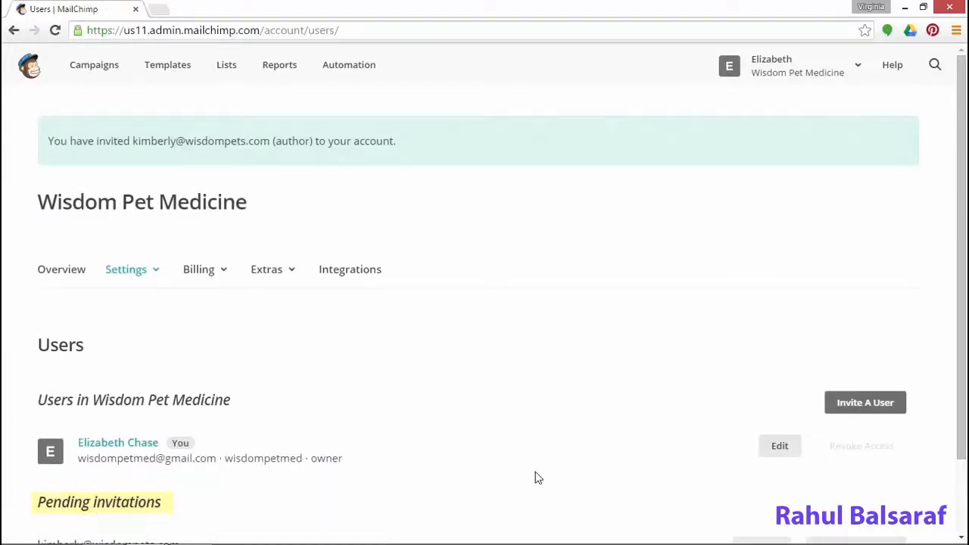
scroll(534, 477, down, 2)
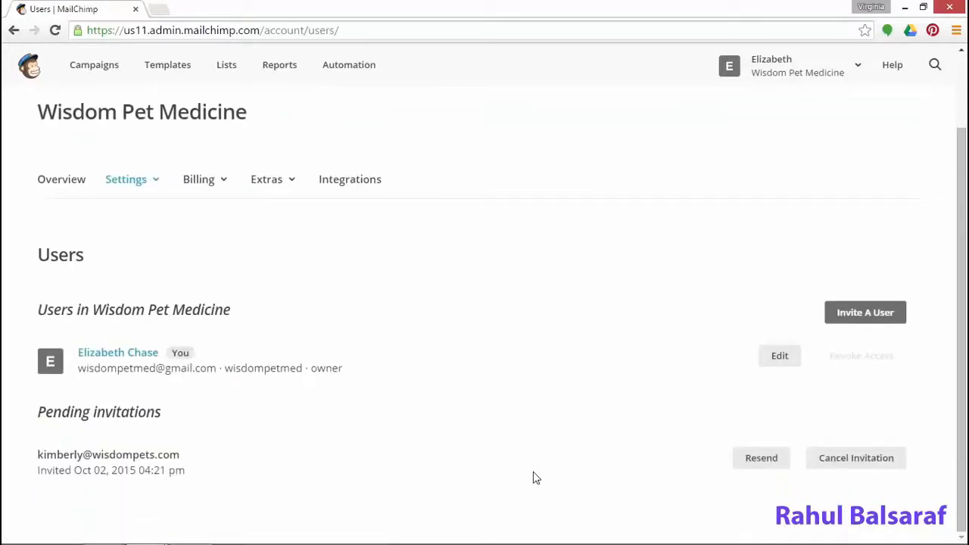
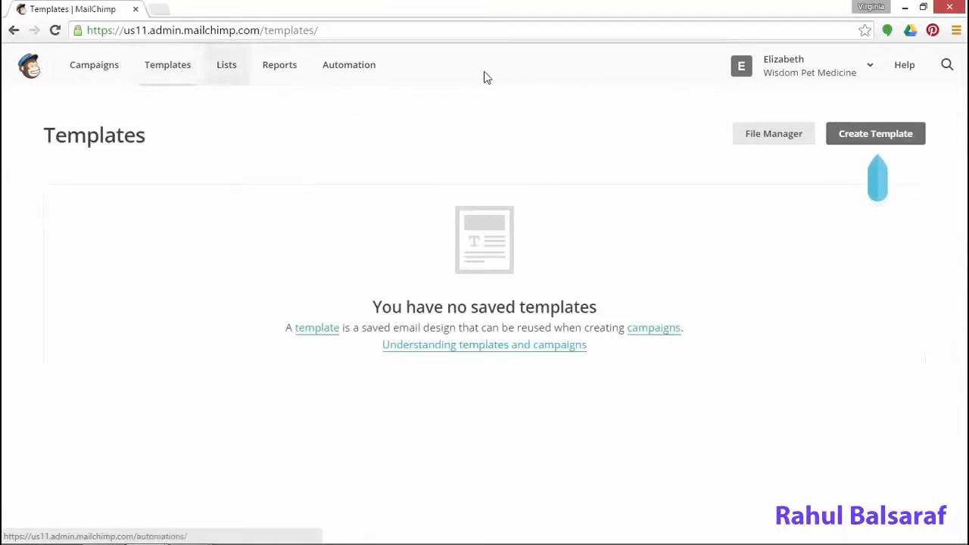
Start creating a new email template from the Templates page
click(857, 139)
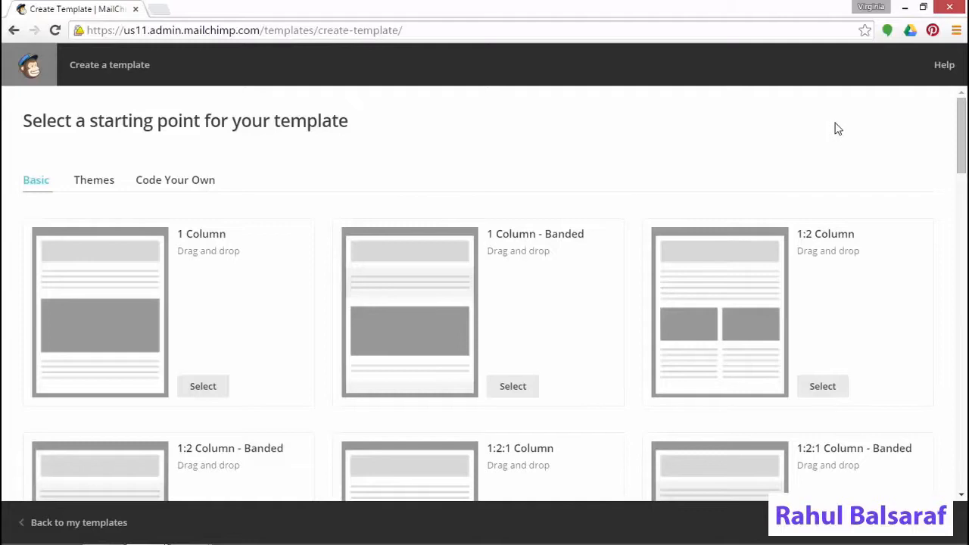
Browse the themes filtered to Newsletters, then return to the Basic layouts
click(84, 188)
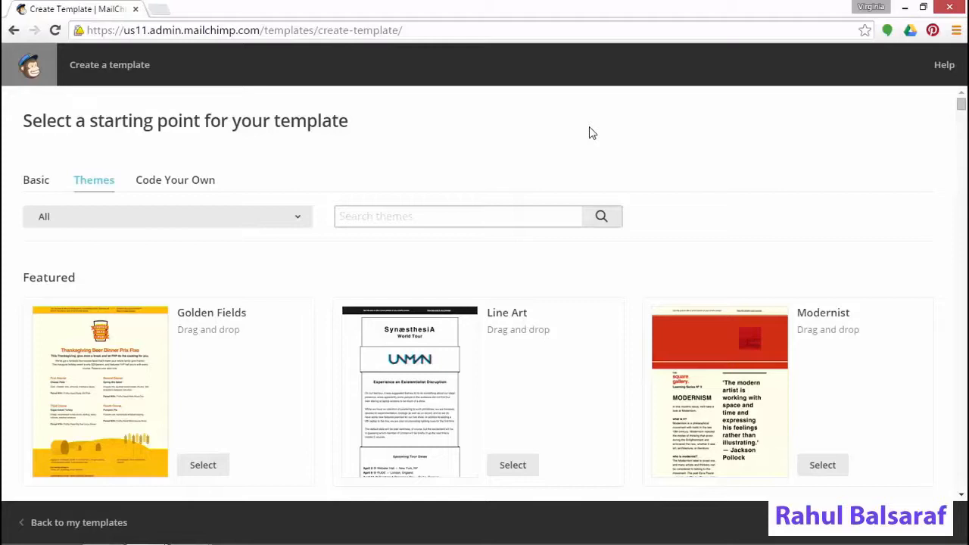
click(256, 216)
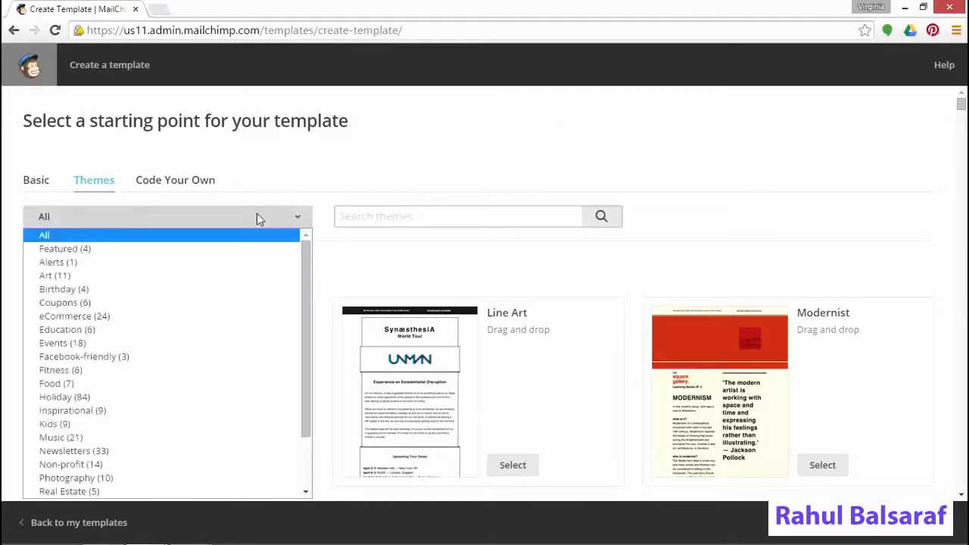
click(236, 450)
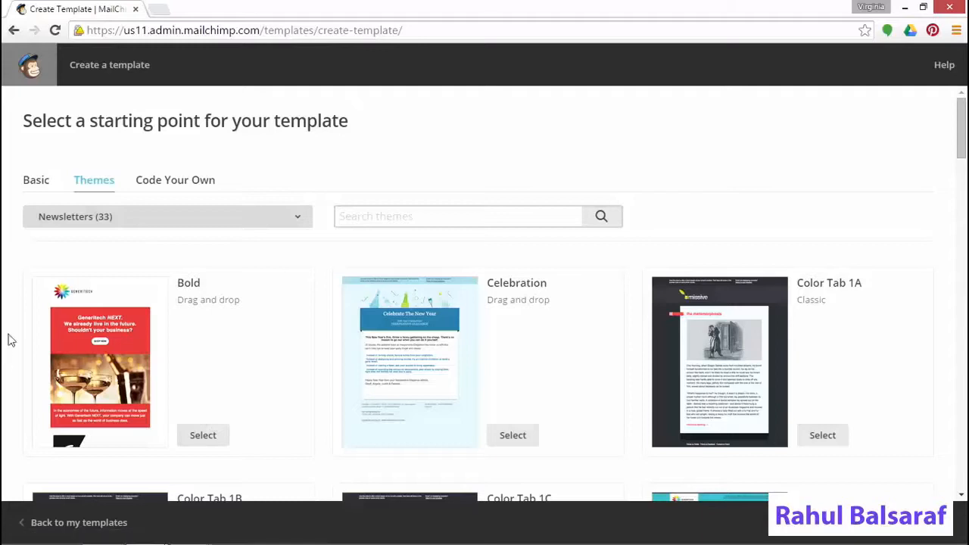
click(26, 189)
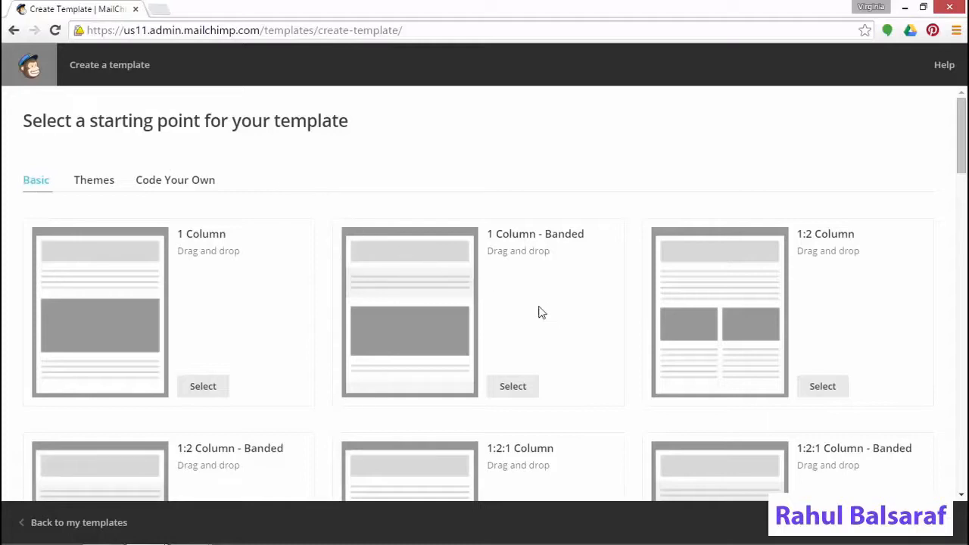
scroll(556, 307, down, 2)
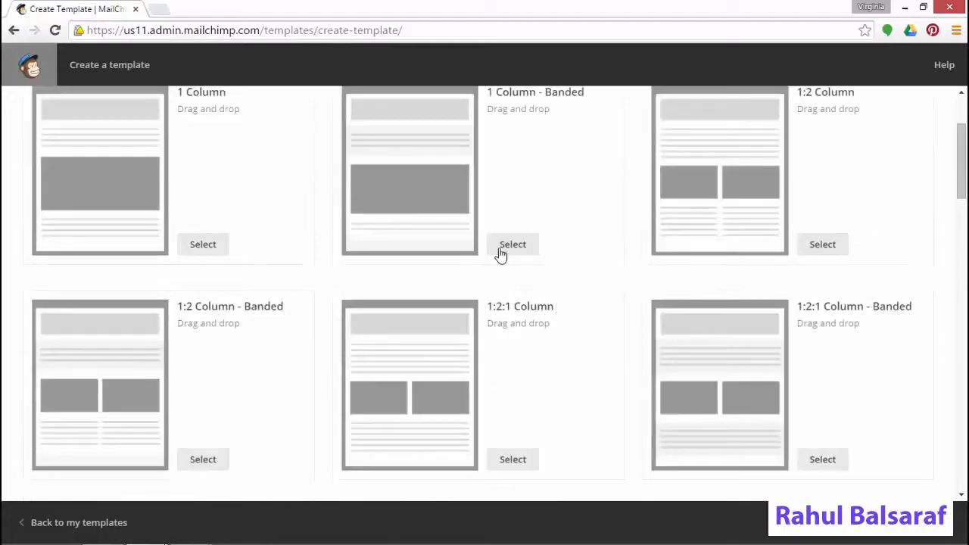
click(437, 196)
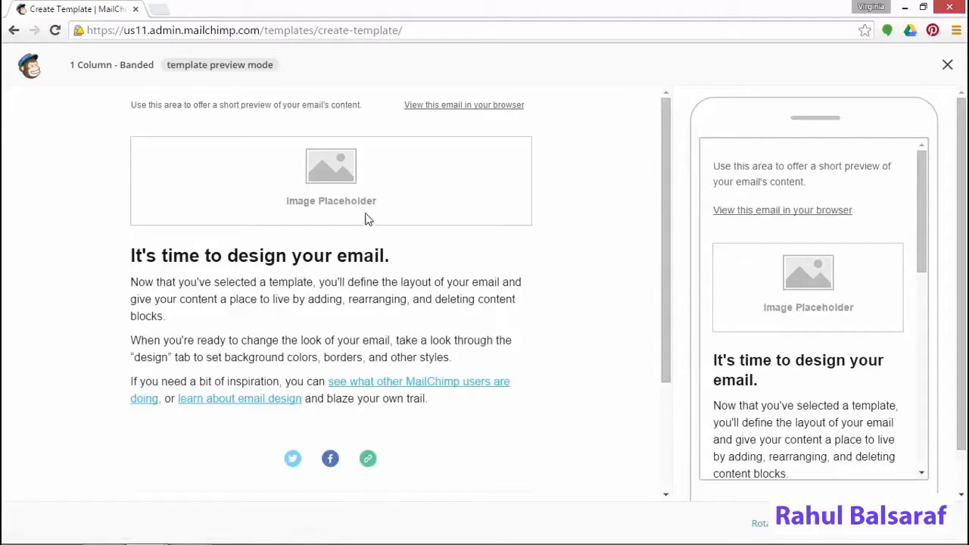
click(948, 67)
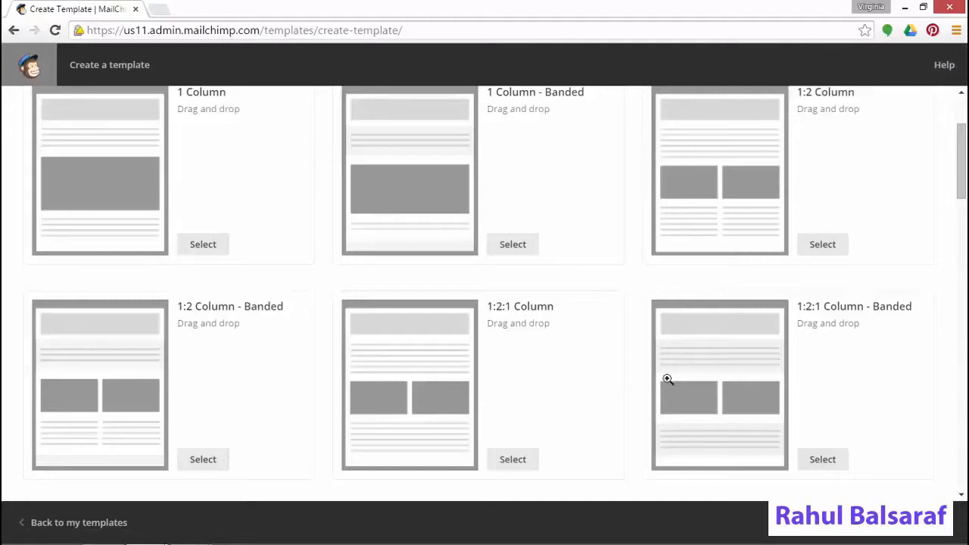
scroll(606, 375, down, 4)
Start a template from the 1:3 Column - Banded layout and duplicate its intro text block
click(513, 392)
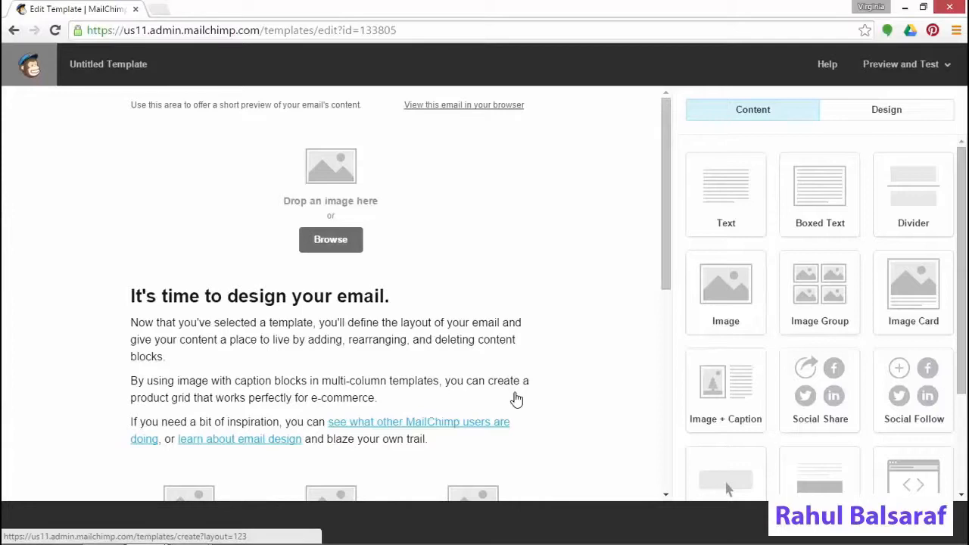
mouse_move(515, 394)
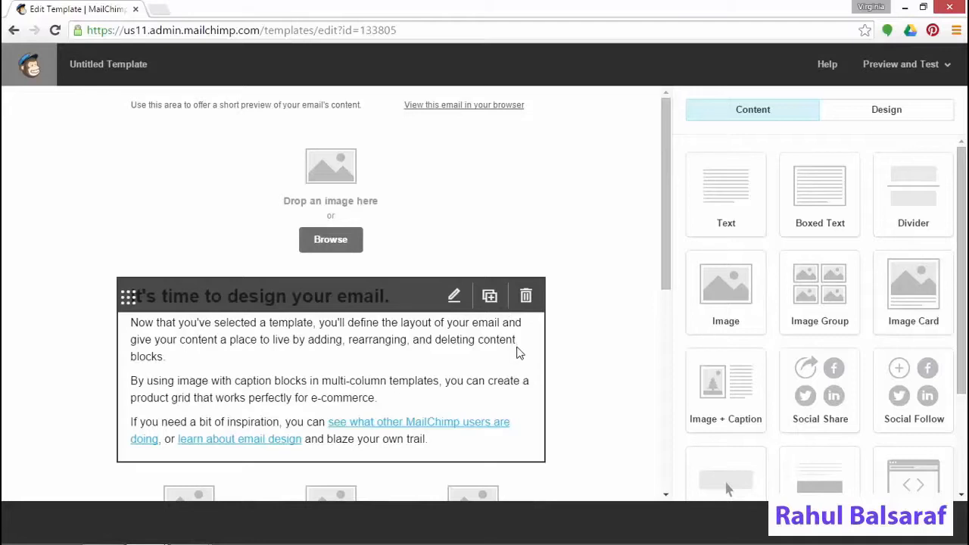
click(489, 295)
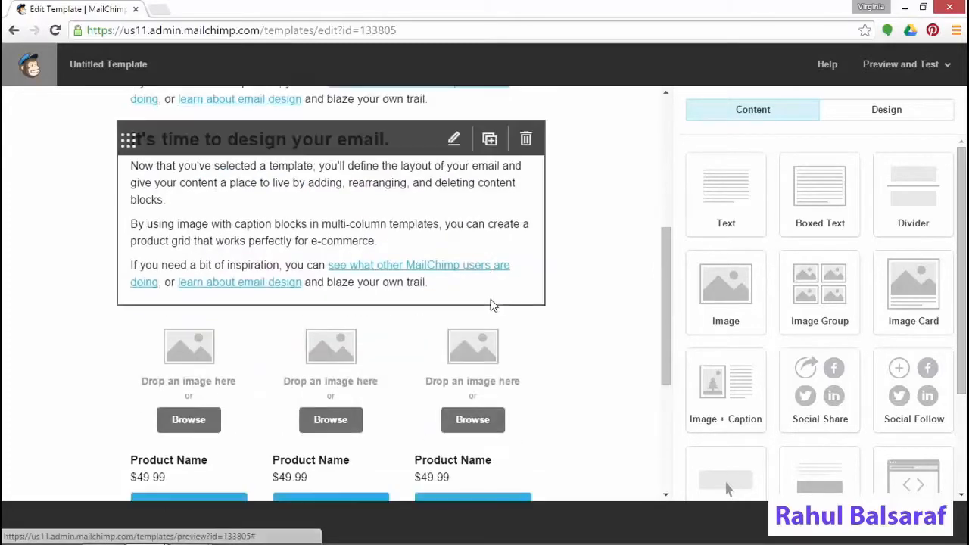
click(490, 303)
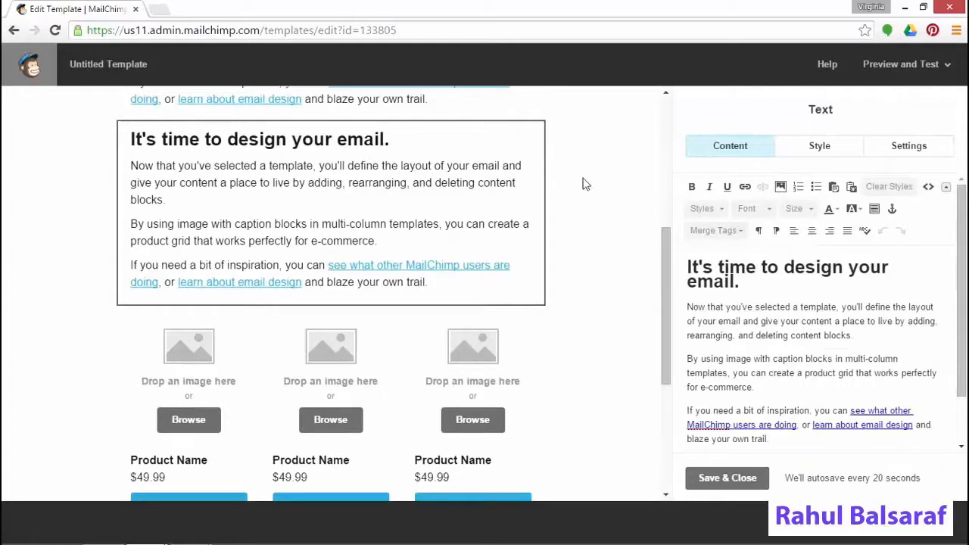
Delete the duplicated text block and bring up the Design style settings
mouse_move(530, 148)
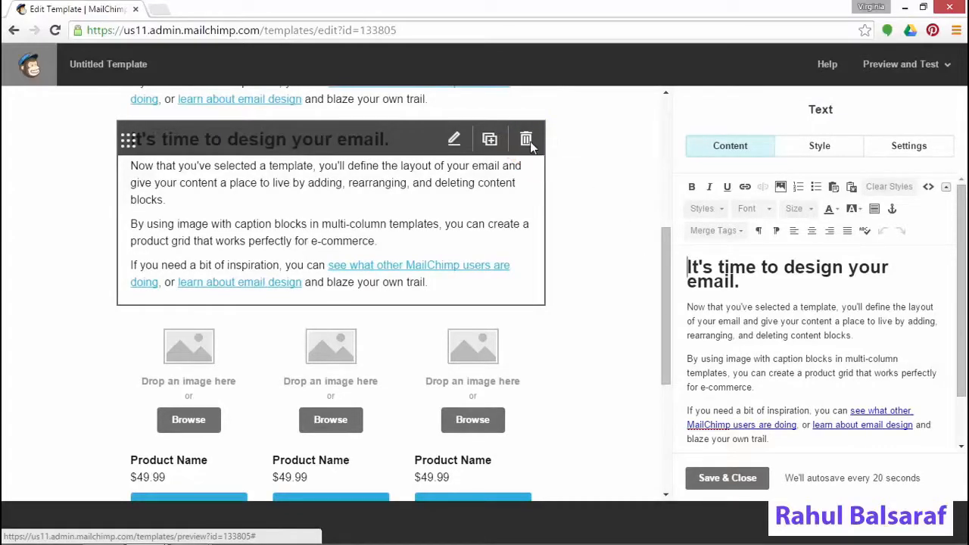
click(528, 141)
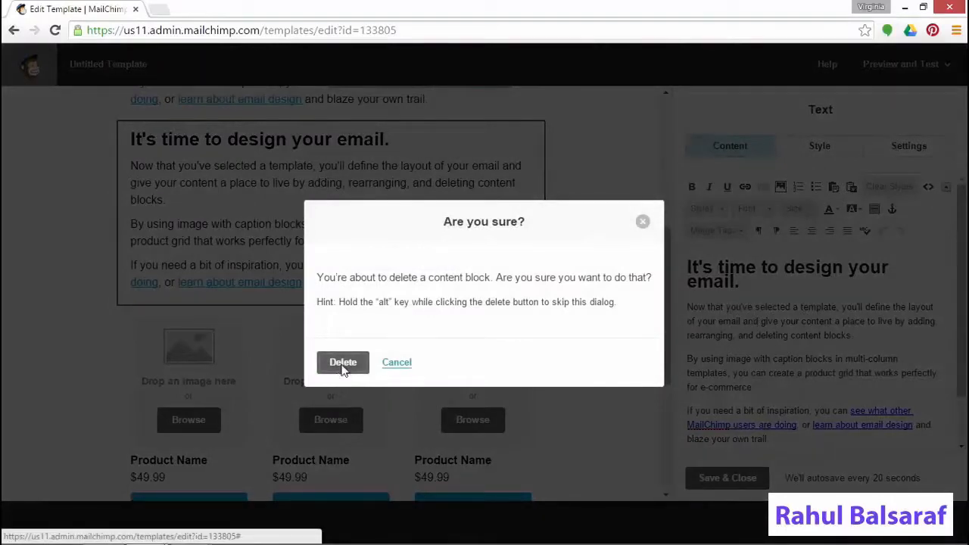
click(343, 363)
scroll(657, 264, up, 4)
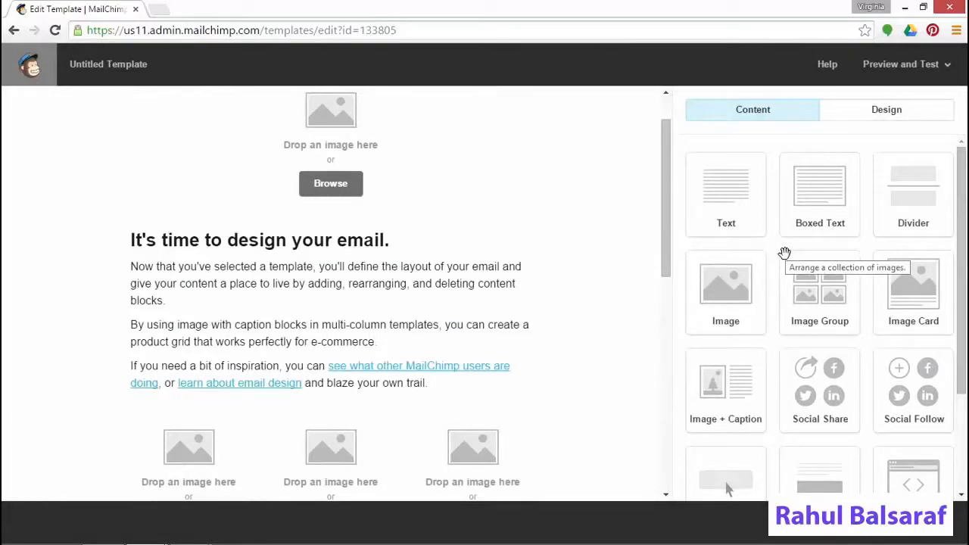
click(890, 117)
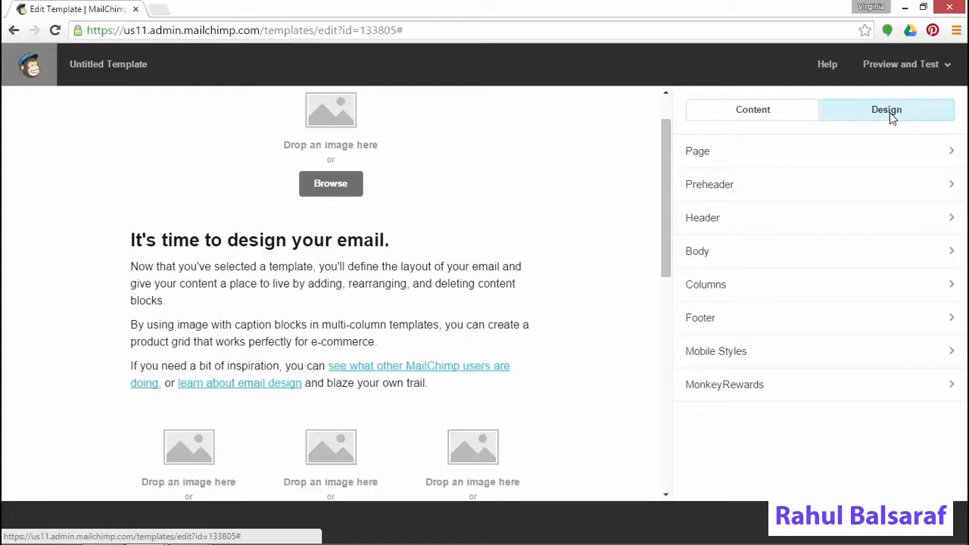
Change the Page background colour from #FAFAFA to white (#ffffff)
click(797, 151)
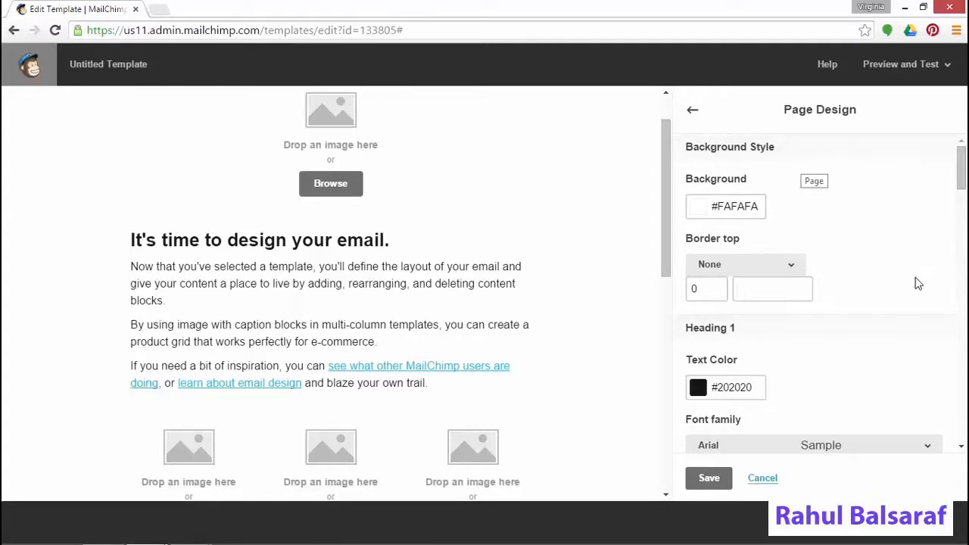
click(695, 206)
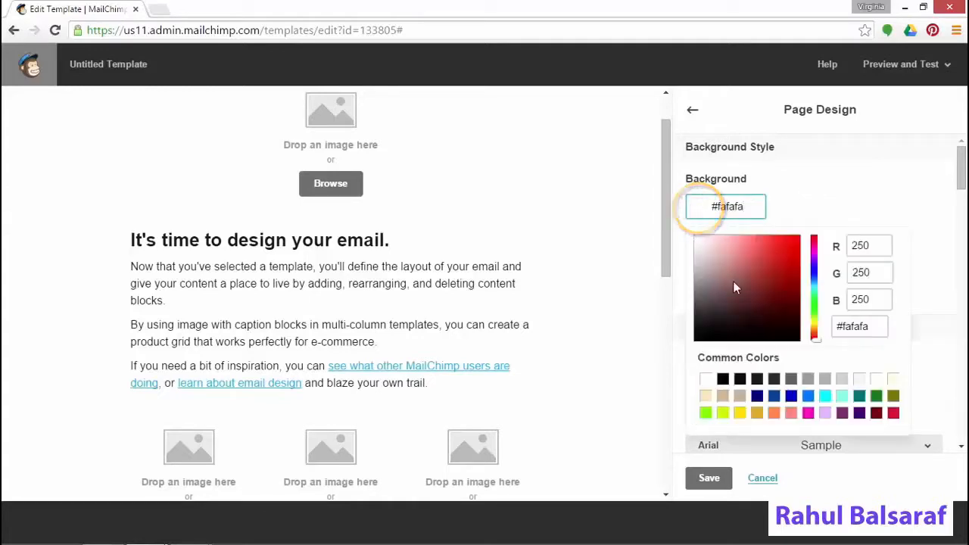
click(706, 379)
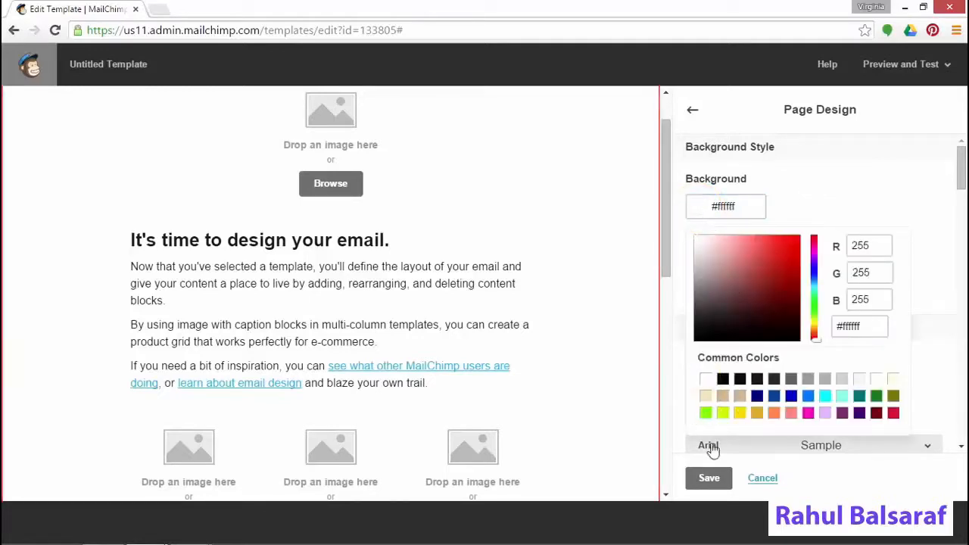
click(709, 478)
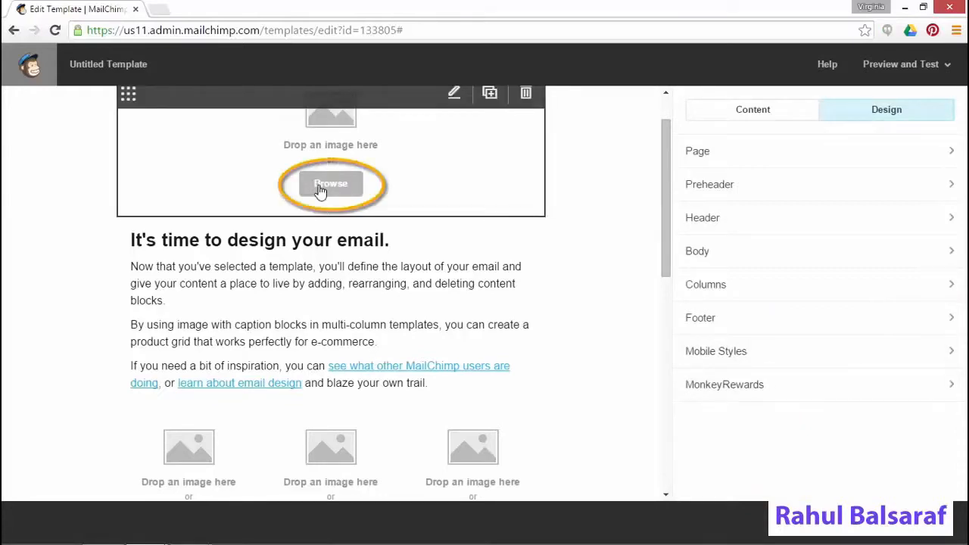
Upload Wisdom_banner.png from Downloads as the template's header image
click(320, 191)
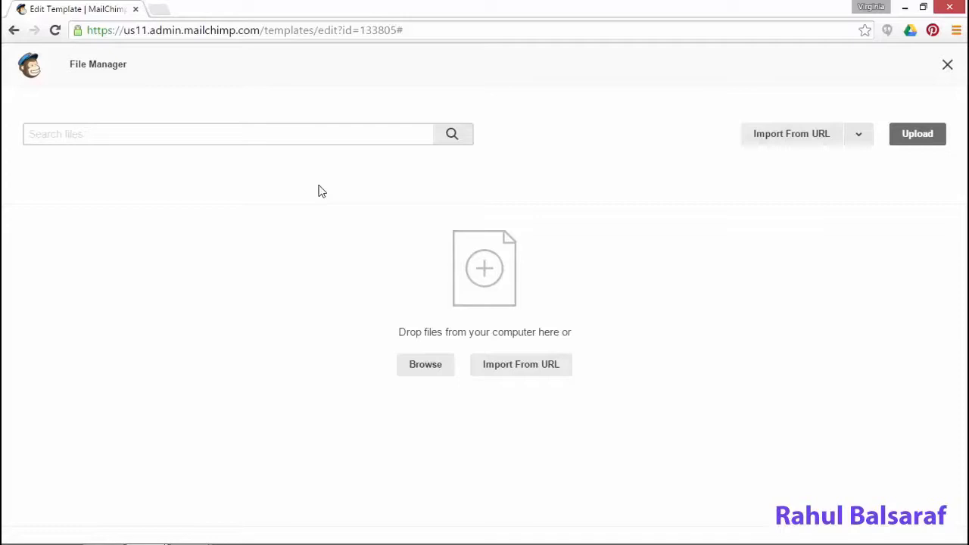
click(423, 370)
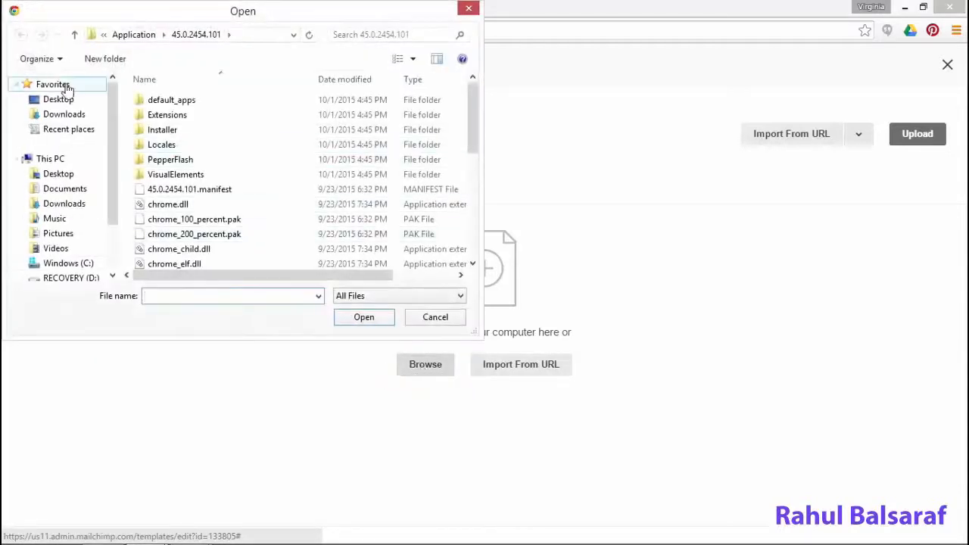
click(61, 116)
click(178, 206)
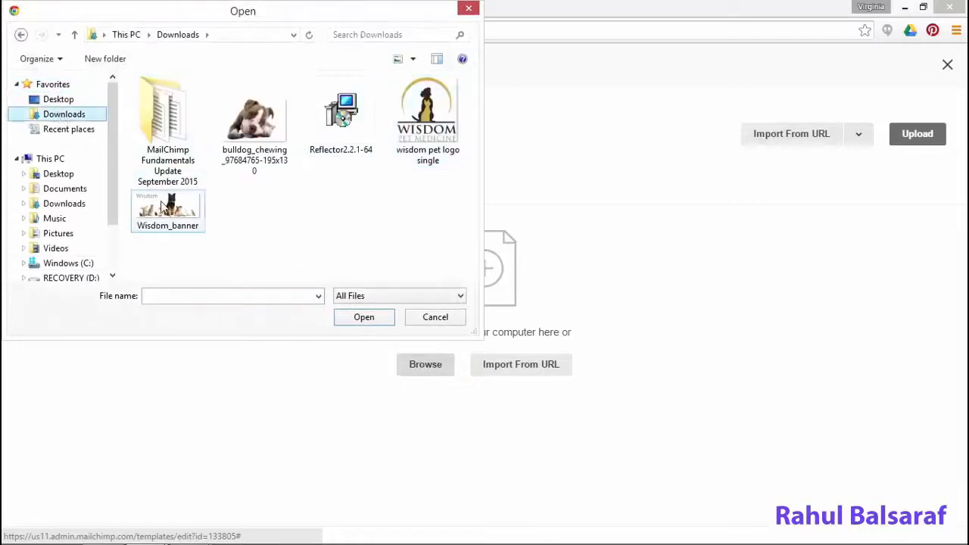
click(366, 319)
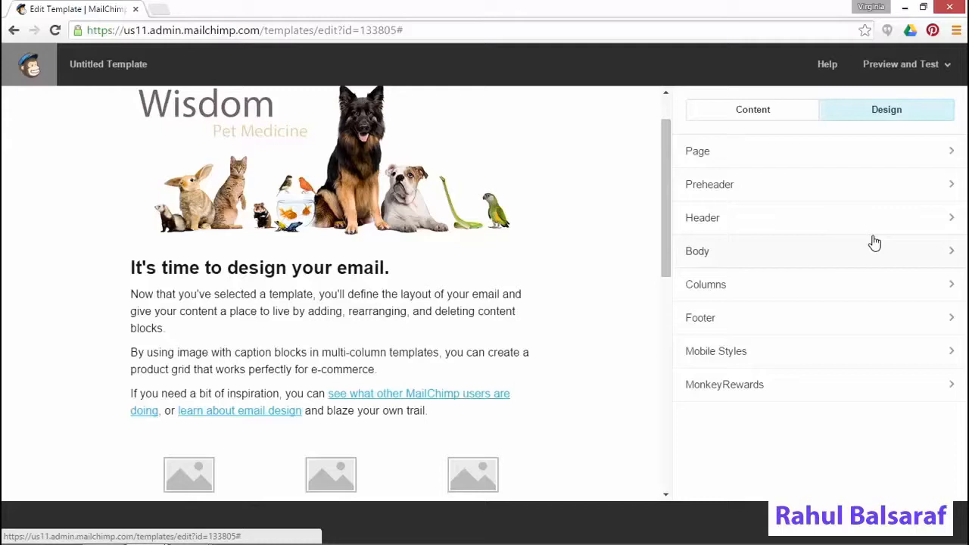
Link the banner image to wisdompets.com, opening in a new window
click(380, 191)
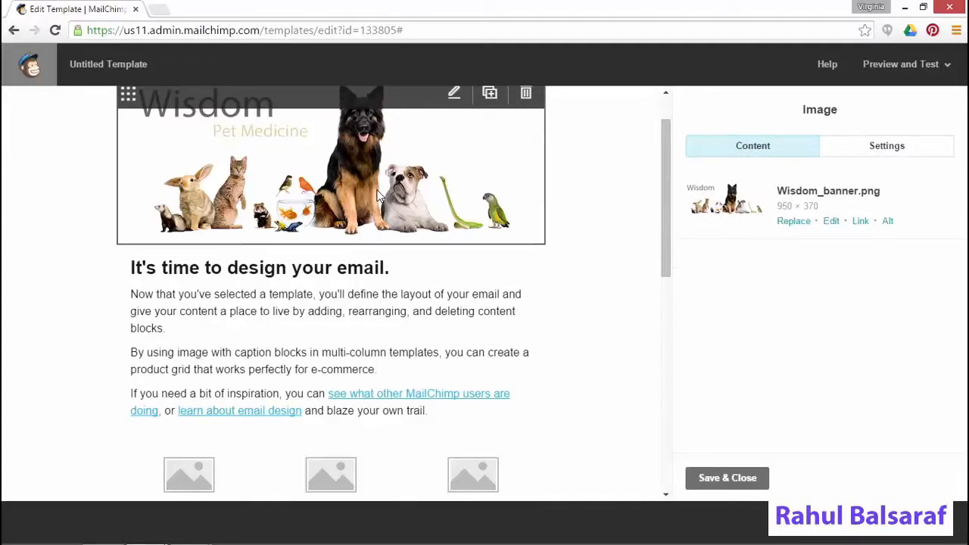
click(862, 223)
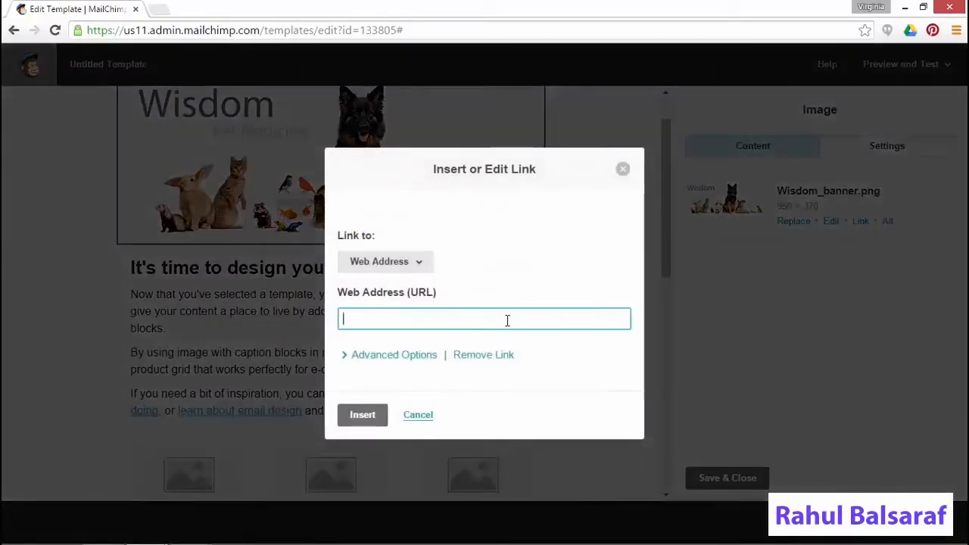
text(wisdo)
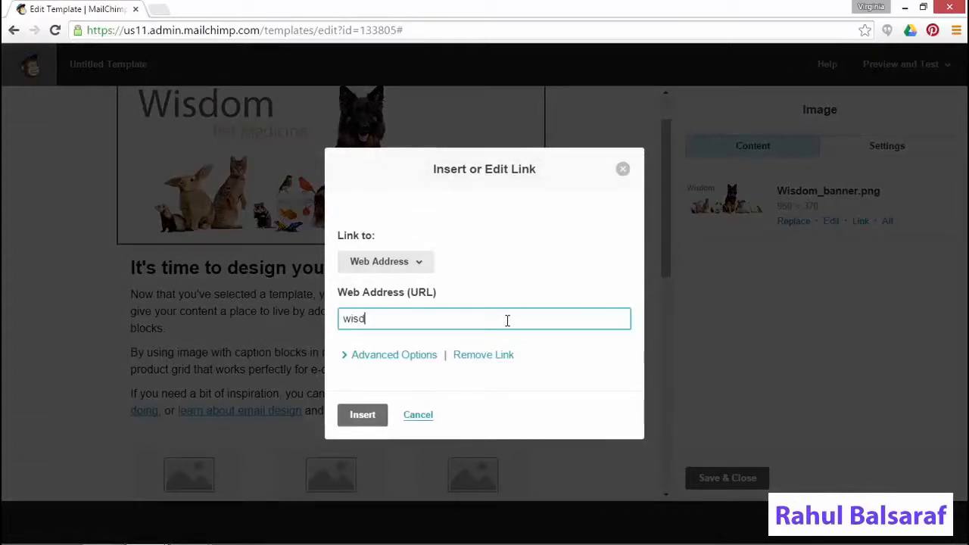
text(mpets.com)
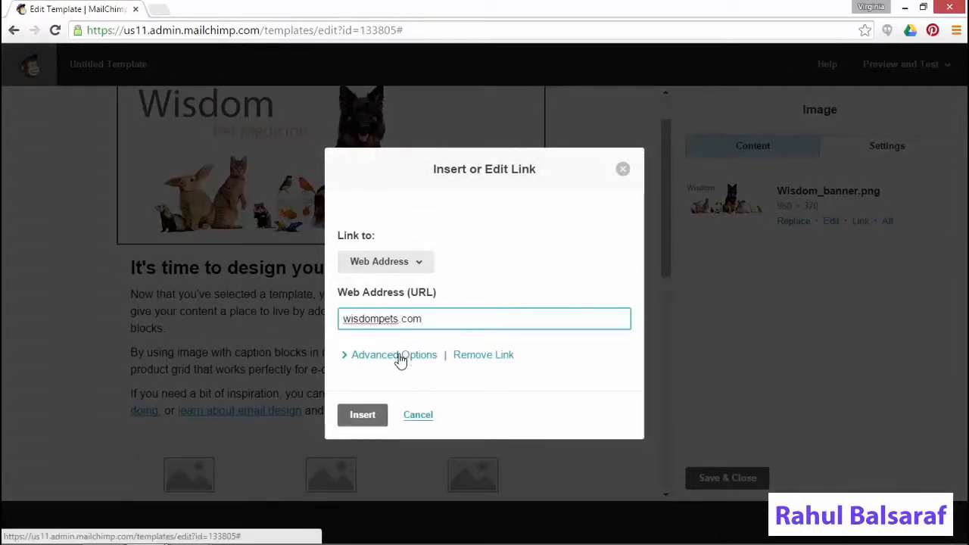
click(410, 265)
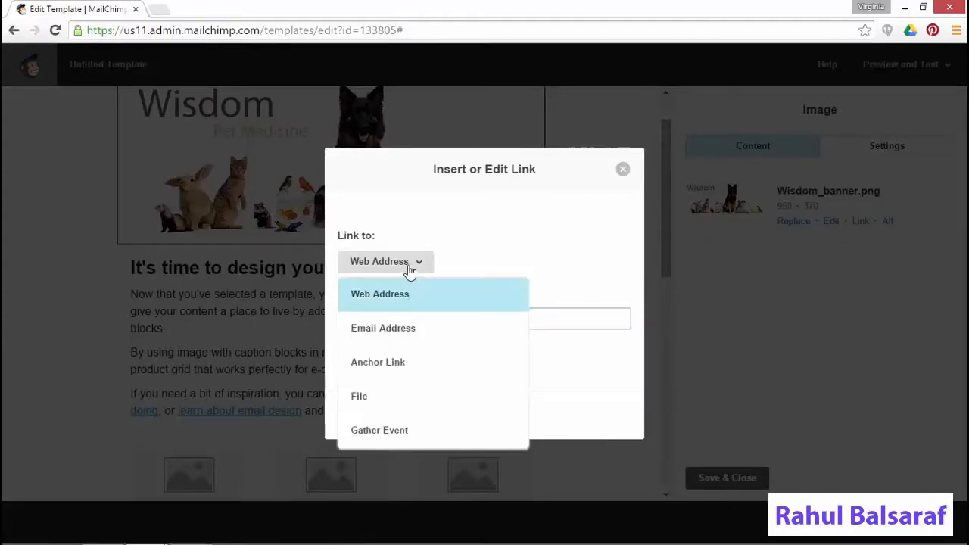
click(410, 265)
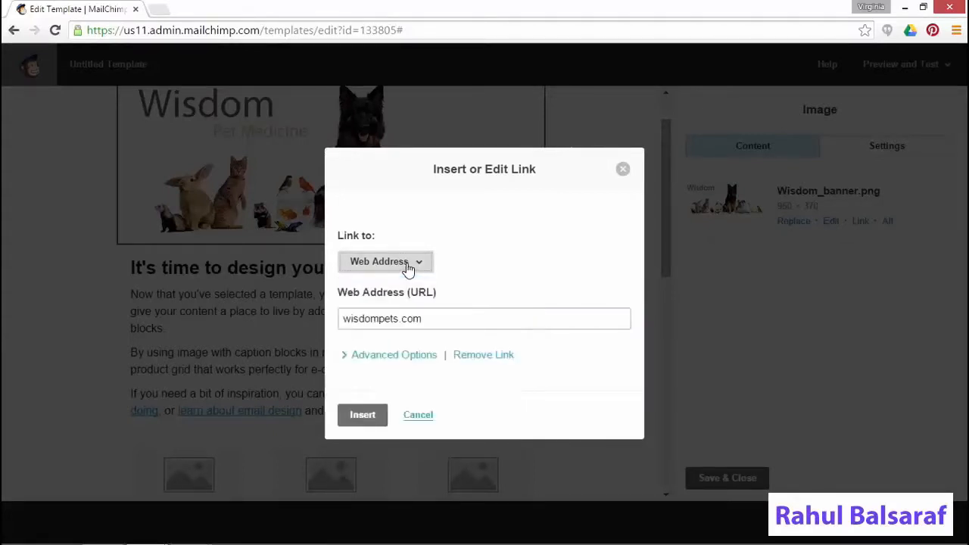
click(414, 355)
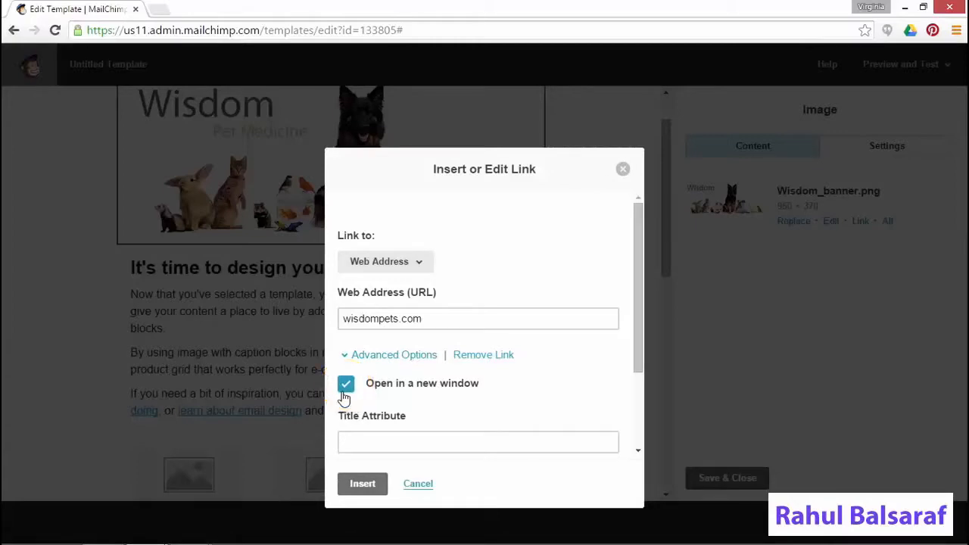
click(362, 482)
mouse_move(411, 483)
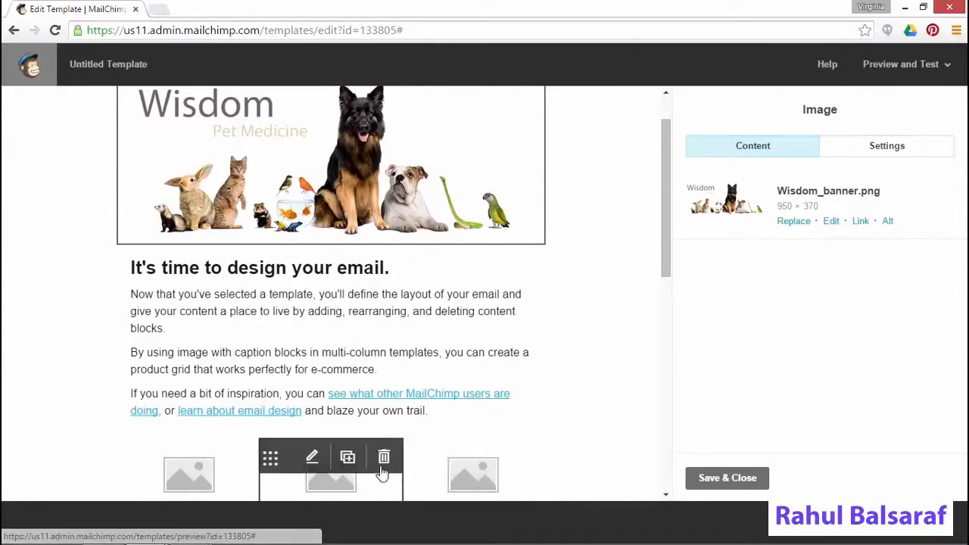
Delete the Buy Now buttons under all three product columns
scroll(409, 454, down, 3)
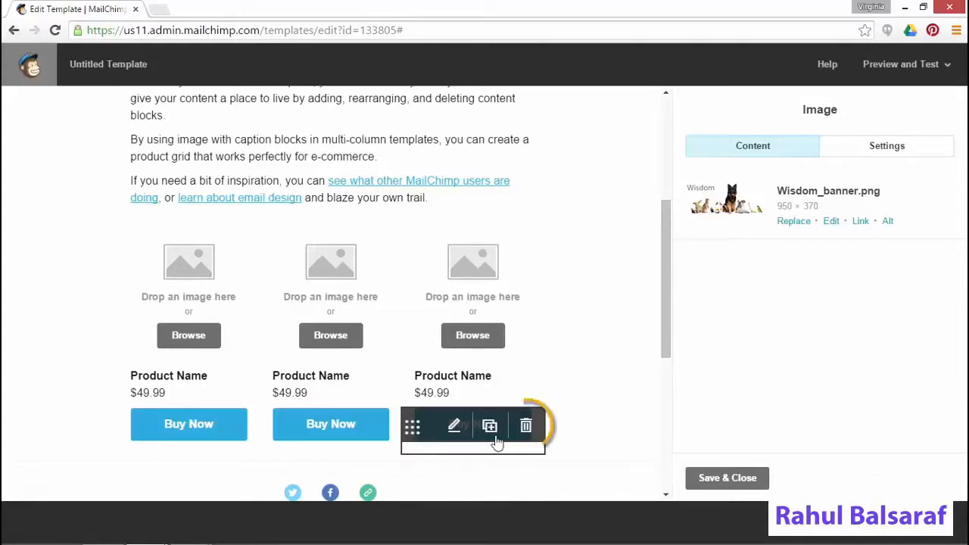
click(527, 426)
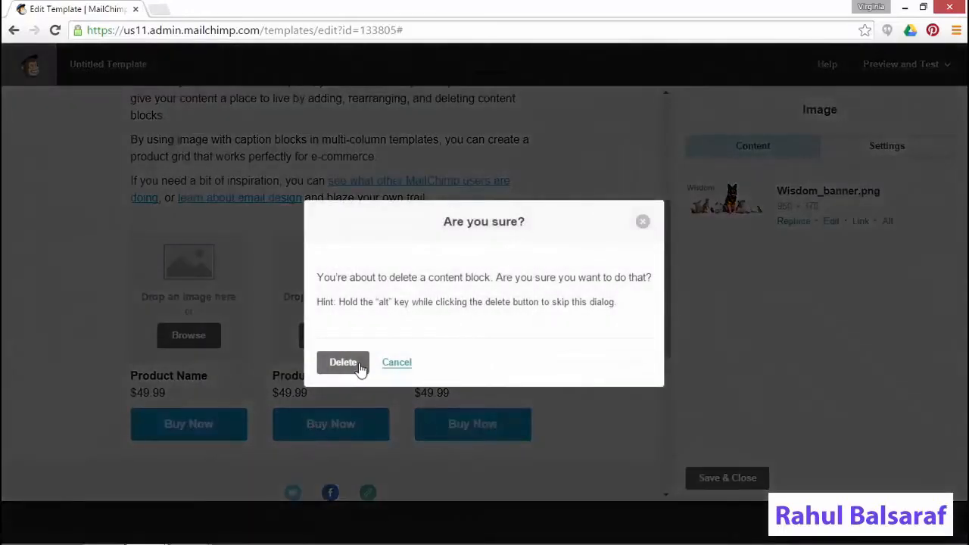
click(356, 364)
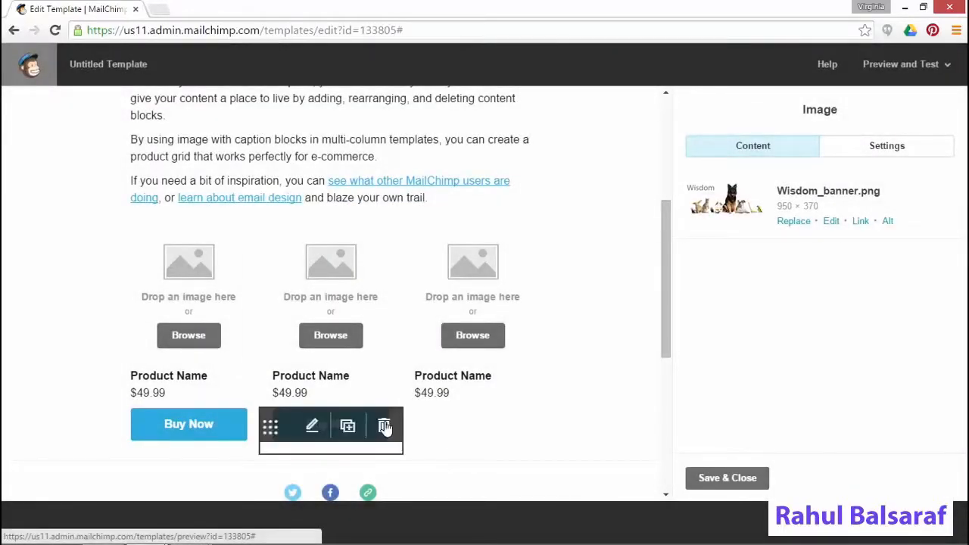
click(384, 422)
click(333, 365)
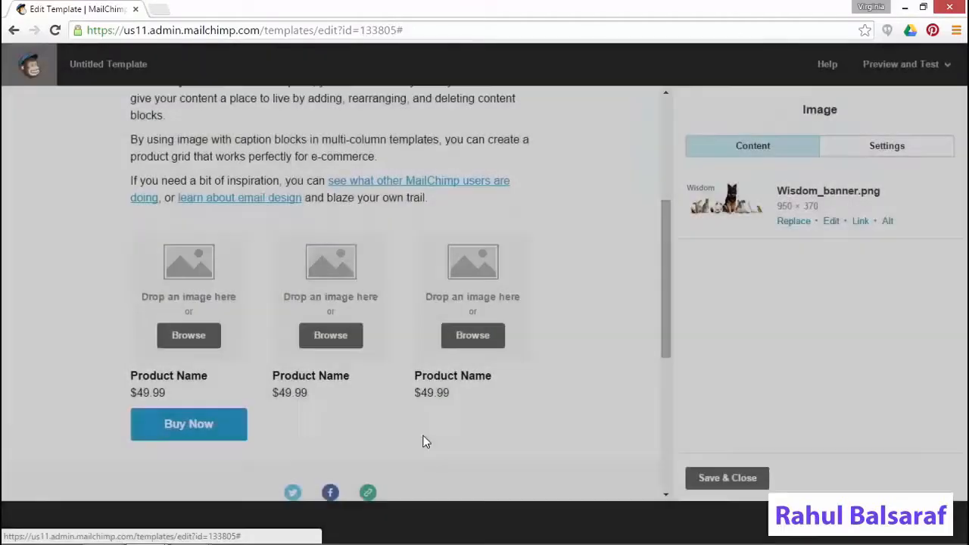
click(242, 426)
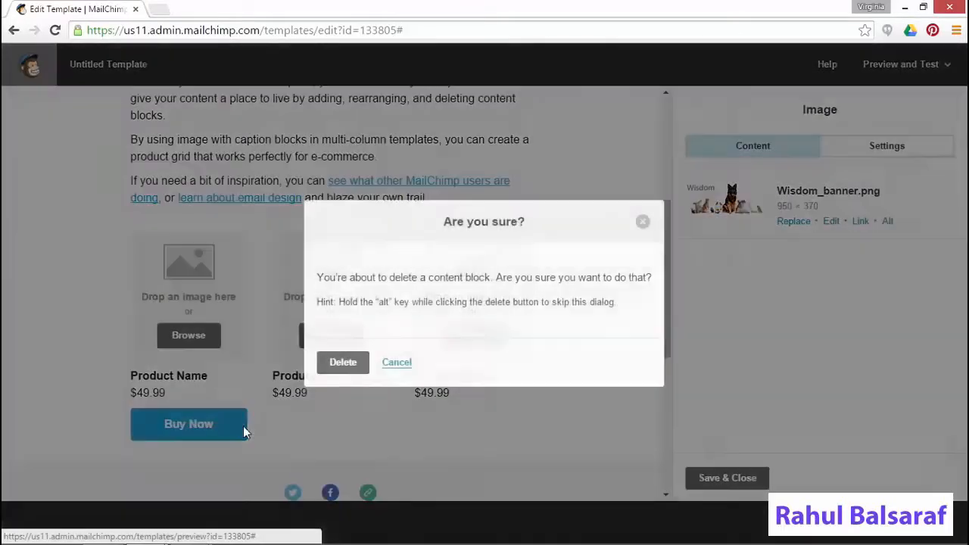
click(333, 364)
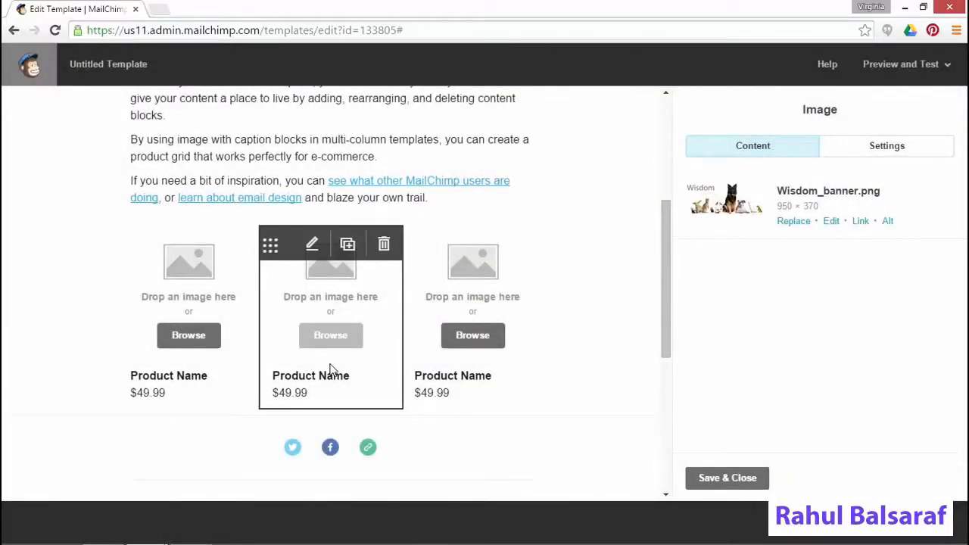
Replace the left block's product caption with 'Blog title - short' and an intro line
click(163, 377)
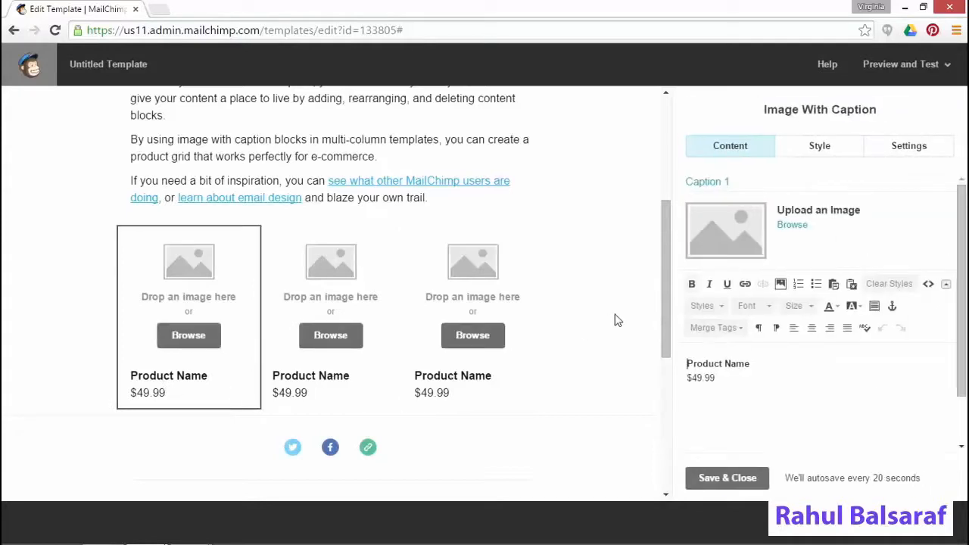
drag(733, 384, 641, 368)
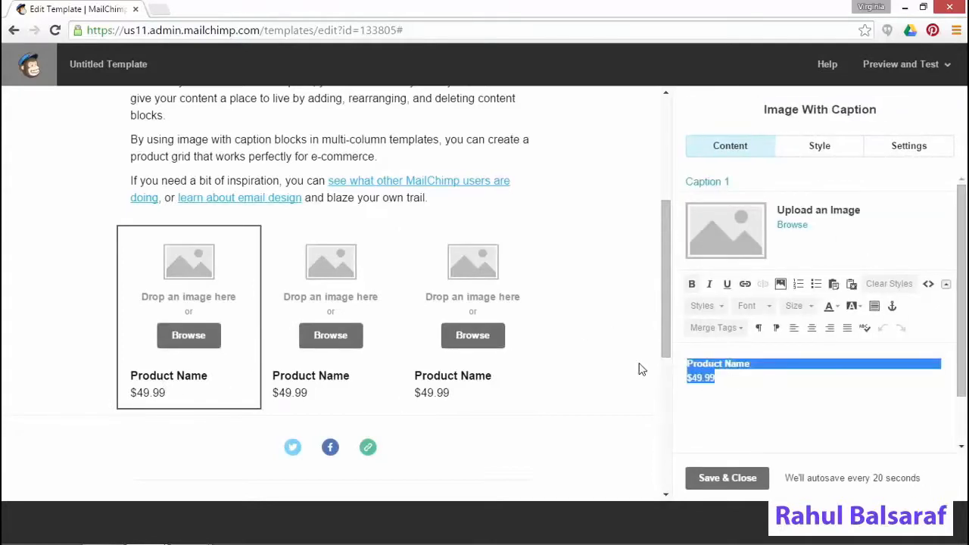
key(BackSpace)
text(B)
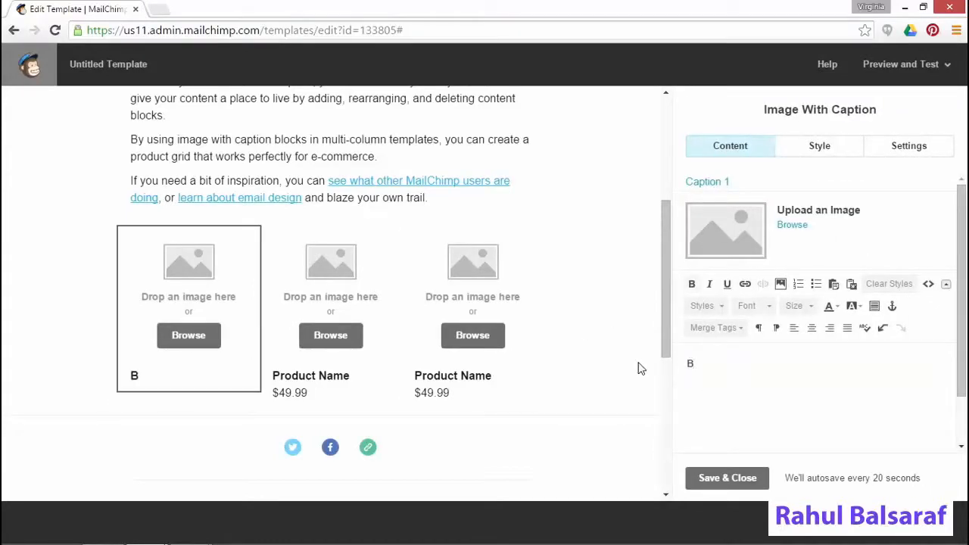
text(log title)
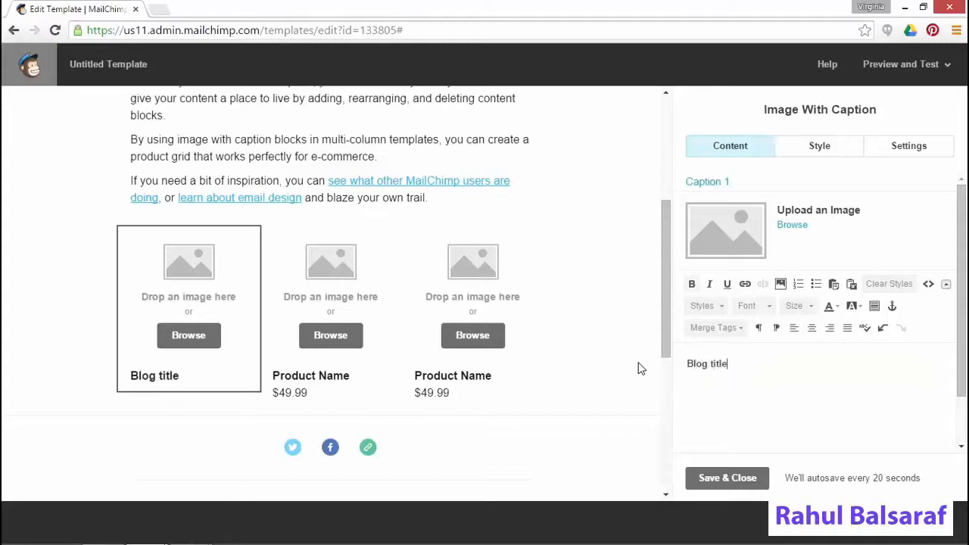
text( - short)
key(Return)
text(Introduce the topic and link)
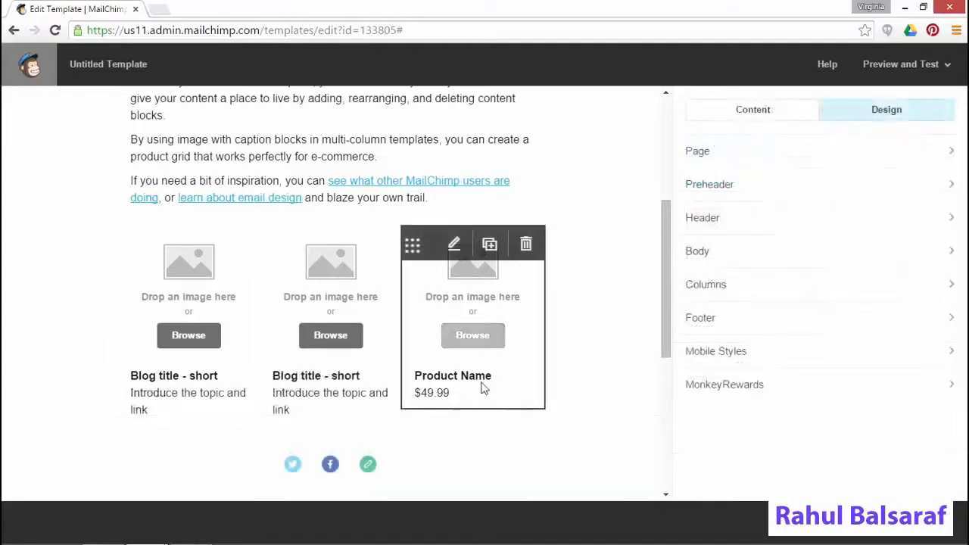
Paste the blog-title caption over the third block's product text and save it
click(484, 388)
drag(742, 392, 659, 353)
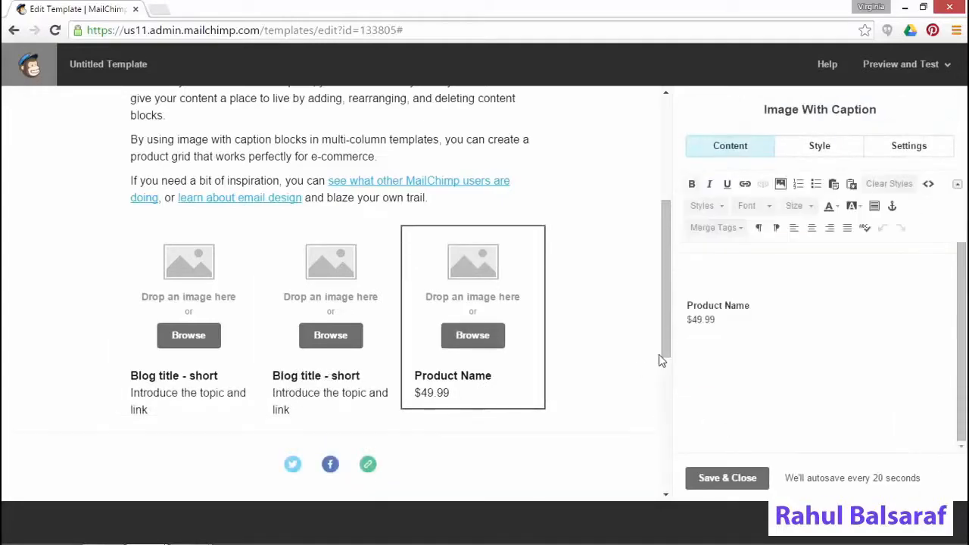
text(Blog title - short Introduce the topic and link)
click(723, 479)
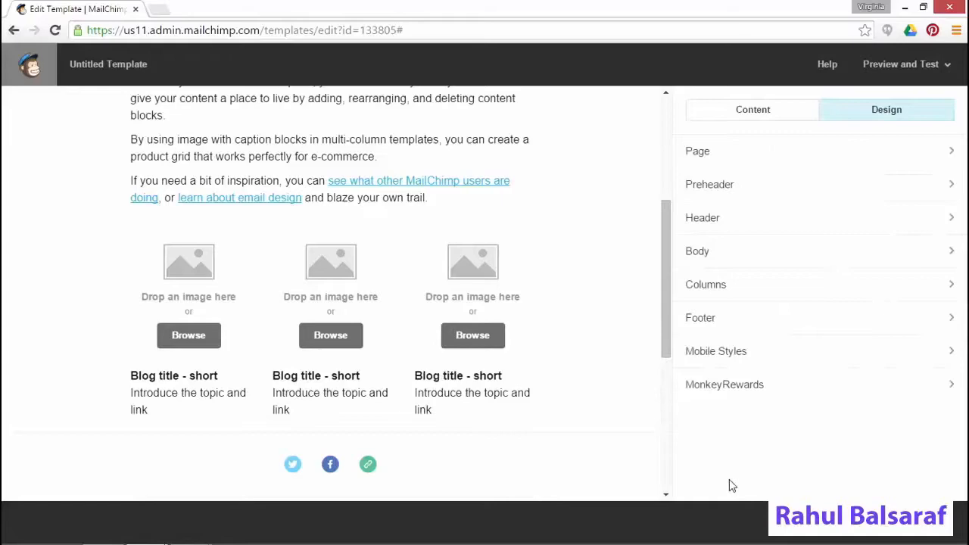
scroll(571, 350, down, 2)
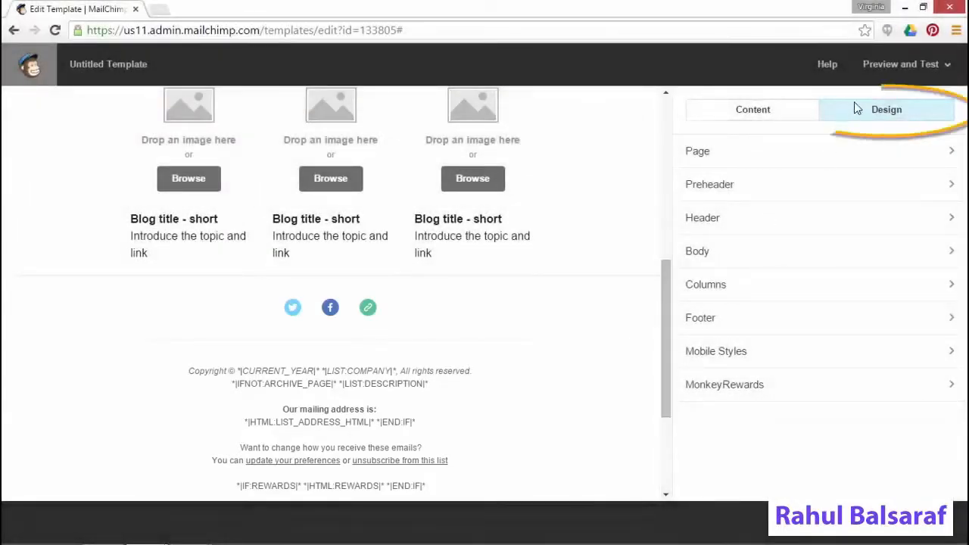
Set the Footer background to white (#ffffff) instead of #FAFAFA
click(697, 318)
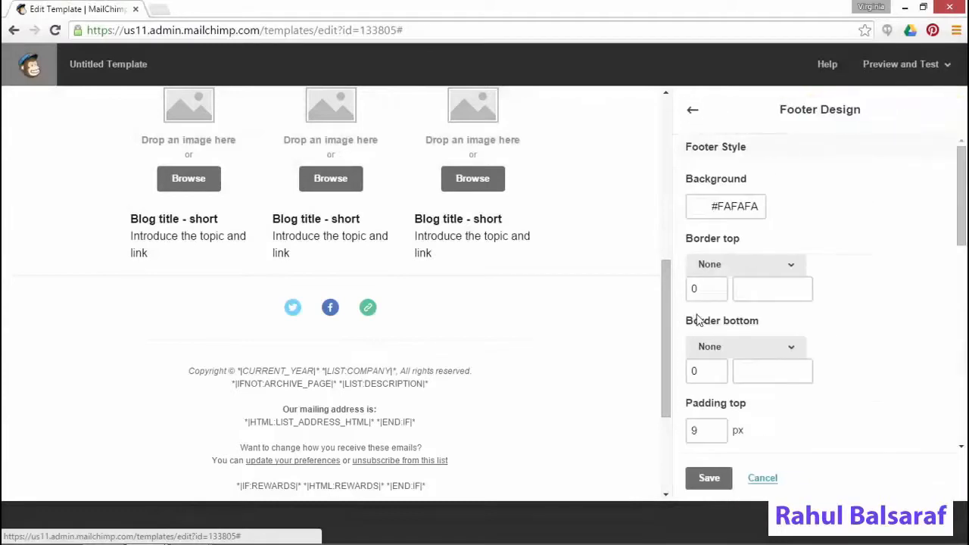
click(703, 214)
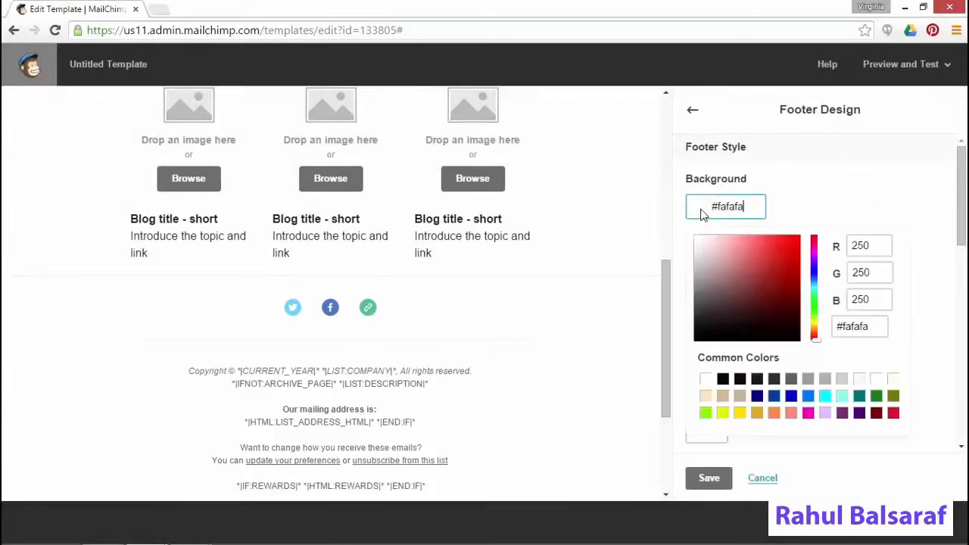
click(706, 379)
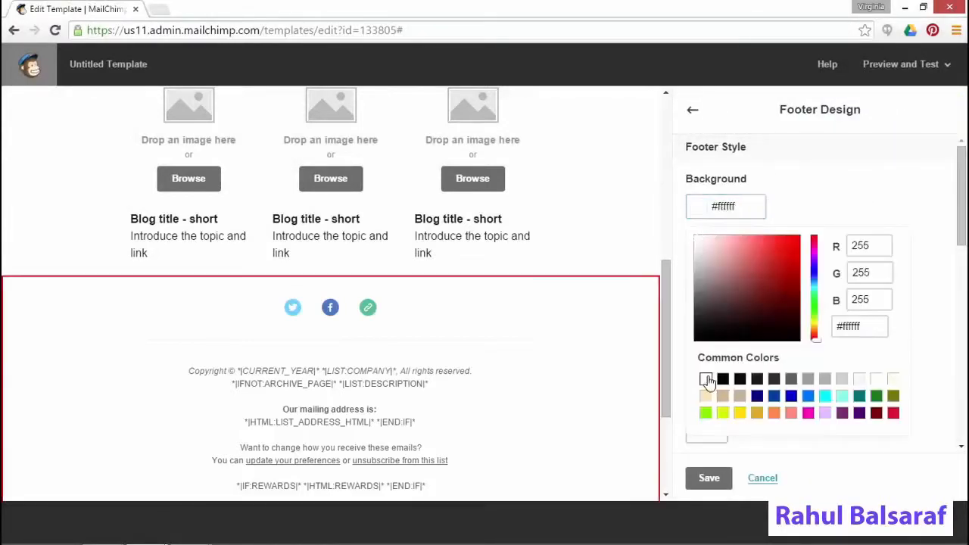
click(710, 478)
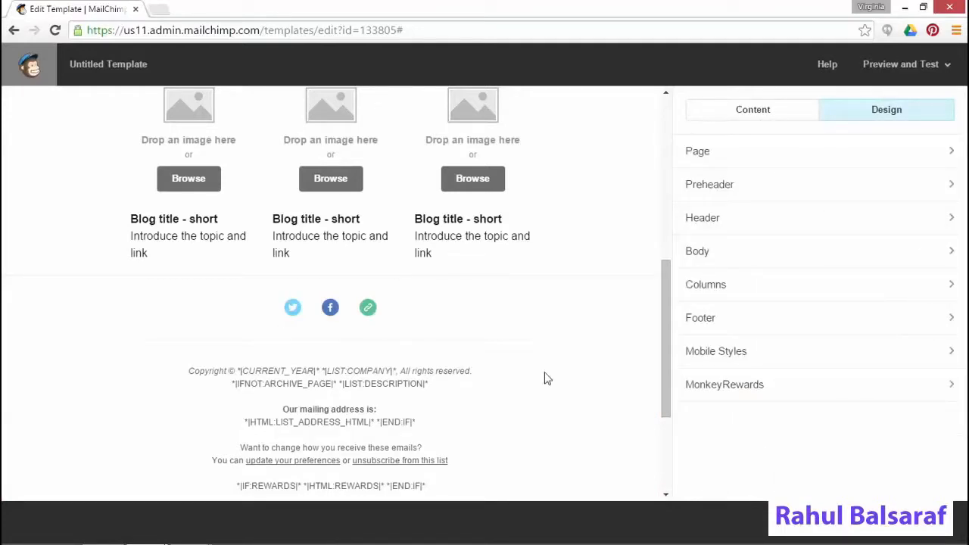
Point the Twitter and Facebook social links to the wisdompets pages
mouse_move(498, 334)
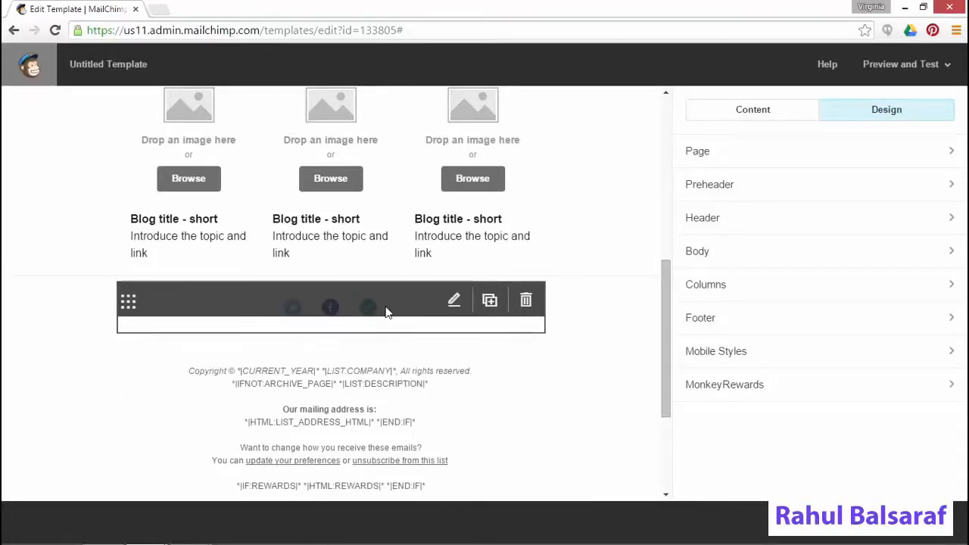
click(386, 312)
click(824, 246)
text(www.twitter.com/w)
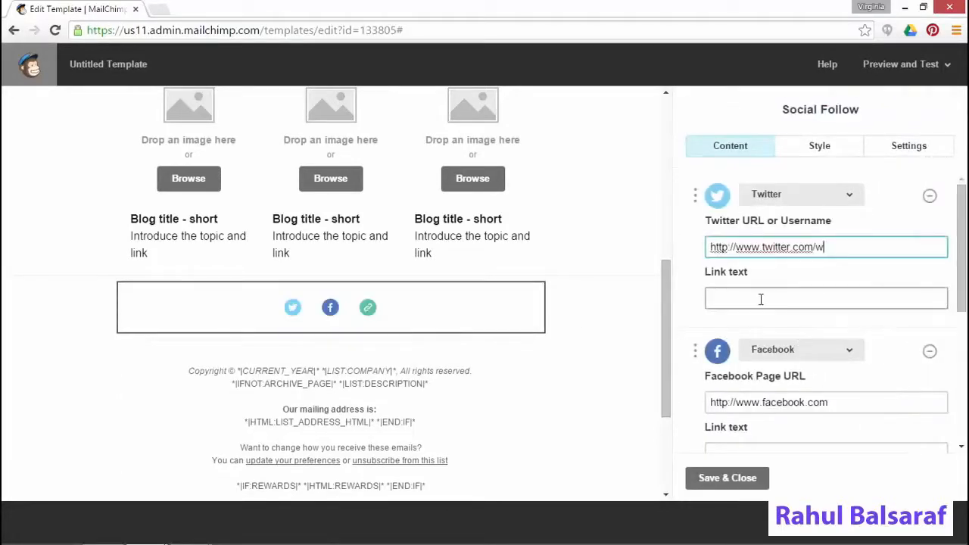
text(isdompets)
click(843, 402)
text(/wisdompets)
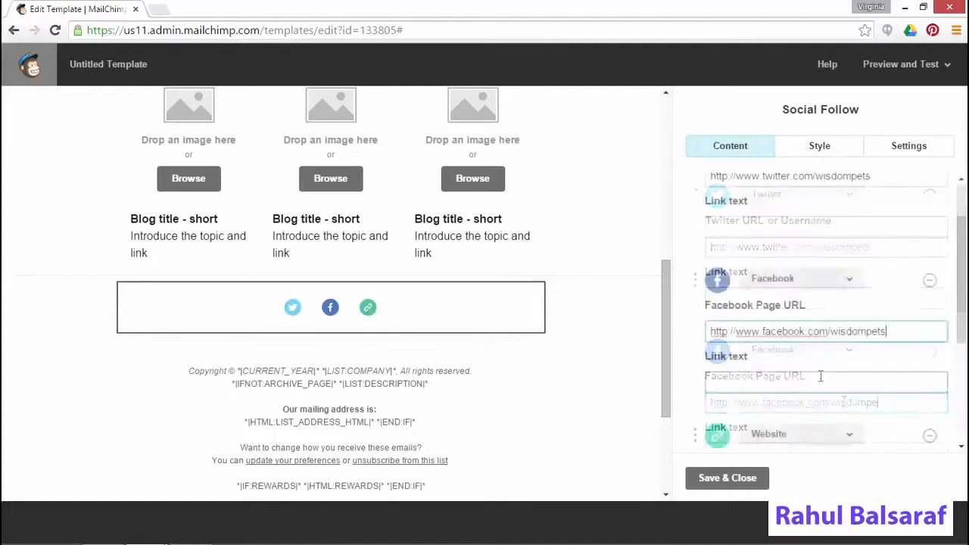
Add an Email social link with the practice's e-mail address and save the block
scroll(820, 376, down, 3)
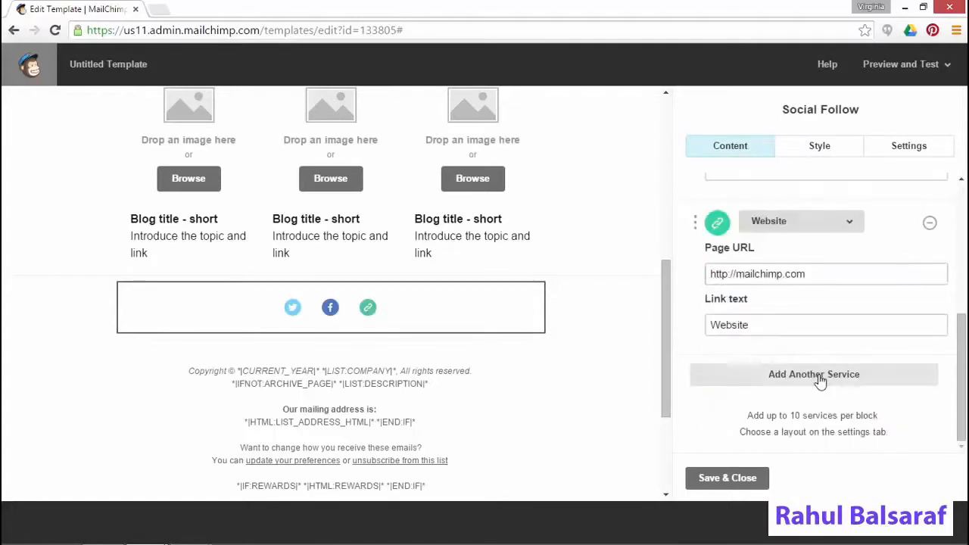
click(819, 382)
scroll(773, 402, down, 1)
drag(791, 359, 662, 364)
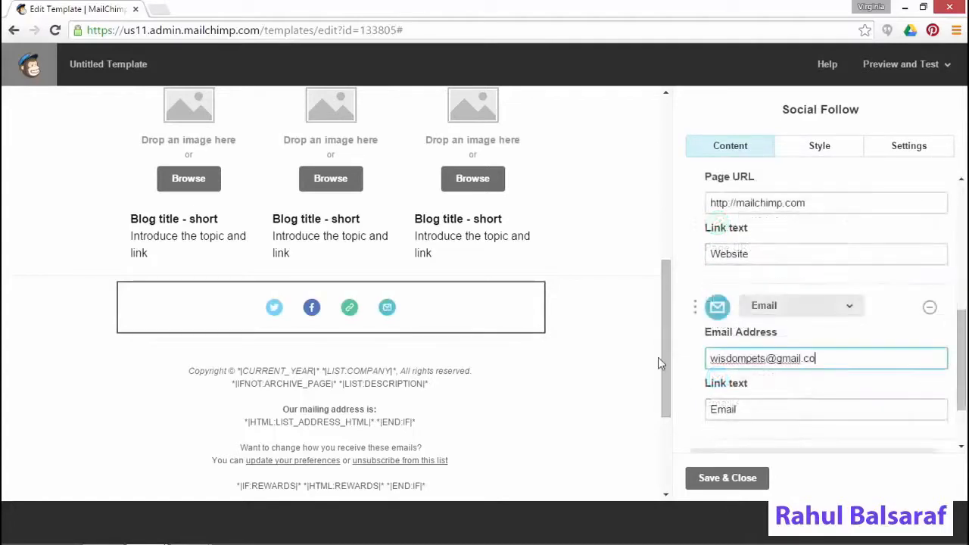
click(712, 478)
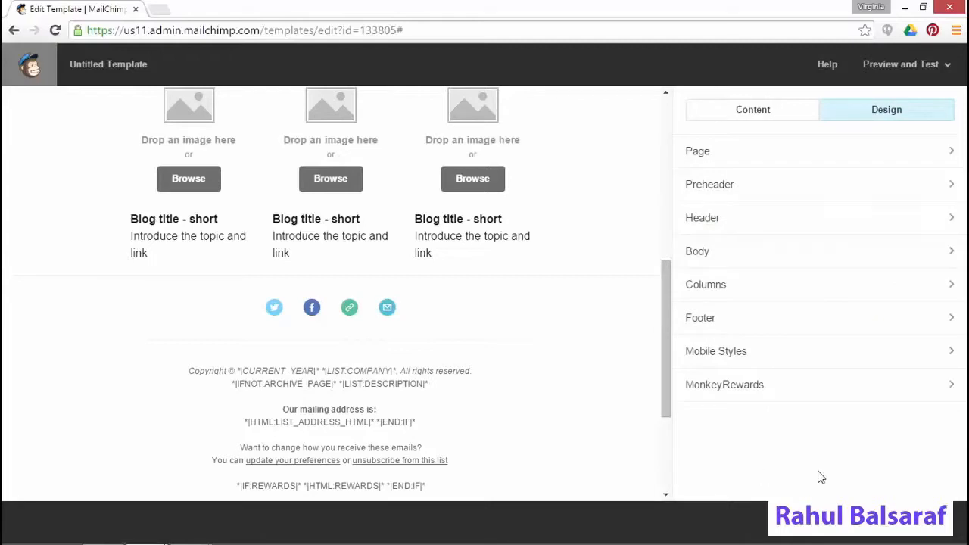
click(883, 65)
click(861, 100)
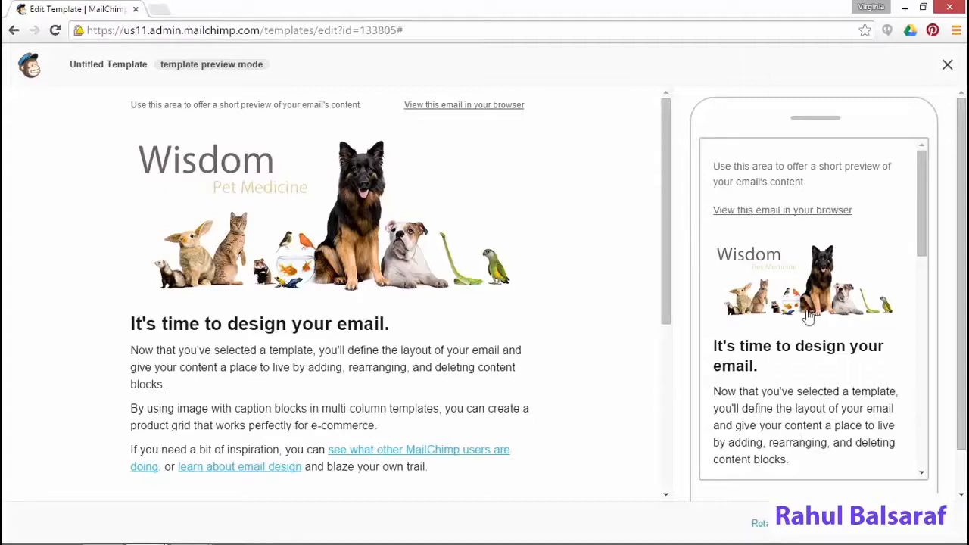
click(947, 64)
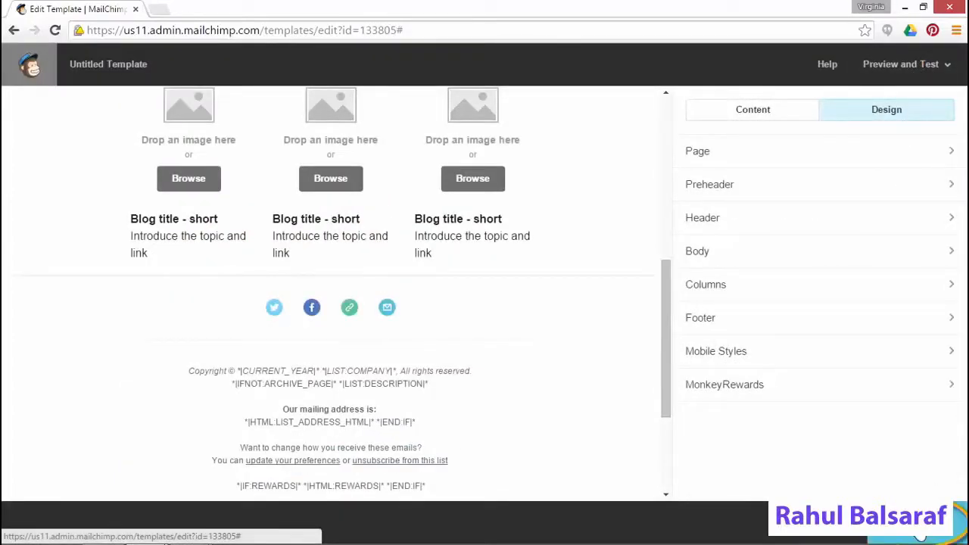
Save and exit the template under the name 'Monthly pet parent newsletter'
click(919, 536)
text(Mon)
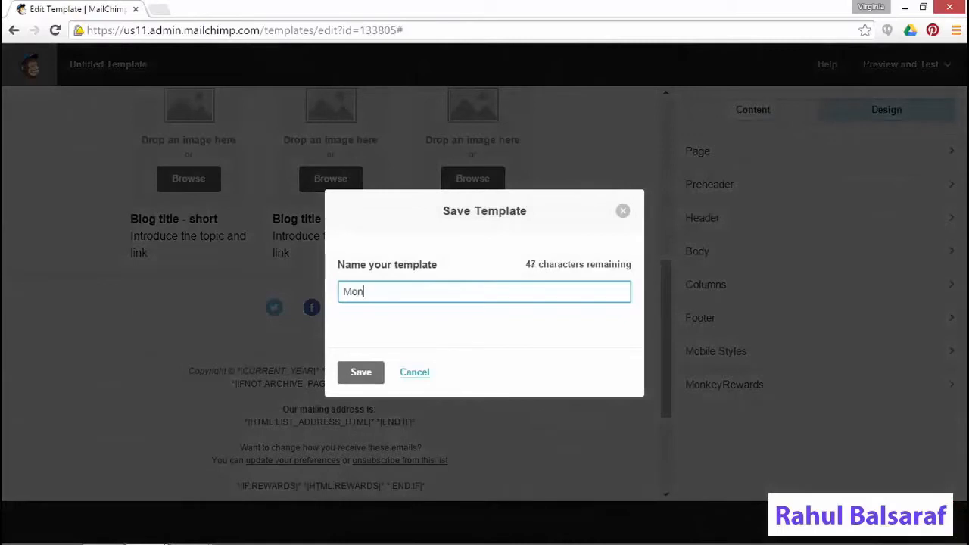
text(thly pet parent newsletter)
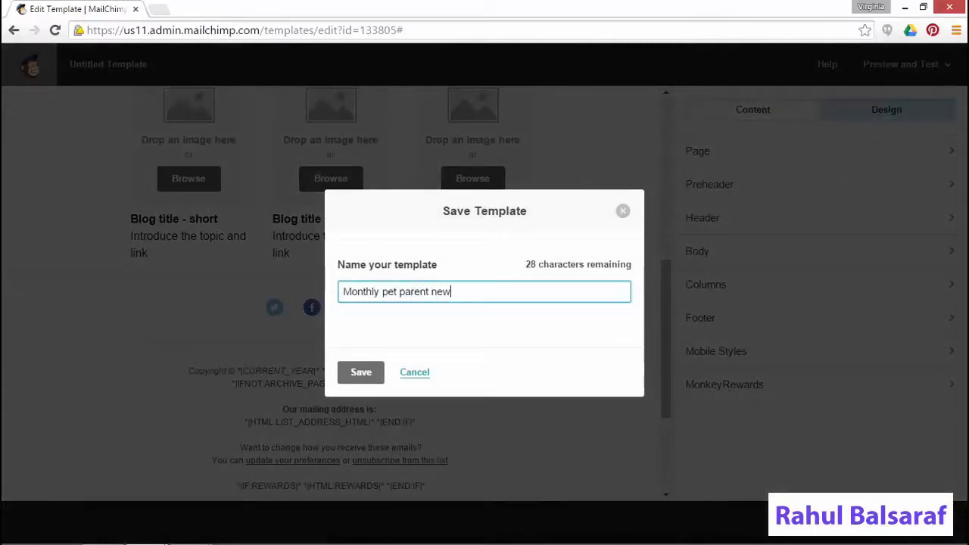
click(360, 374)
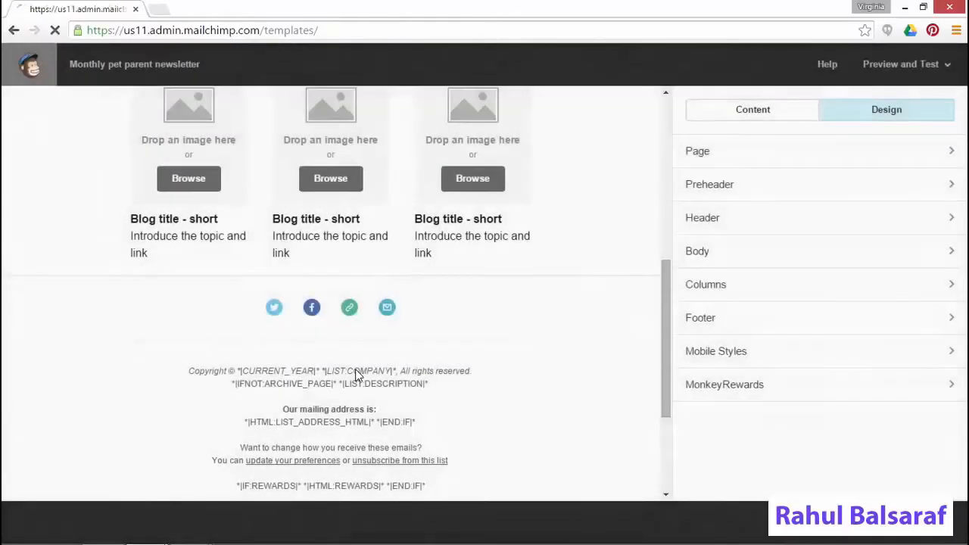
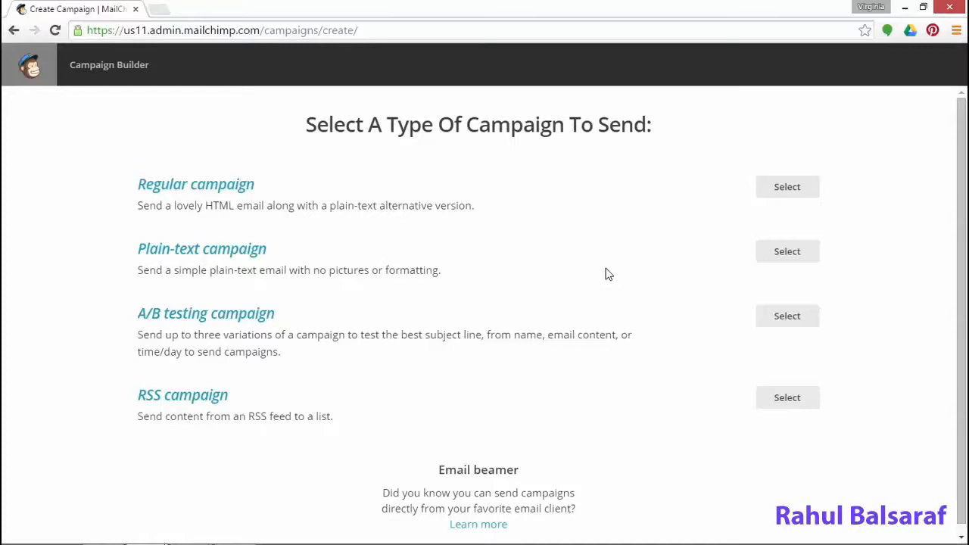
Start a regular campaign sent to the entire Wisdom Pets Newsletter list and go to Setup
click(787, 189)
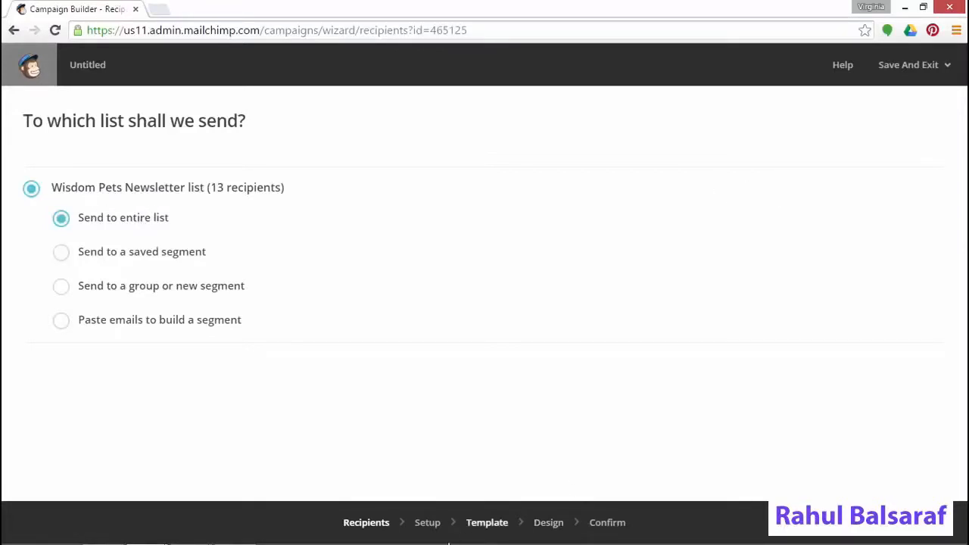
click(427, 524)
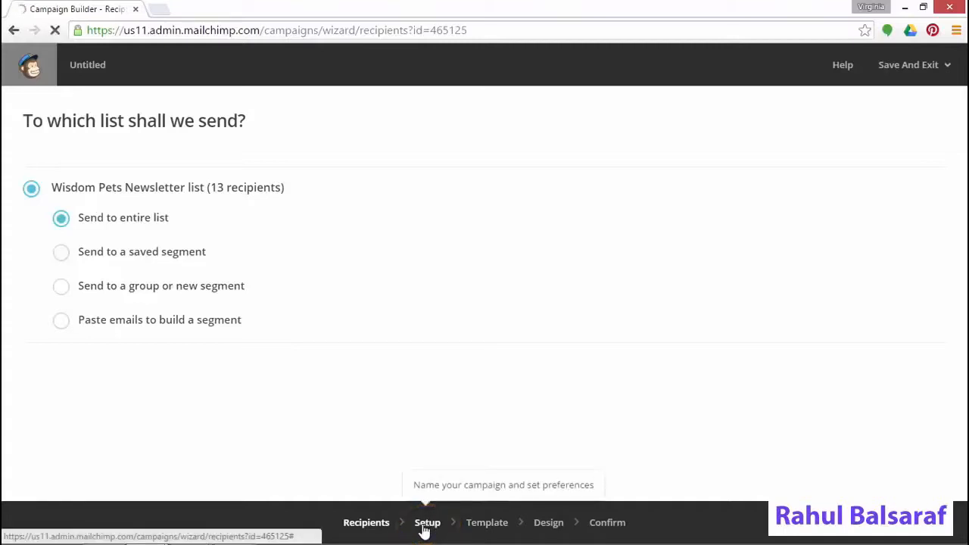
click(425, 531)
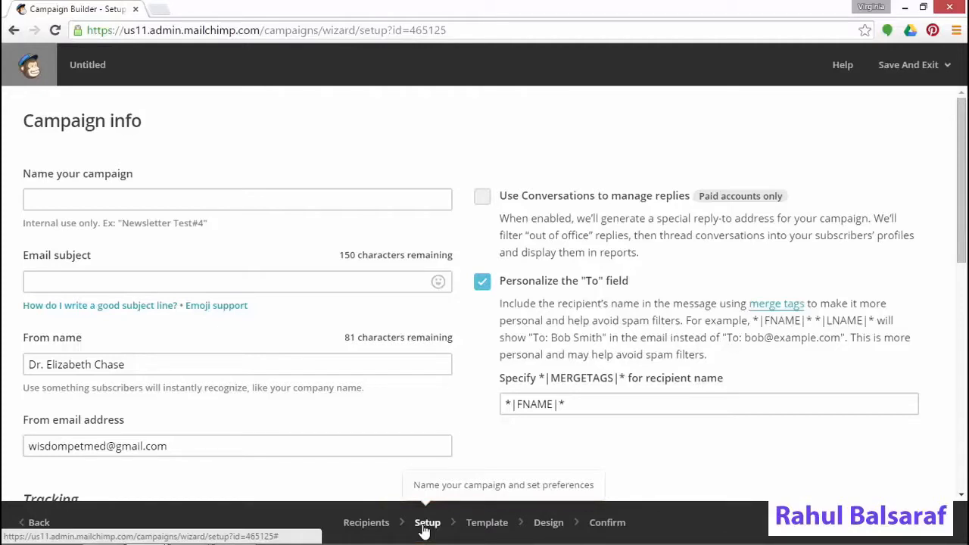
Name the campaign 'Newsletter October - vaccination event' with subject 'Wisdom Pets Newsletter - October Vaccination Event'
click(307, 197)
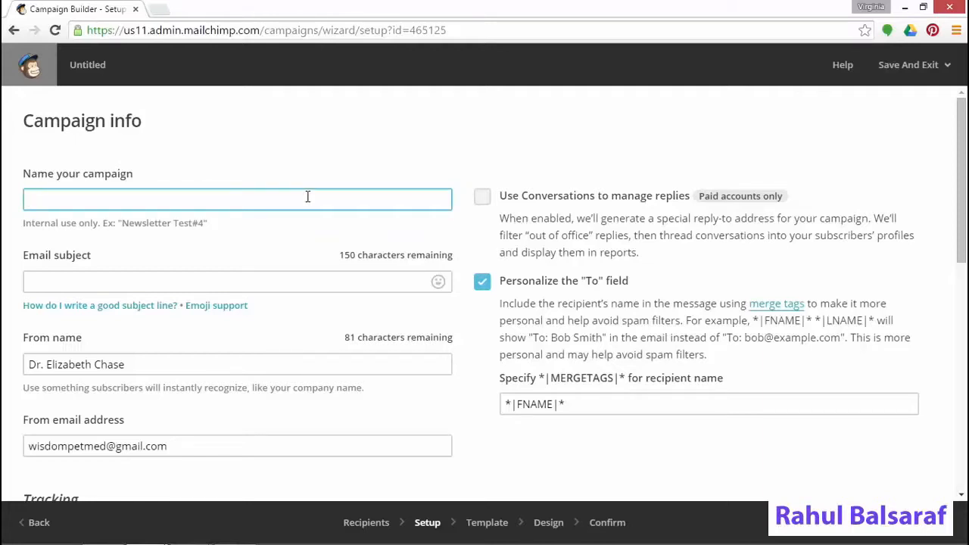
text(Newsletter )
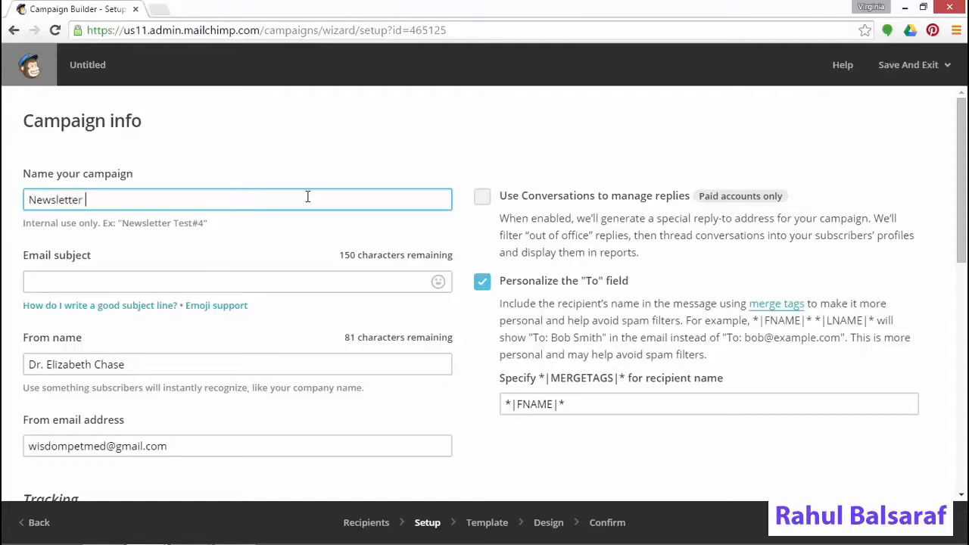
text(October - vaccinat)
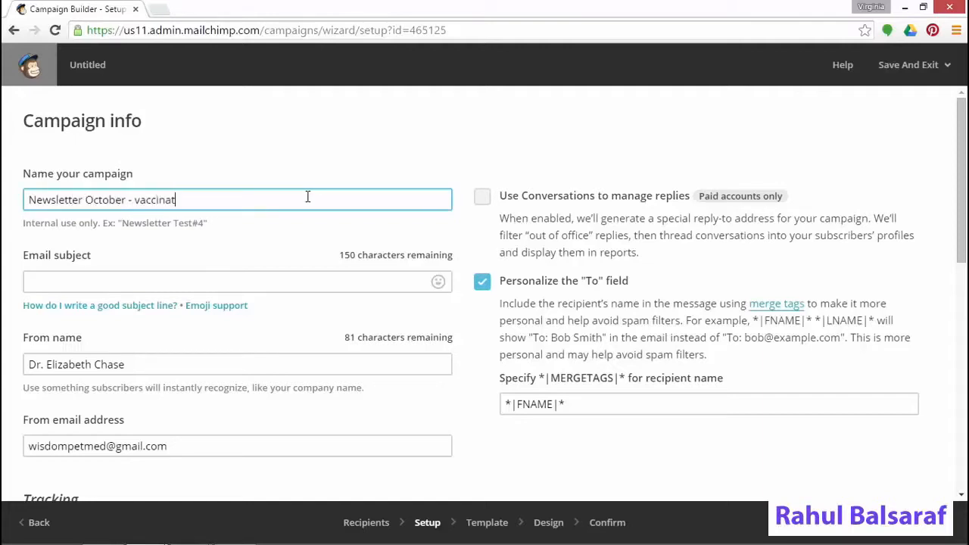
text(ion event)
click(280, 282)
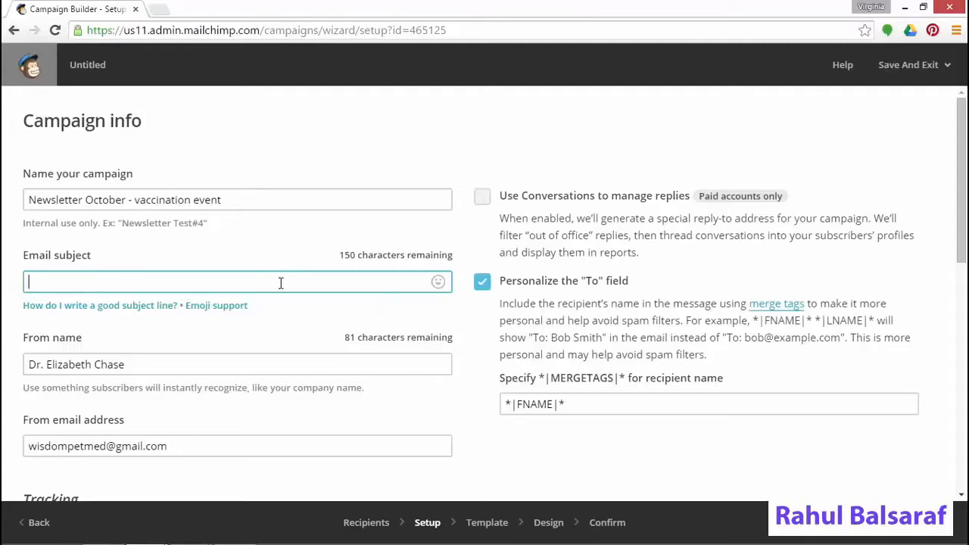
text(Wisdom Pets Newslette)
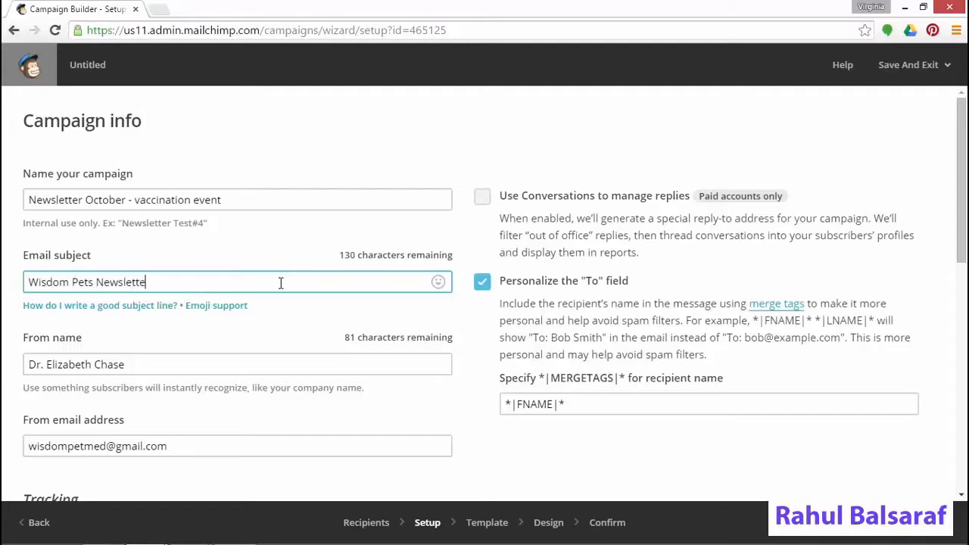
text(r - October Vaccination Eve)
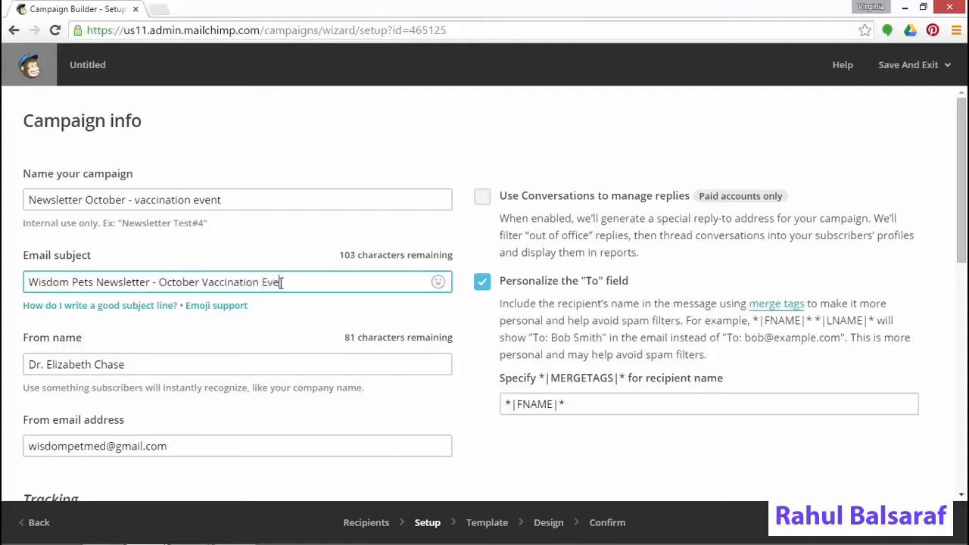
text(nt)
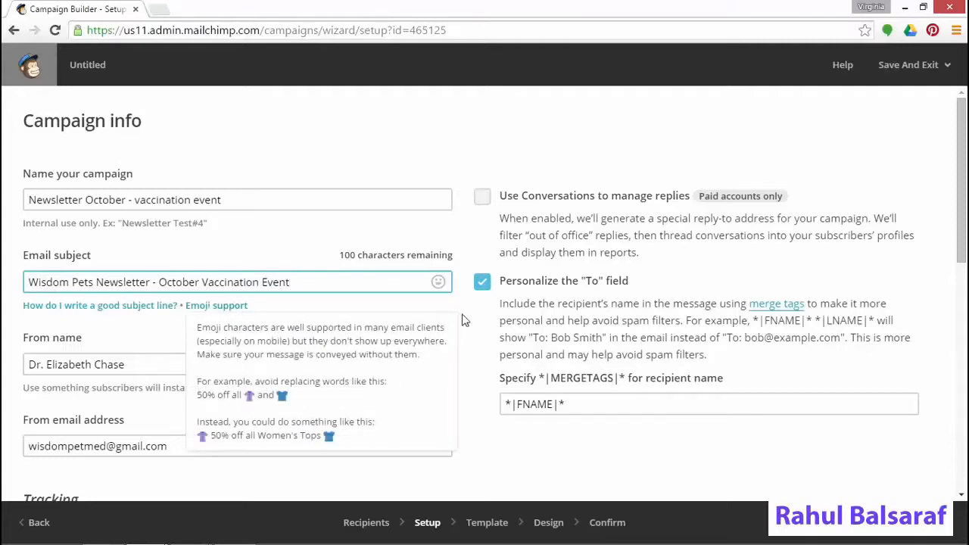
Append a dog emoji from the animals set to the end of the subject line
click(438, 282)
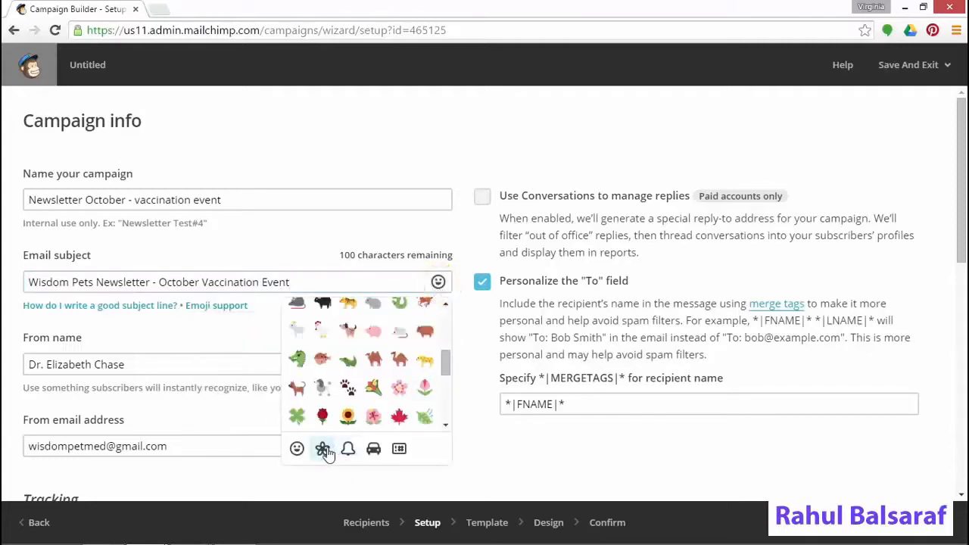
click(297, 388)
click(292, 282)
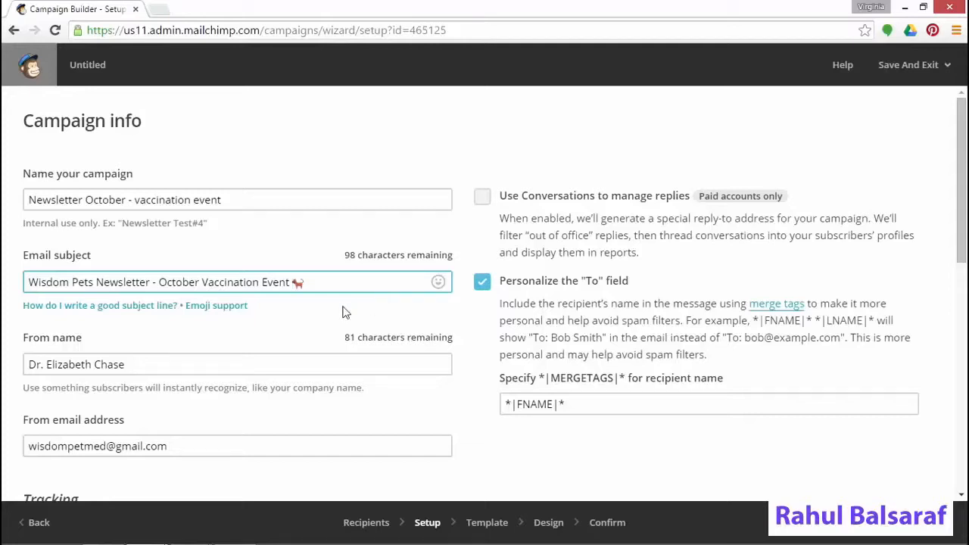
click(281, 365)
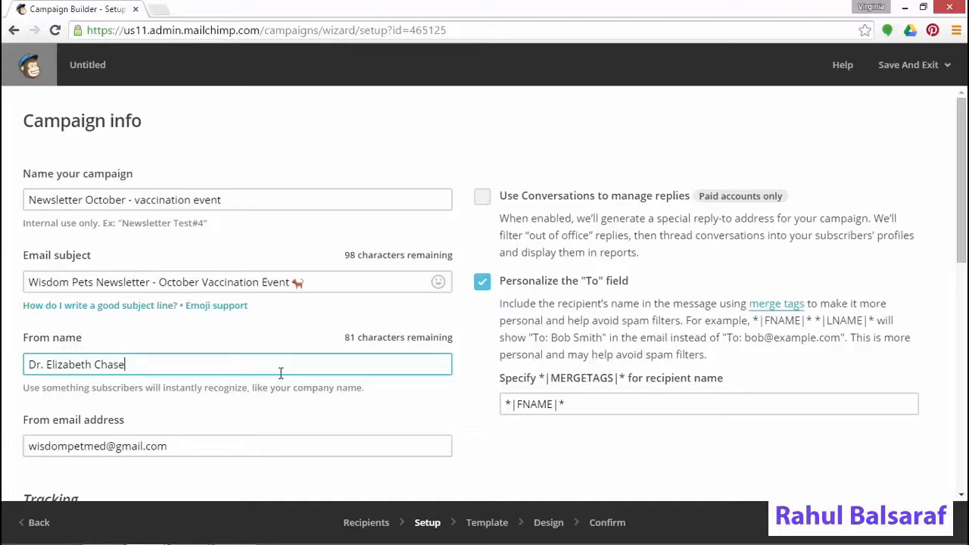
Enable Google Analytics link tracking and trim its campaign title to 'Newsletter_10_2_2015'
scroll(339, 355, down, 4)
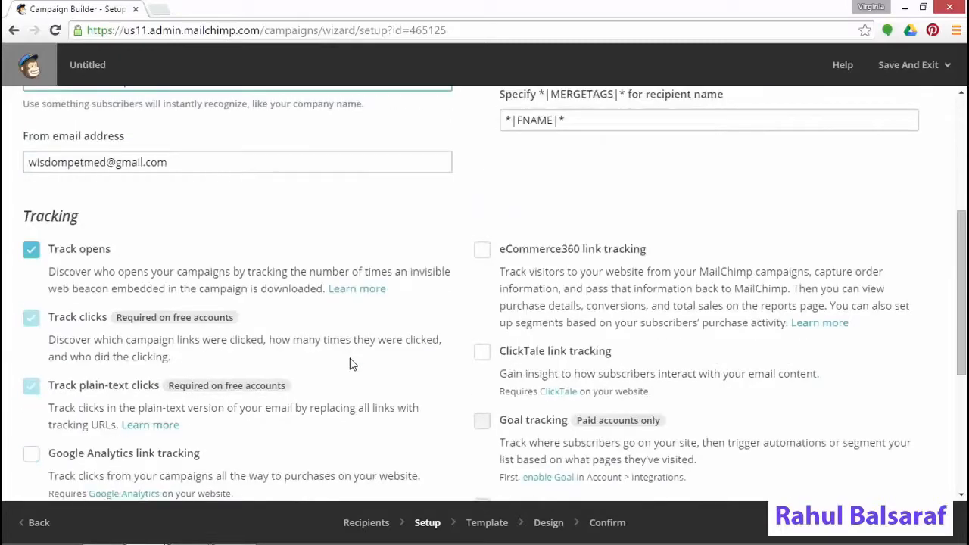
scroll(349, 364, up, 2)
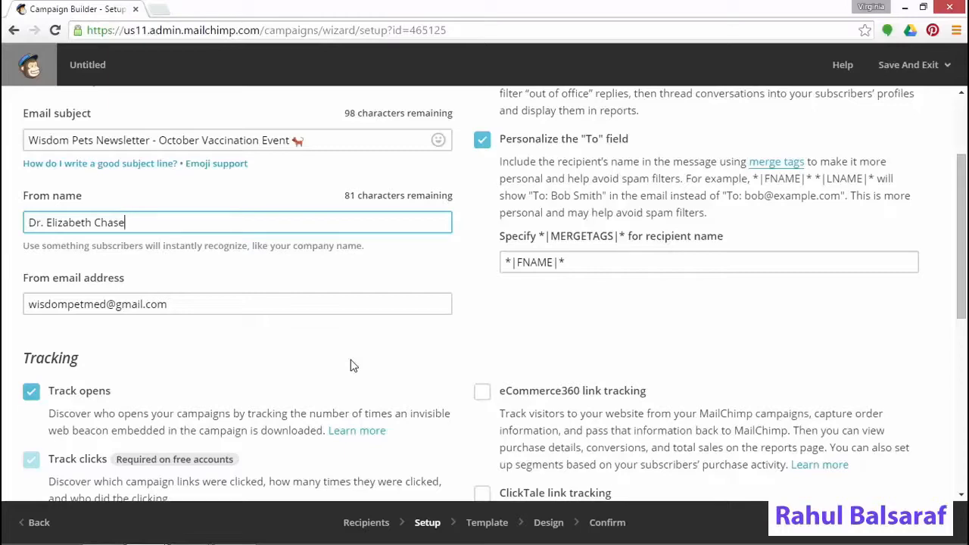
scroll(352, 366, down, 3)
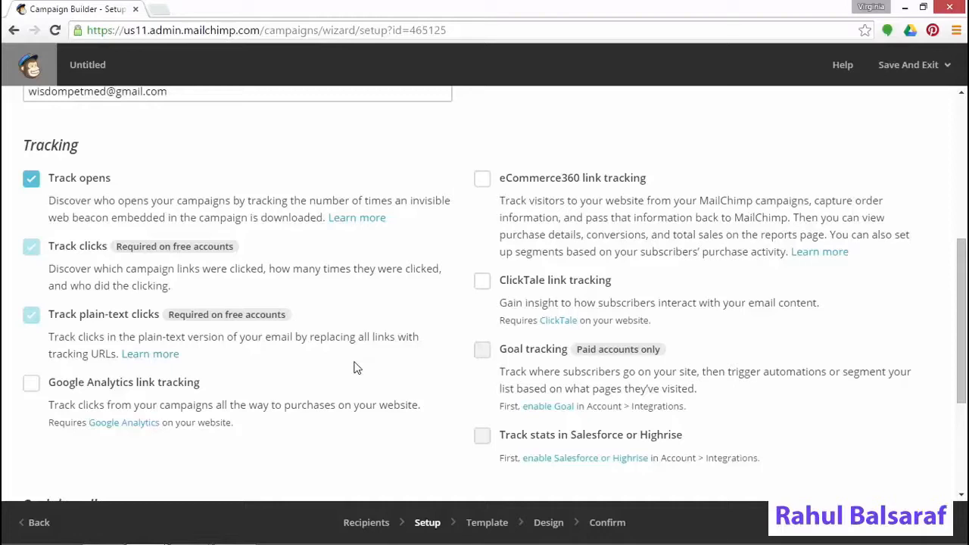
click(157, 385)
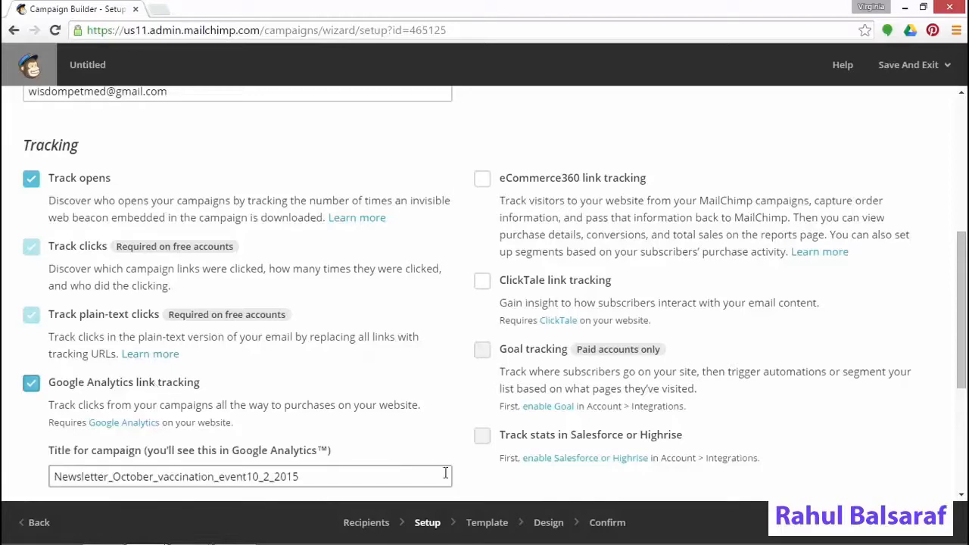
scroll(338, 457, down, 1)
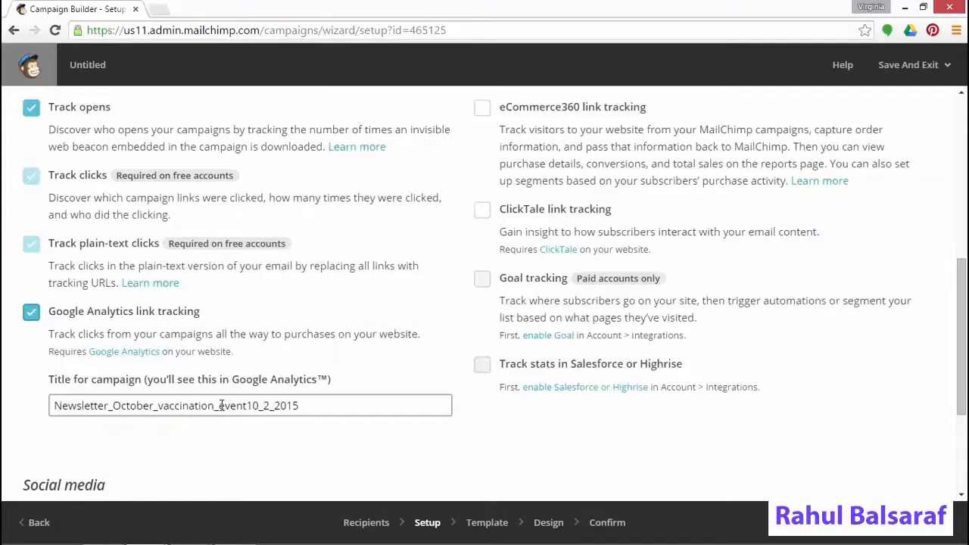
drag(247, 405, 134, 397)
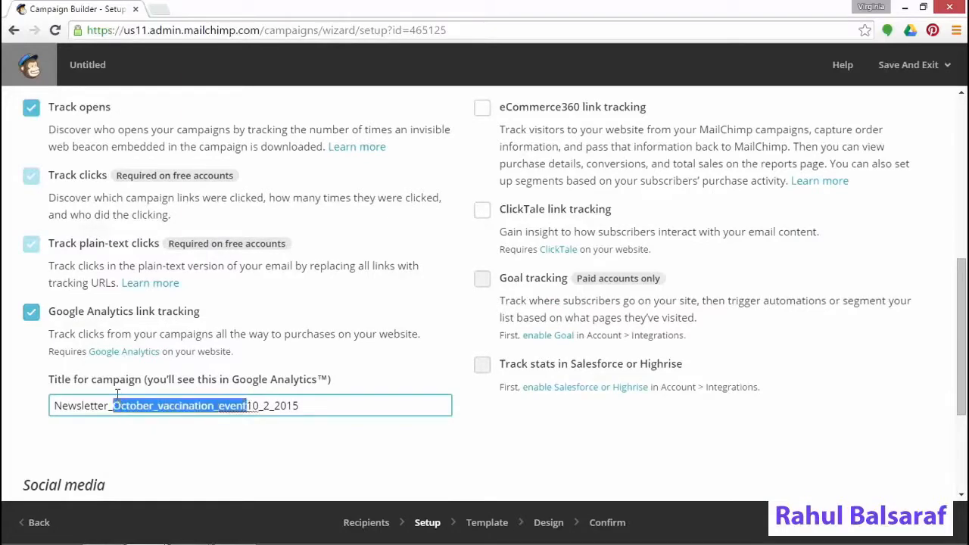
key(BackSpace)
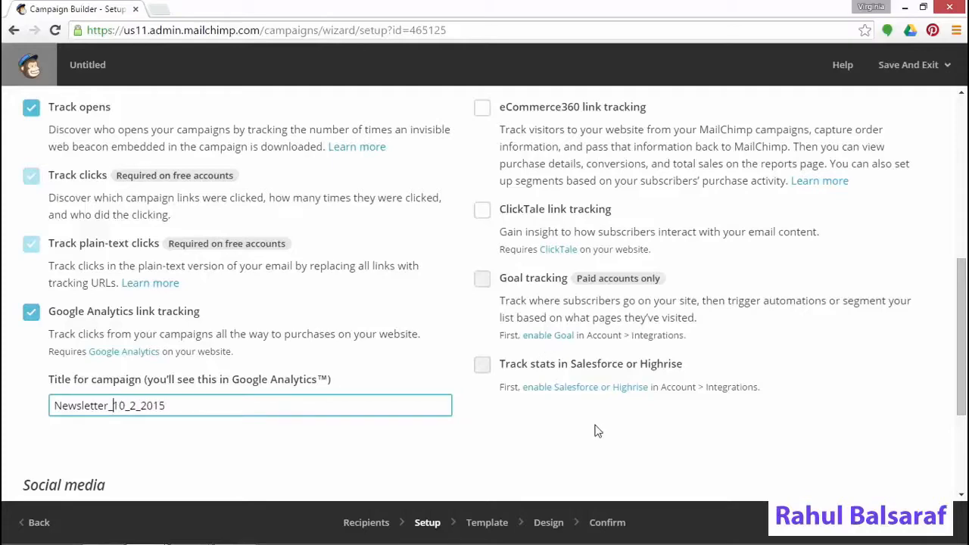
scroll(612, 429, down, 3)
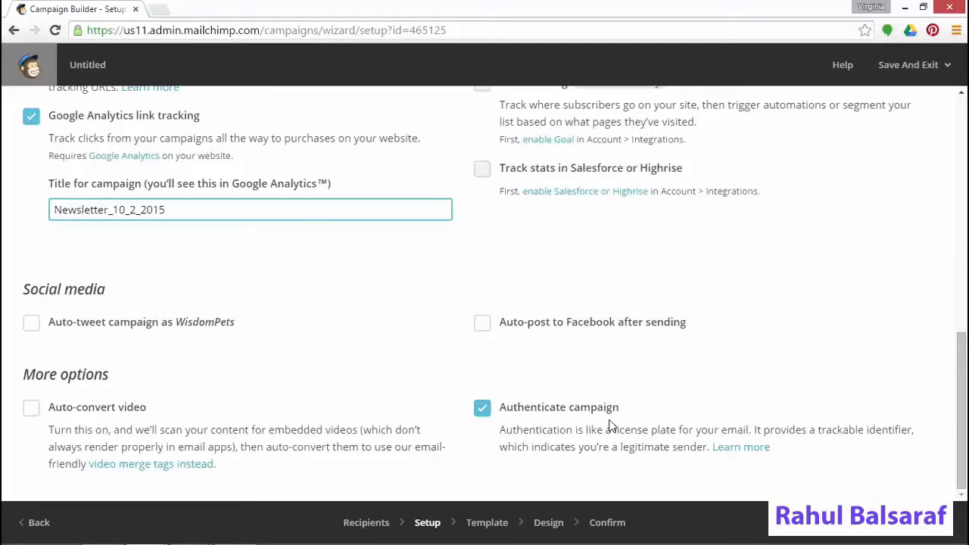
Auto-tweet as WisdomPets: 'Are your pet's vaccinations up to date? Visit our #petvaccine event at #wisdompets 10.2'
click(30, 321)
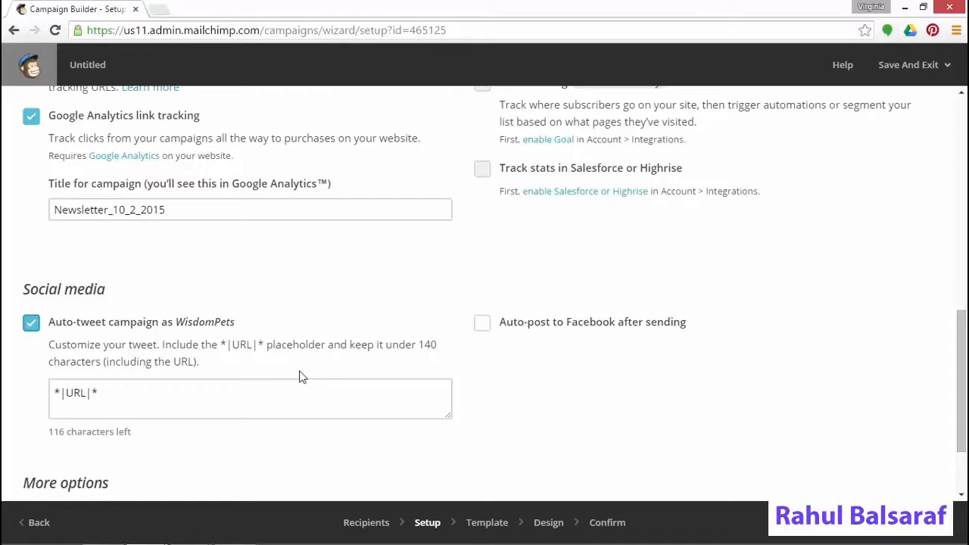
click(242, 392)
text(Are )
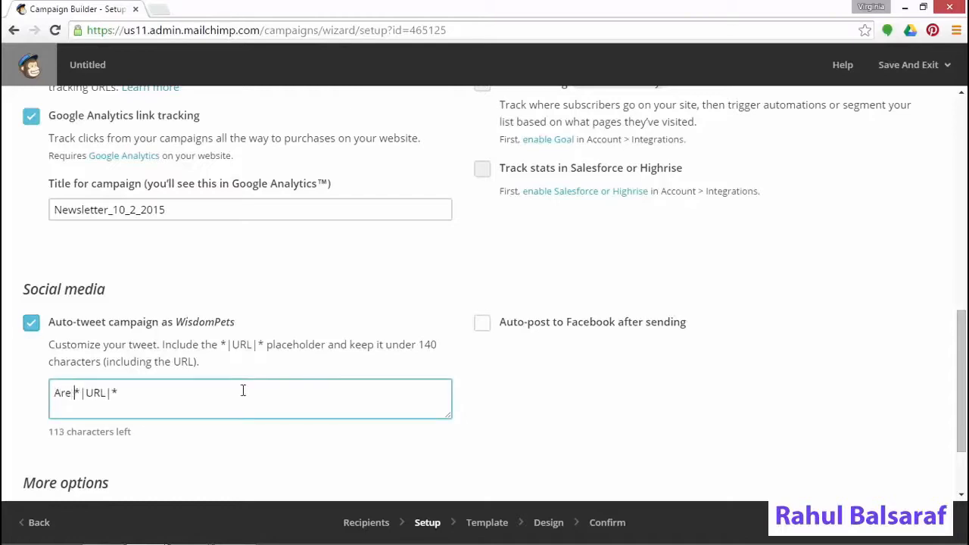
text(your pet's)
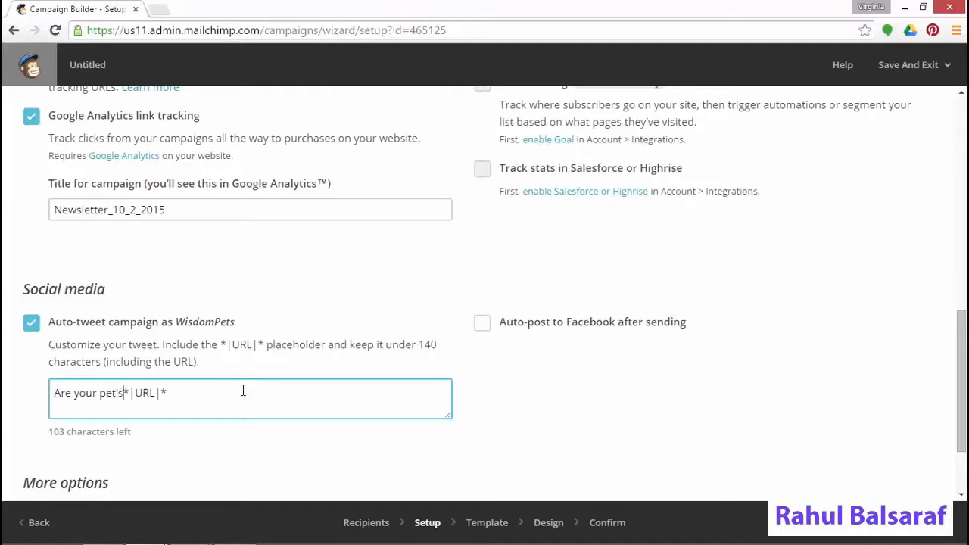
text( vaccinati)
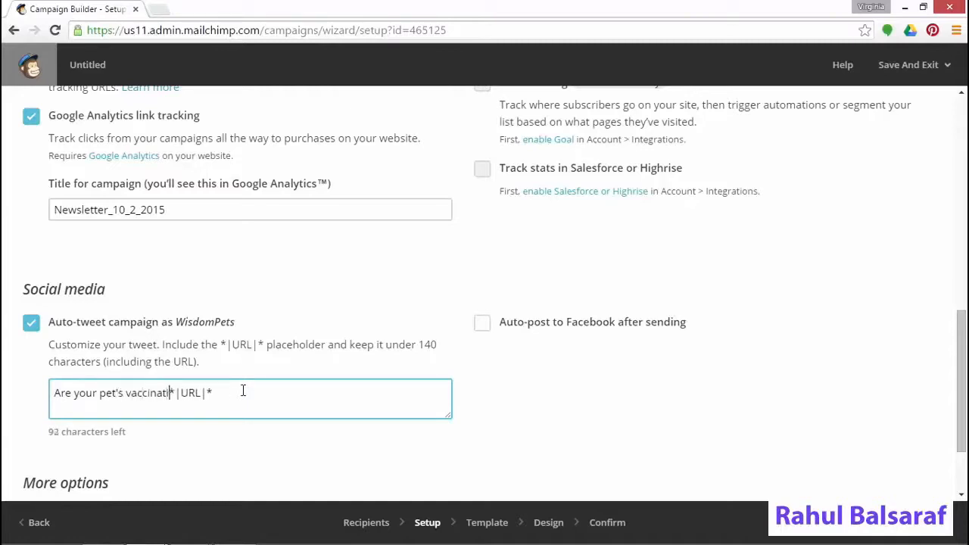
text(ons up to date)
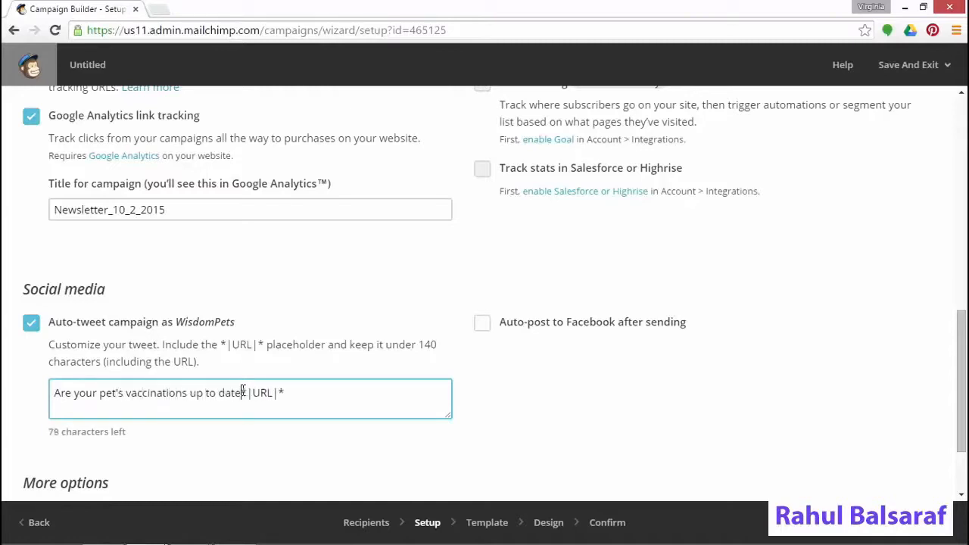
text(? Visit our )
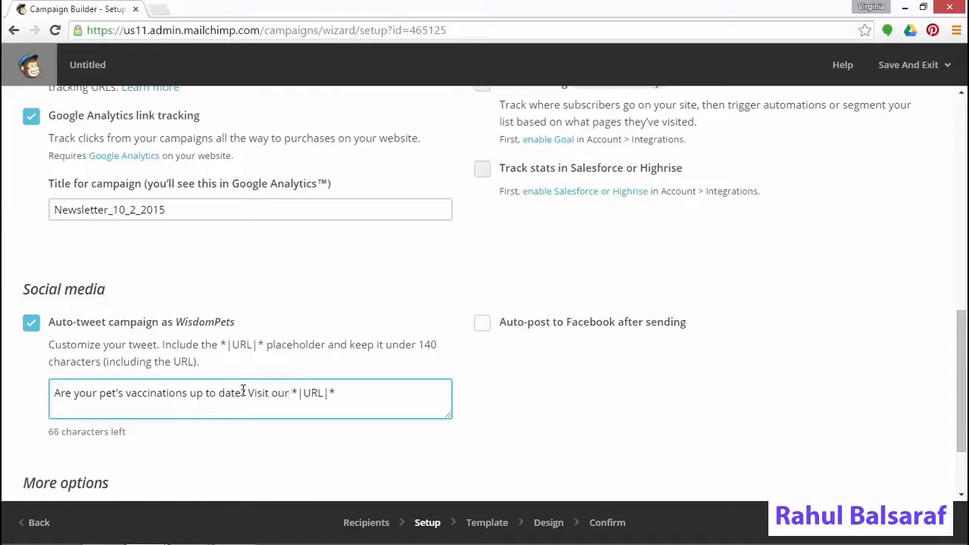
text(#petvaccine event at #wisdompets)
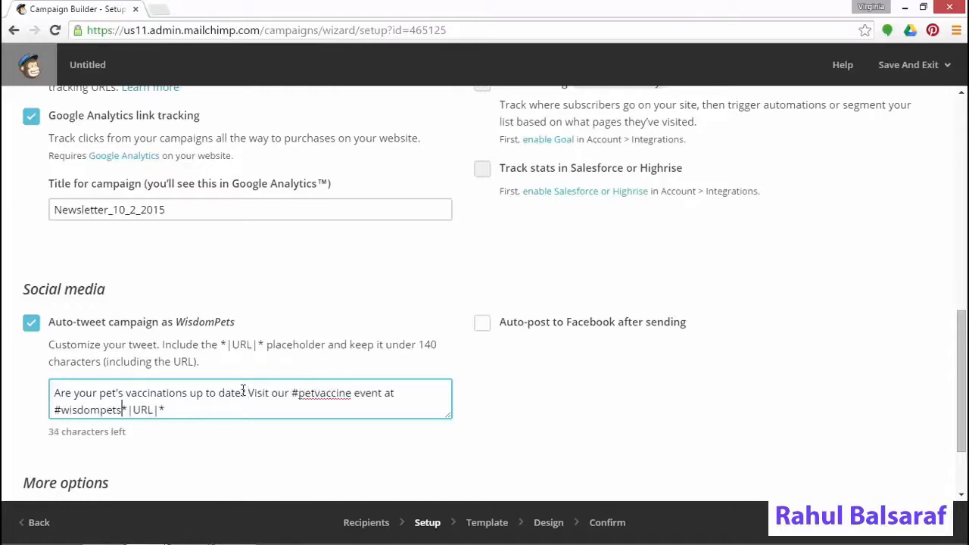
text( 10.)
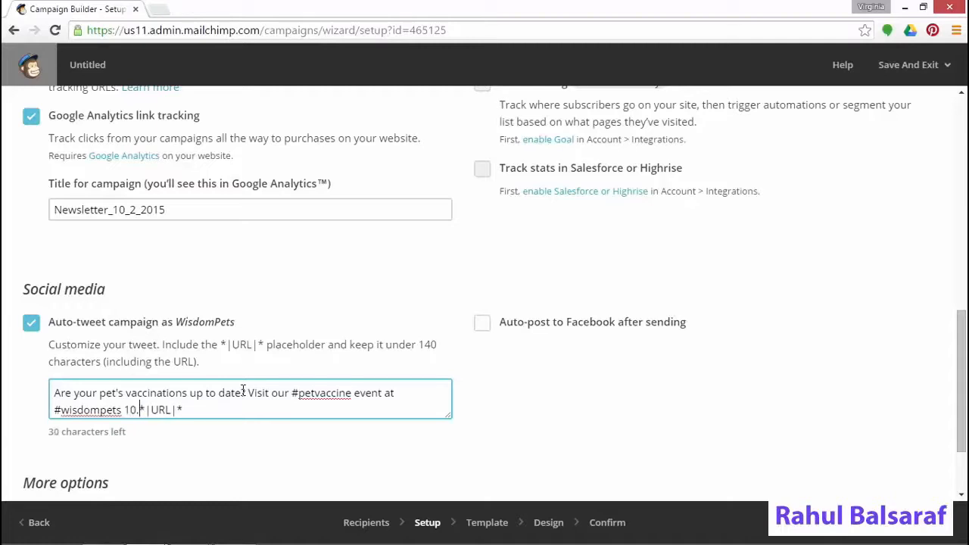
text(2)
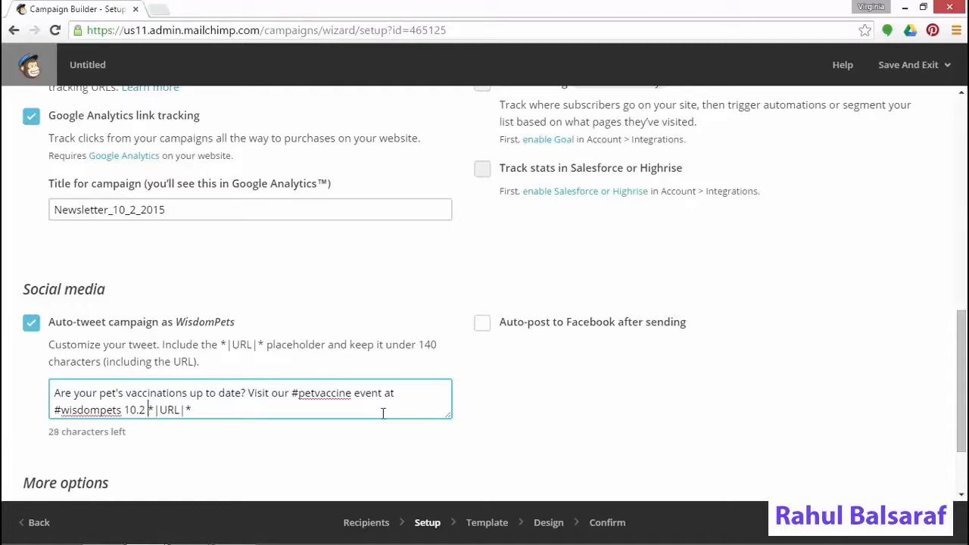
click(482, 323)
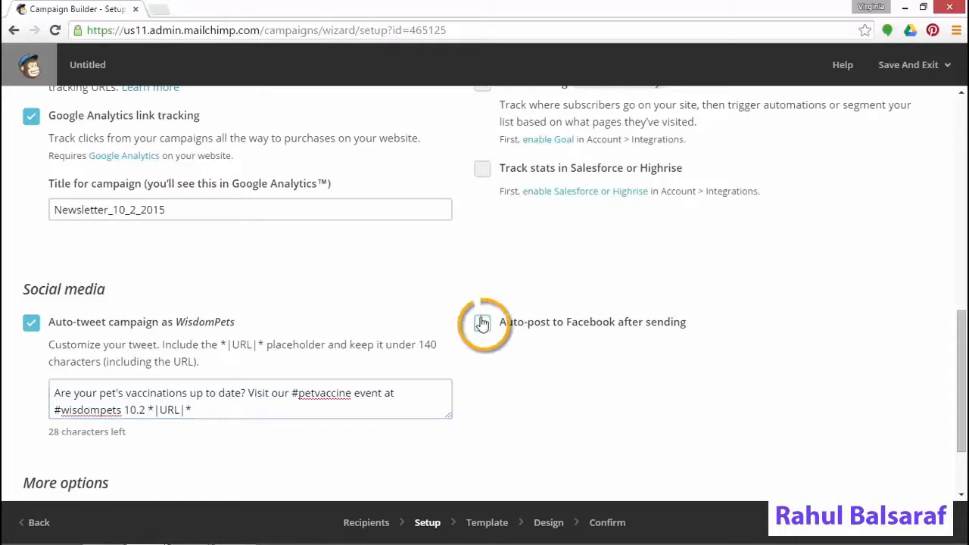
Turn on Facebook auto-posting with the email subject pasted as the post text
click(619, 395)
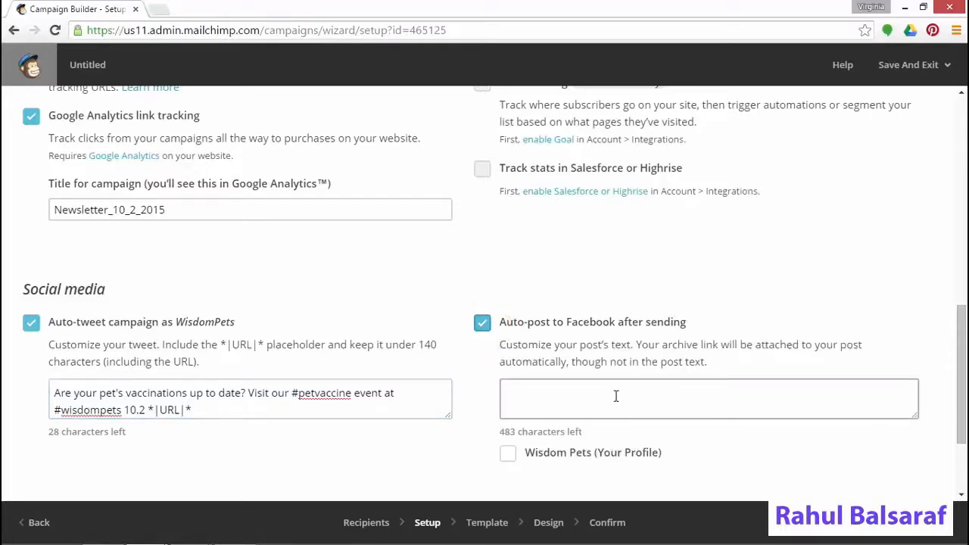
click(351, 406)
drag(213, 413, 37, 379)
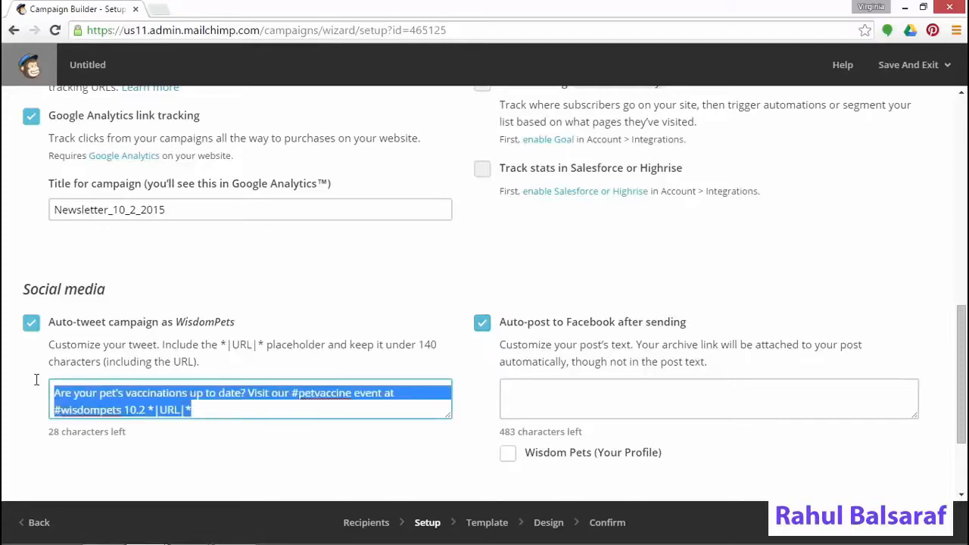
scroll(396, 405, up, 7)
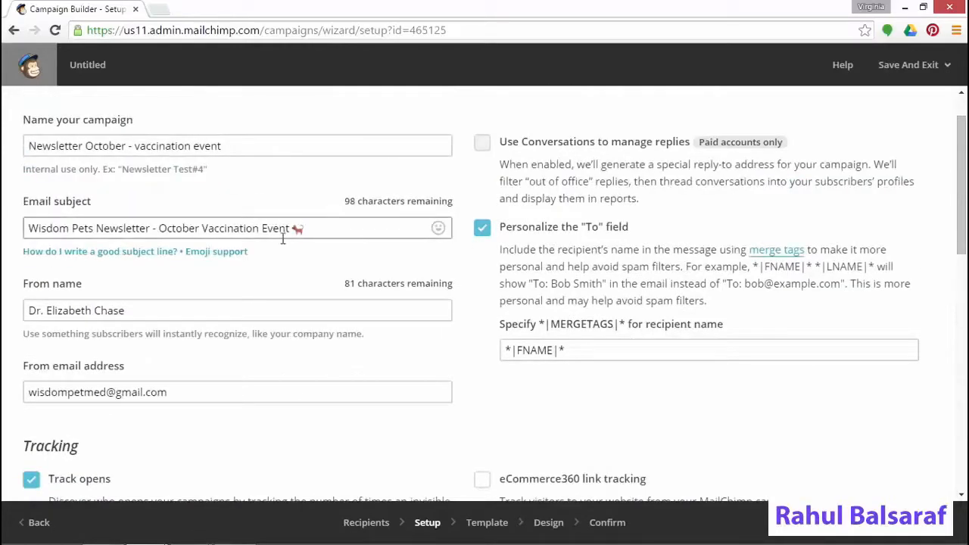
drag(291, 228, 7, 242)
key(ctrl+c)
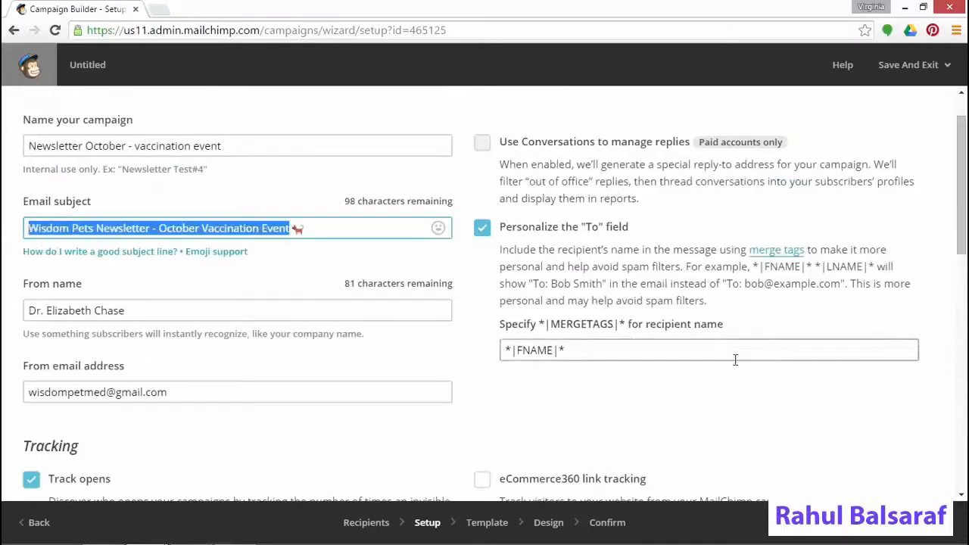
scroll(932, 426, down, 2)
scroll(901, 425, down, 6)
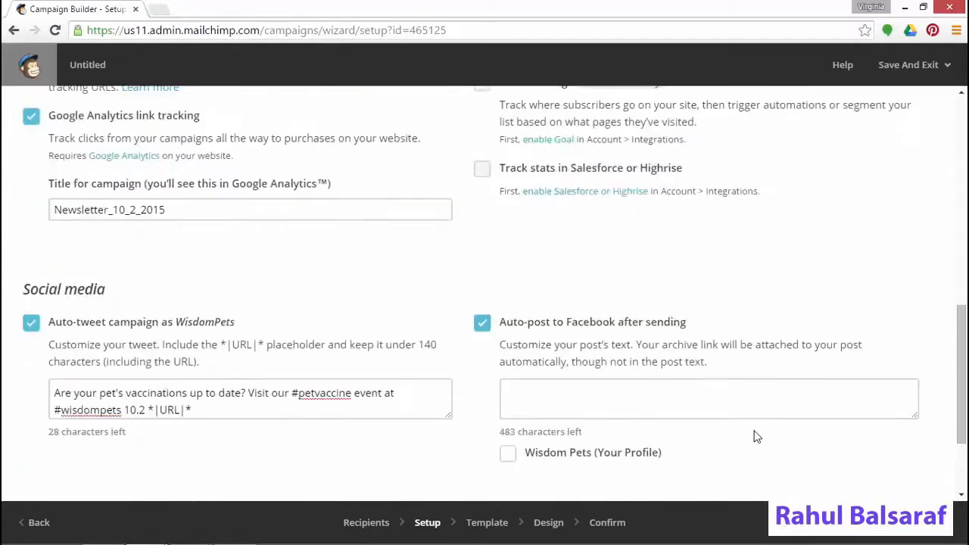
click(632, 395)
key(ctrl+v)
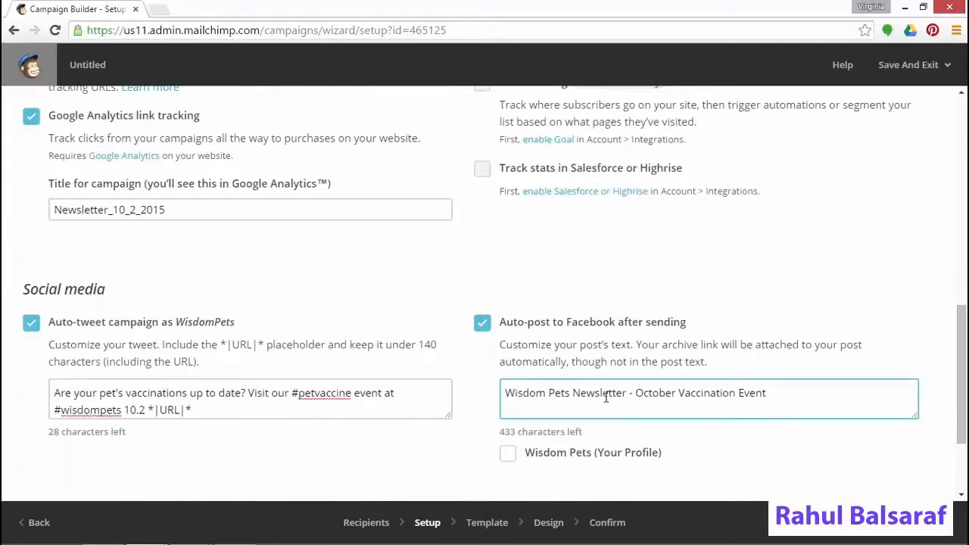
Post to the Wisdom Pets (Your Profile) Facebook page and continue to template selection
scroll(656, 393, down, 2)
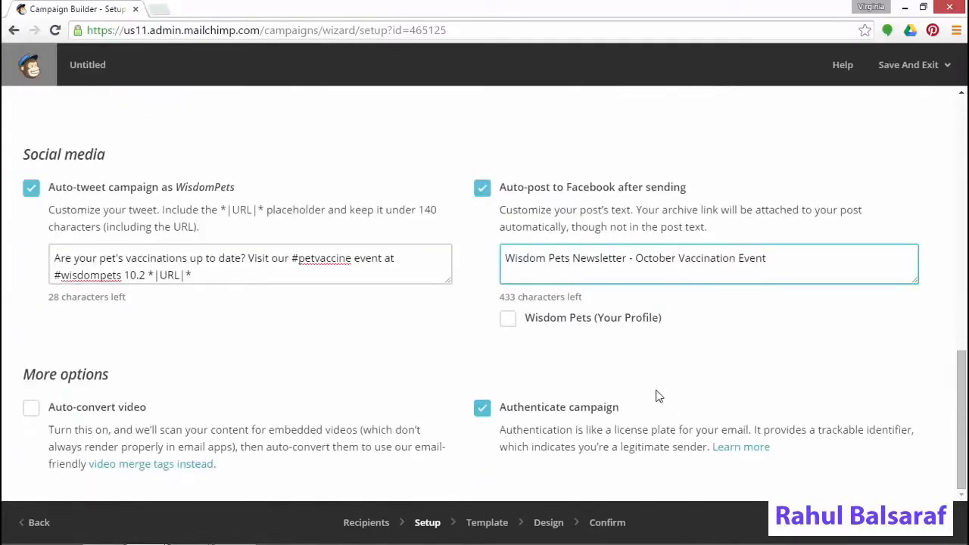
click(508, 320)
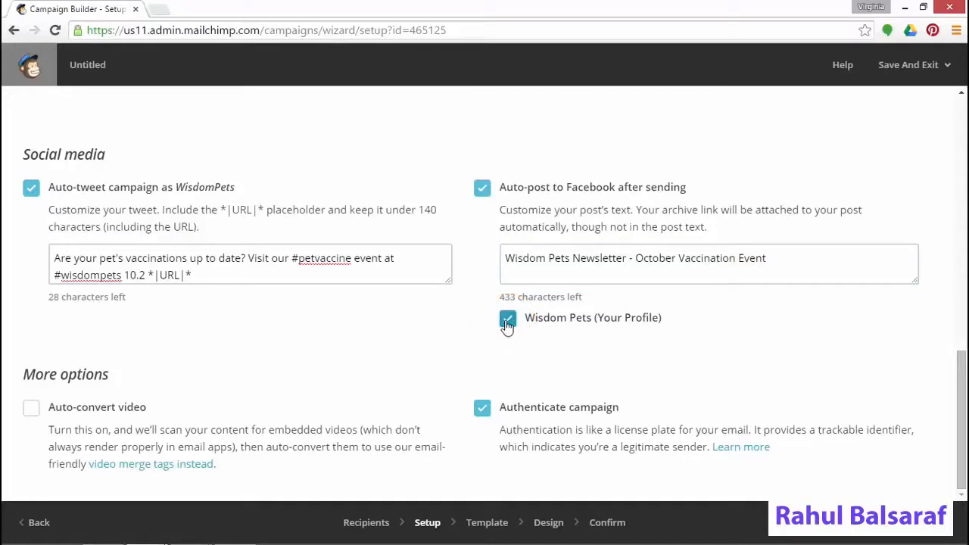
click(938, 521)
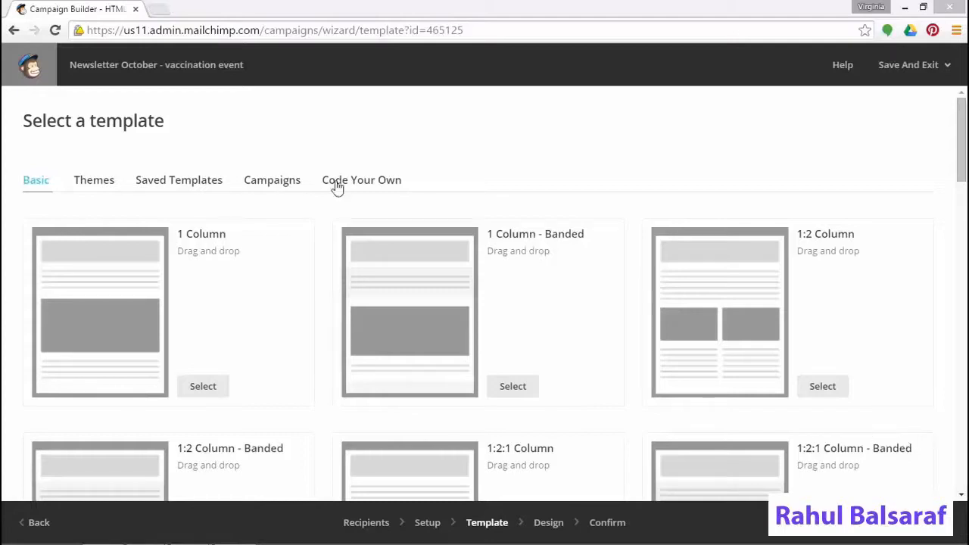
Select the saved 'Monthly pet parent newsletter' template for the campaign
click(175, 189)
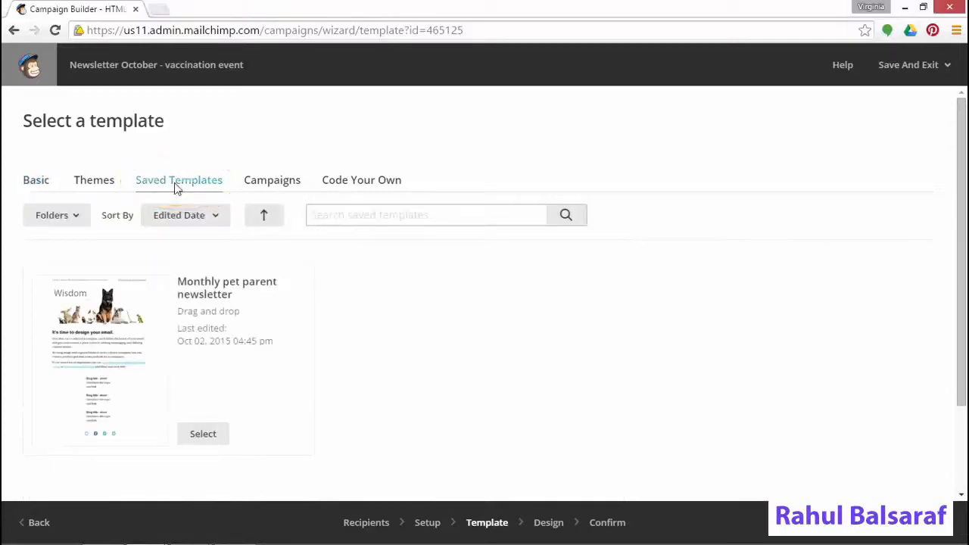
click(203, 434)
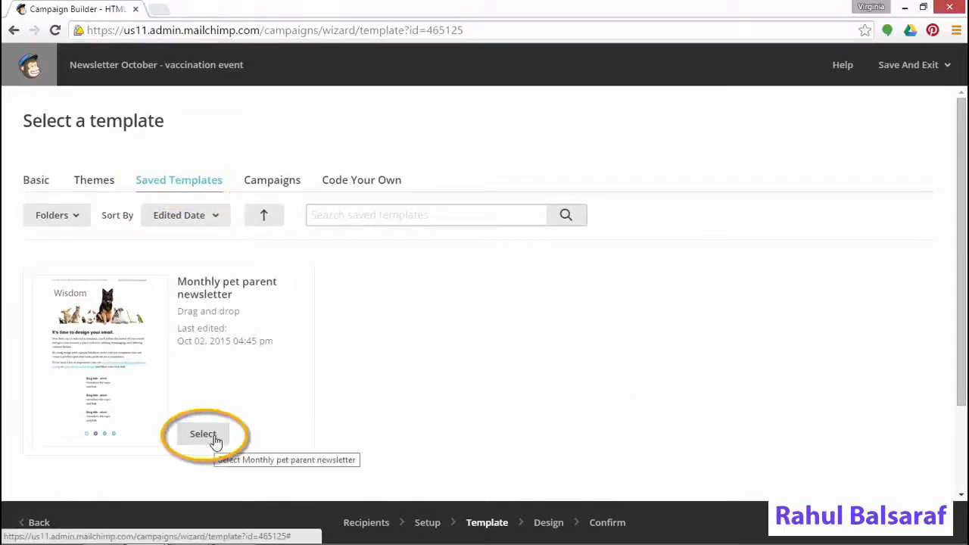
click(203, 436)
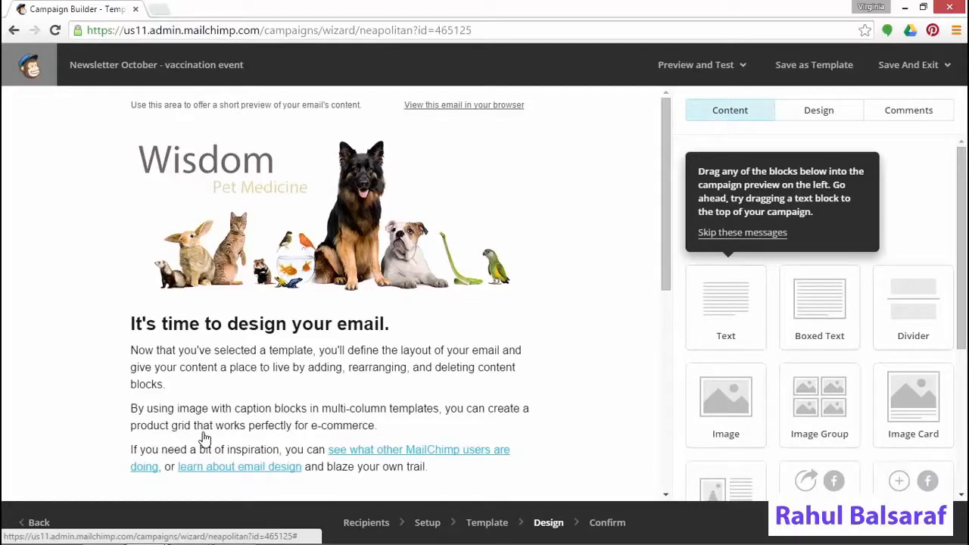
mouse_move(206, 440)
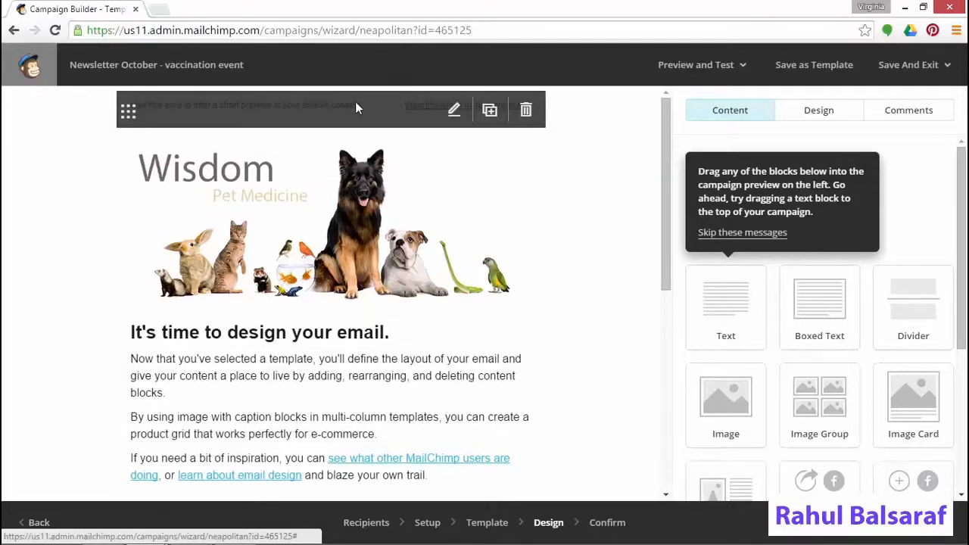
Replace the preheader with 'Free flea treatment with updated vaccines' and save the block
click(355, 103)
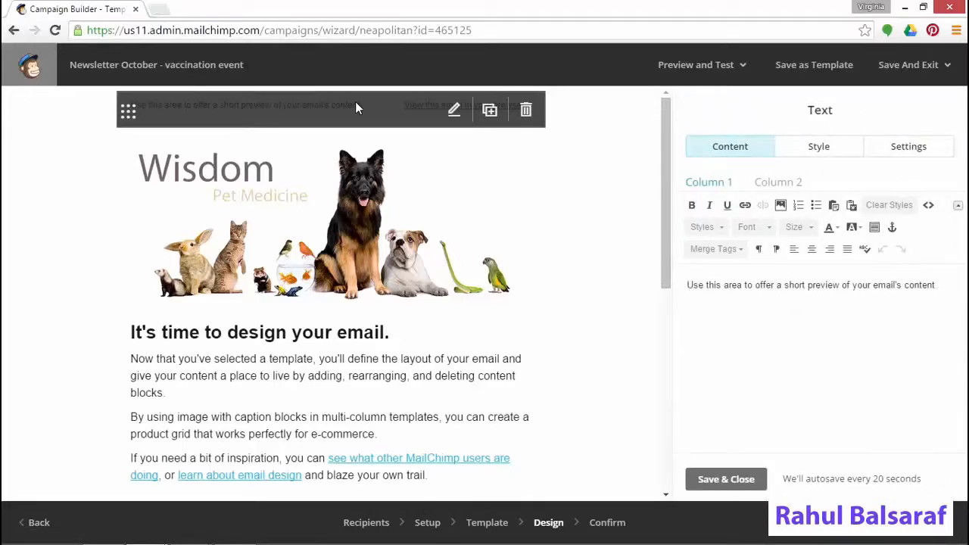
drag(951, 287, 640, 282)
text(Free)
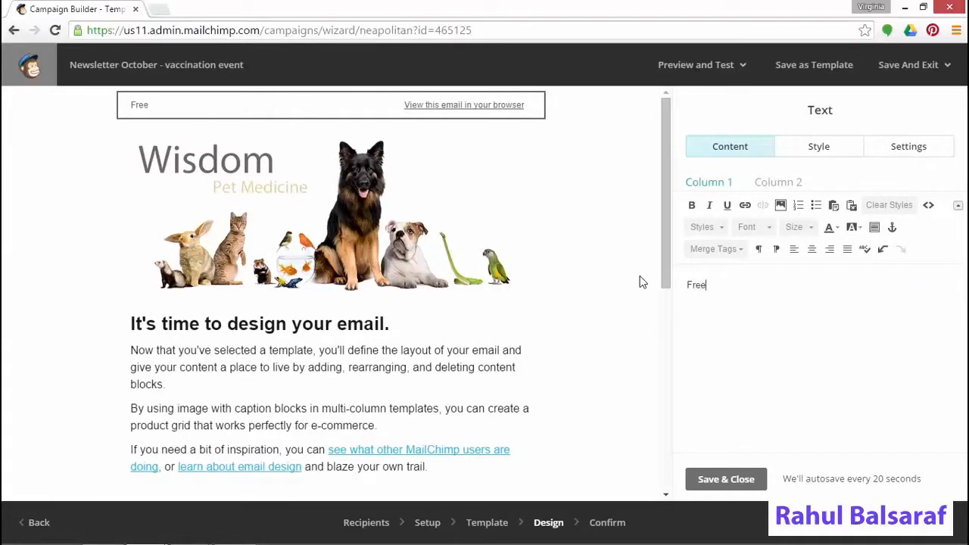
text( flea treatm)
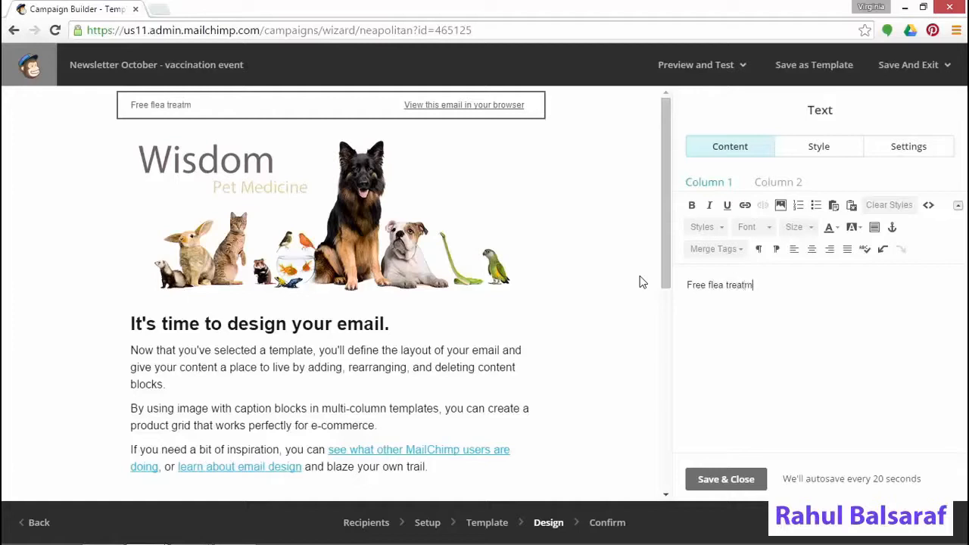
text(ent with updated)
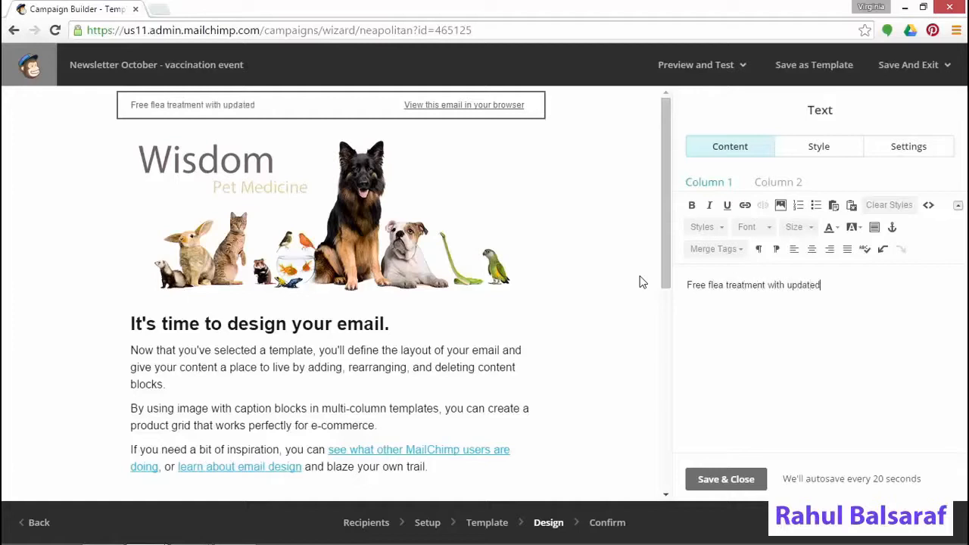
text( vaccines)
click(741, 488)
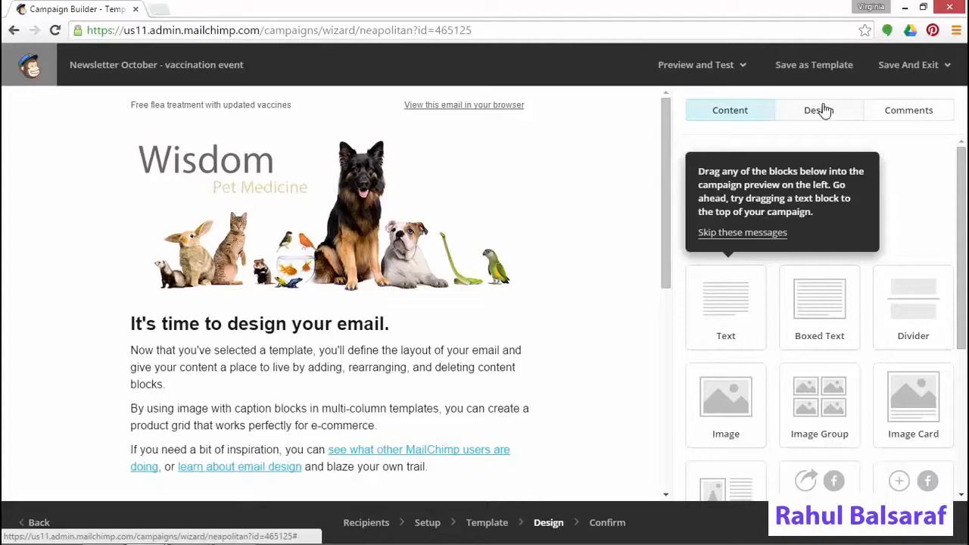
Check the Comments panel, then open the 'It's time to design your email' block in the editor
click(904, 112)
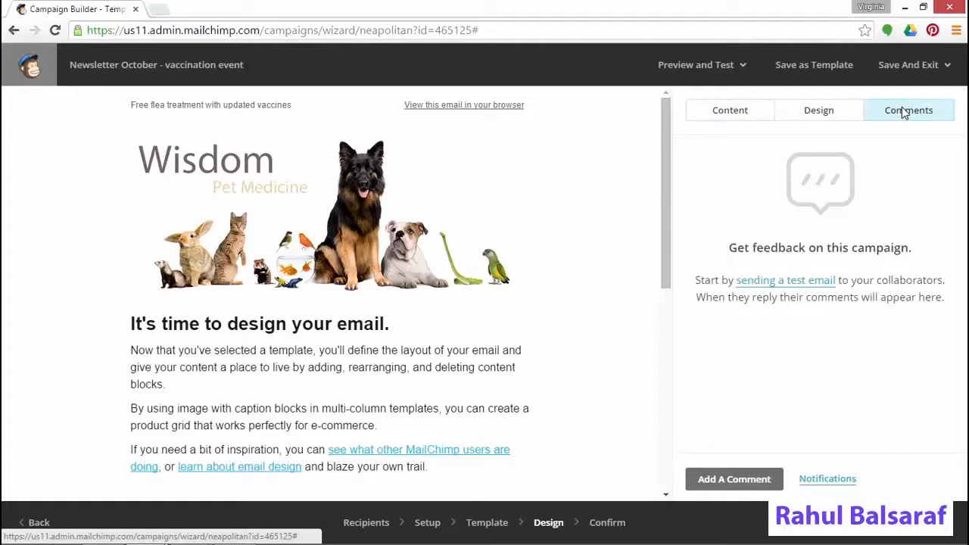
mouse_move(451, 399)
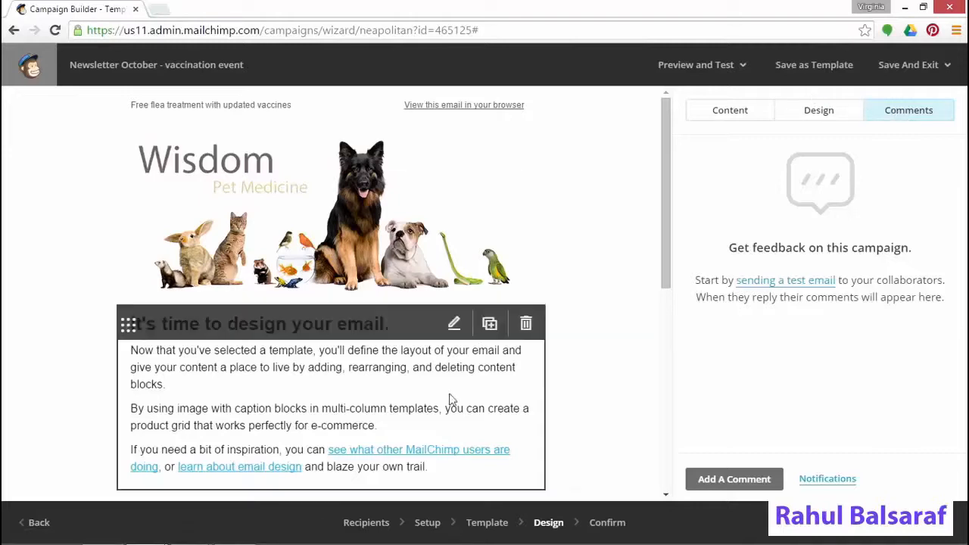
click(399, 390)
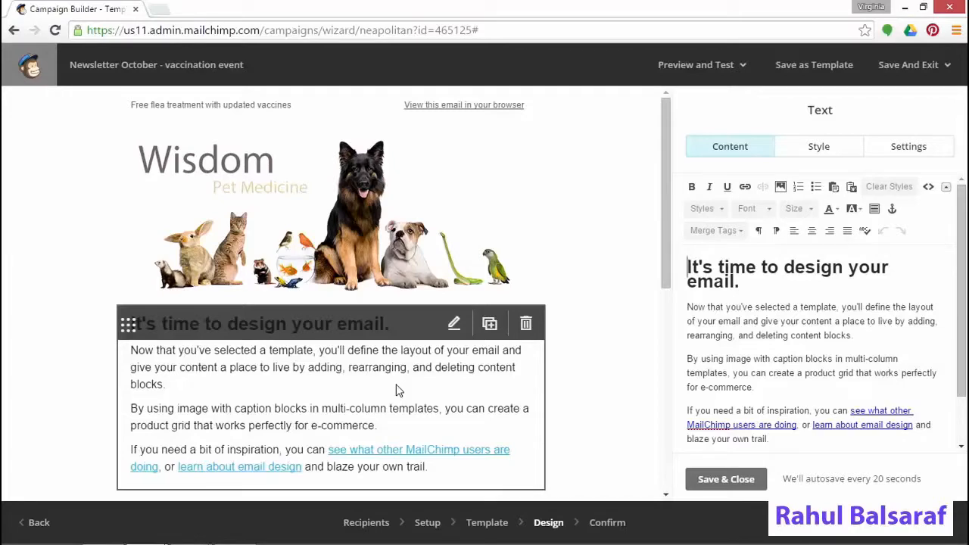
Copy the body text from Word's 'Newsletter copy' and select MailChimp's placeholder body text
key(alt+Tab)
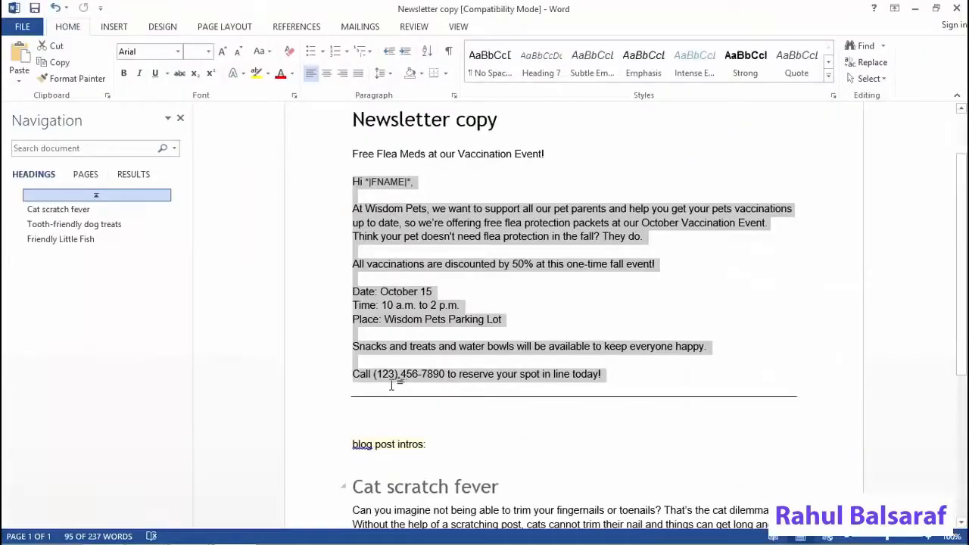
right_click(437, 324)
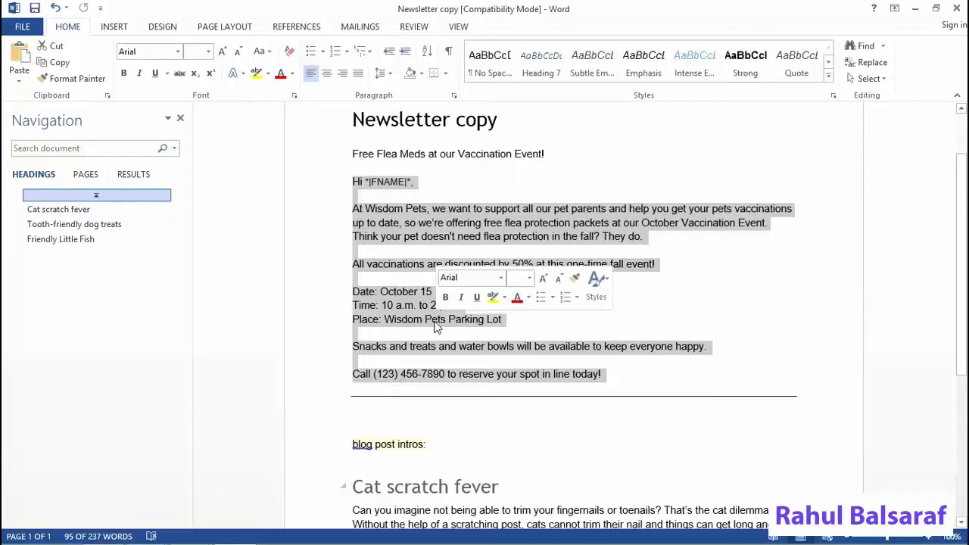
click(468, 350)
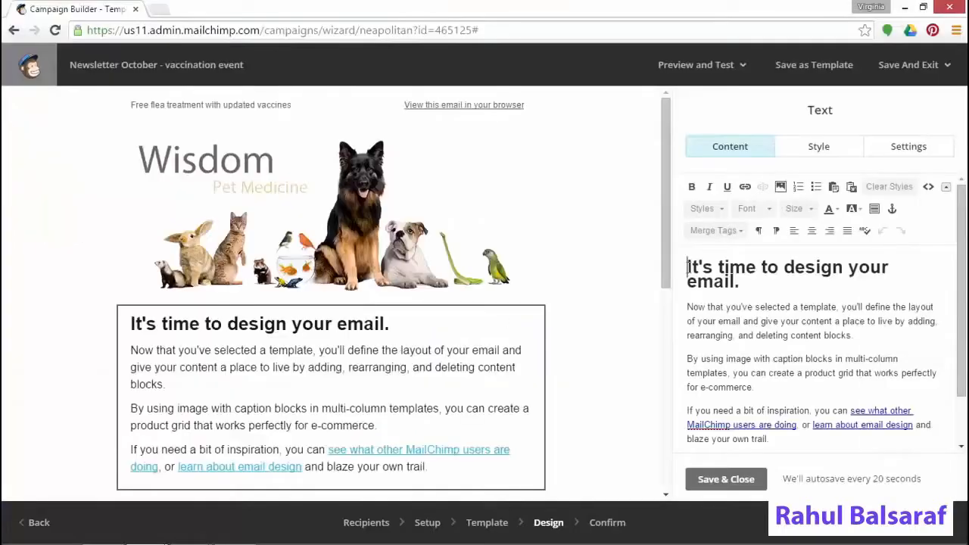
drag(688, 262, 849, 458)
Paste the Word newsletter copy as plain text over the selected placeholder body text
right_click(827, 404)
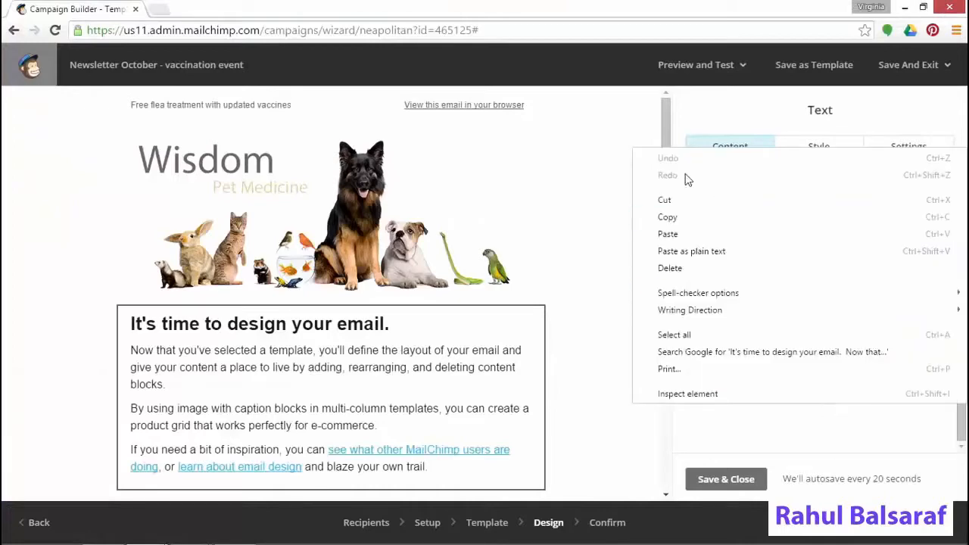
click(674, 249)
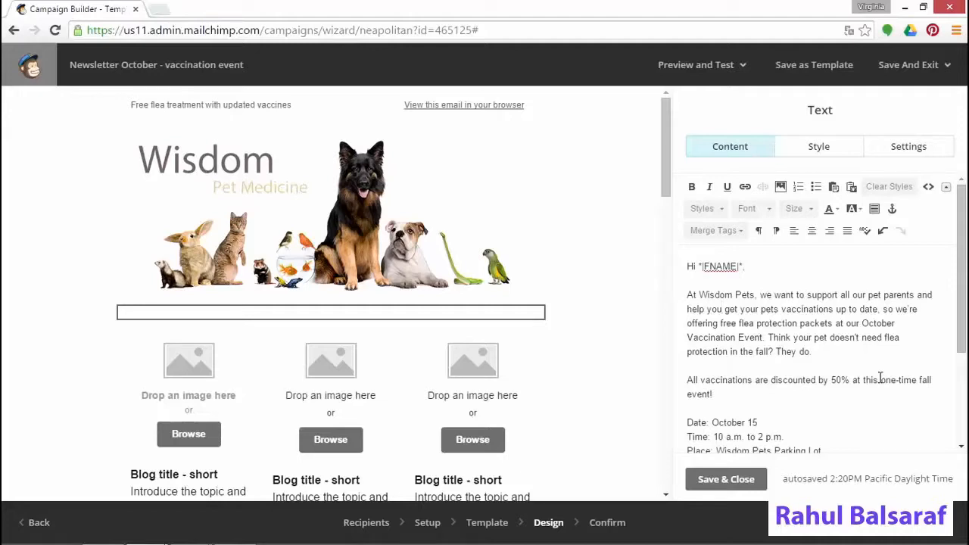
Save the body text, then browse the Wisdom Pet Medicine blog posts for the image blocks
click(729, 480)
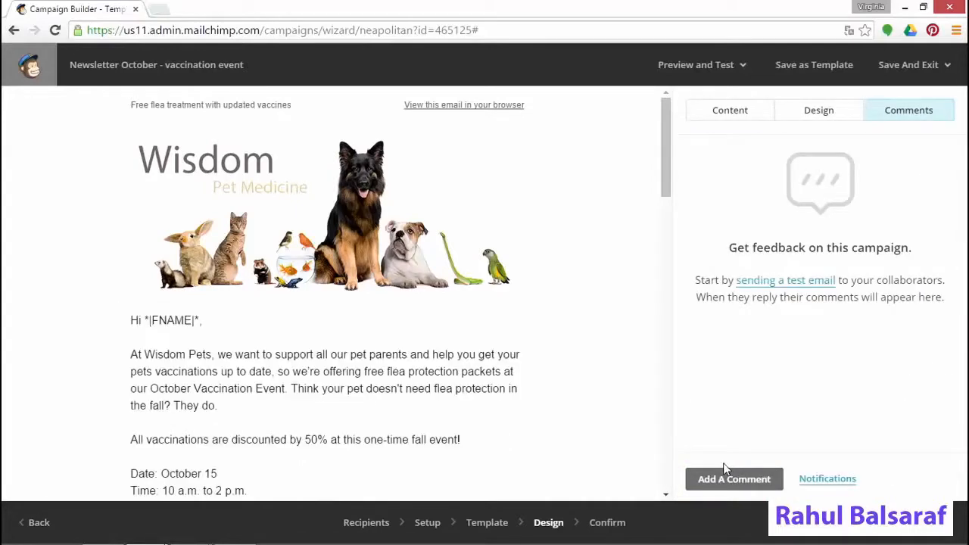
scroll(560, 384, down, 5)
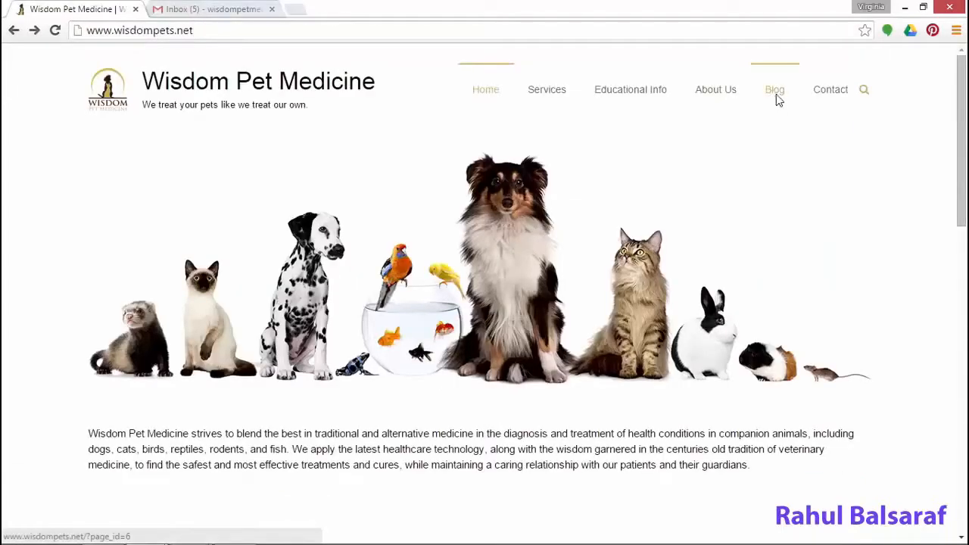
click(775, 94)
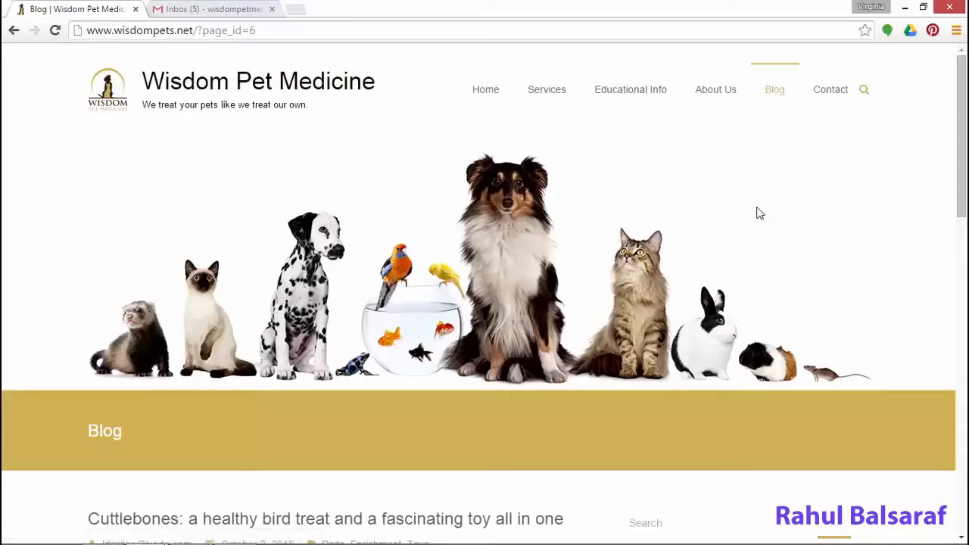
scroll(726, 227, down, 6)
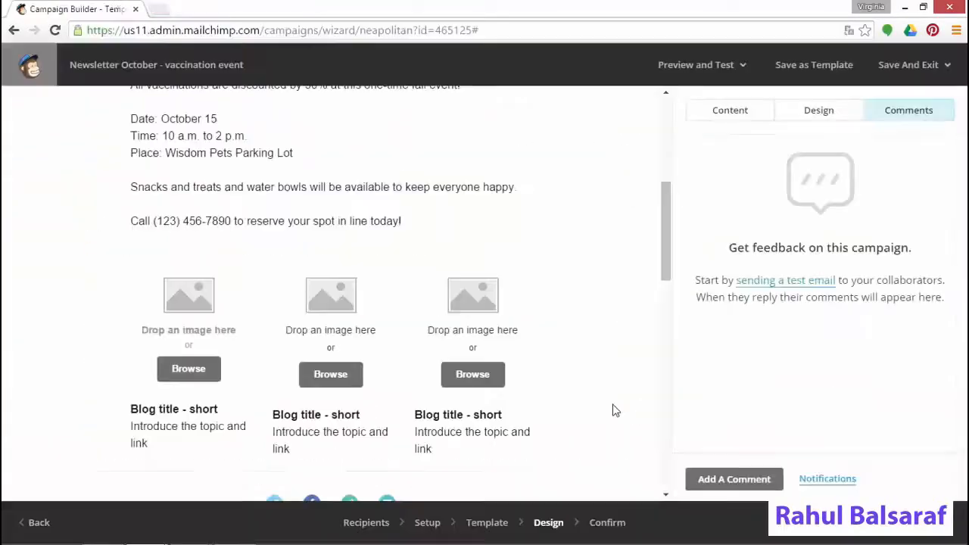
click(186, 371)
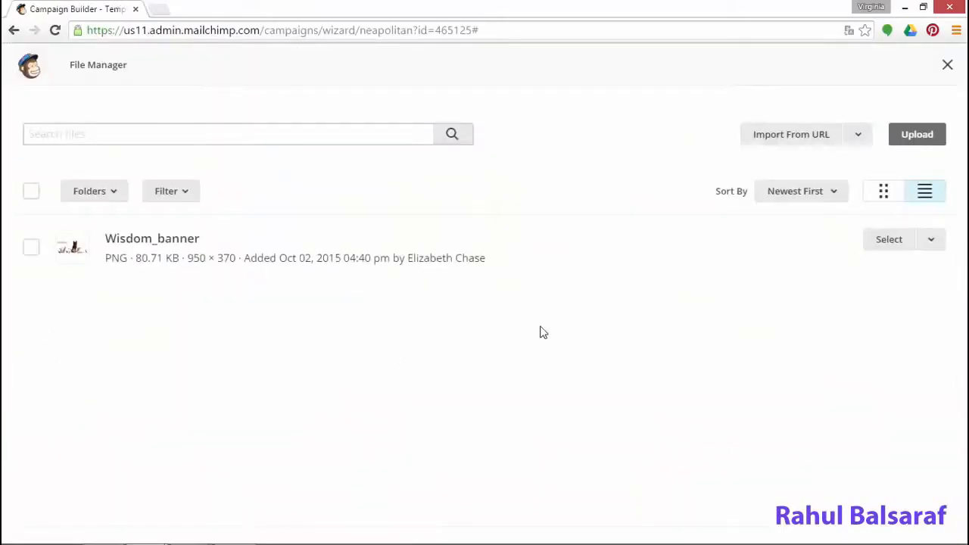
click(924, 138)
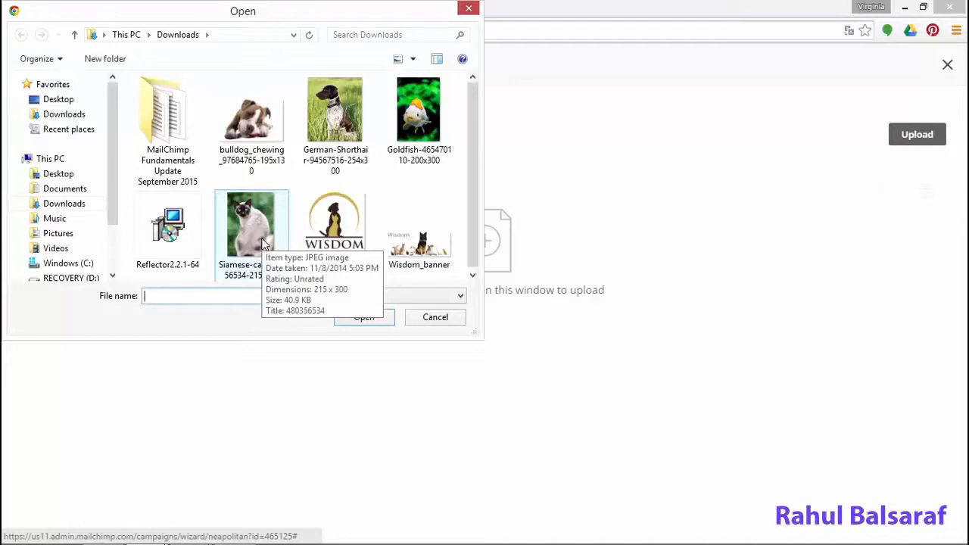
drag(474, 189, 487, 252)
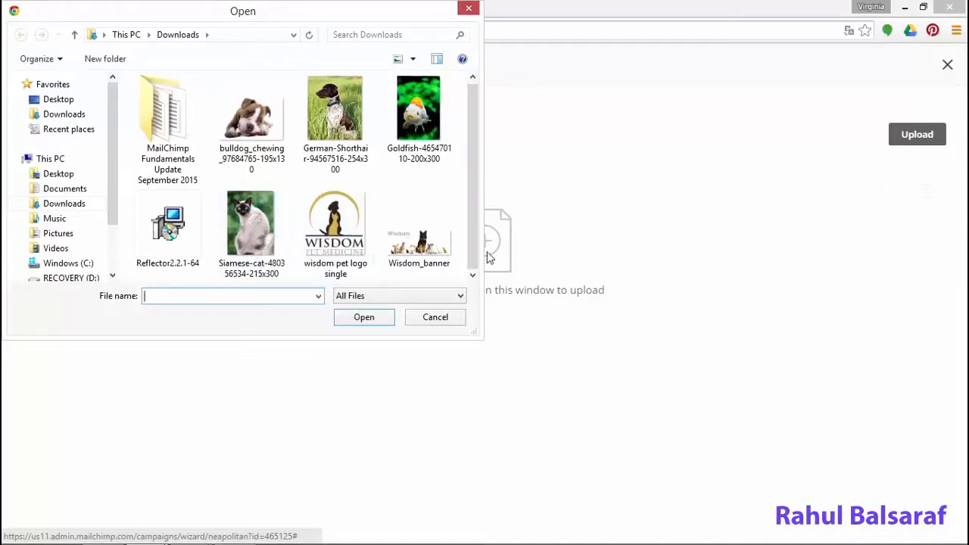
click(345, 140)
click(375, 321)
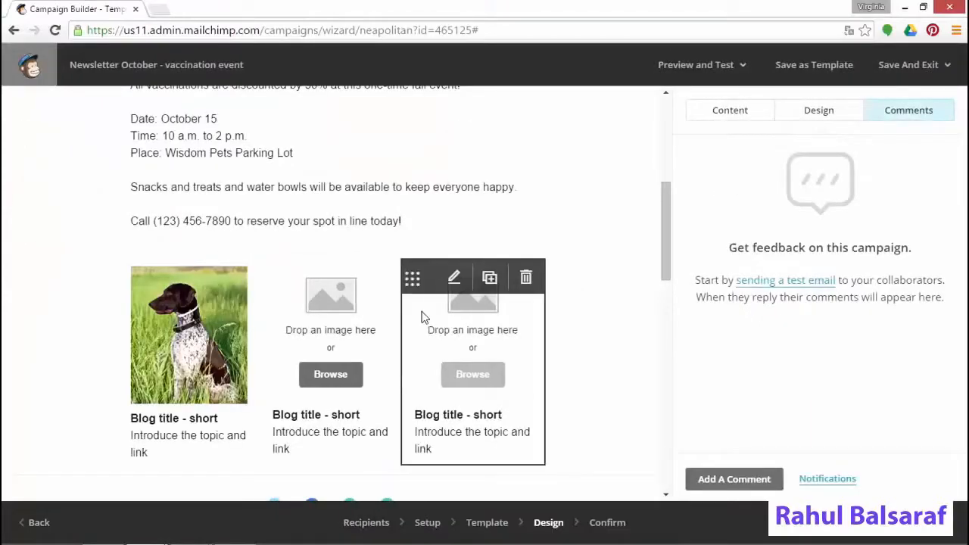
Title the first caption 'Tooth friendly dog treats' and paste the blog excerpt over the placeholder
click(184, 432)
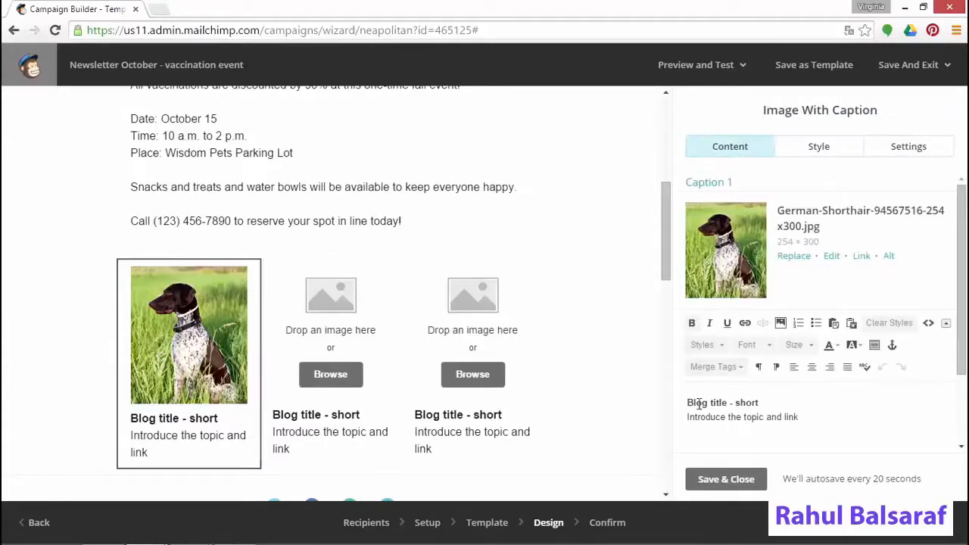
drag(688, 403, 748, 399)
text(To)
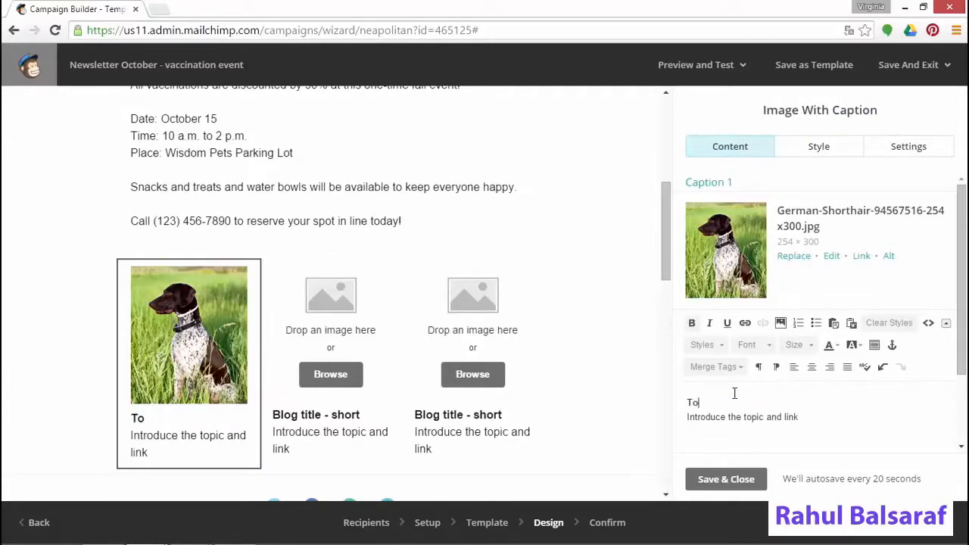
text(oth friendly dog treats)
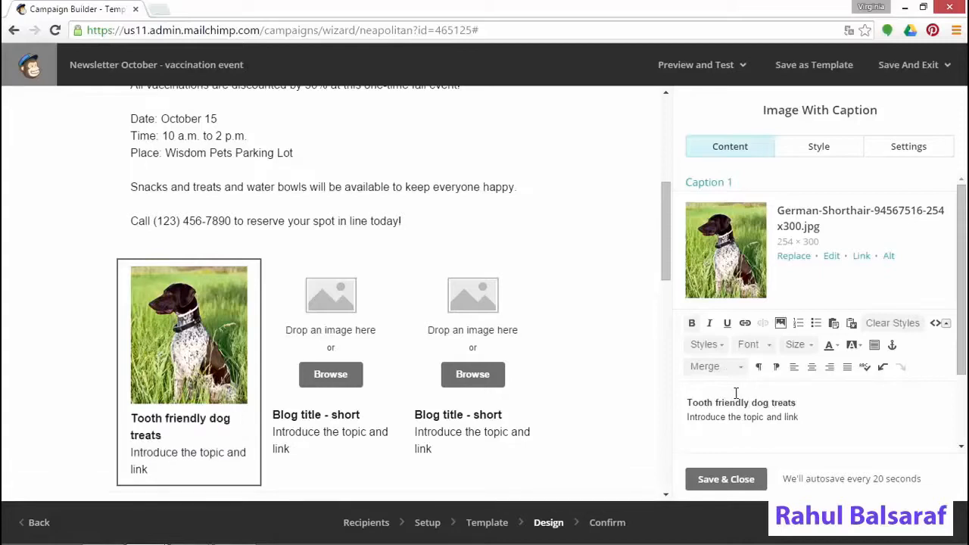
drag(813, 417, 688, 418)
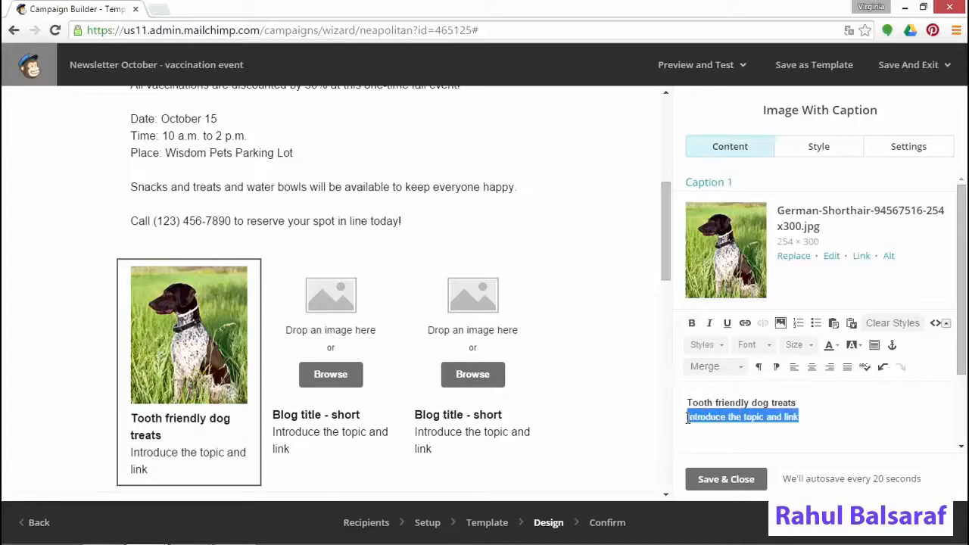
key(ctrl+v)
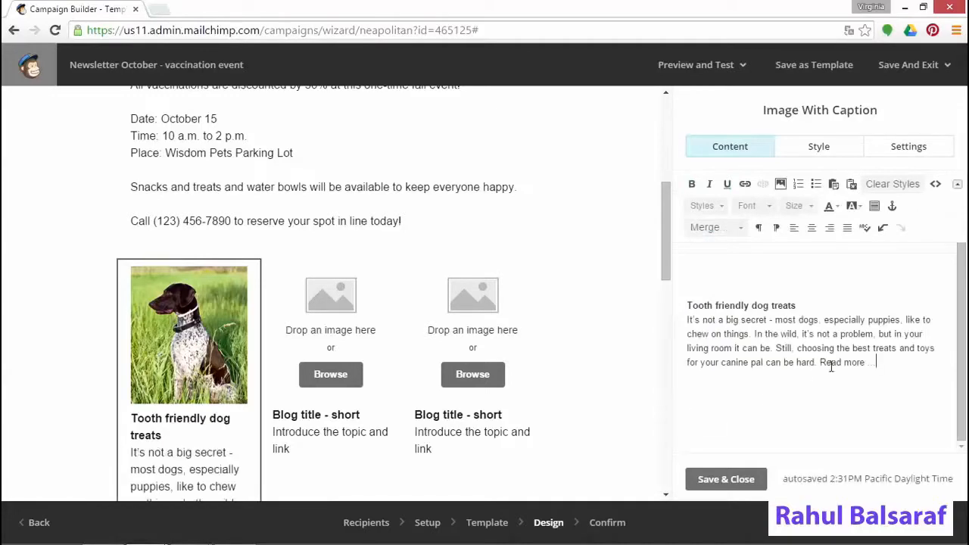
key(alt+Tab)
click(125, 30)
right_click(131, 32)
click(151, 85)
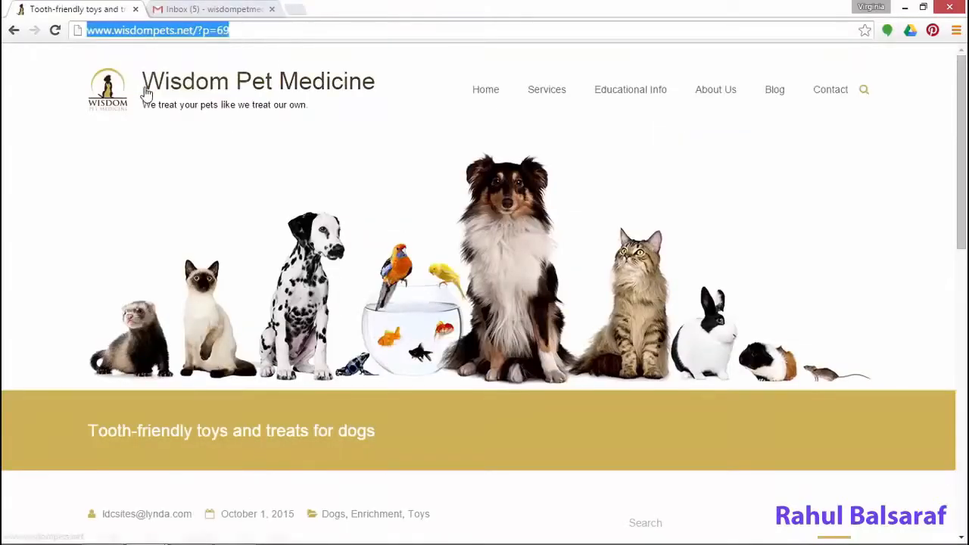
key(alt+Tab)
drag(819, 362, 865, 362)
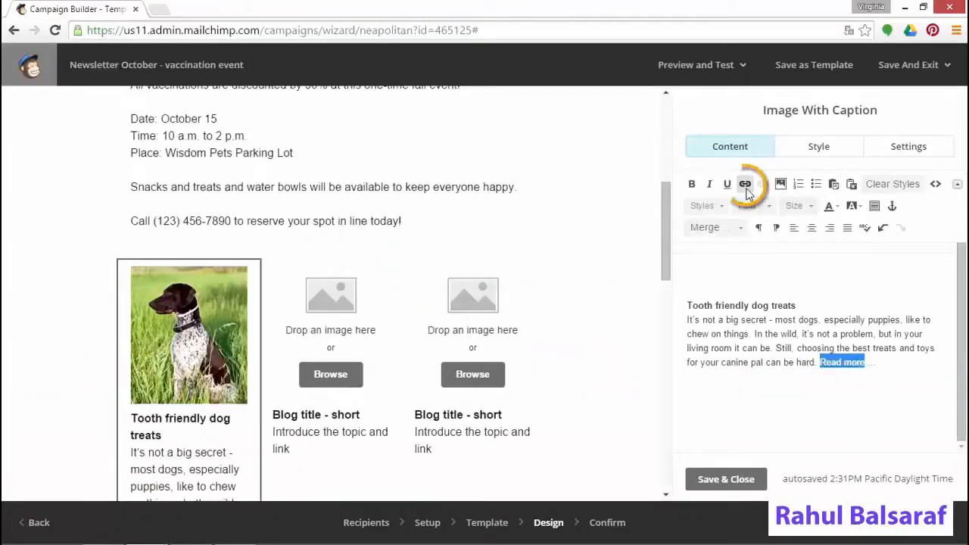
click(746, 185)
key(ctrl+v)
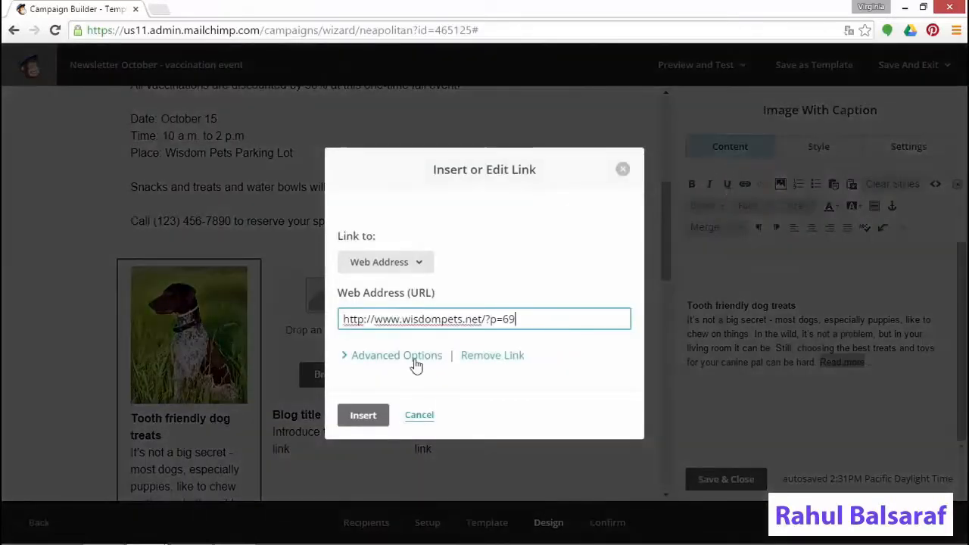
click(417, 362)
click(363, 484)
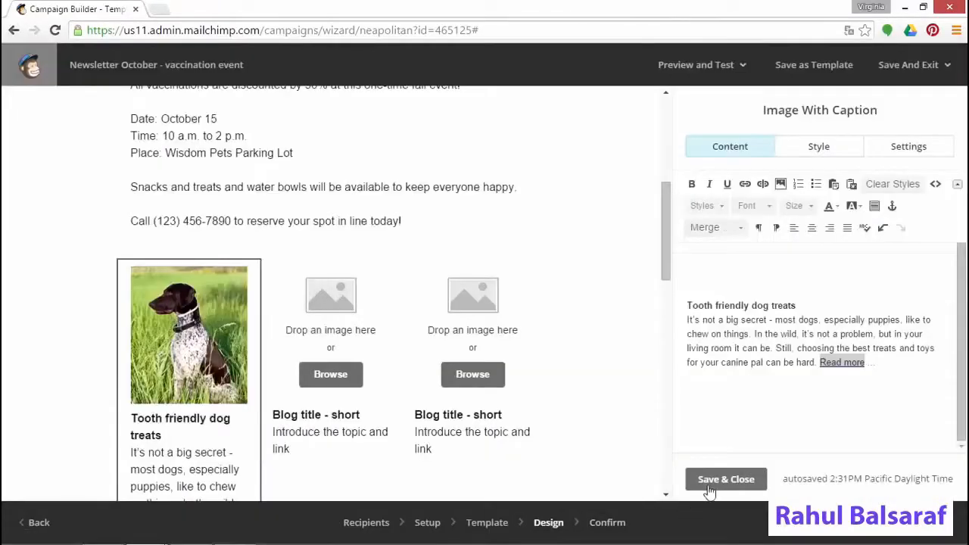
click(716, 482)
Link the dog image to the same blog post address
click(747, 116)
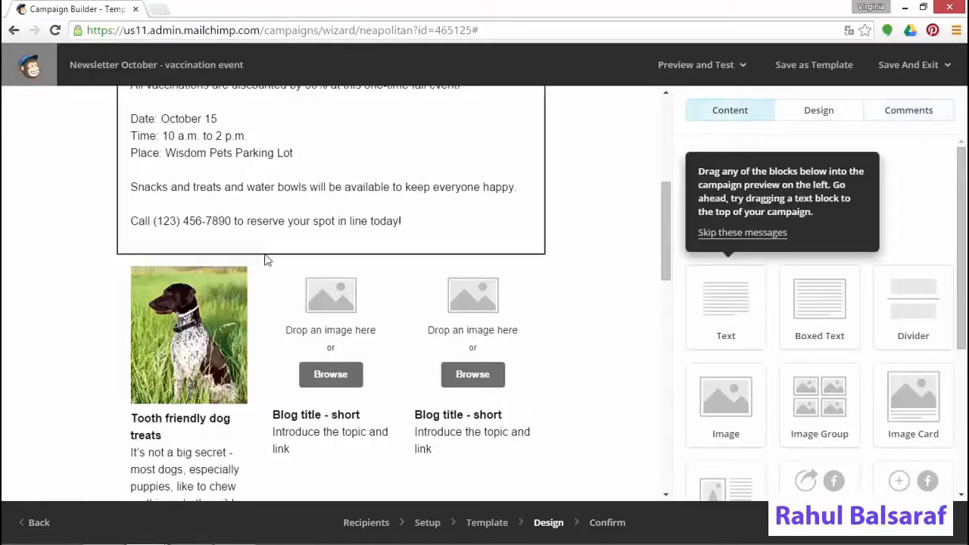
click(181, 354)
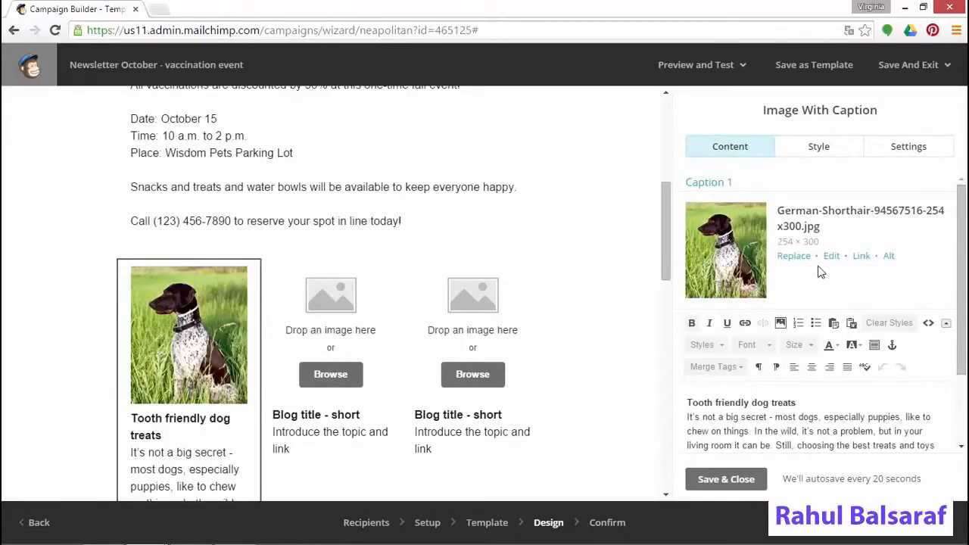
click(866, 261)
key(ctrl+v)
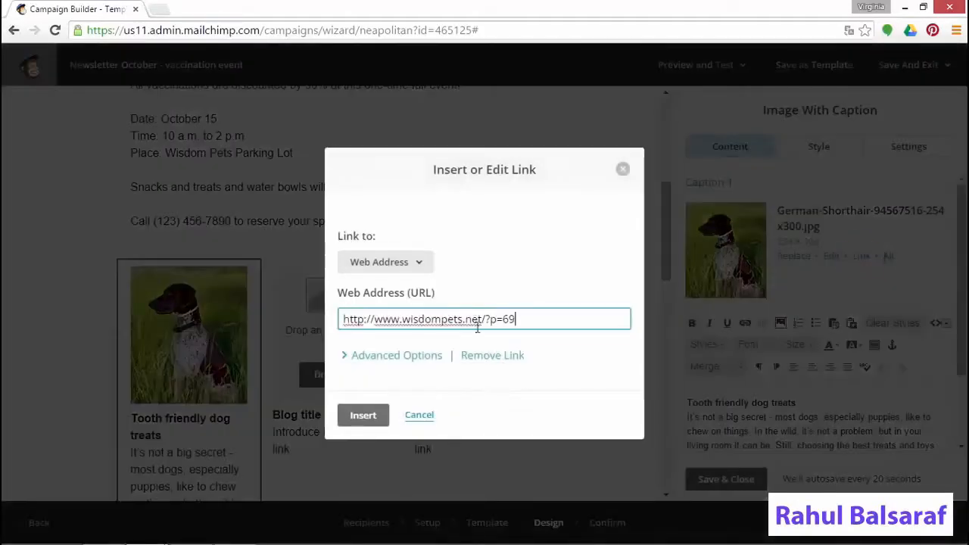
click(364, 416)
scroll(424, 421, down, 1)
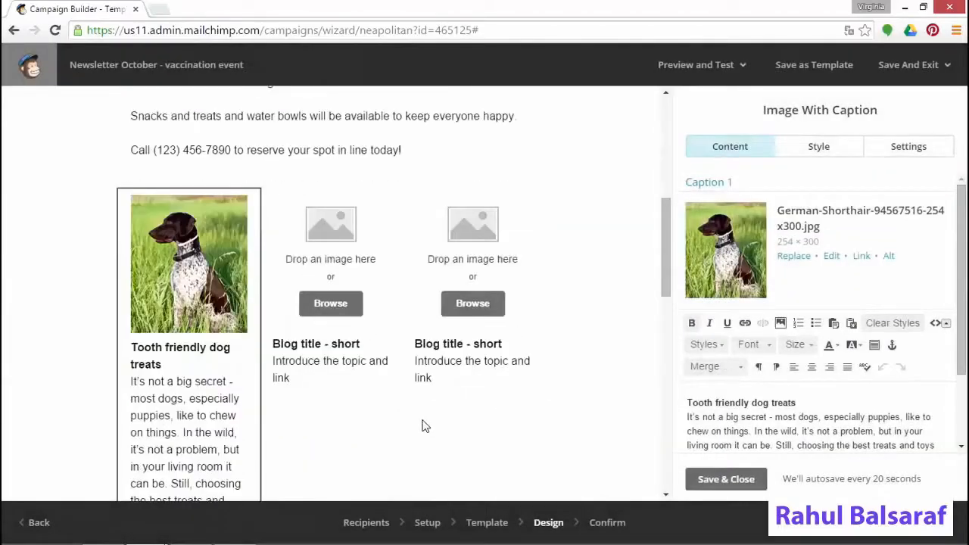
Scroll down to the second and third blog image slots
scroll(424, 424, down, 1)
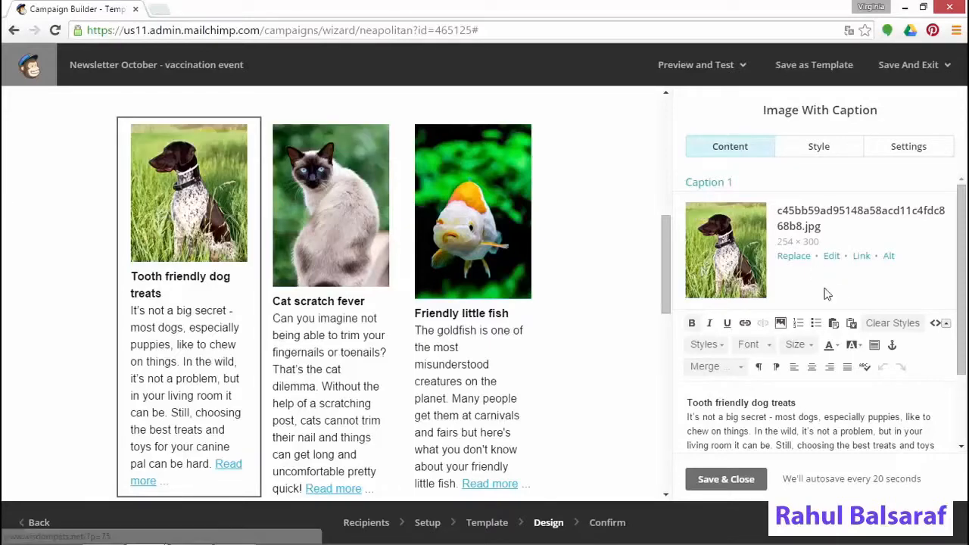
click(832, 256)
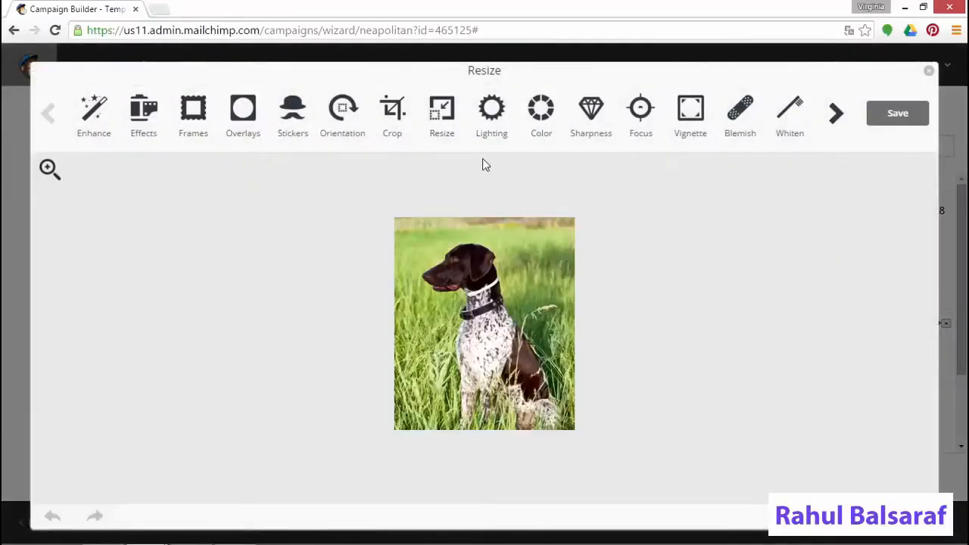
click(442, 108)
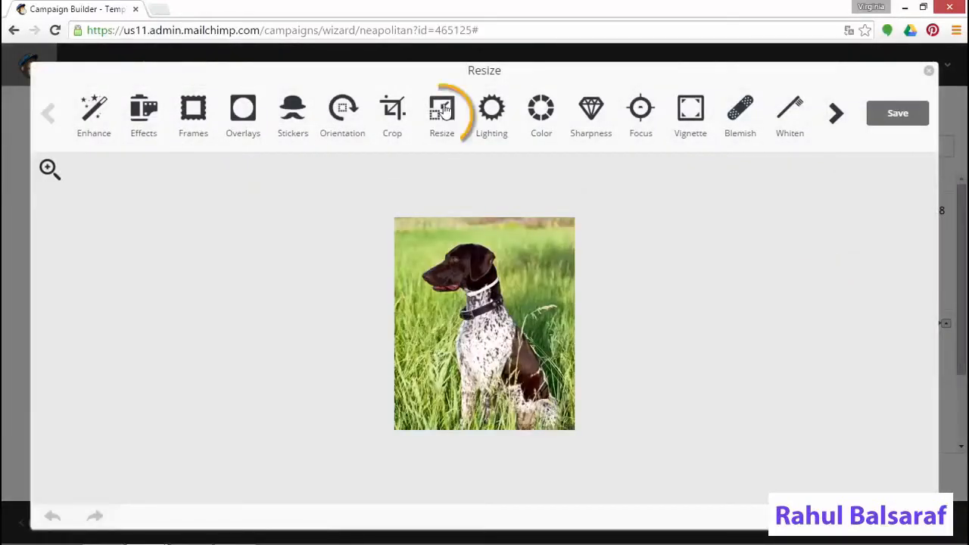
click(925, 72)
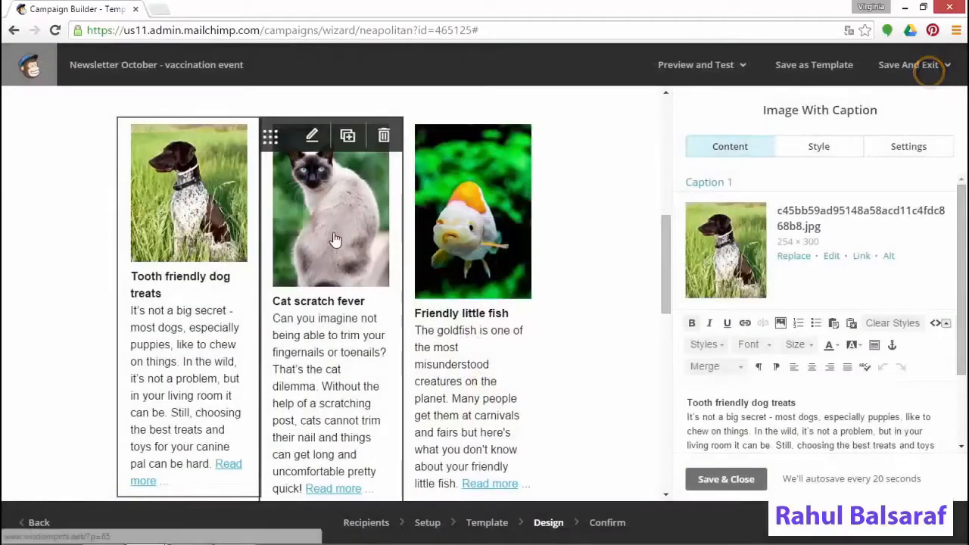
click(336, 239)
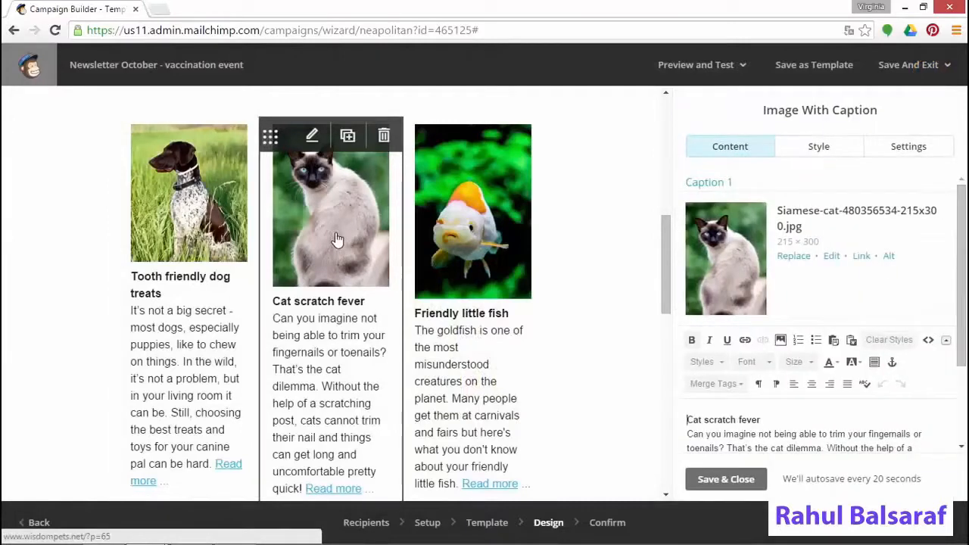
click(832, 256)
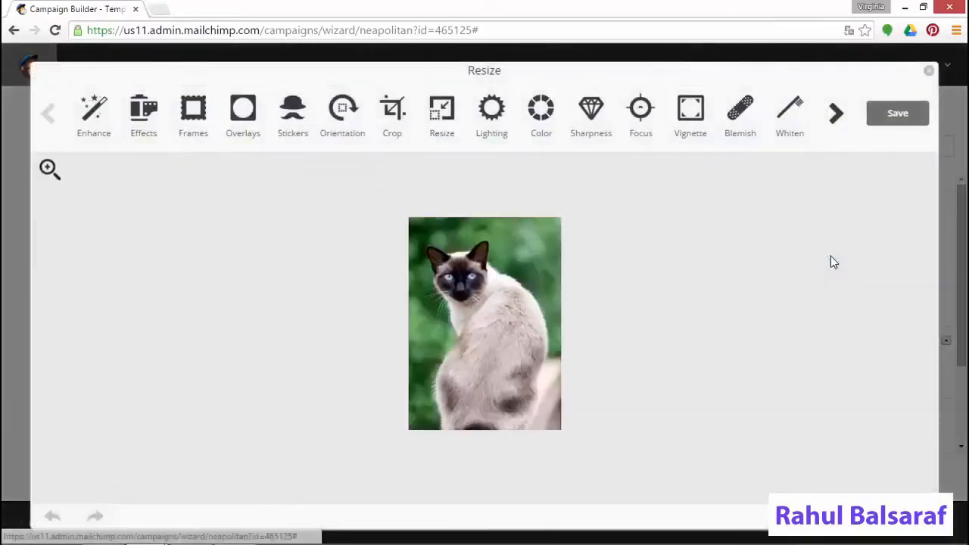
click(443, 118)
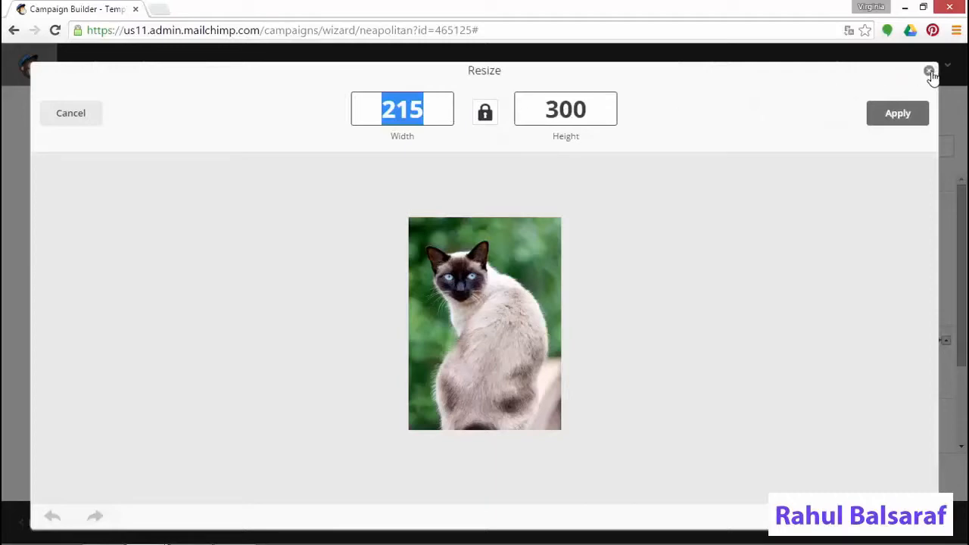
click(930, 72)
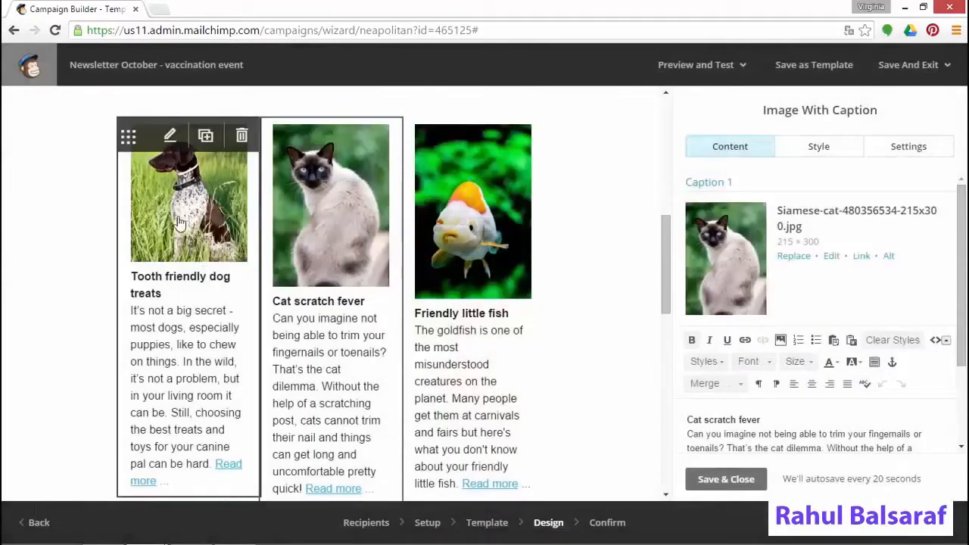
click(204, 272)
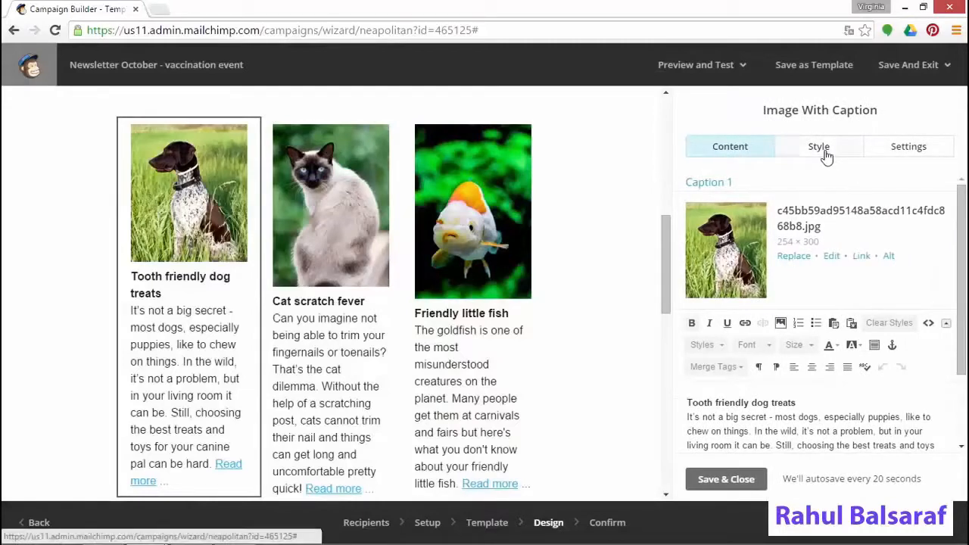
Crop the dog photo to a custom 250 × 250 square and save it
click(832, 257)
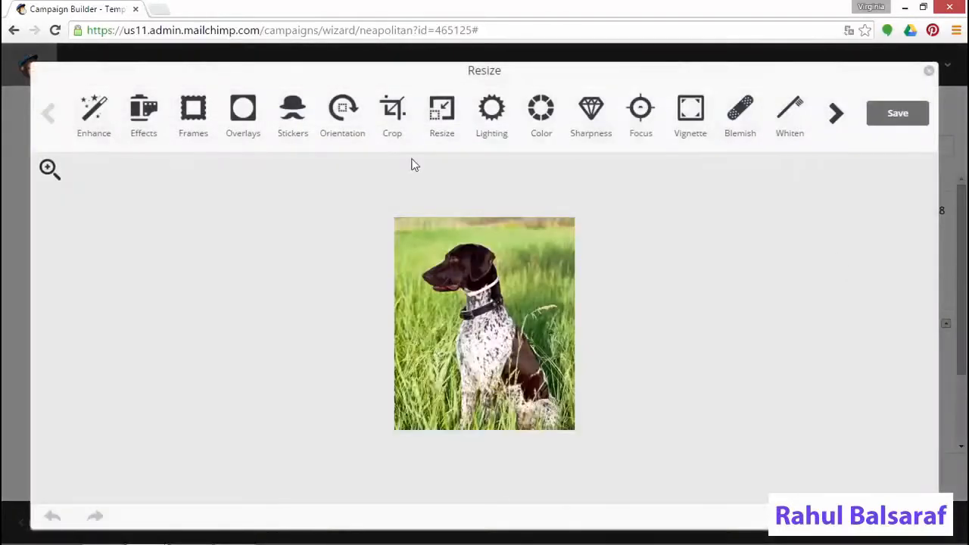
click(393, 111)
click(226, 104)
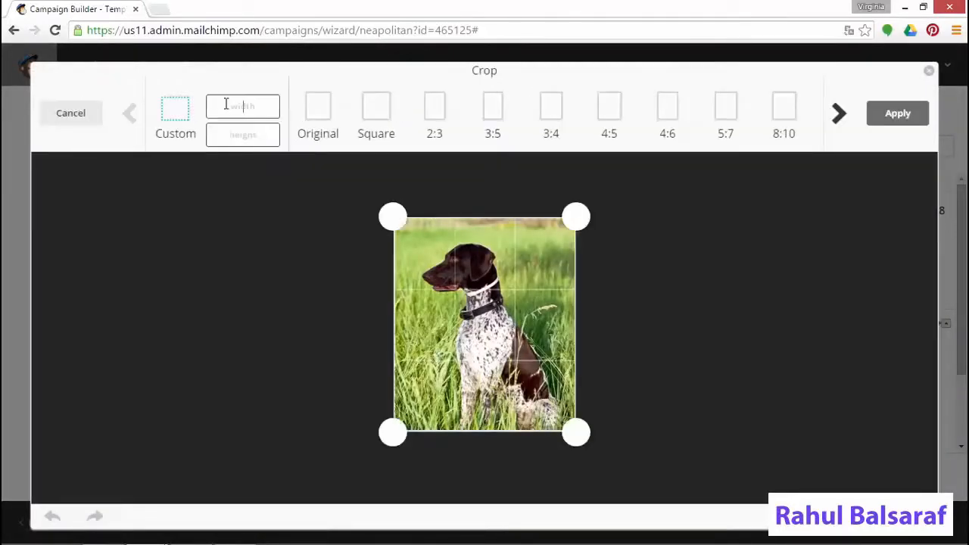
text(250)
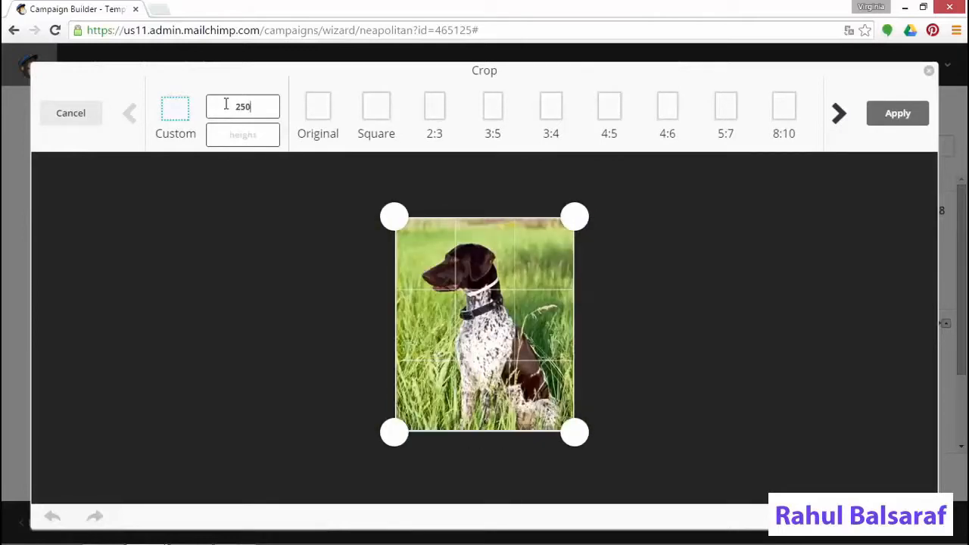
key(Tab)
text(250)
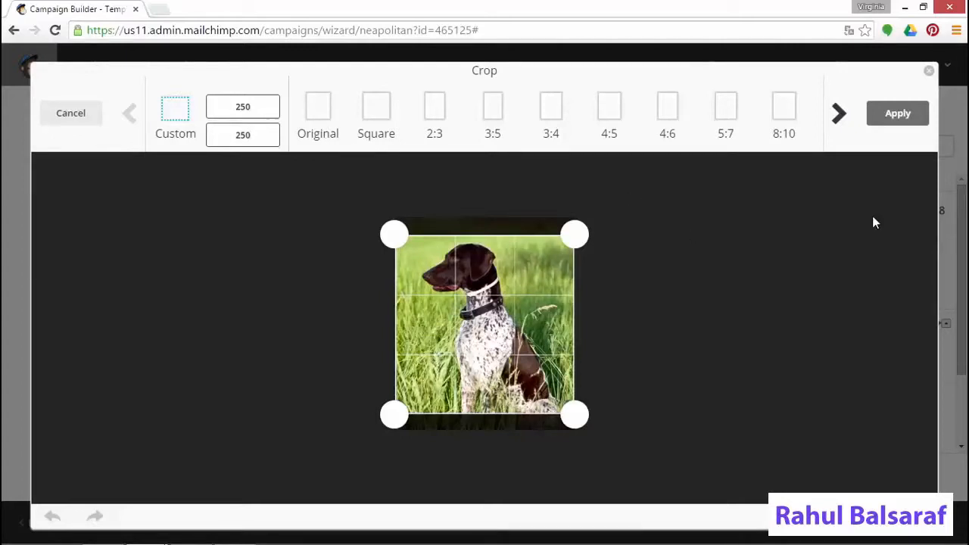
click(892, 114)
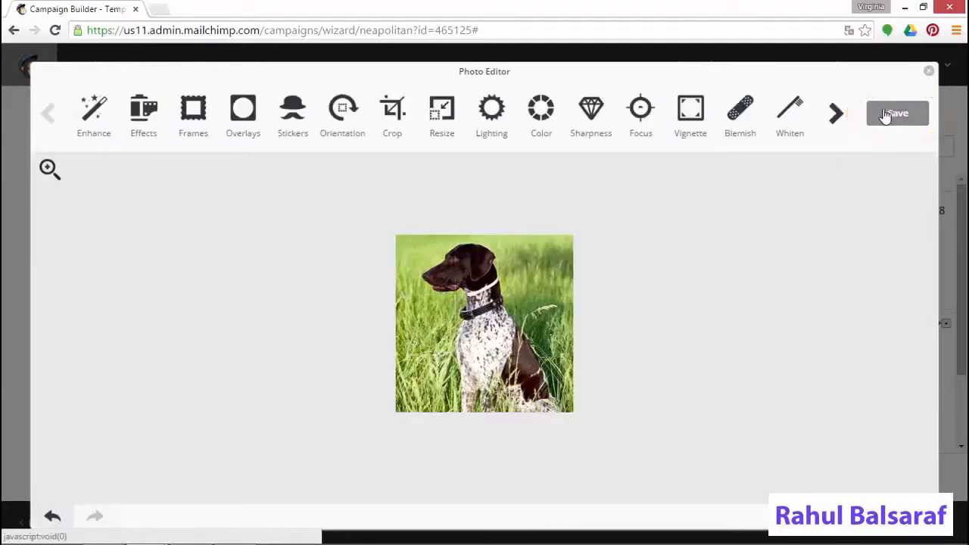
click(896, 114)
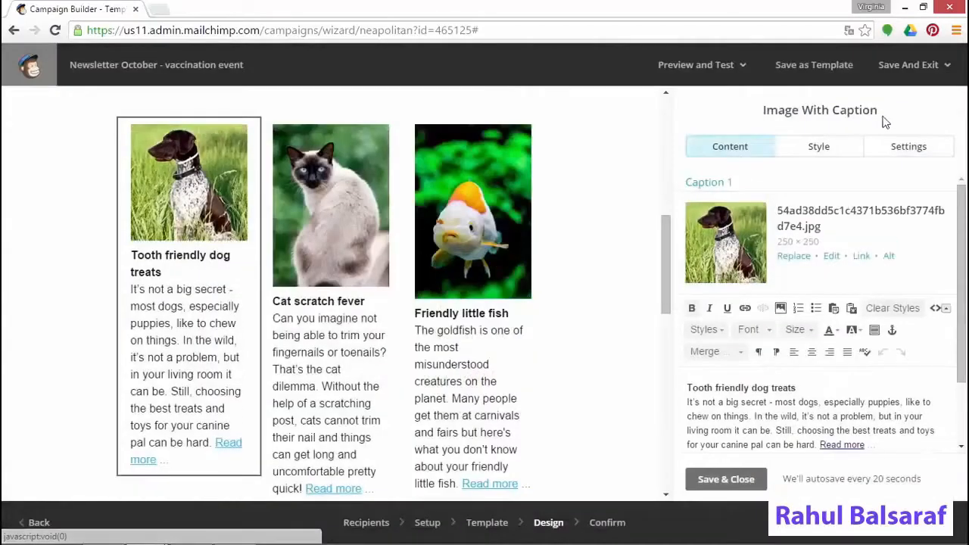
Crop the cat photo to a square centred on the cat and save it
click(333, 246)
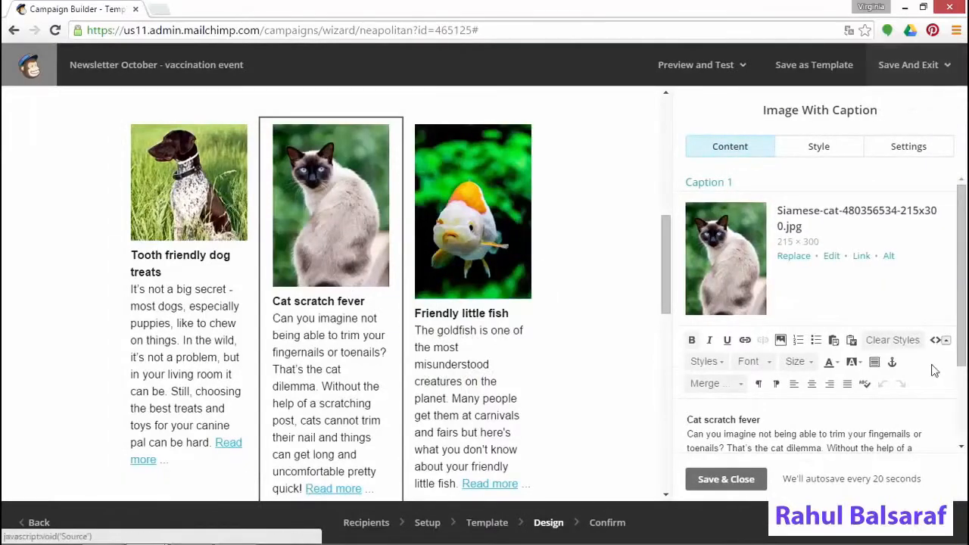
click(832, 257)
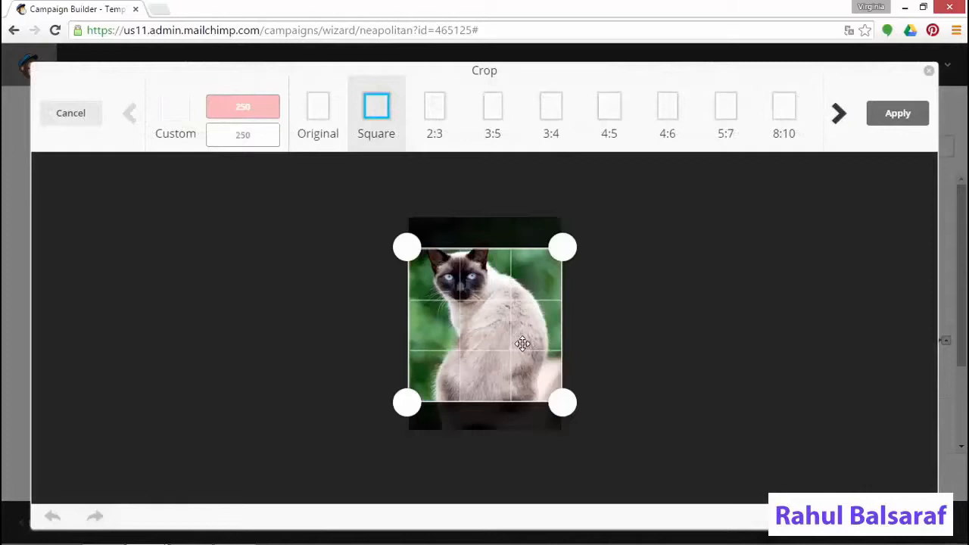
drag(523, 343, 523, 327)
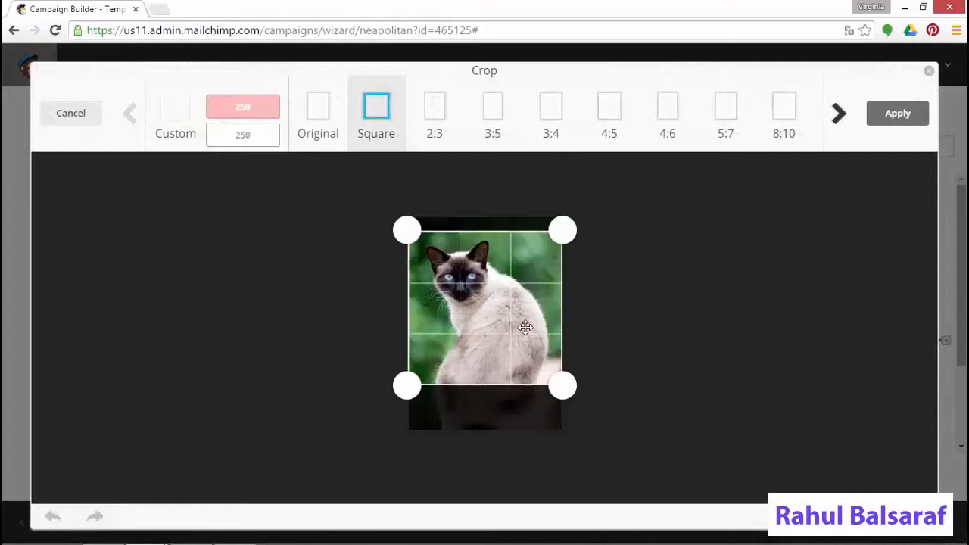
click(920, 114)
click(896, 115)
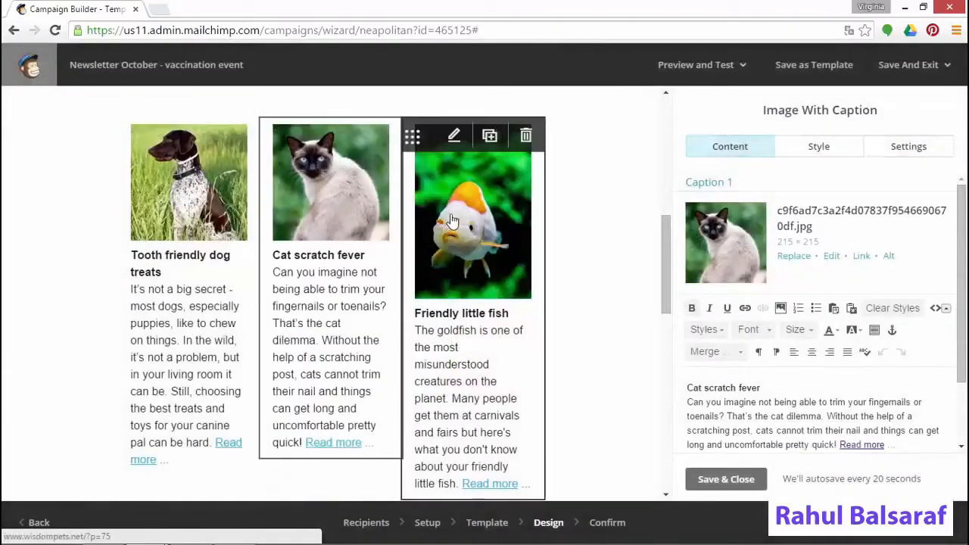
Crop the goldfish photo to a square centred on the fish and save it
click(452, 219)
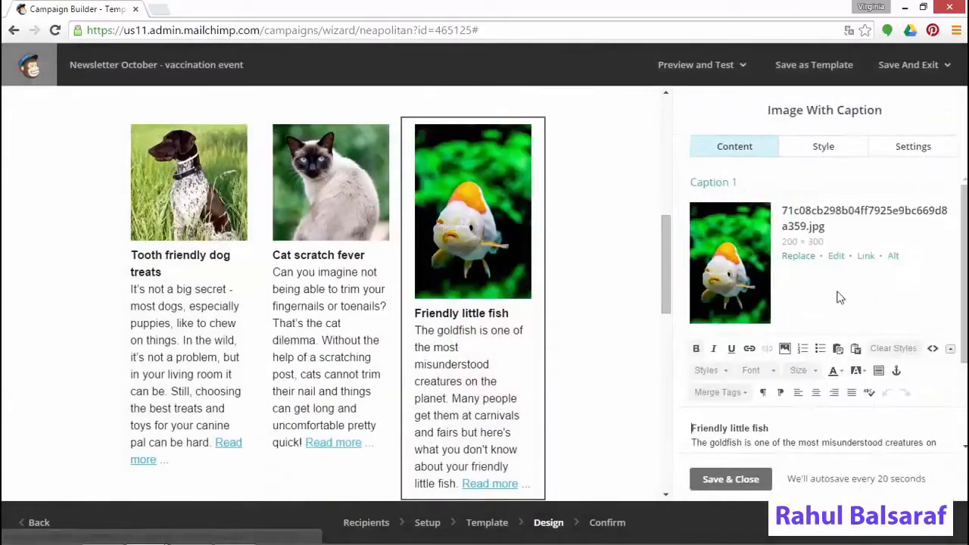
click(827, 256)
click(379, 136)
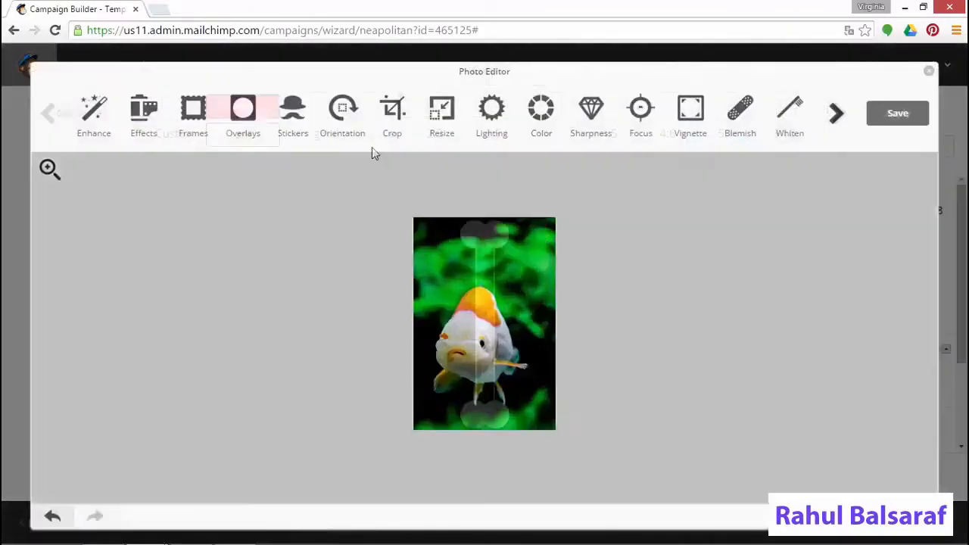
click(377, 106)
drag(516, 323, 516, 335)
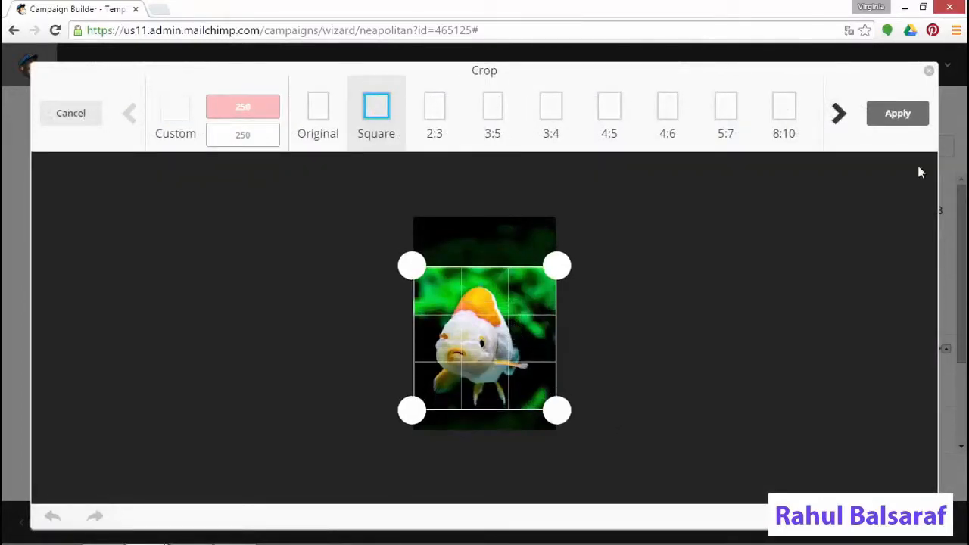
click(905, 116)
click(903, 114)
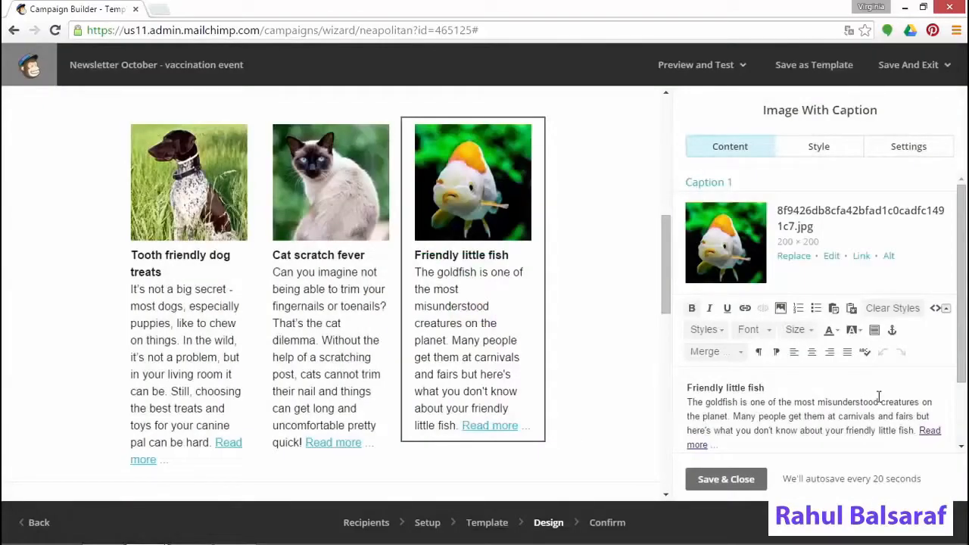
Save and close the goldfish Image With Caption block editor
click(729, 479)
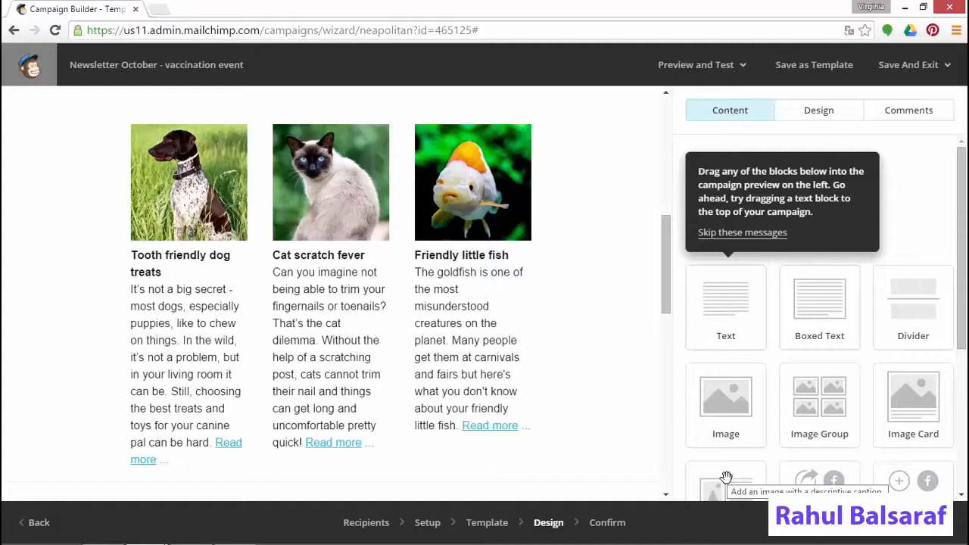
Send a test email from Preview and Test to the practice's Gmail address
click(694, 68)
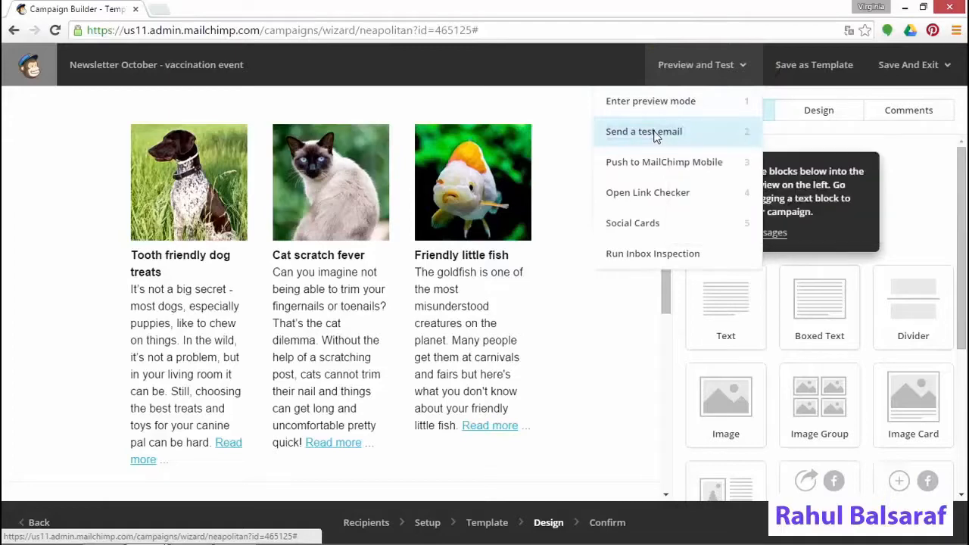
click(628, 133)
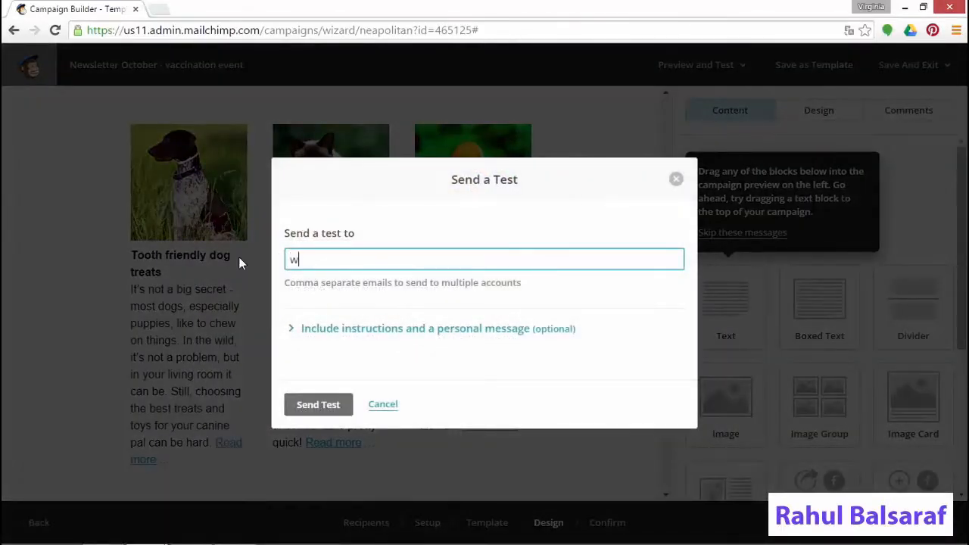
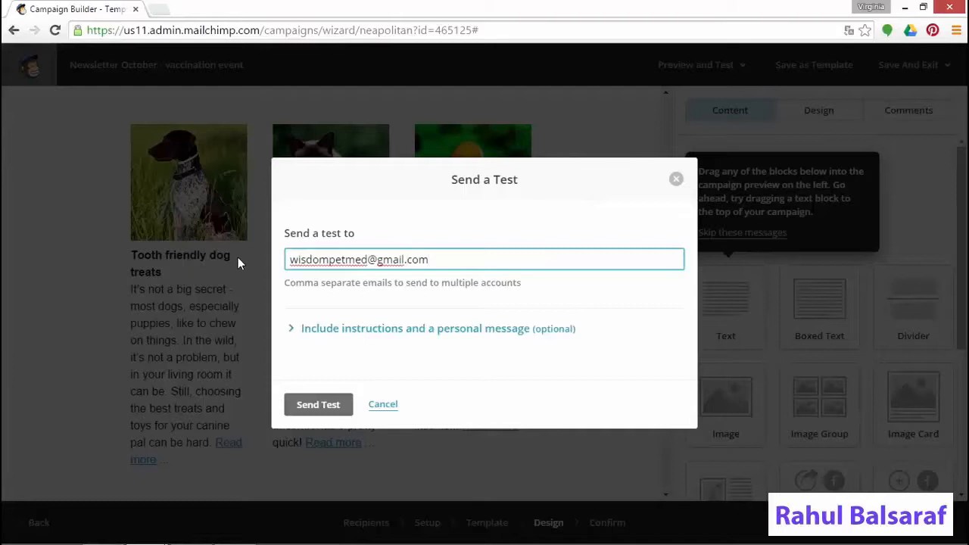
click(289, 331)
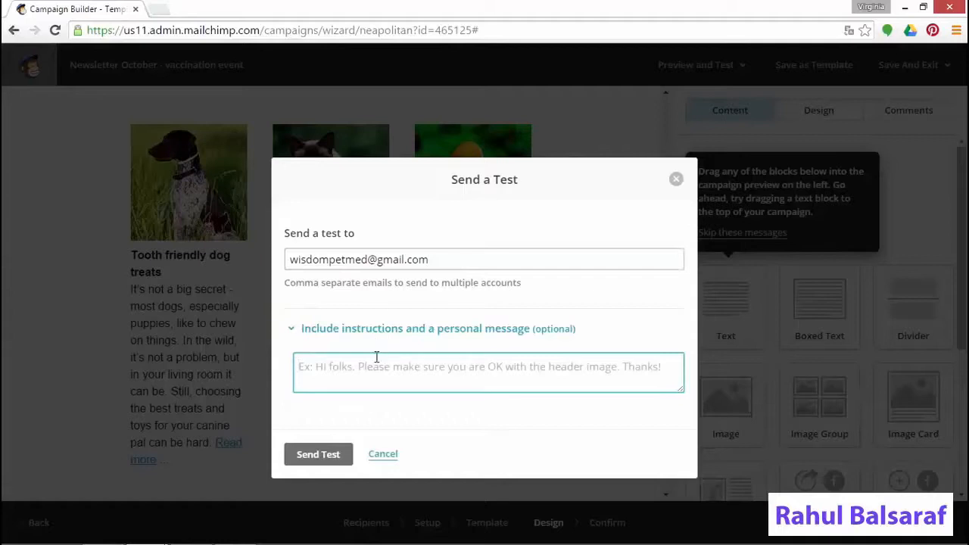
click(341, 456)
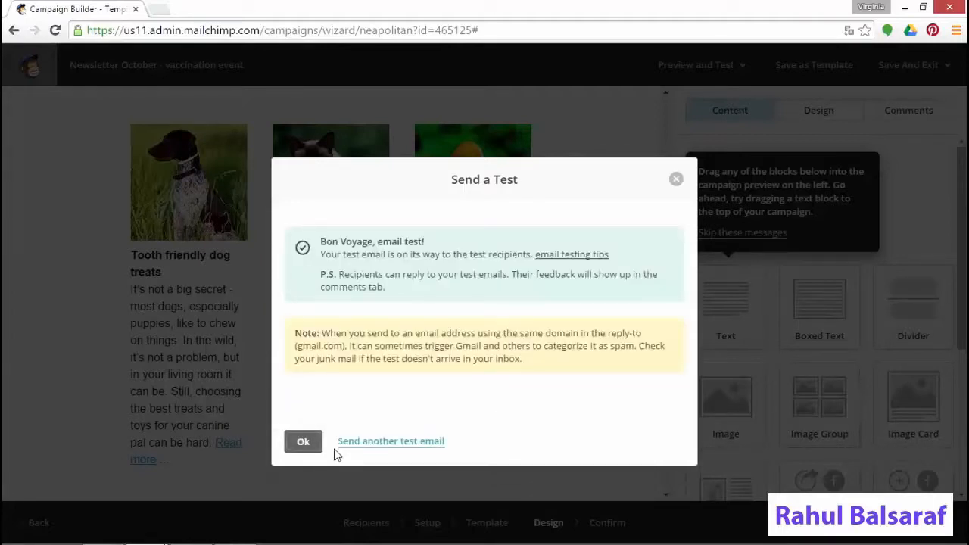
click(302, 442)
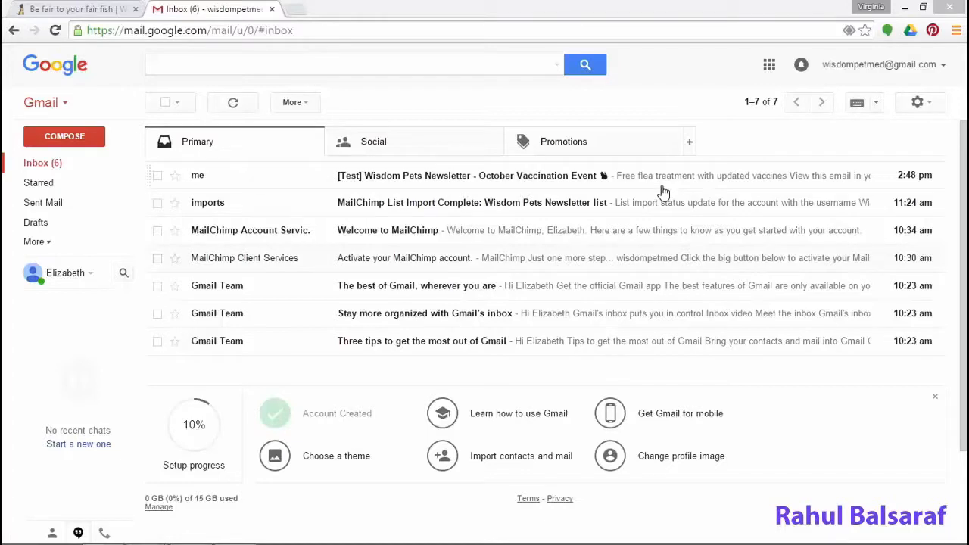
Open the [Test] newsletter email in Gmail and display its images
click(605, 181)
click(650, 184)
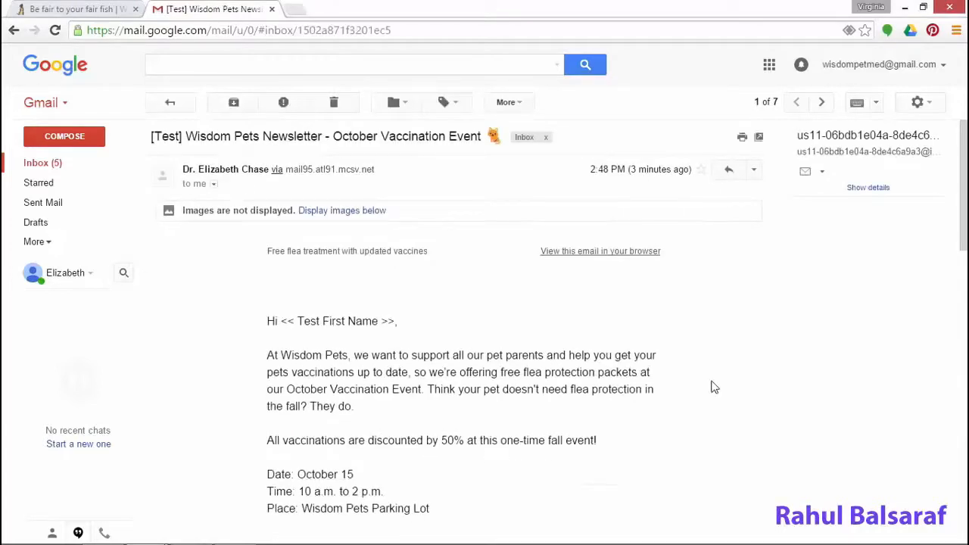
click(358, 218)
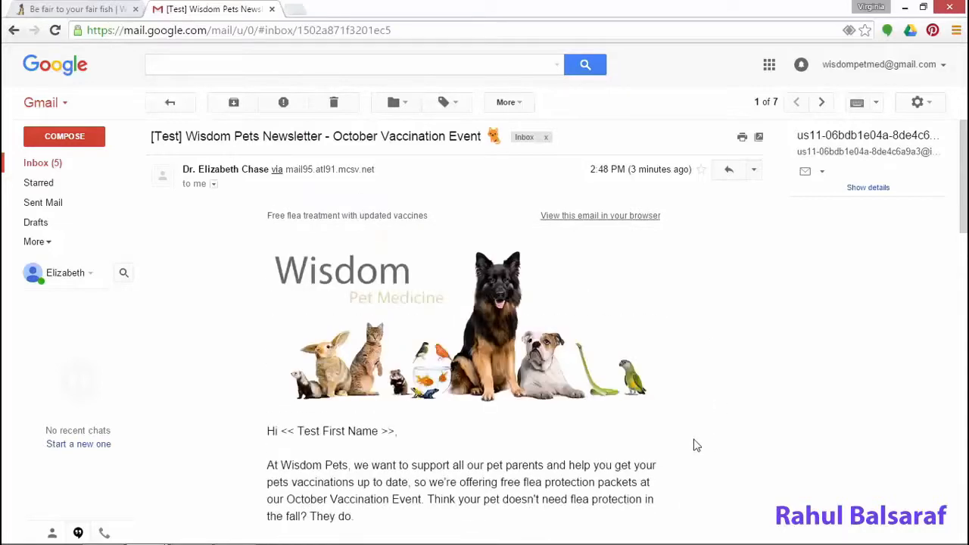
Check the browser web version and the dog treats blog post link, closing each tab
click(626, 217)
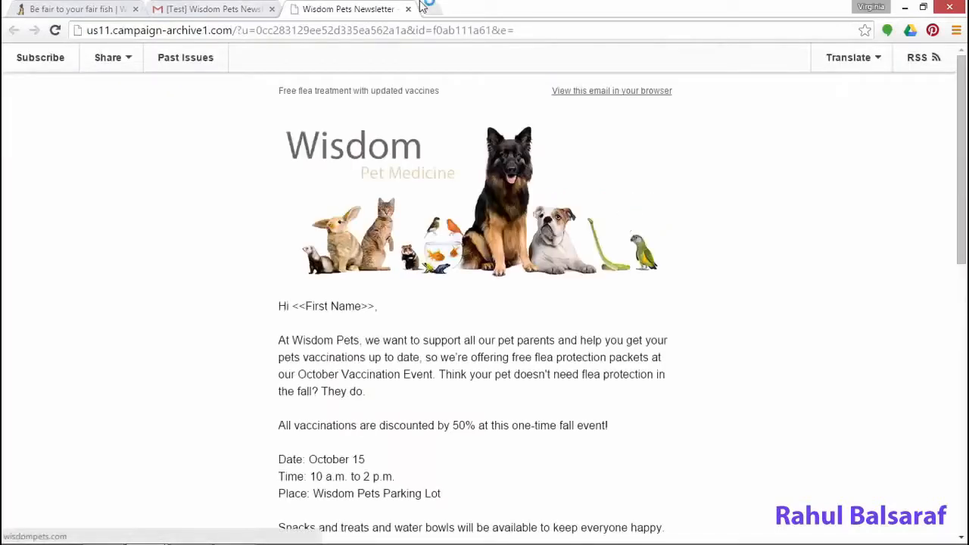
click(409, 9)
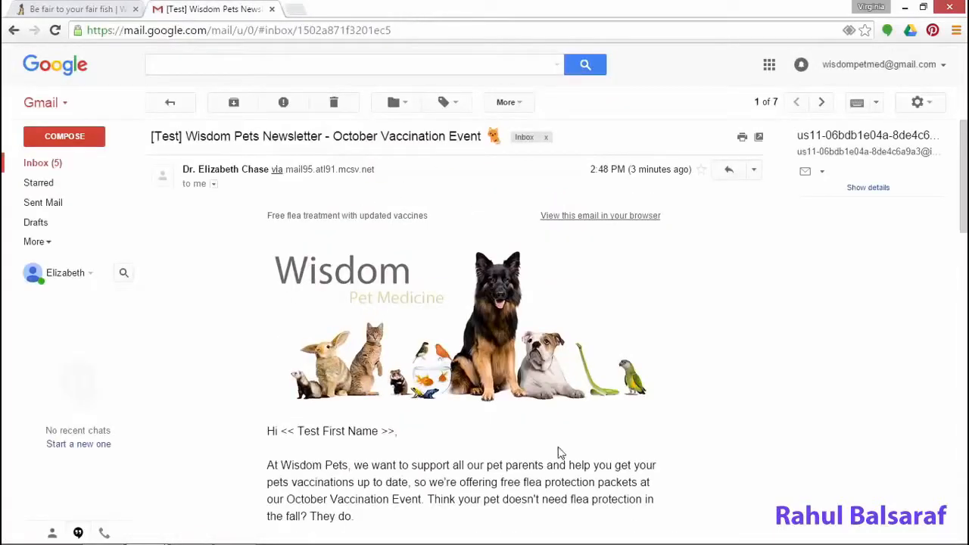
scroll(553, 454, down, 6)
click(327, 335)
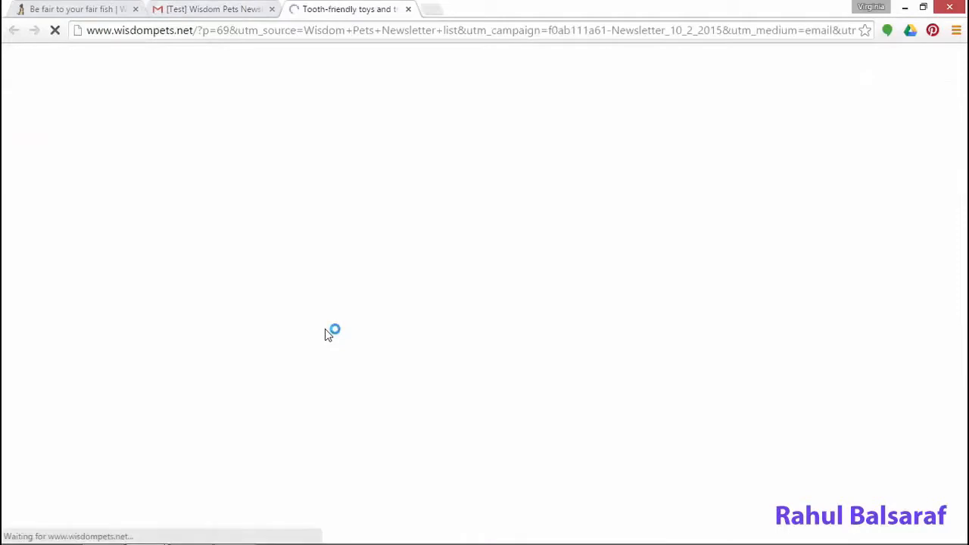
scroll(471, 466, down, 5)
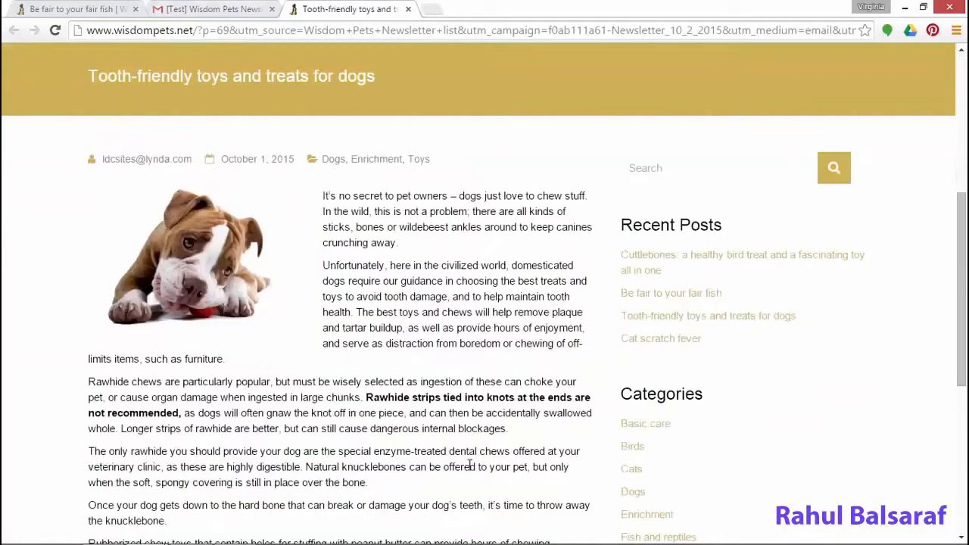
scroll(463, 454, up, 5)
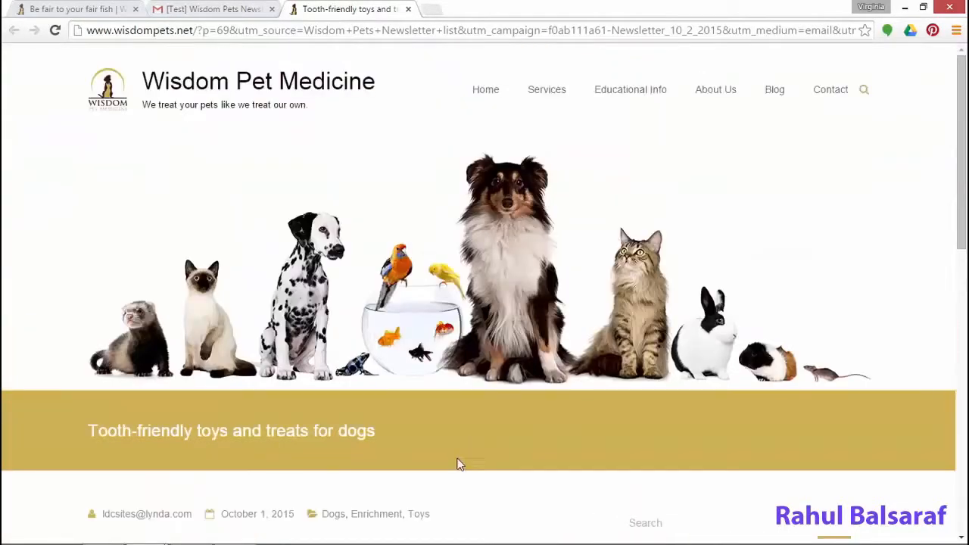
click(408, 9)
scroll(606, 459, down, 3)
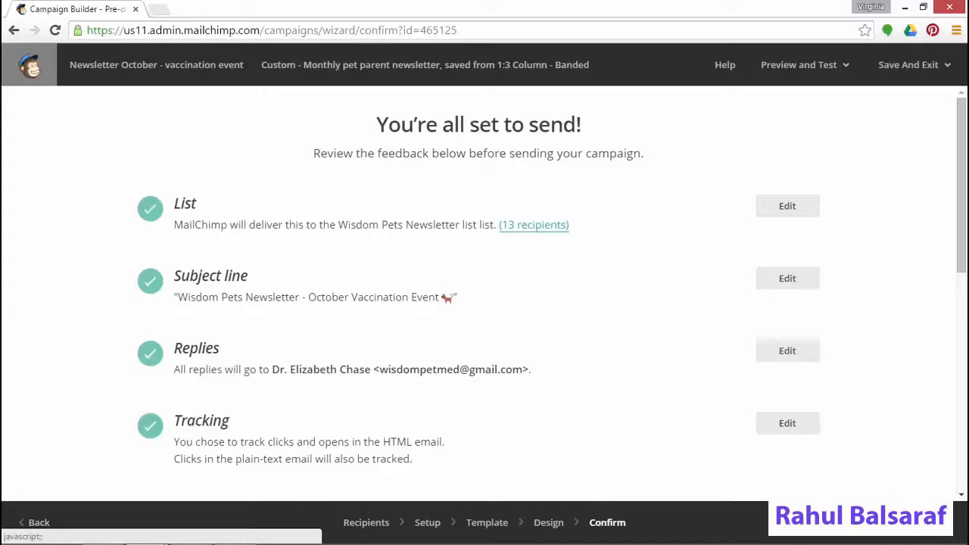
Check the passed HTML, plain-text, authentication and MonkeyRewards items, then bring up Schedule options
scroll(712, 458, down, 7)
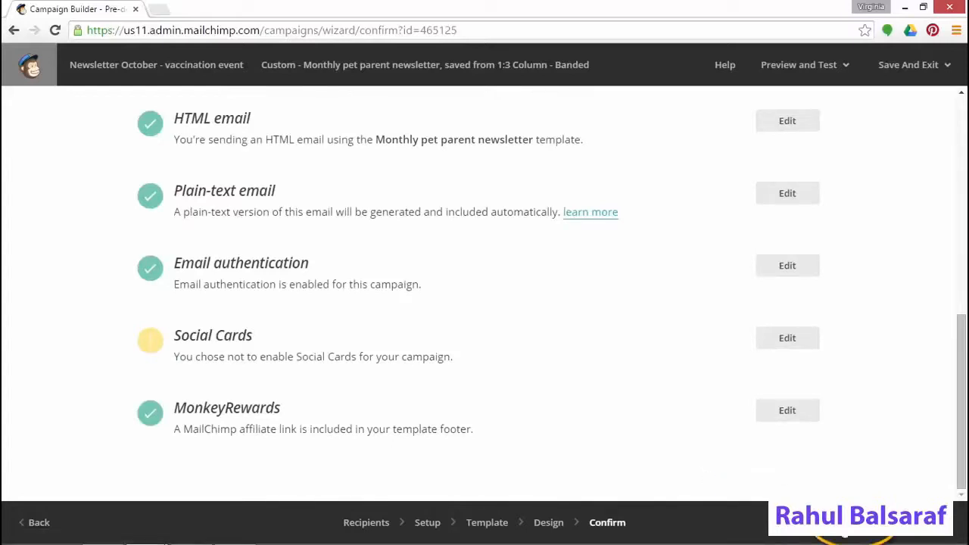
click(856, 522)
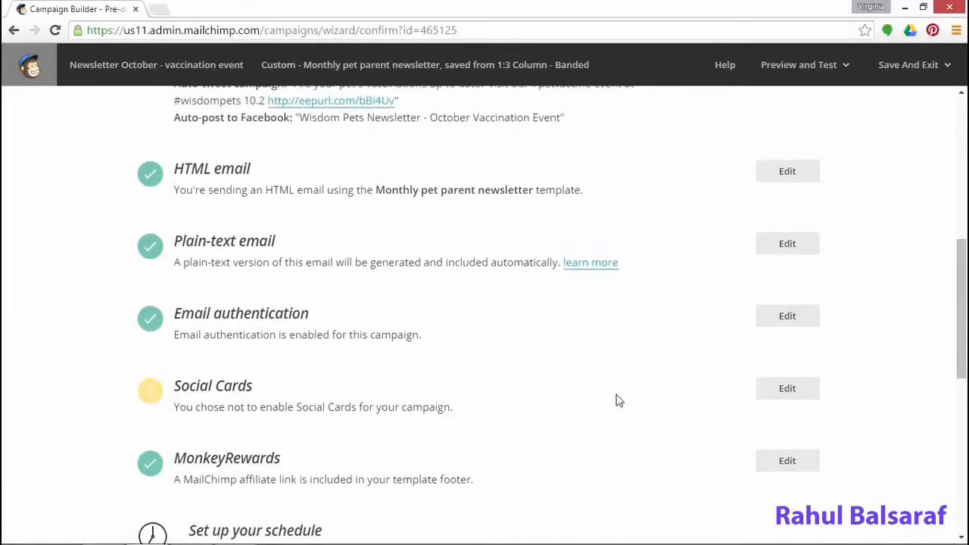
Set the delivery date to October 7, 2015 and the time to 9:00 AM
scroll(616, 400, down, 5)
click(480, 159)
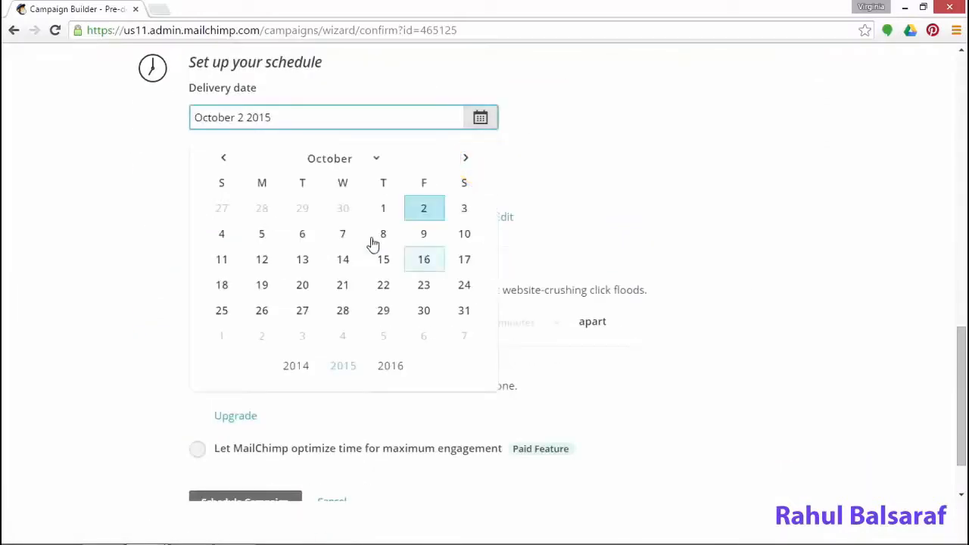
click(343, 235)
scroll(417, 431, up, 2)
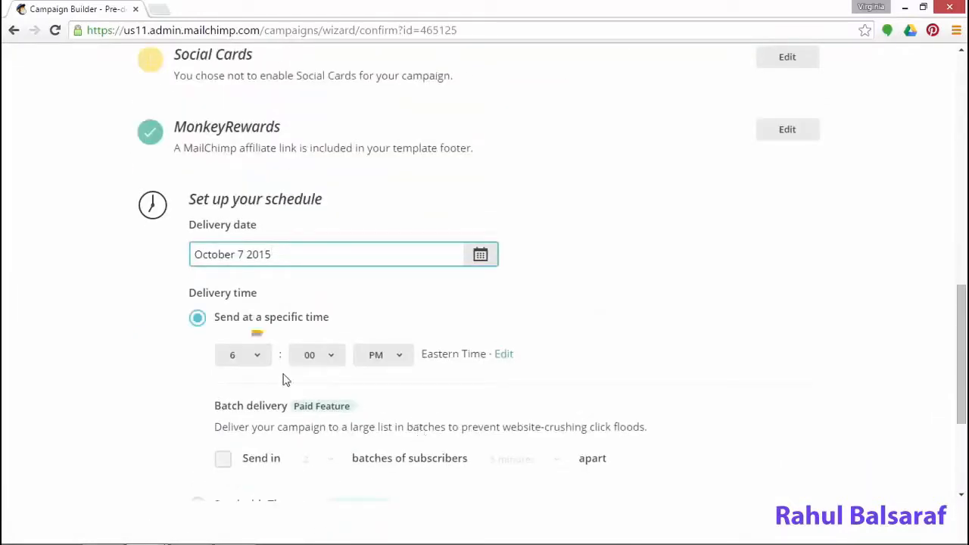
click(254, 354)
click(242, 482)
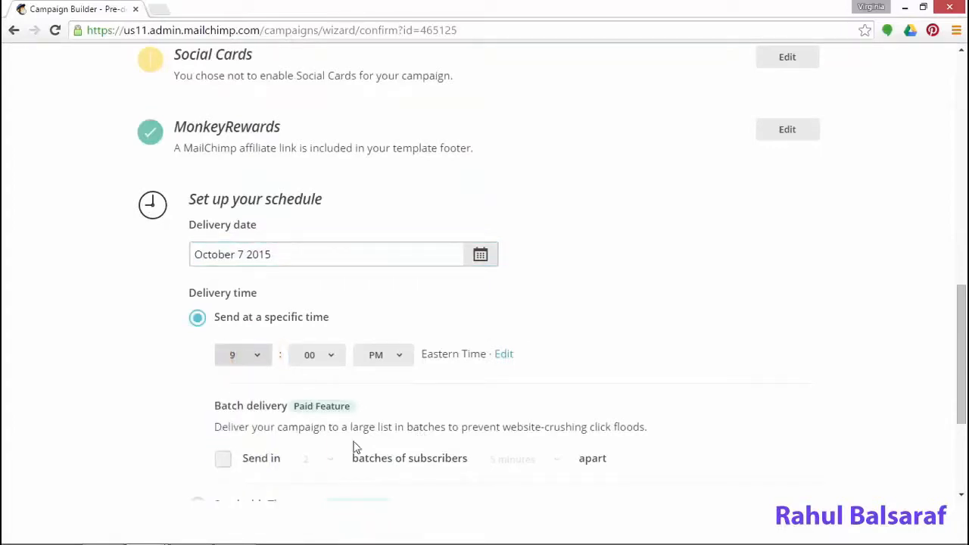
click(384, 356)
click(393, 374)
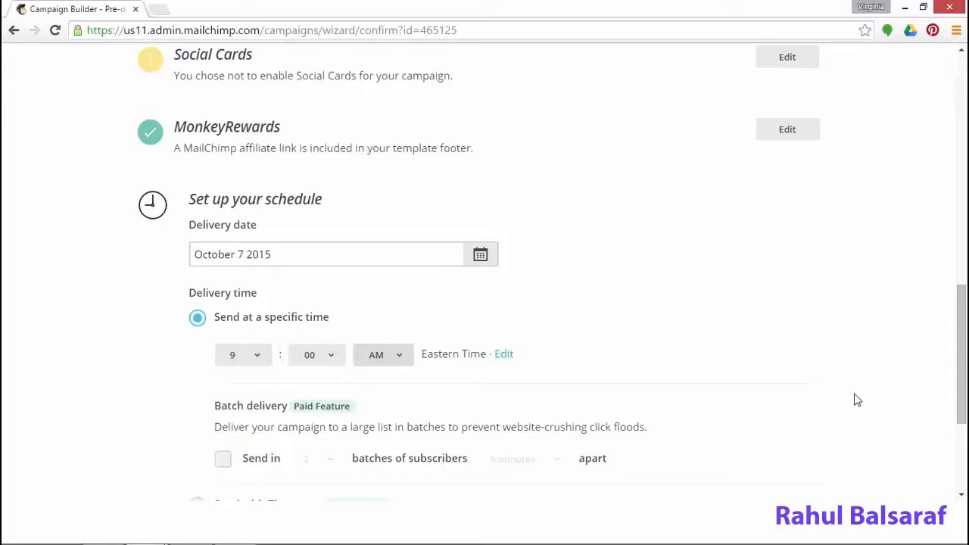
Schedule the campaign and return to the Campaigns list
scroll(854, 399, down, 3)
click(248, 428)
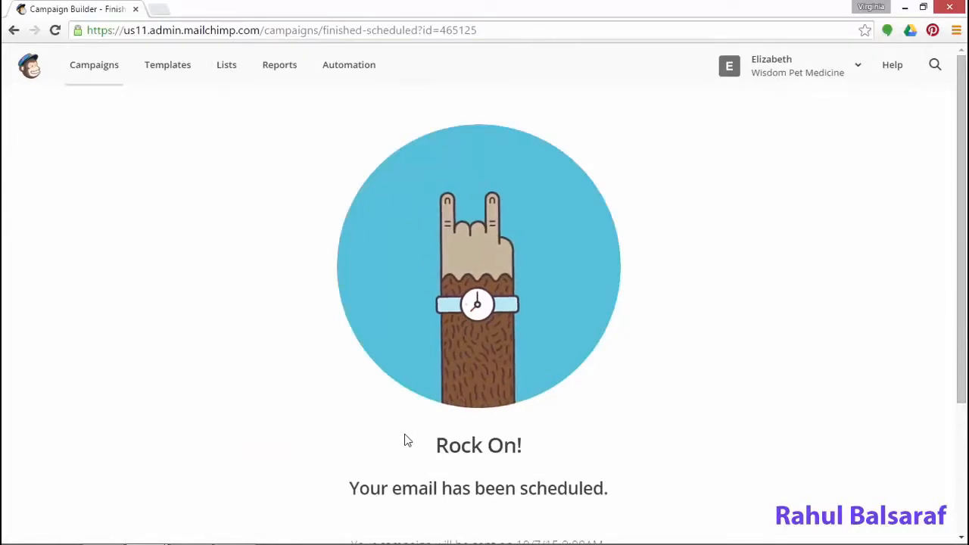
click(96, 69)
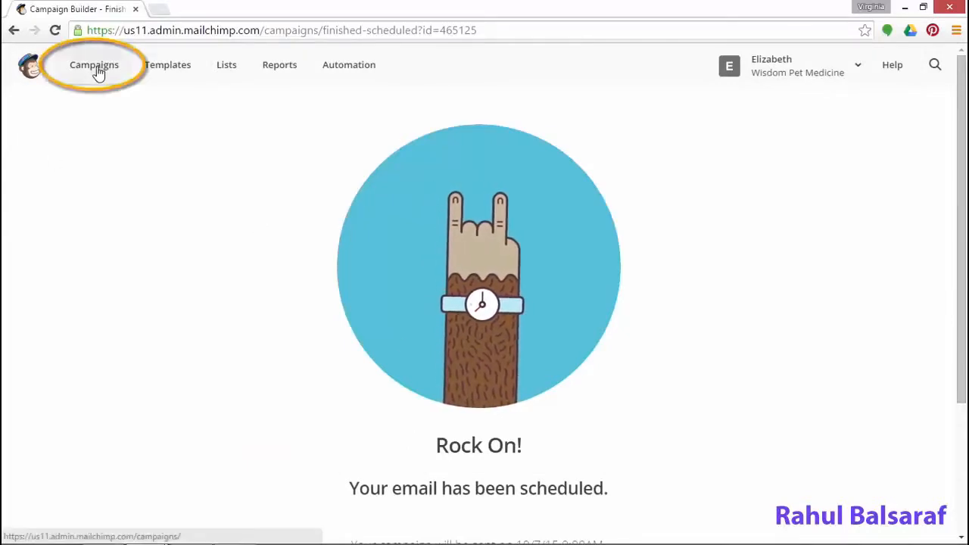
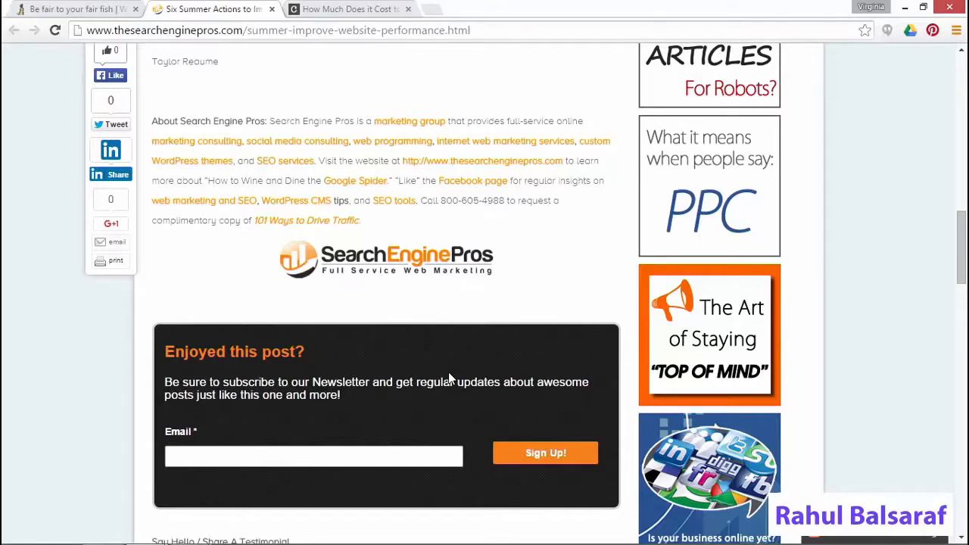
Switch to the MailChimp dashboard tab for Wisdom Pet Medicine
key(ctrl+Tab)
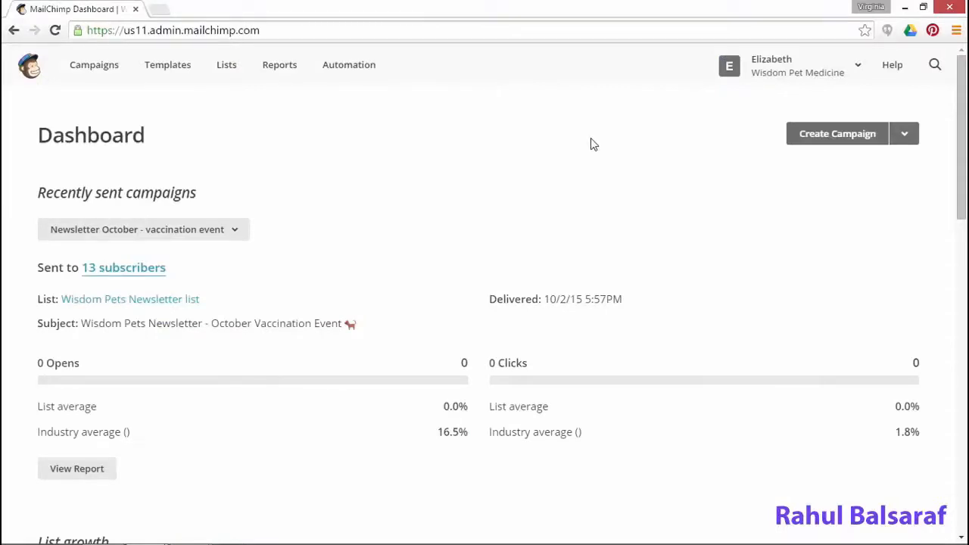
From Lists, open the Wisdom Pets Newsletter signup forms and select General forms
click(229, 70)
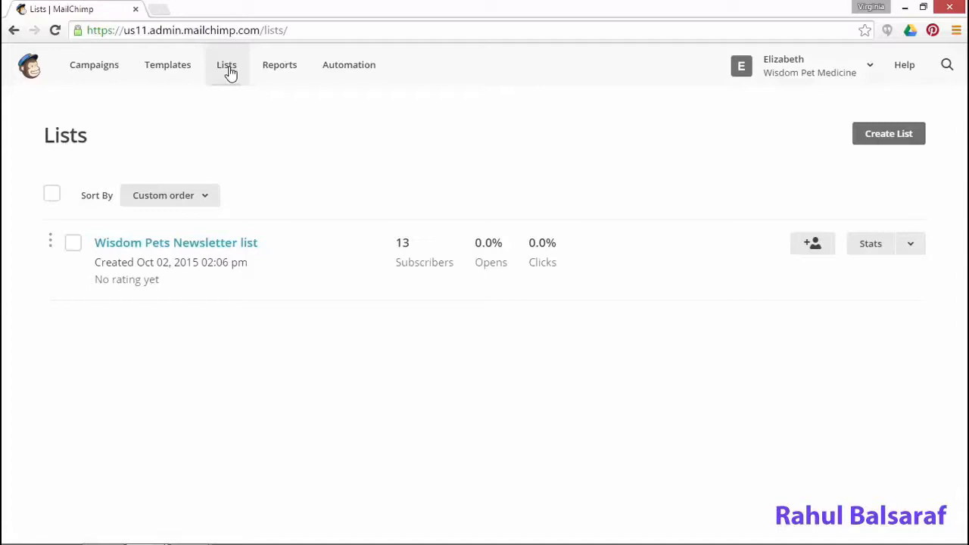
click(911, 245)
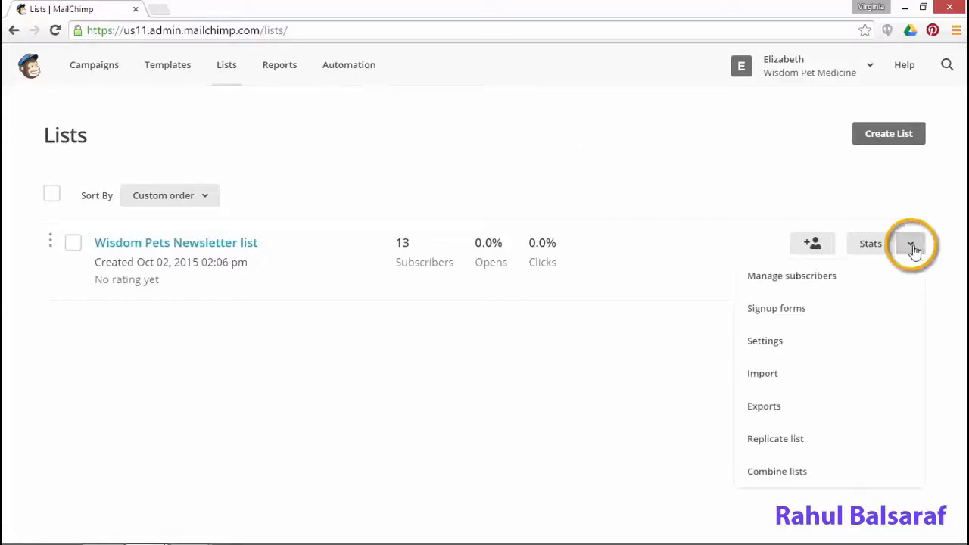
click(797, 318)
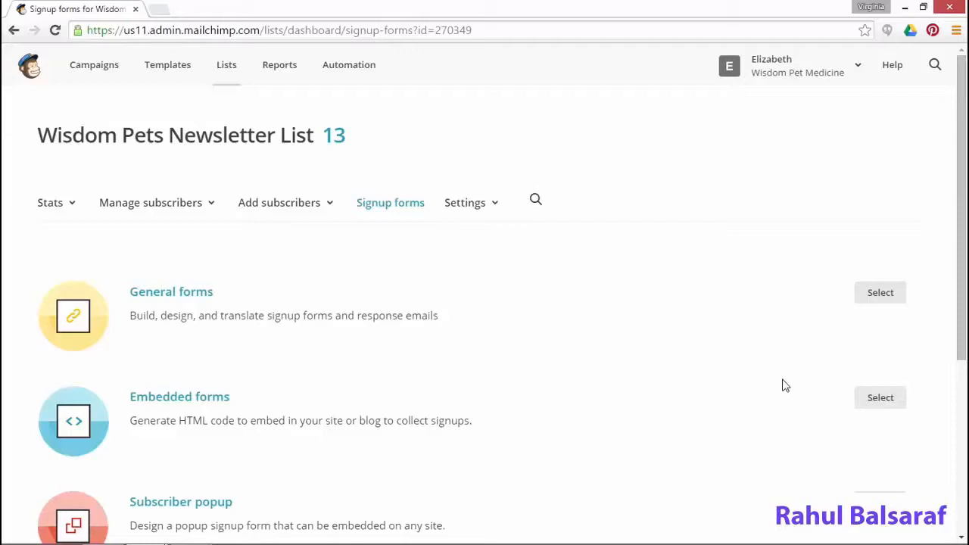
scroll(785, 387, down, 1)
scroll(786, 386, down, 1)
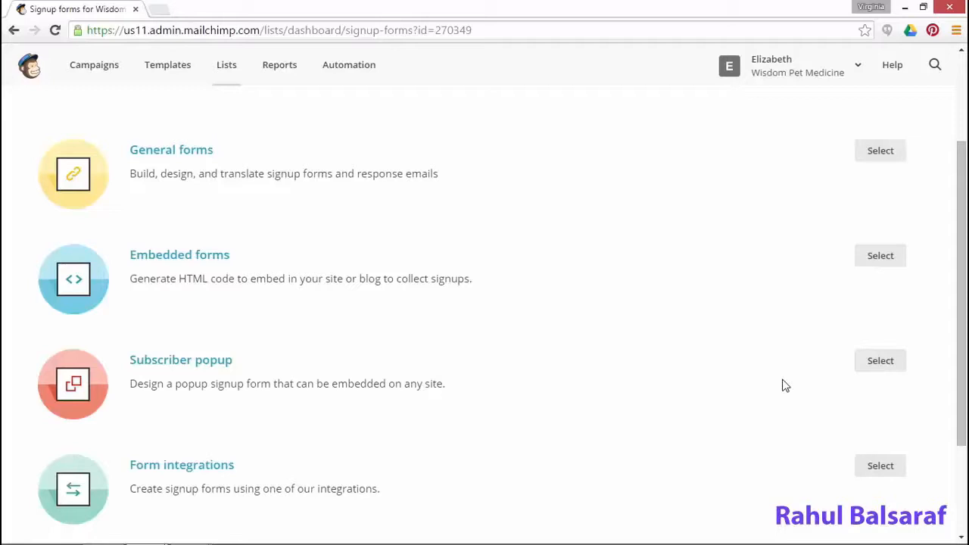
click(883, 151)
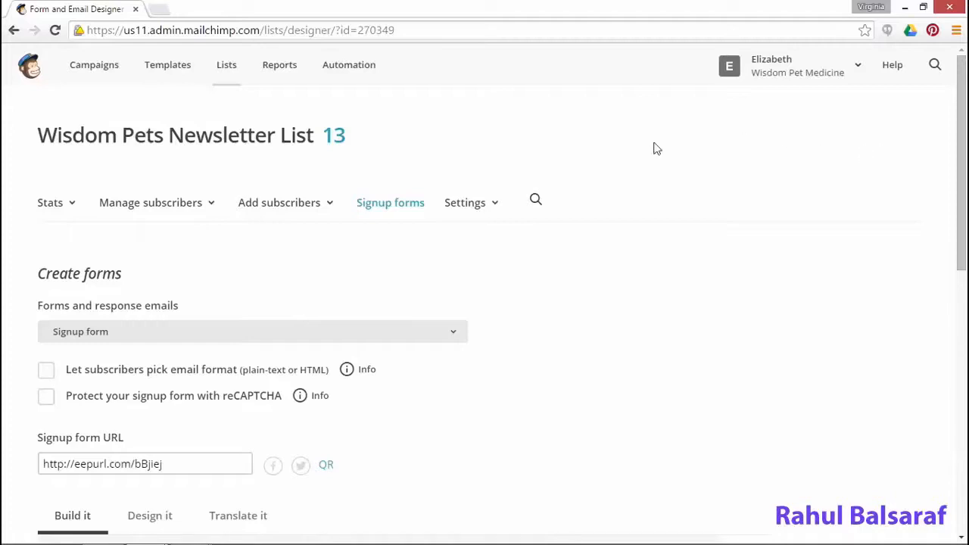
click(407, 337)
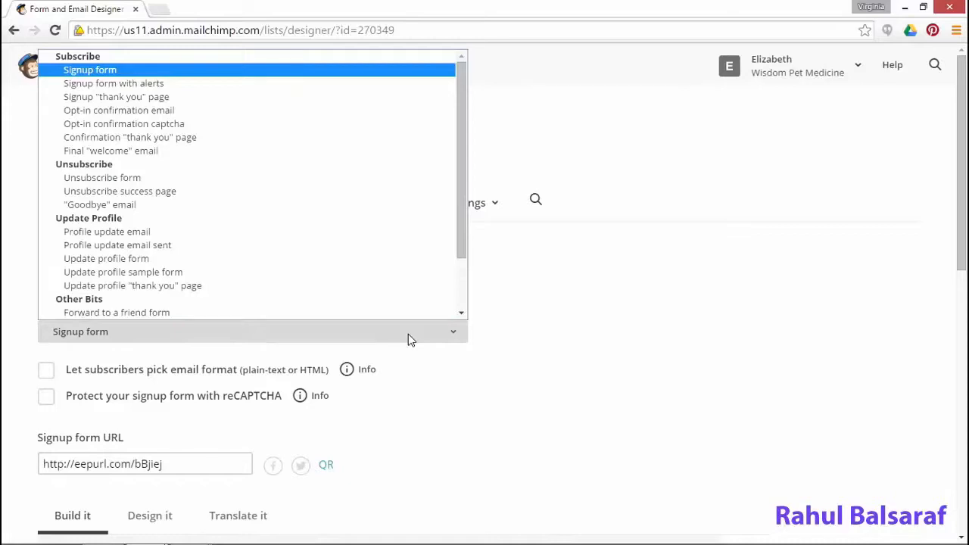
click(140, 71)
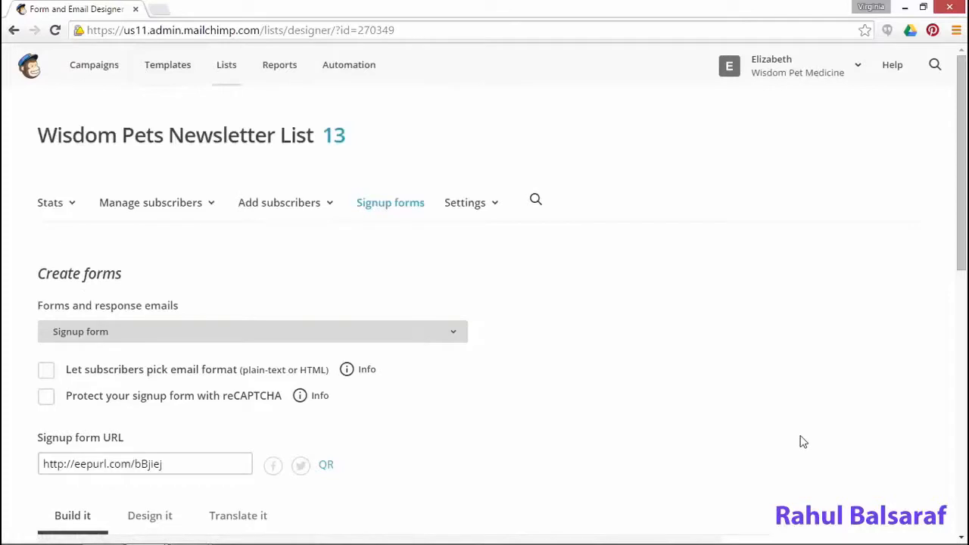
scroll(719, 443, down, 2)
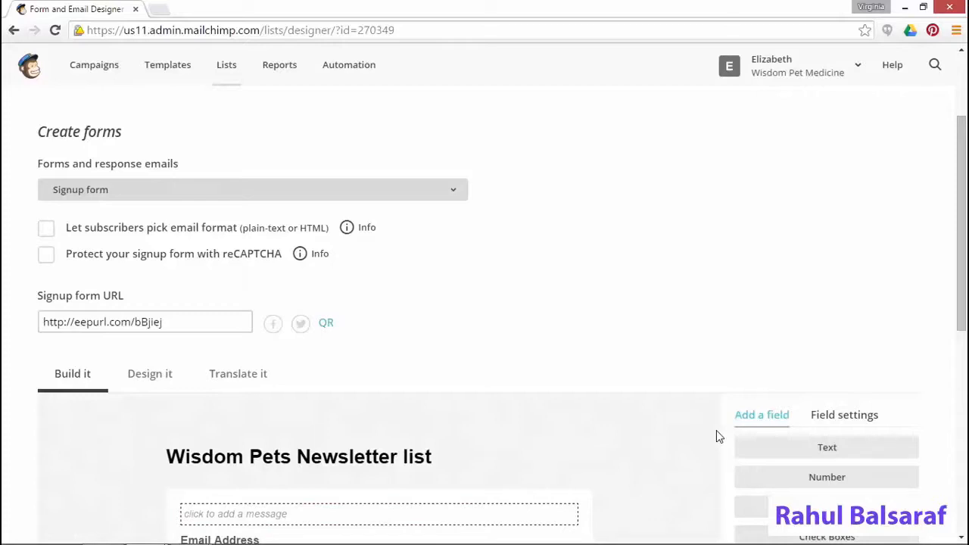
scroll(715, 431, down, 3)
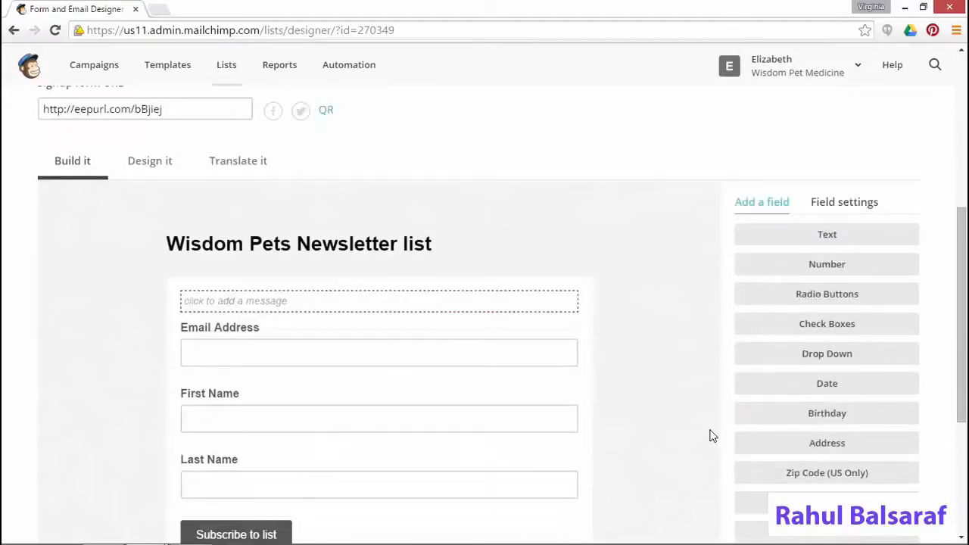
scroll(712, 435, down, 1)
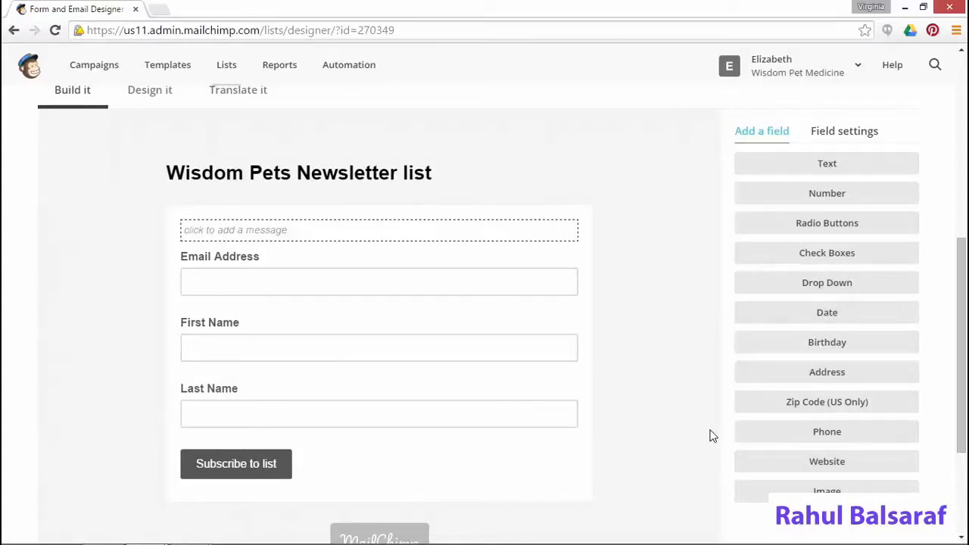
scroll(690, 398, up, 2)
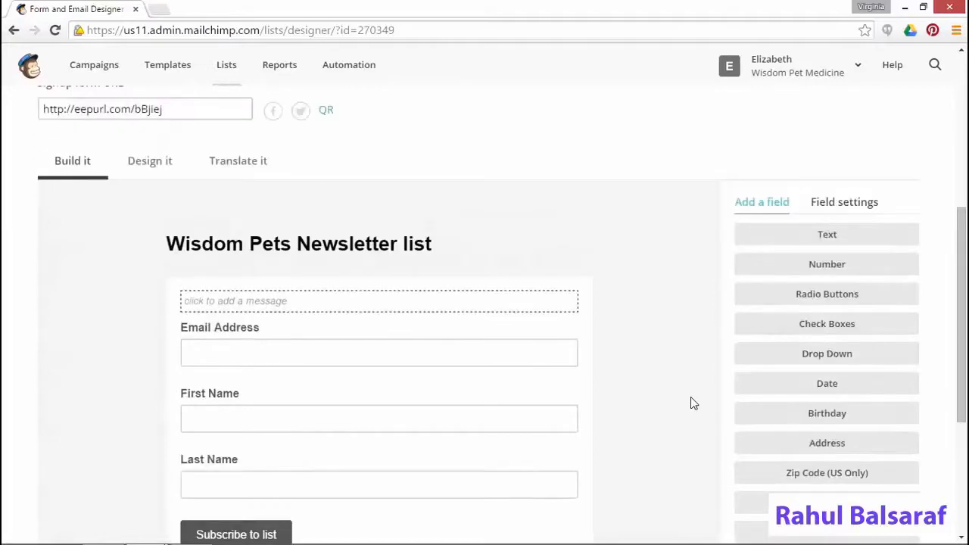
scroll(690, 405, down, 4)
scroll(691, 406, up, 2)
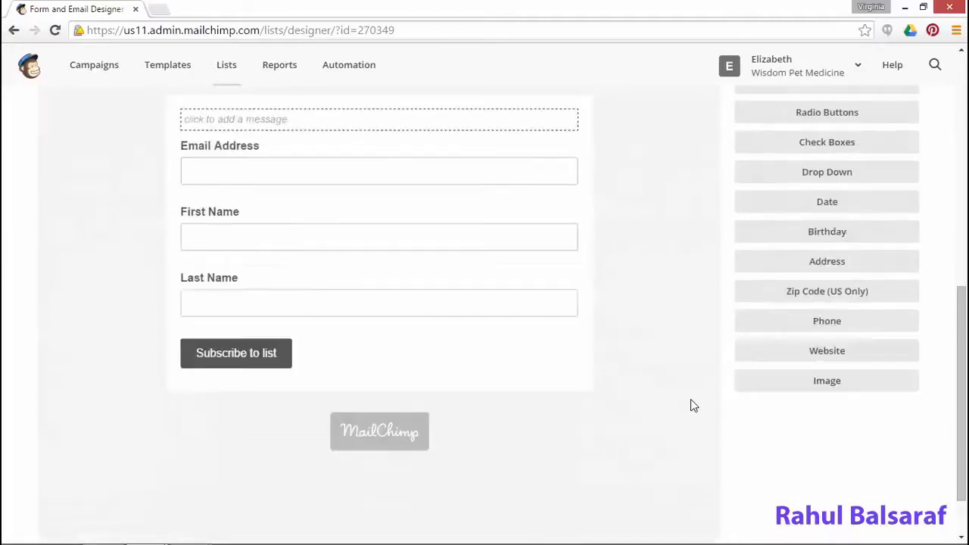
scroll(690, 405, down, 1)
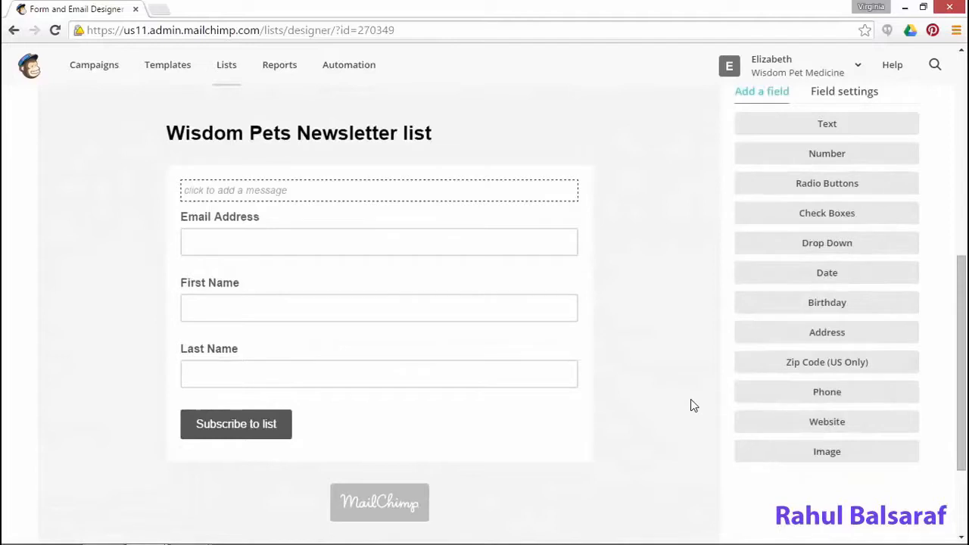
Add the form intro 'Sign up to receive our free newsletter for pet care tips and coupons.'
click(355, 196)
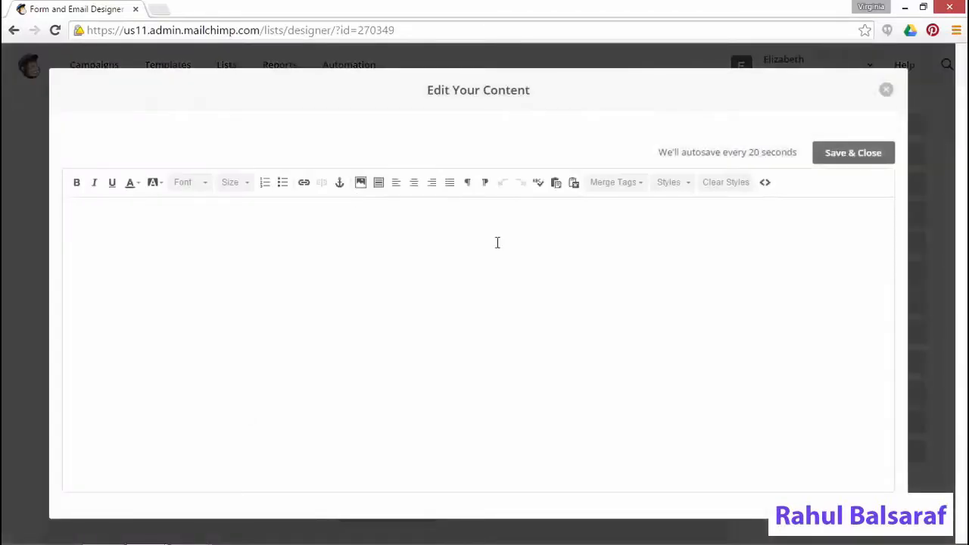
text(Sign up to re)
text(ceive our free newsletter for pet care tips and coupons.)
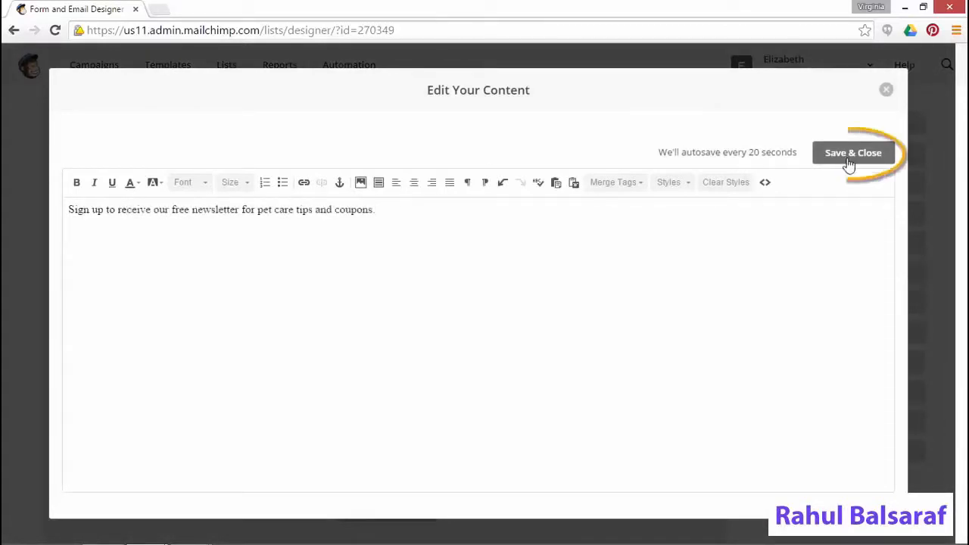
click(848, 155)
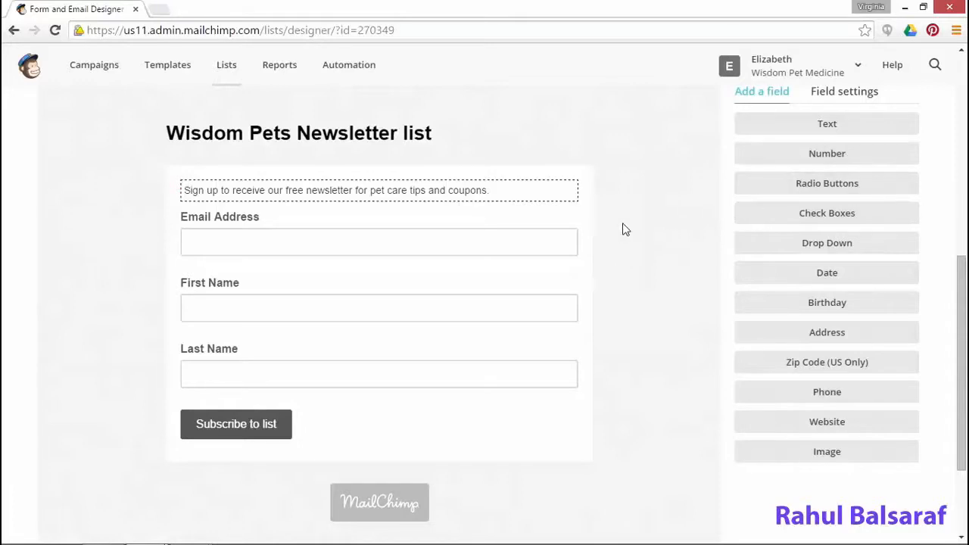
click(456, 246)
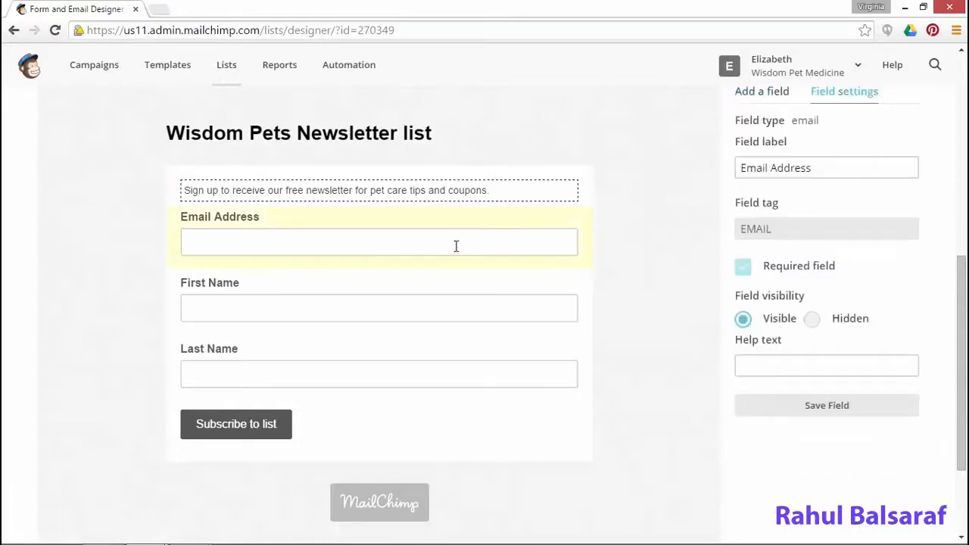
click(854, 173)
drag(846, 169, 693, 180)
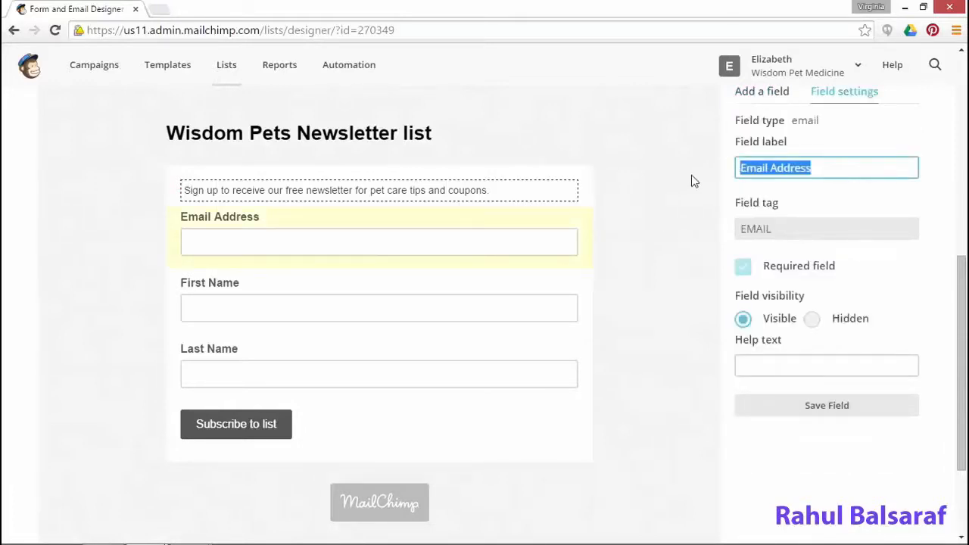
text(Please share your email address)
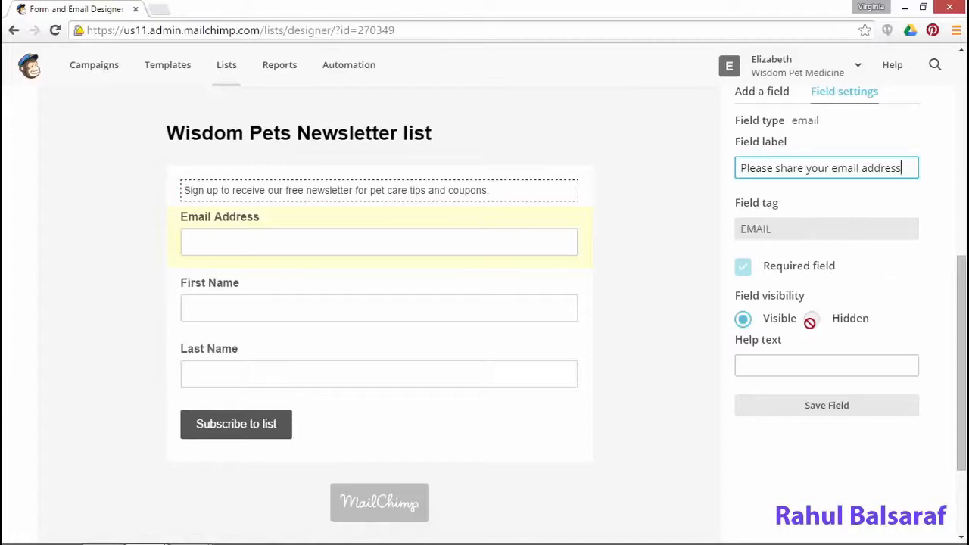
click(813, 366)
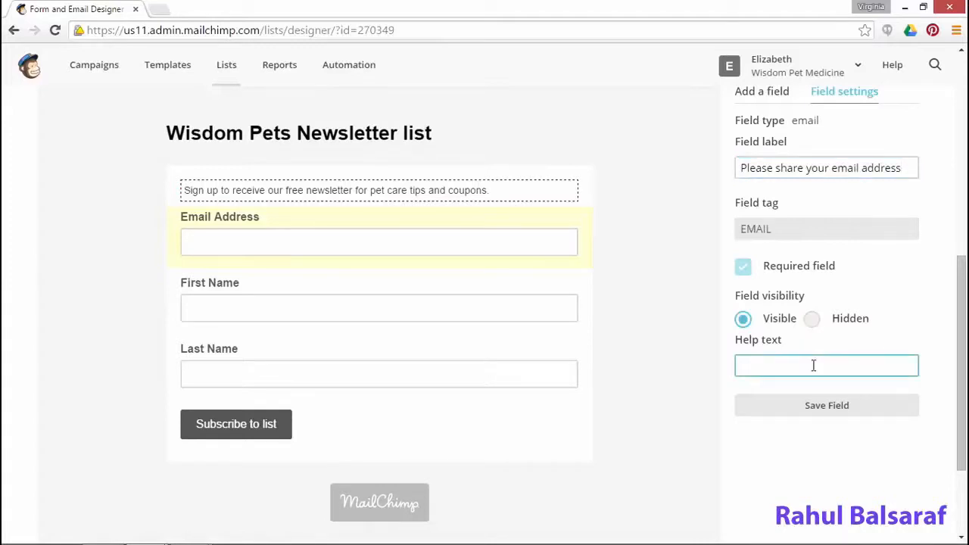
text(Example: name@system.com)
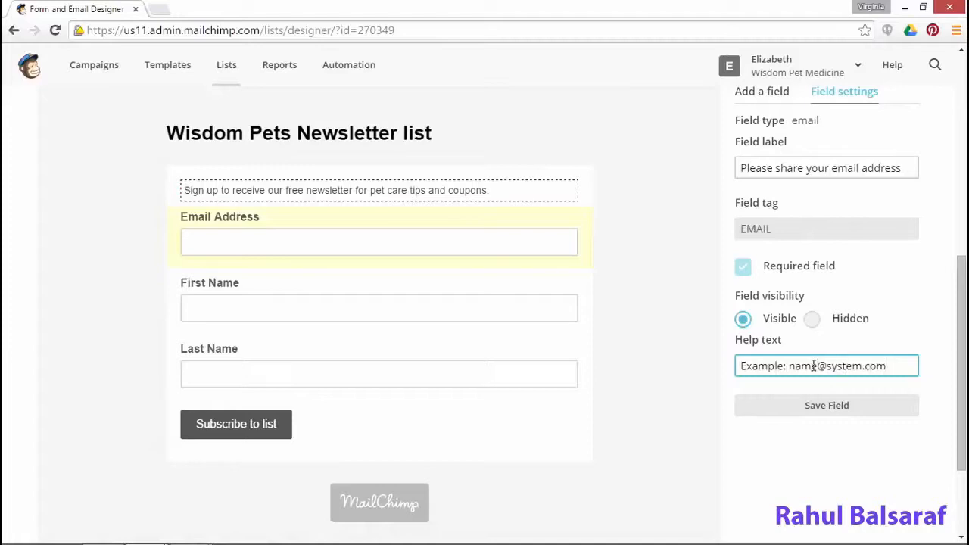
click(826, 407)
click(824, 407)
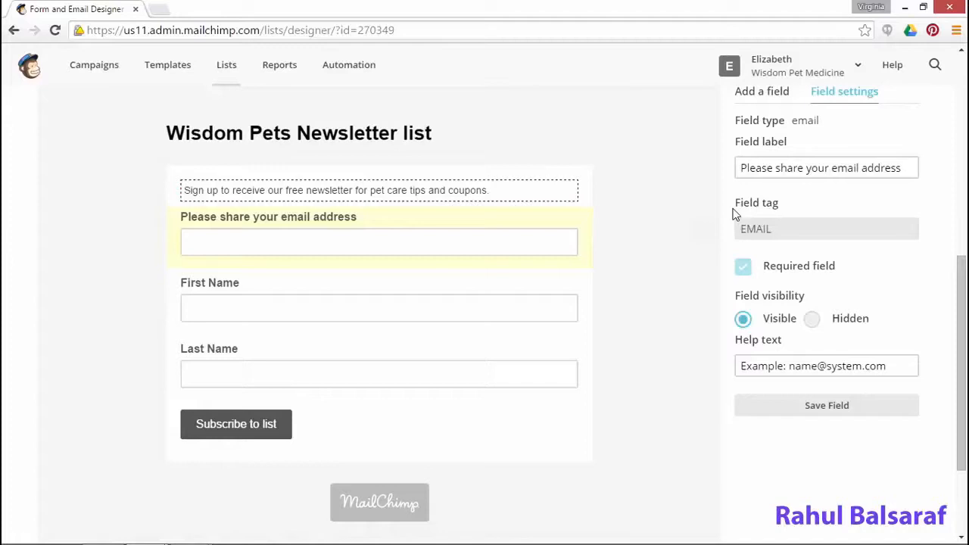
scroll(646, 212, up, 2)
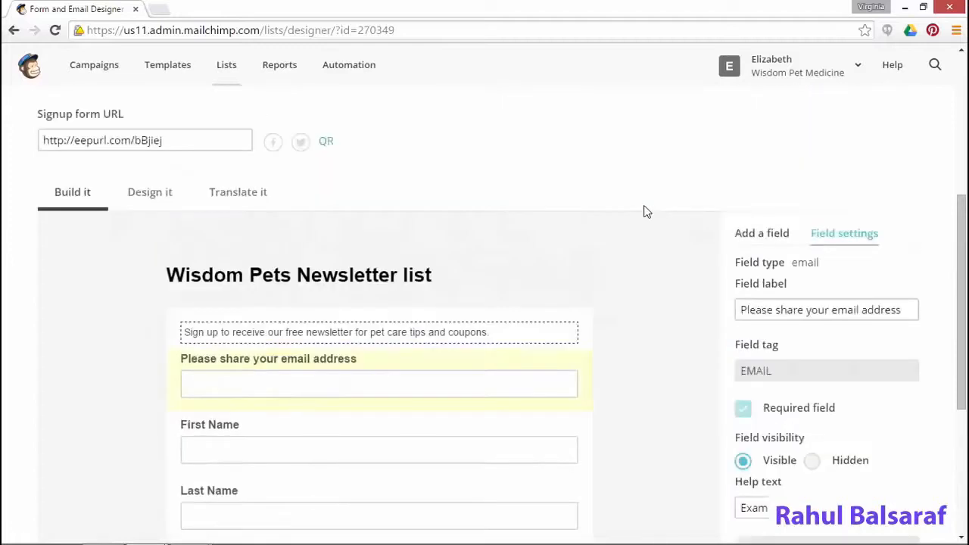
Preview the signup form with alerts, then switch to the Signup 'thank you' page
scroll(646, 212, up, 3)
scroll(495, 179, up, 2)
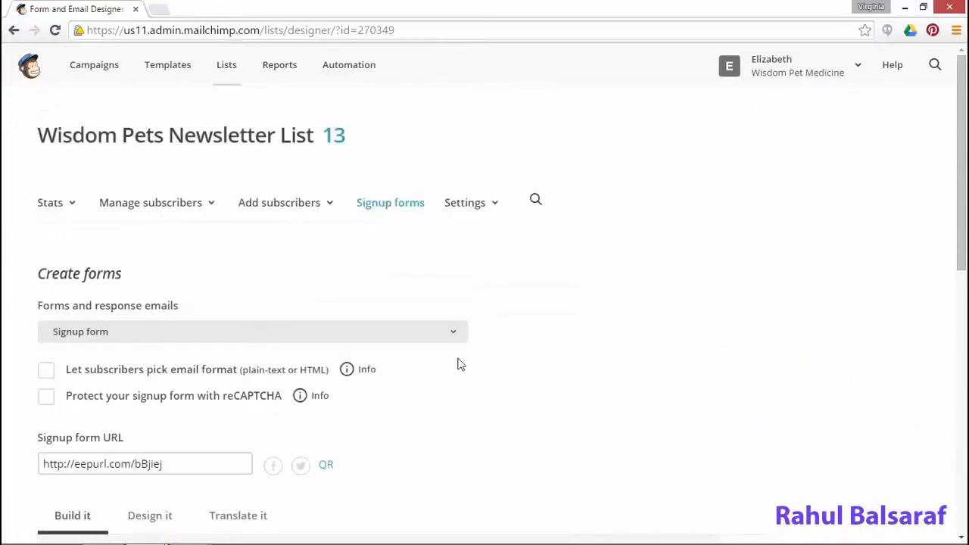
click(442, 333)
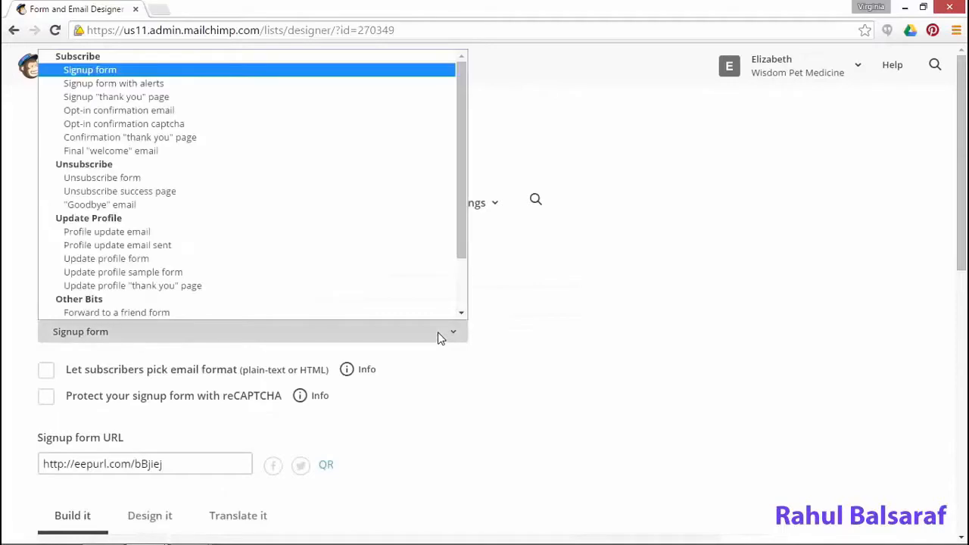
click(135, 86)
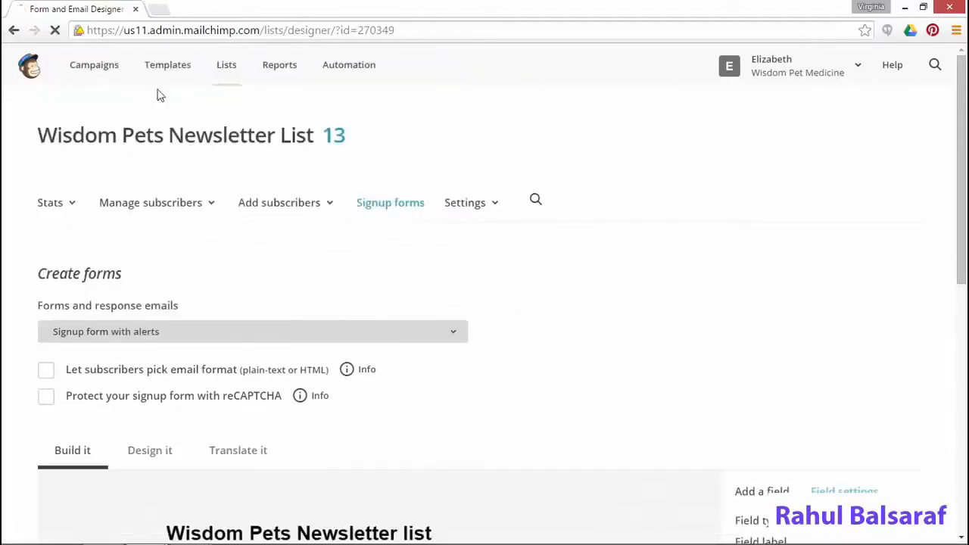
scroll(755, 353, down, 4)
scroll(755, 353, down, 2)
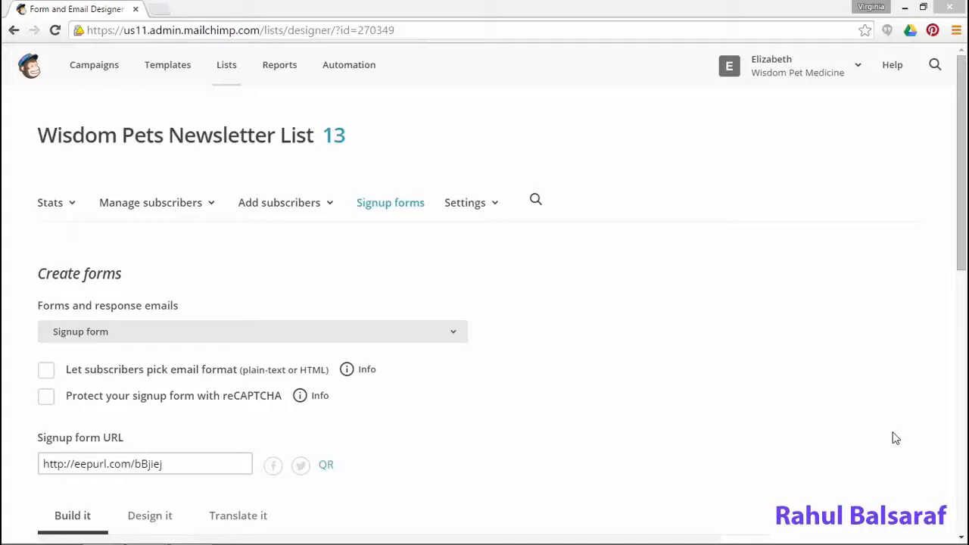
click(447, 338)
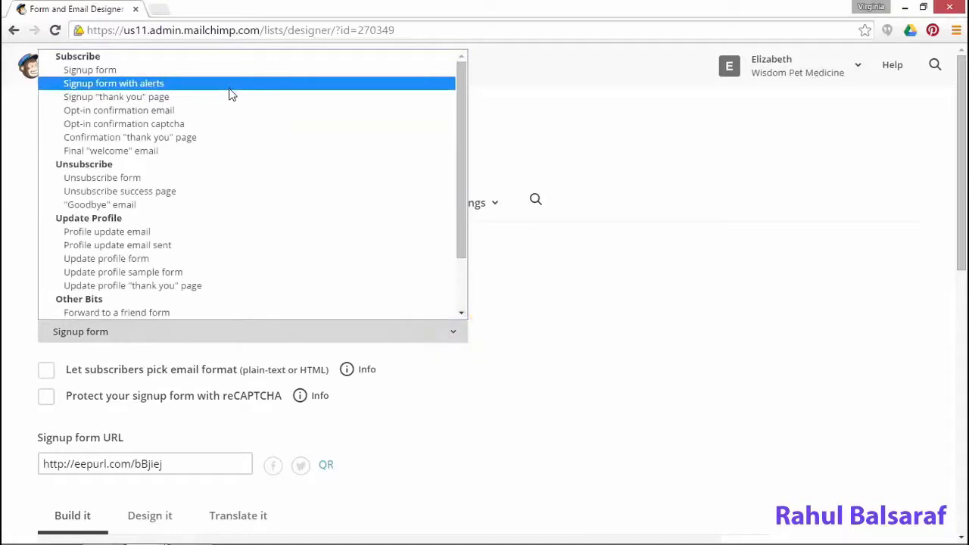
click(227, 106)
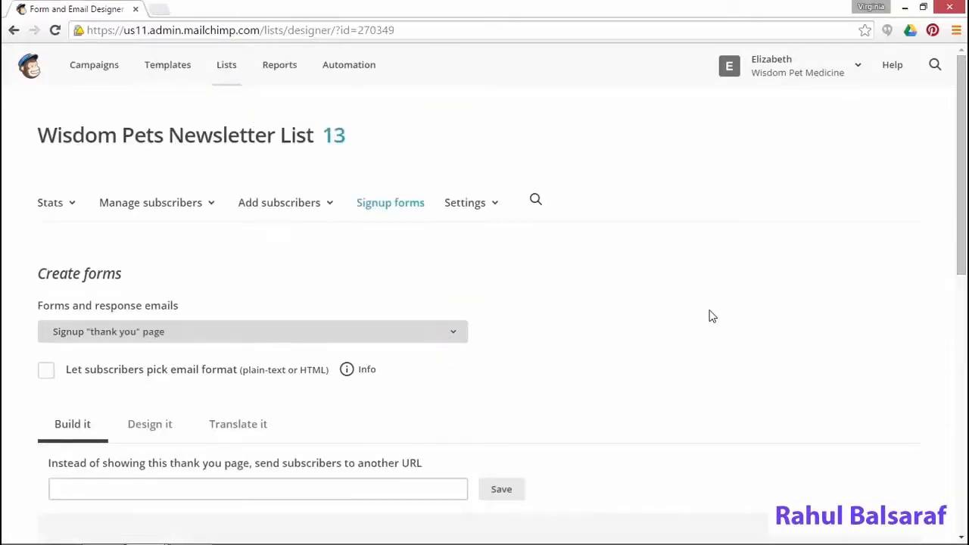
Review the 'Almost finished...' thank-you page, then choose the opt-in confirmation email
scroll(710, 318, down, 2)
scroll(710, 320, down, 2)
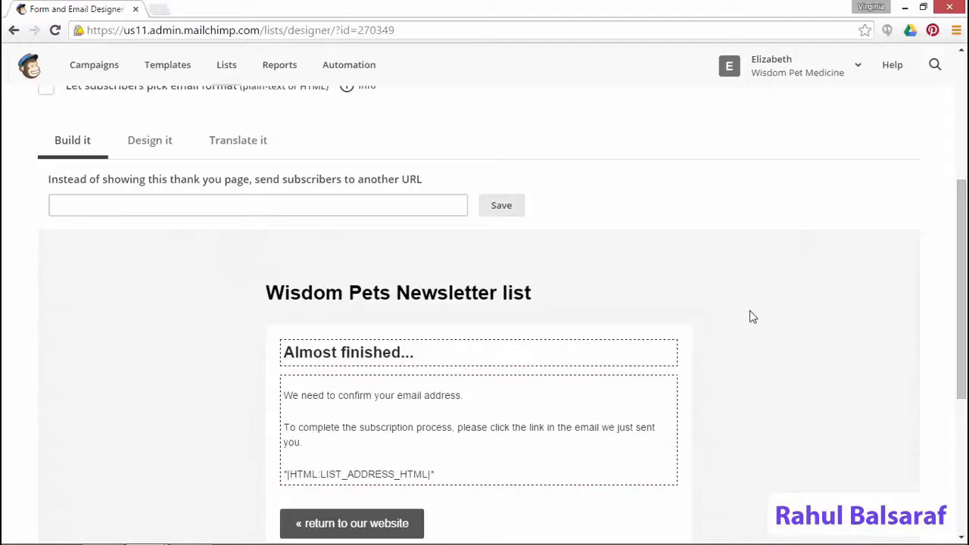
scroll(532, 222, up, 4)
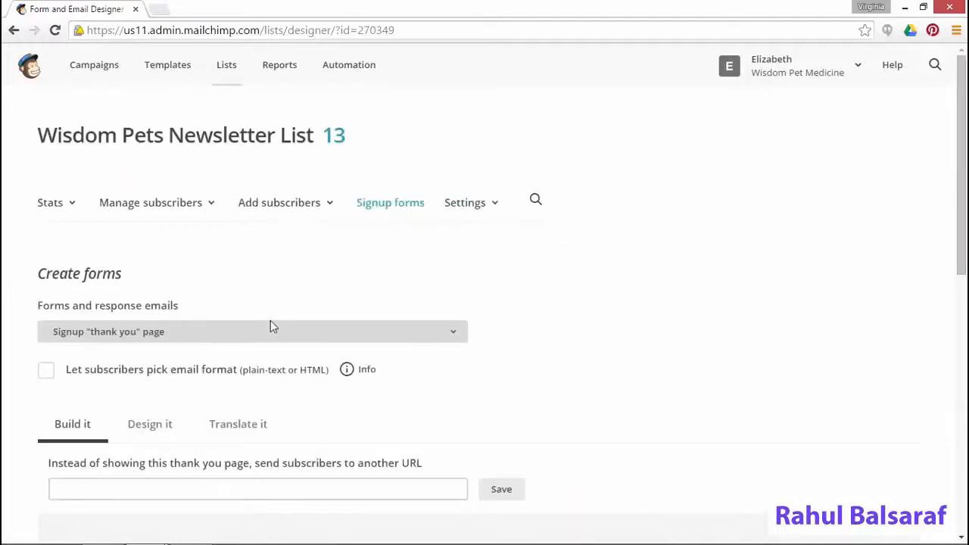
click(349, 339)
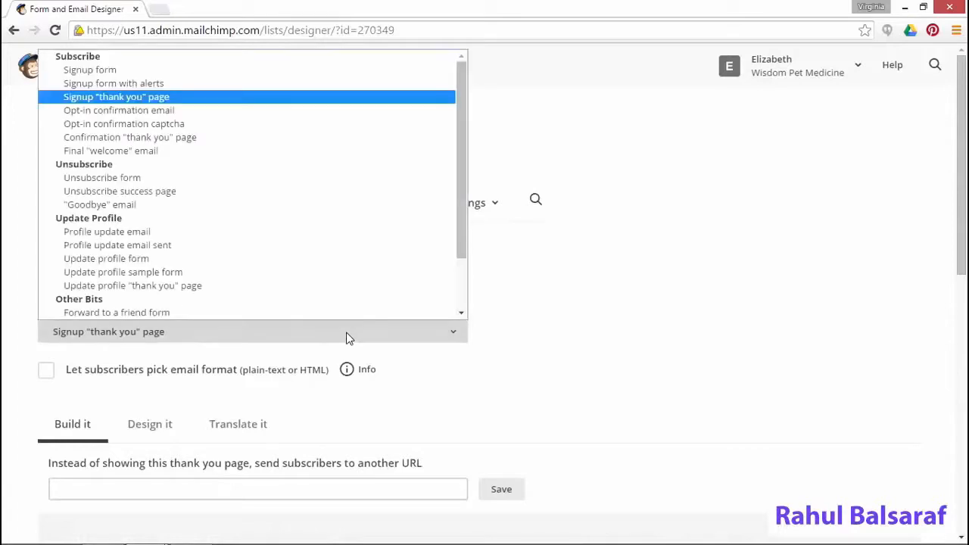
Review the 'Please Confirm Subscription' opt-in email and reopen the forms and response emails list
click(125, 113)
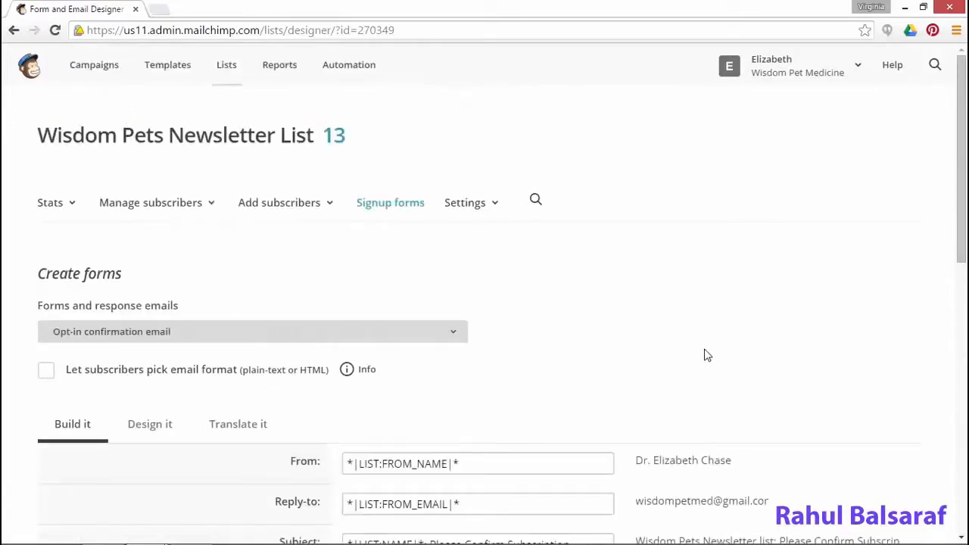
scroll(704, 355, down, 1)
scroll(704, 355, down, 4)
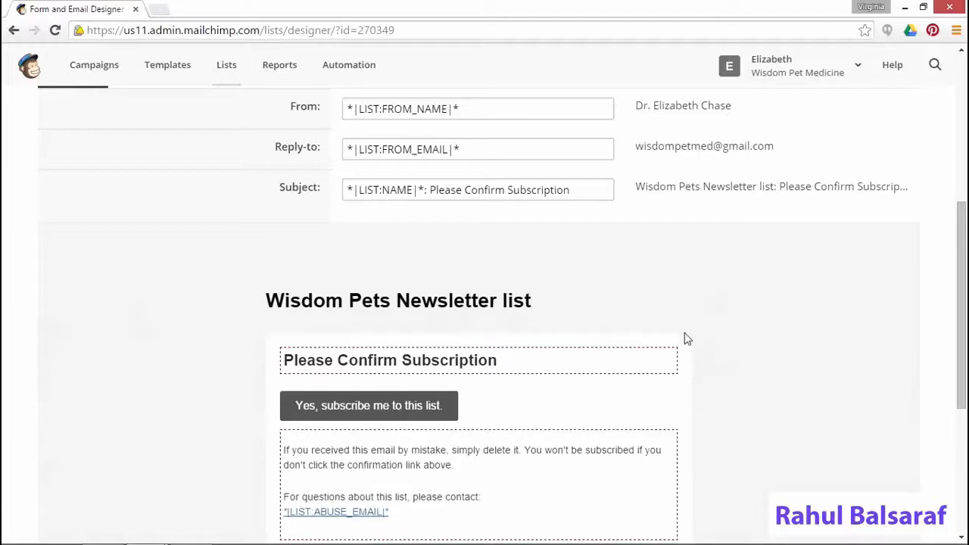
scroll(690, 341, up, 5)
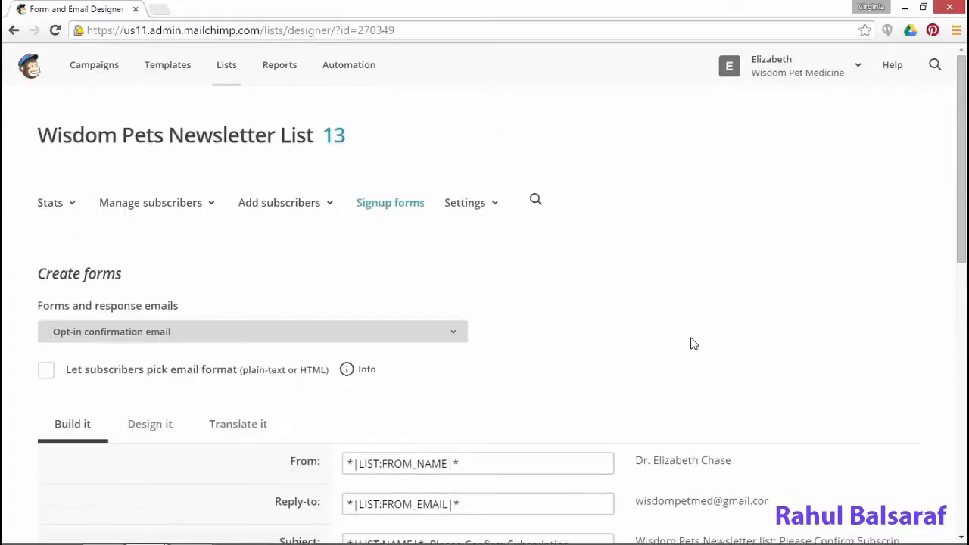
click(344, 333)
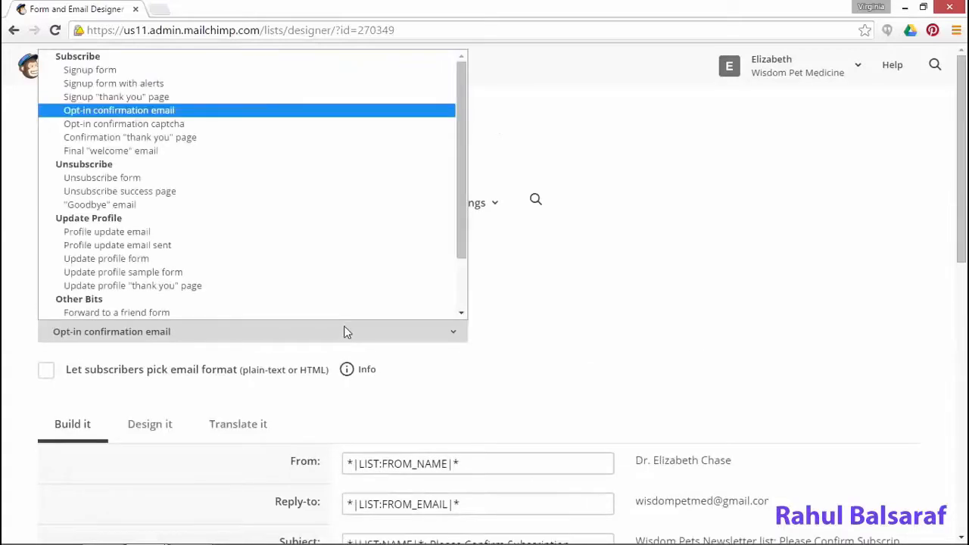
Switch to the Final 'welcome' email and look over its content
click(175, 154)
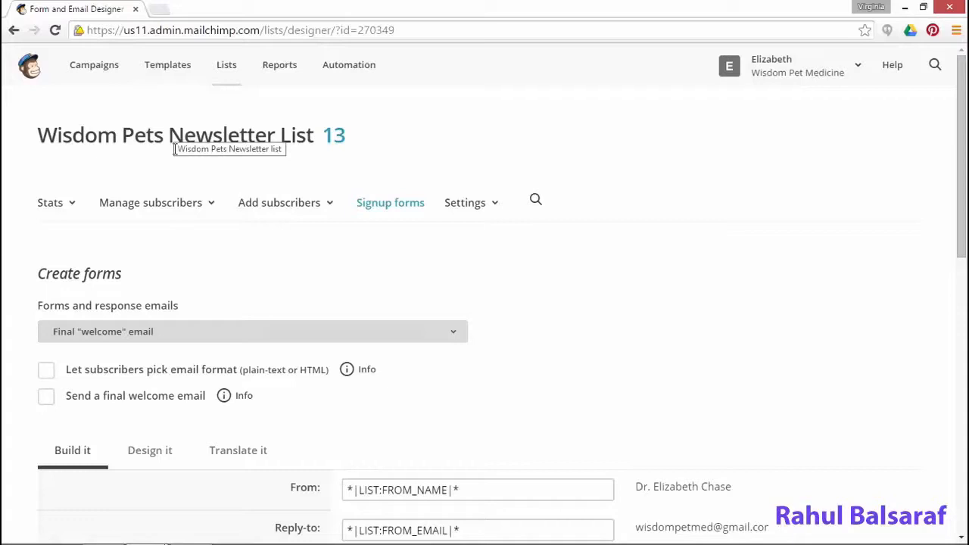
scroll(462, 394, down, 5)
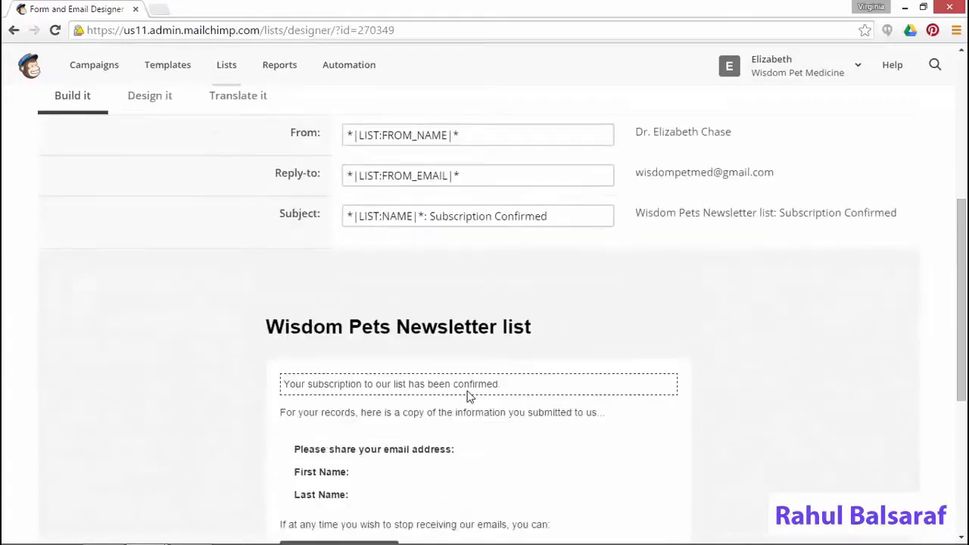
scroll(470, 396, down, 3)
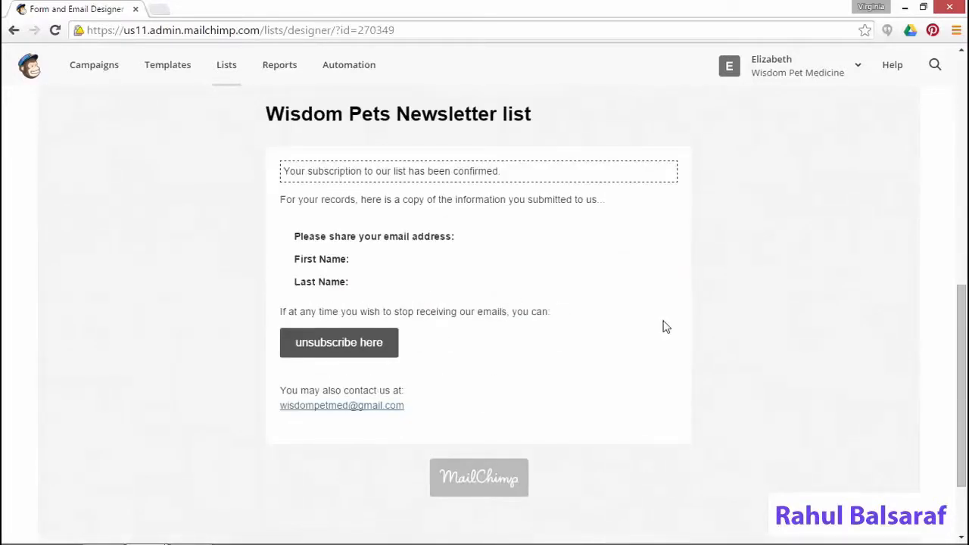
scroll(482, 258, up, 1)
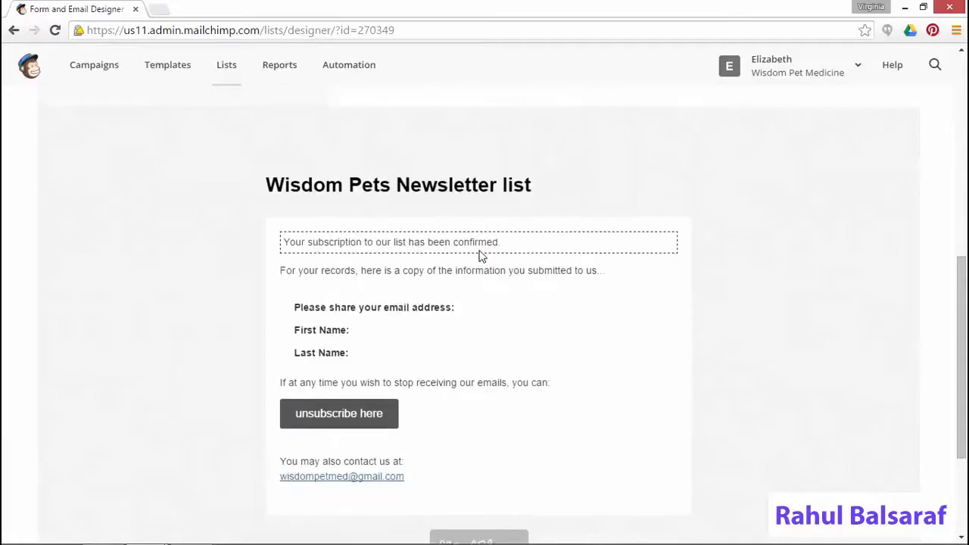
scroll(479, 256, up, 1)
Edit the confirmation text, adding a new line below it for the free-ebook message
click(666, 296)
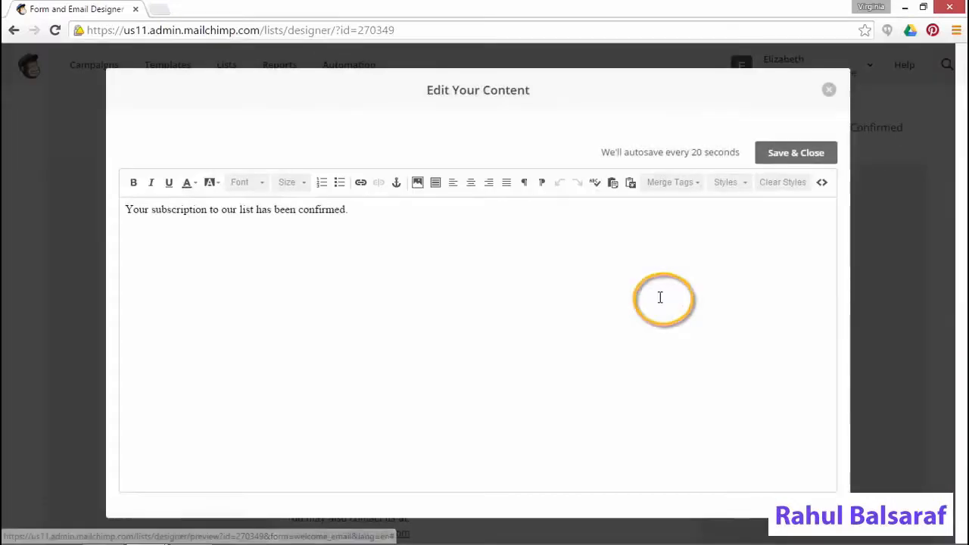
click(363, 213)
key(Return)
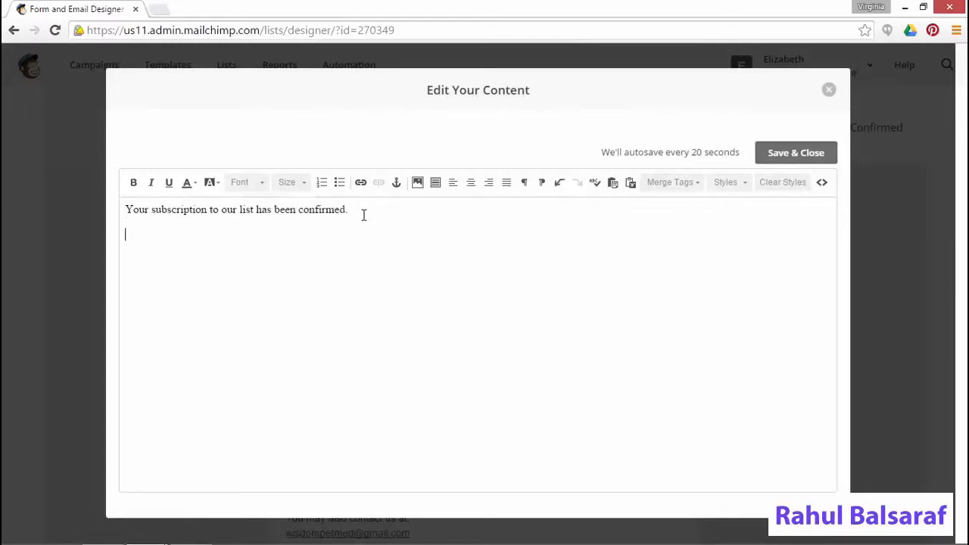
text(Pleae)
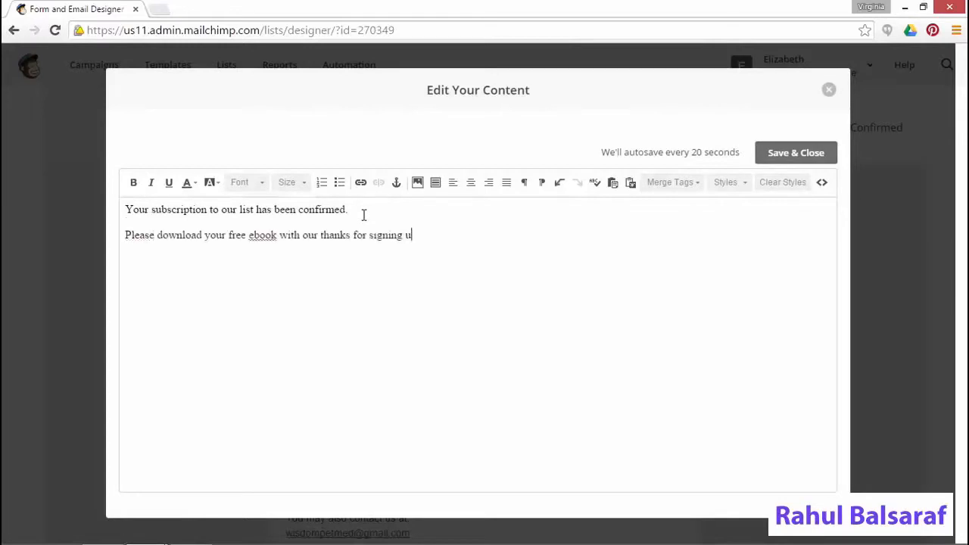
text(p!)
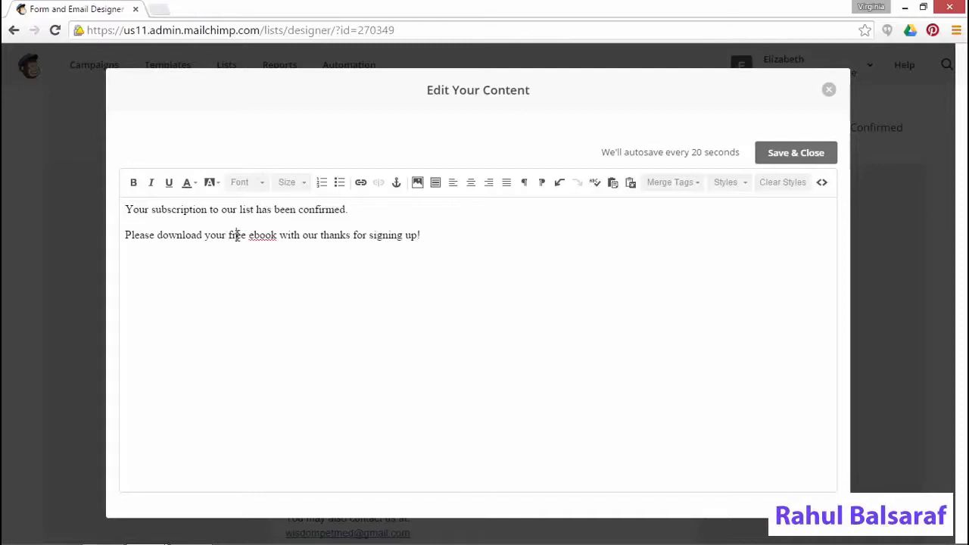
Link 'free ebook' to the uploaded CaringNewPuppy.pdf, opening in a new window, and save the text
drag(228, 235, 278, 235)
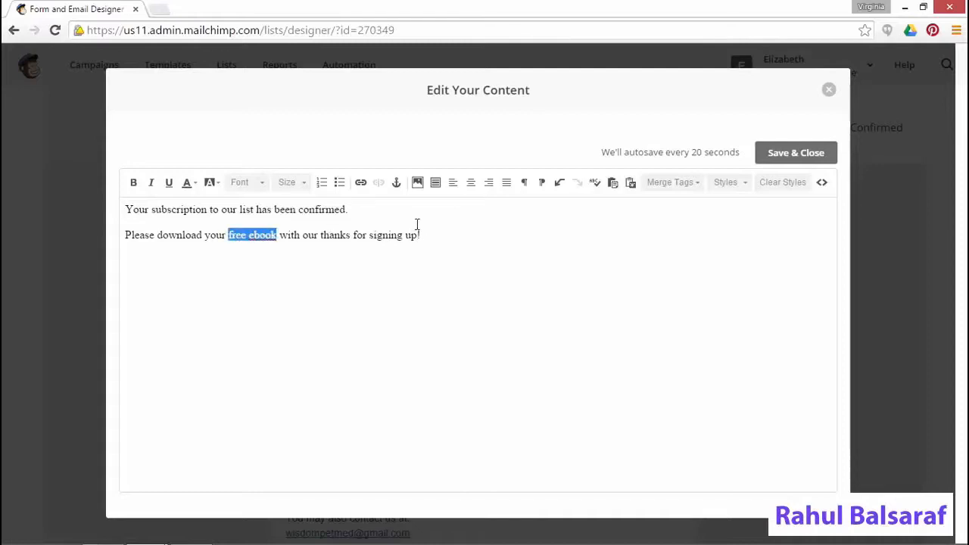
click(364, 187)
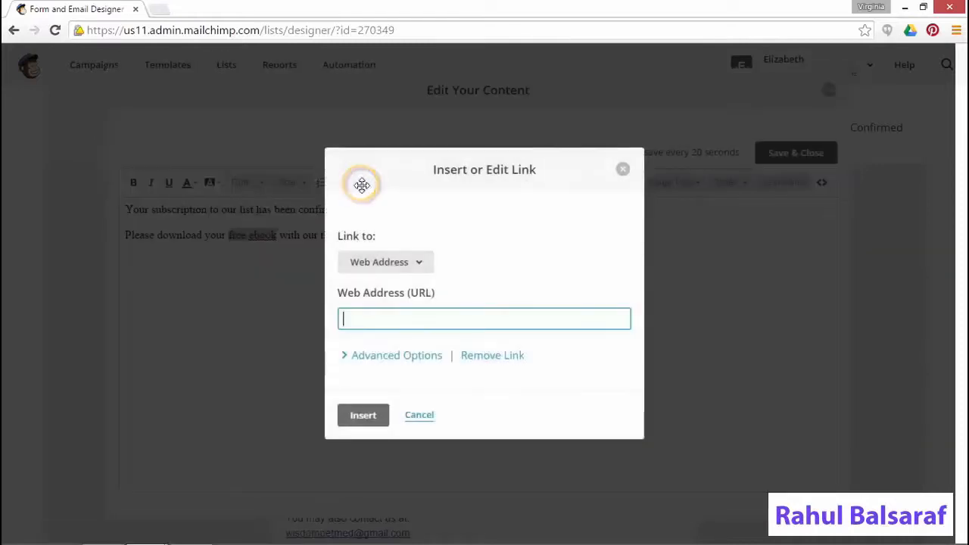
click(398, 265)
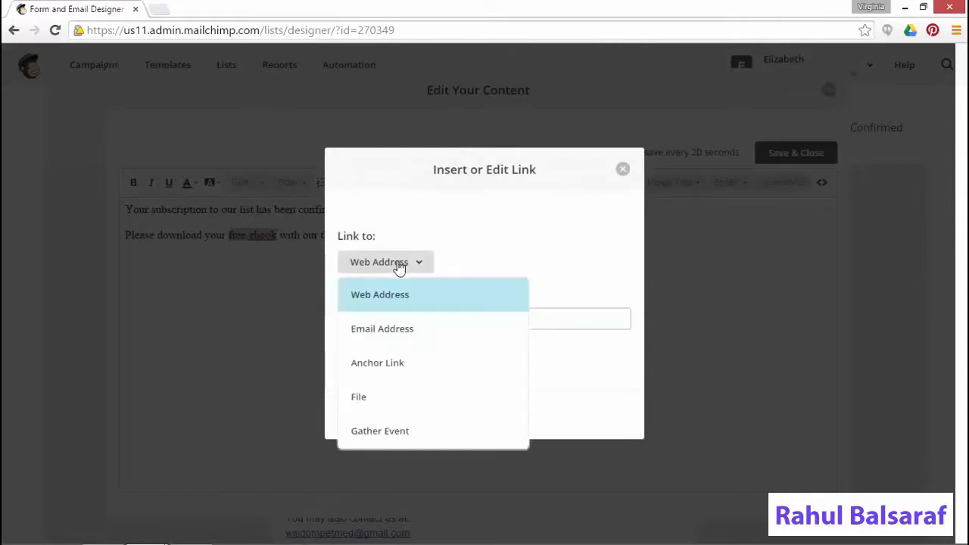
click(365, 401)
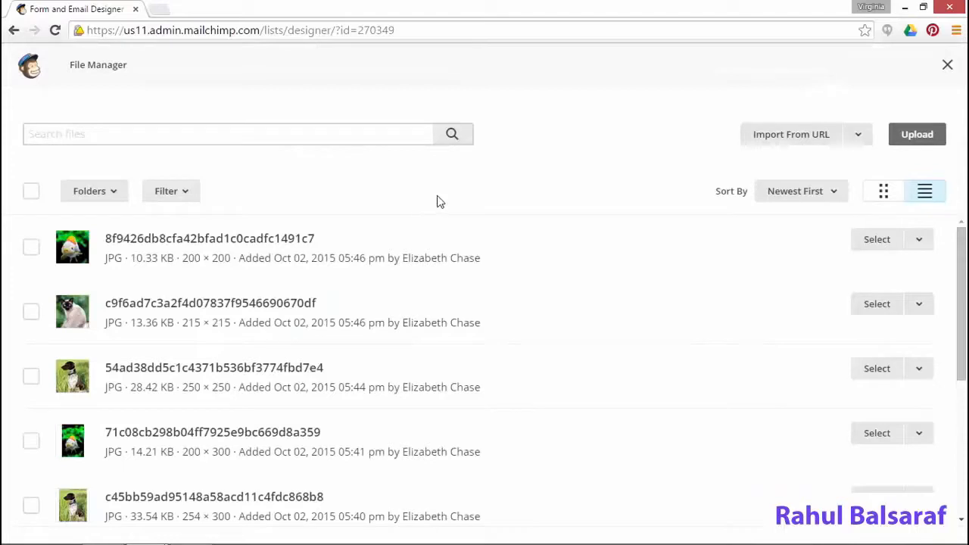
click(931, 136)
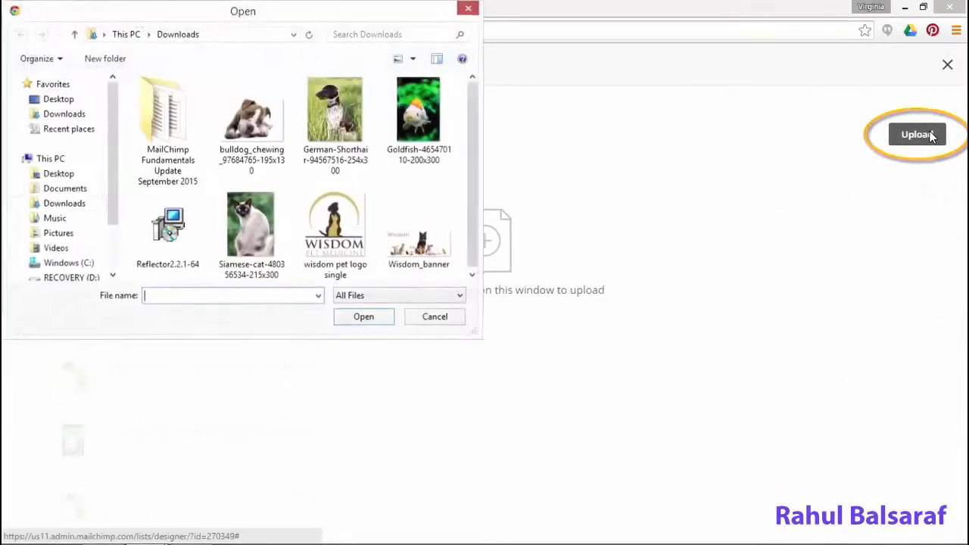
double_click(188, 157)
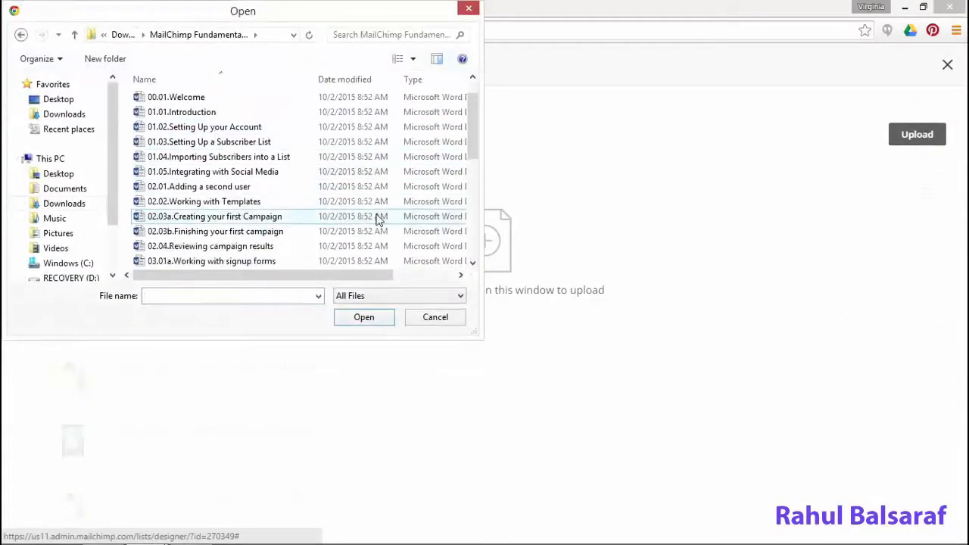
scroll(376, 216, down, 6)
click(209, 220)
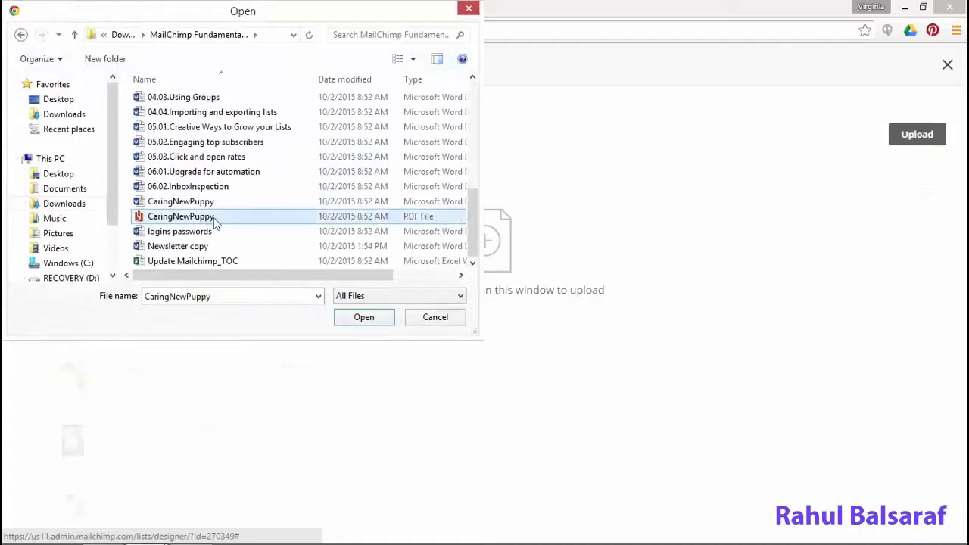
click(365, 318)
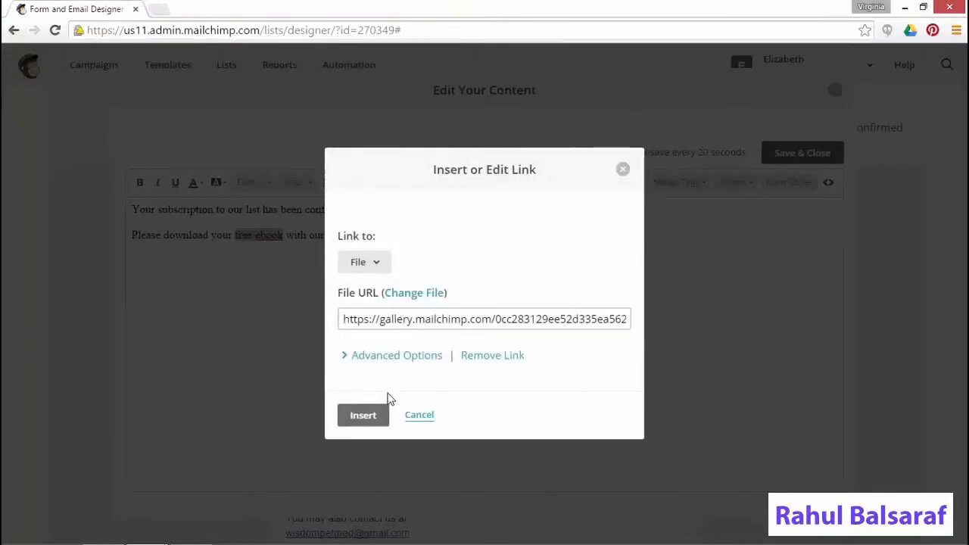
click(393, 361)
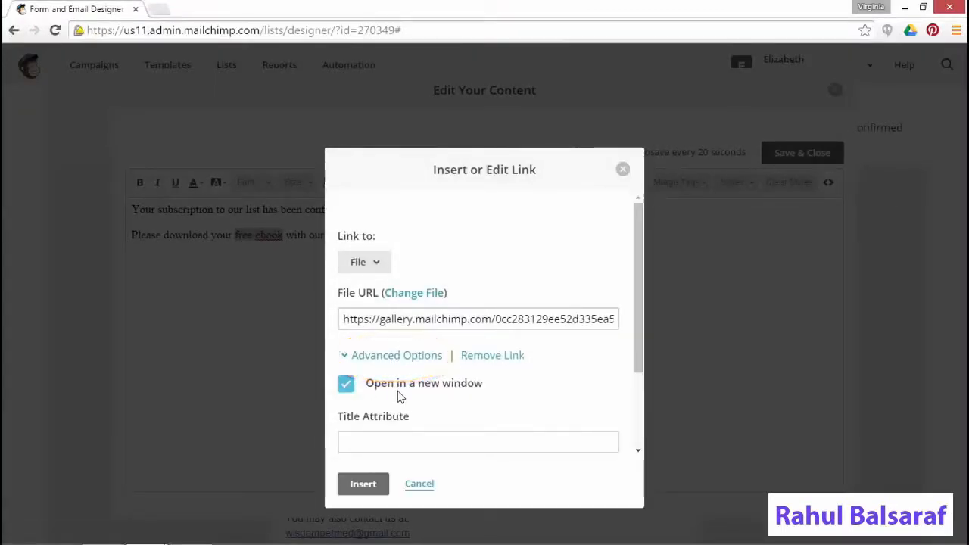
click(365, 485)
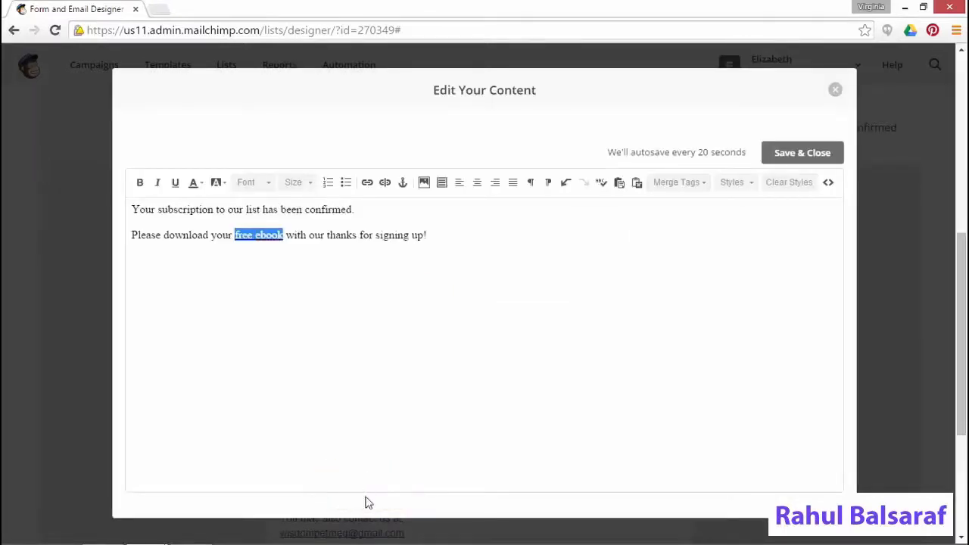
click(816, 156)
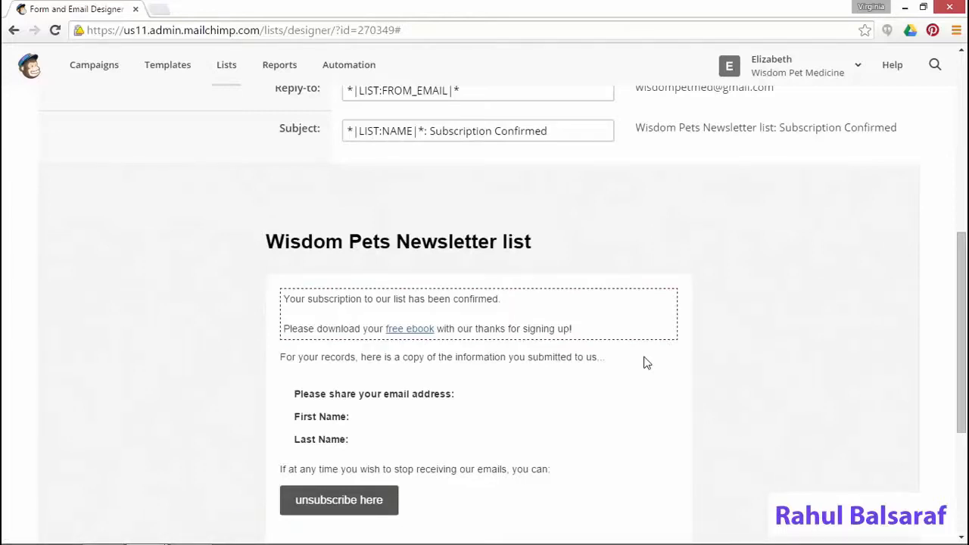
Check the updated welcome email preview and reopen the forms and response emails list
scroll(646, 363, down, 3)
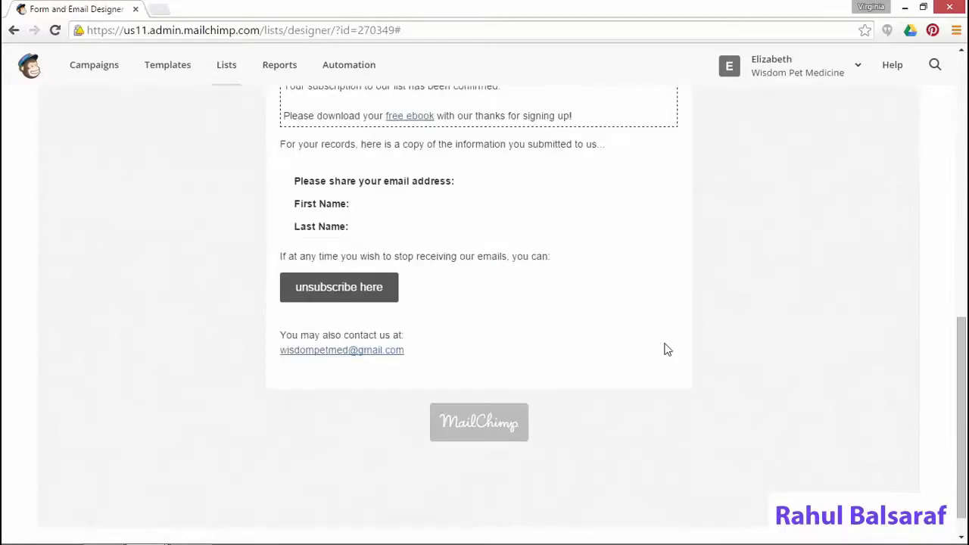
scroll(606, 383, up, 10)
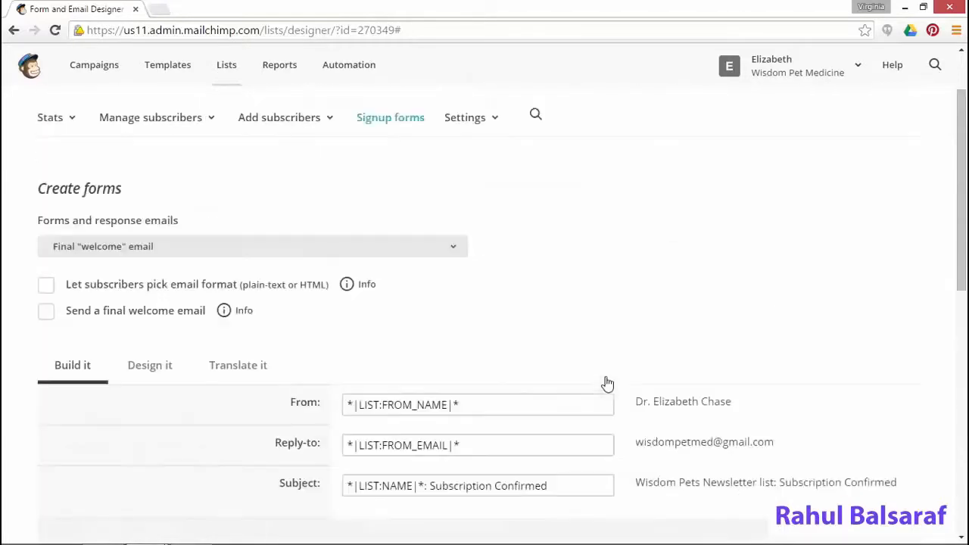
click(452, 334)
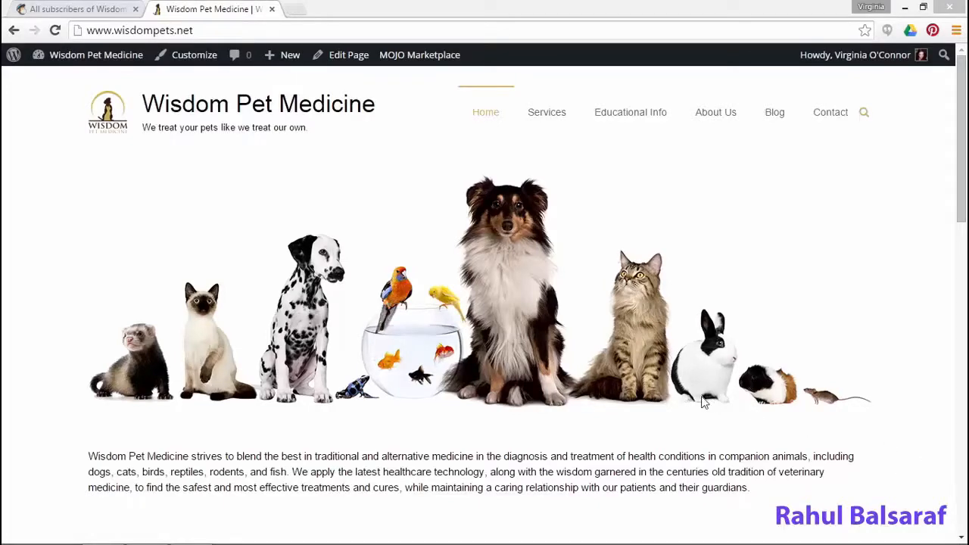
Scroll the wisdompets.net homepage to its Newsletter signup footer, then return to MailChimp
scroll(725, 386, down, 8)
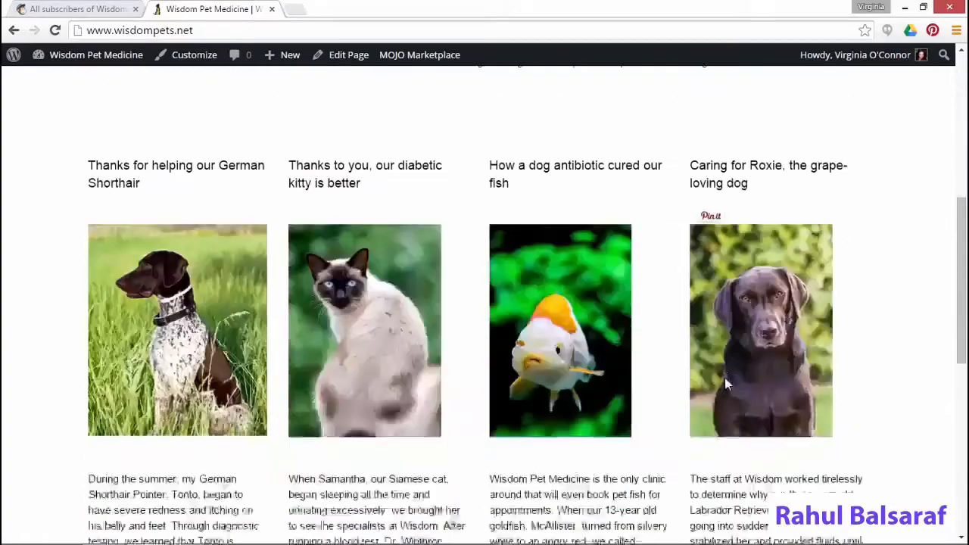
scroll(726, 381, down, 4)
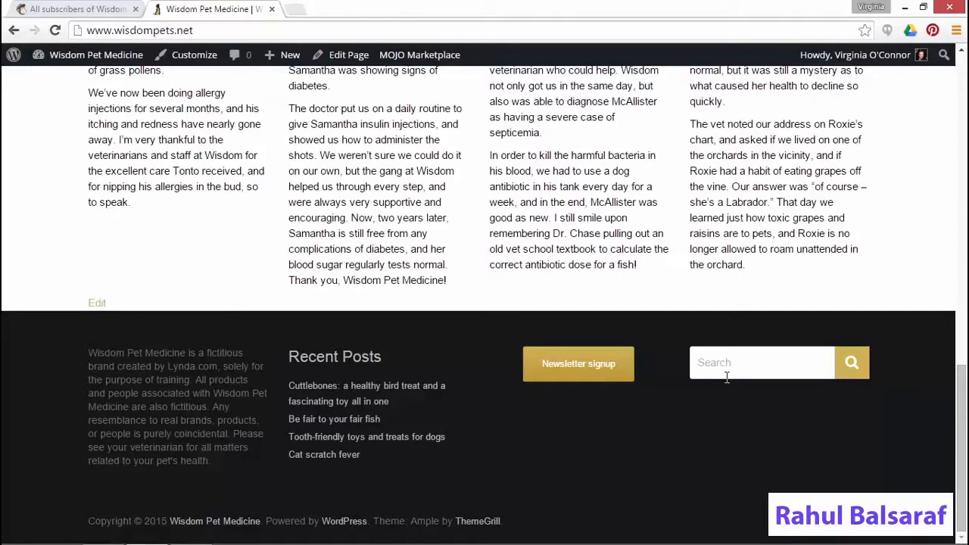
click(61, 11)
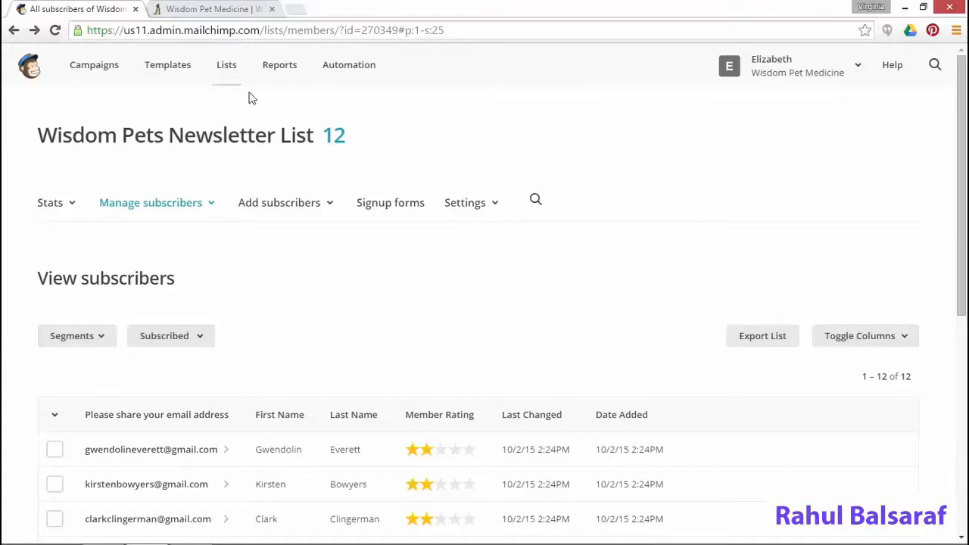
Open the general forms designer for the Wisdom Pets Newsletter list from Lists
click(230, 70)
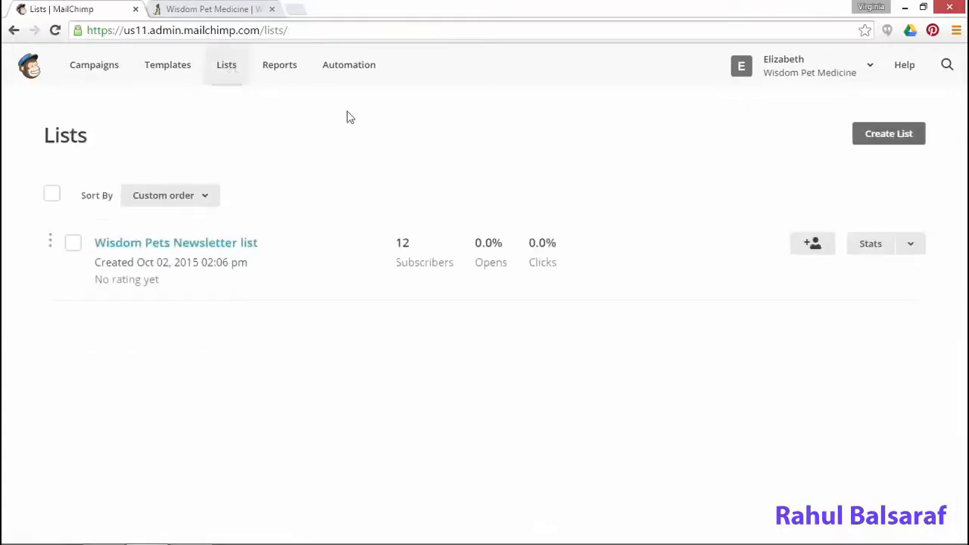
click(913, 246)
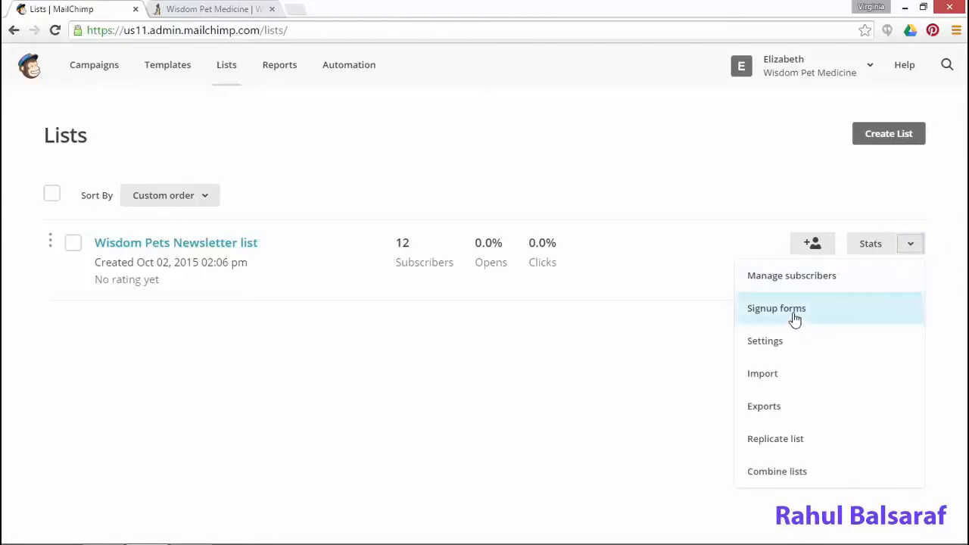
click(793, 312)
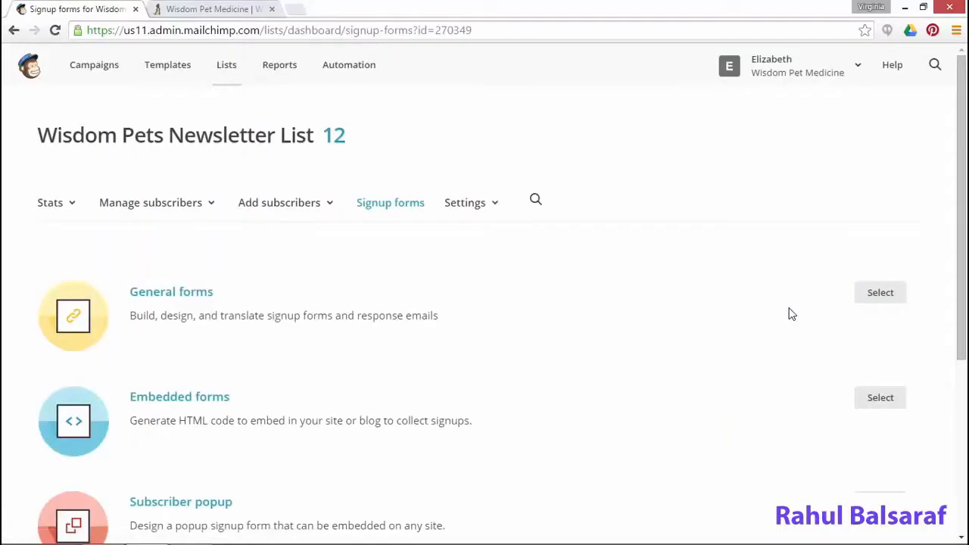
click(881, 297)
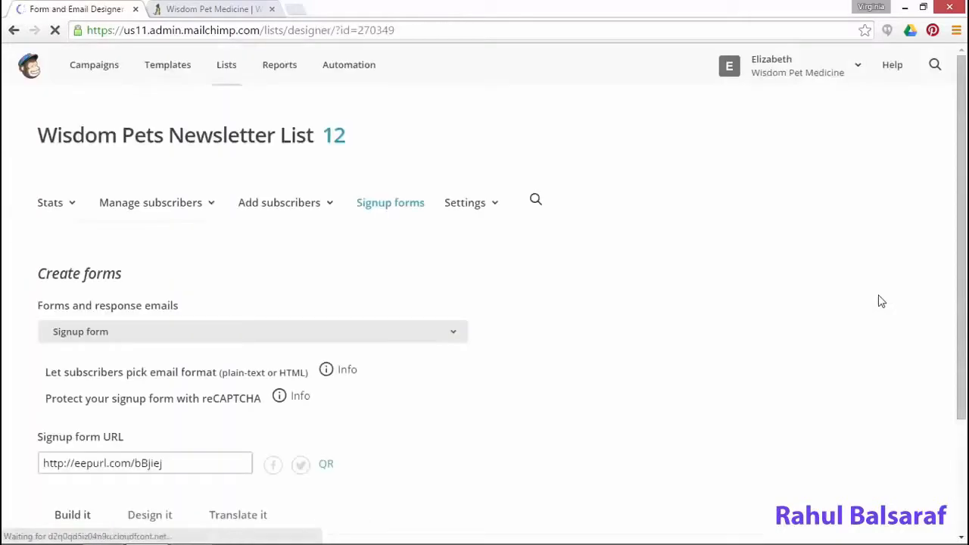
drag(225, 461, 42, 464)
right_click(117, 463)
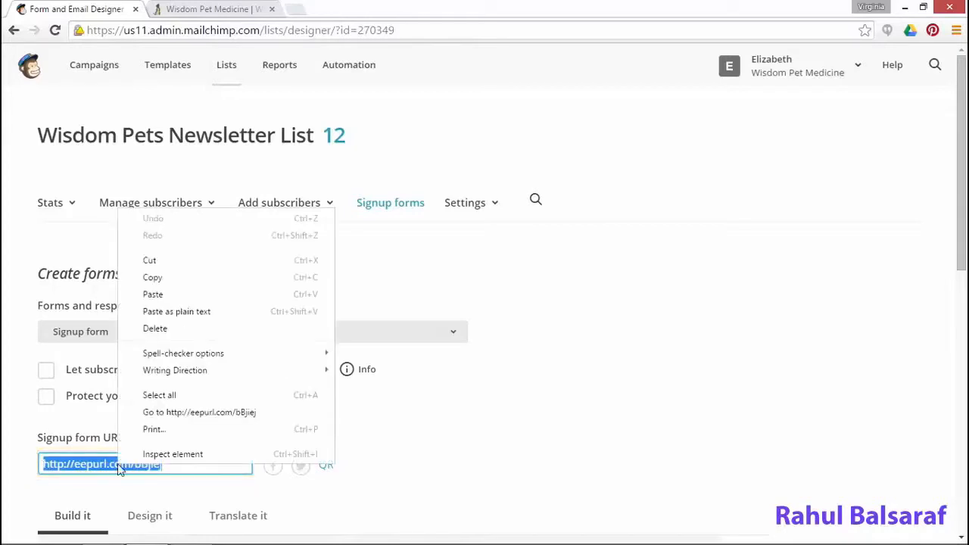
click(162, 279)
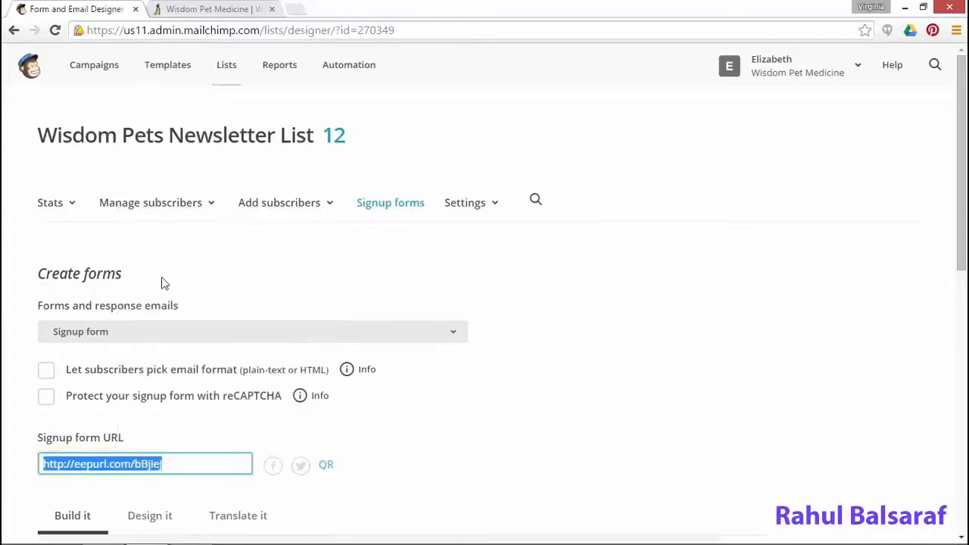
click(809, 219)
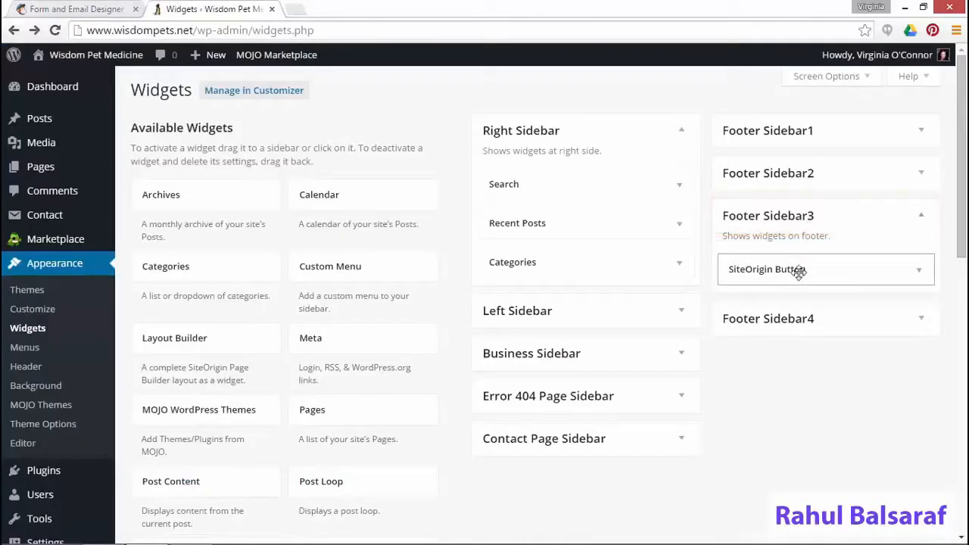
click(799, 273)
drag(654, 363, 481, 356)
key(ctrl+c)
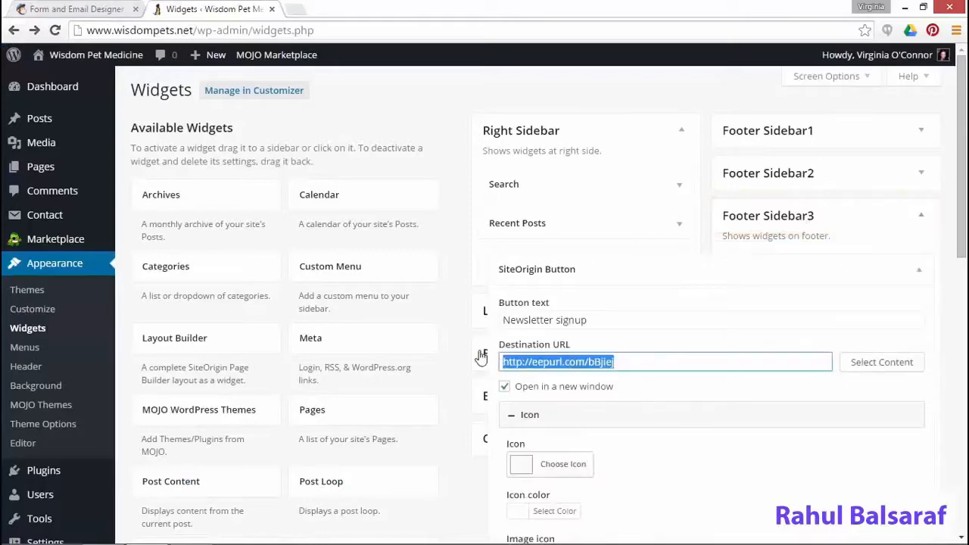
key(BackSpace)
key(ctrl+v)
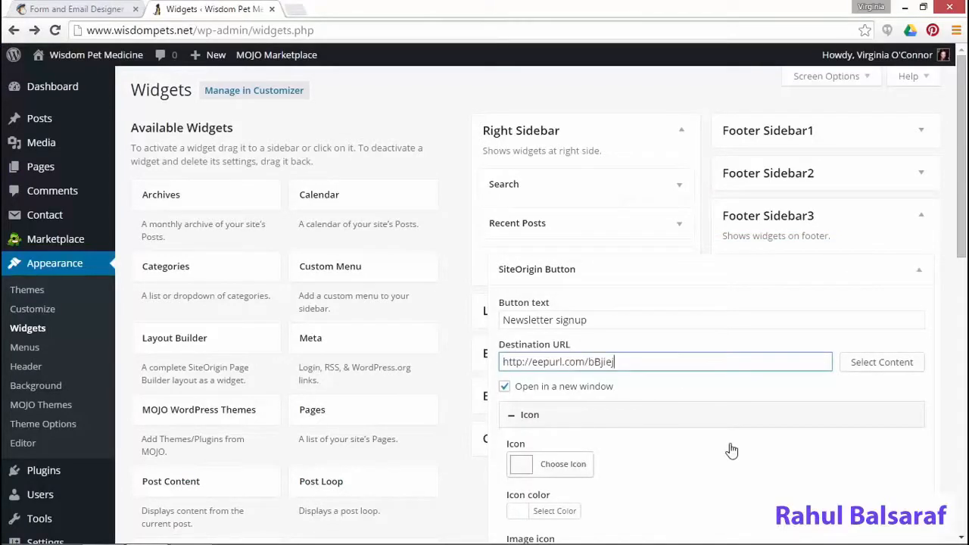
scroll(731, 447, down, 1)
scroll(731, 449, down, 4)
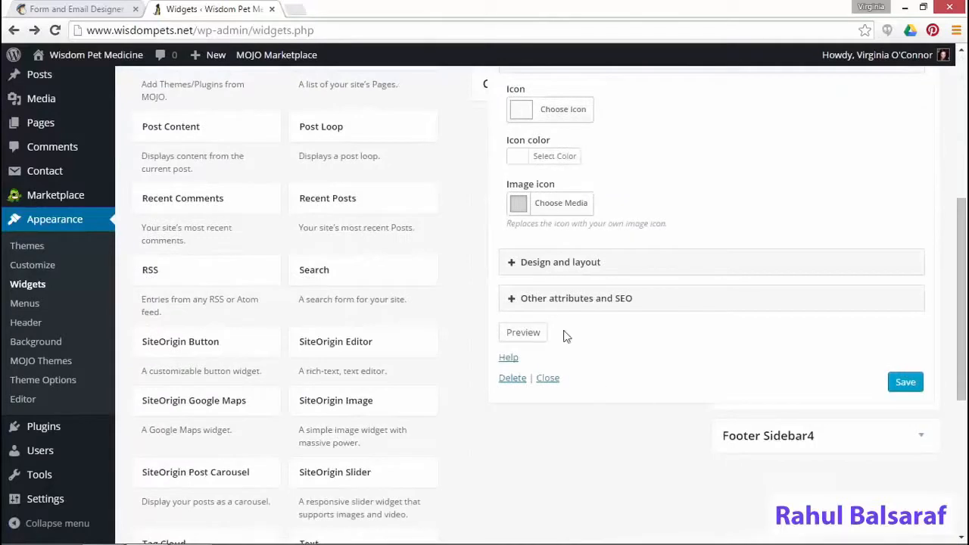
click(905, 383)
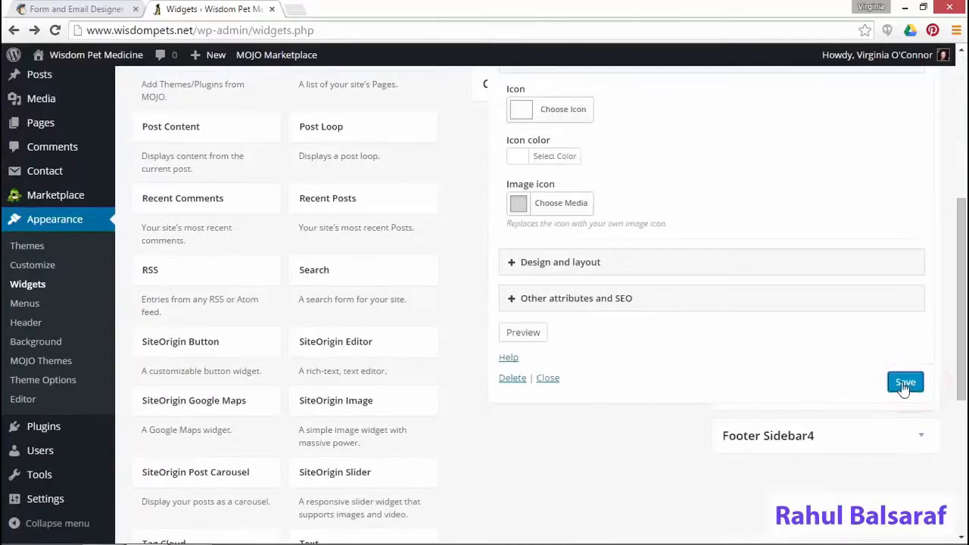
click(547, 378)
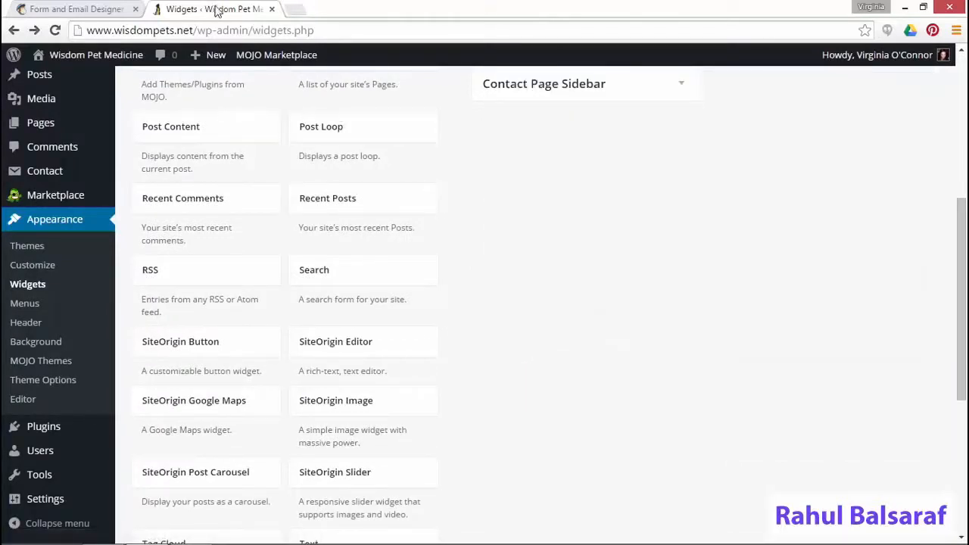
Visit the live Wisdom Pet Medicine site and scroll to the footer button
click(57, 59)
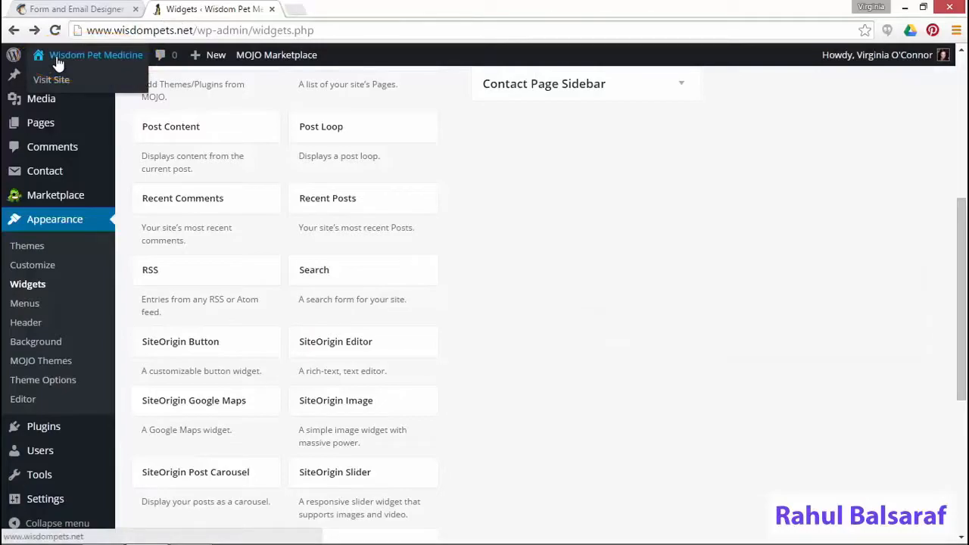
click(53, 81)
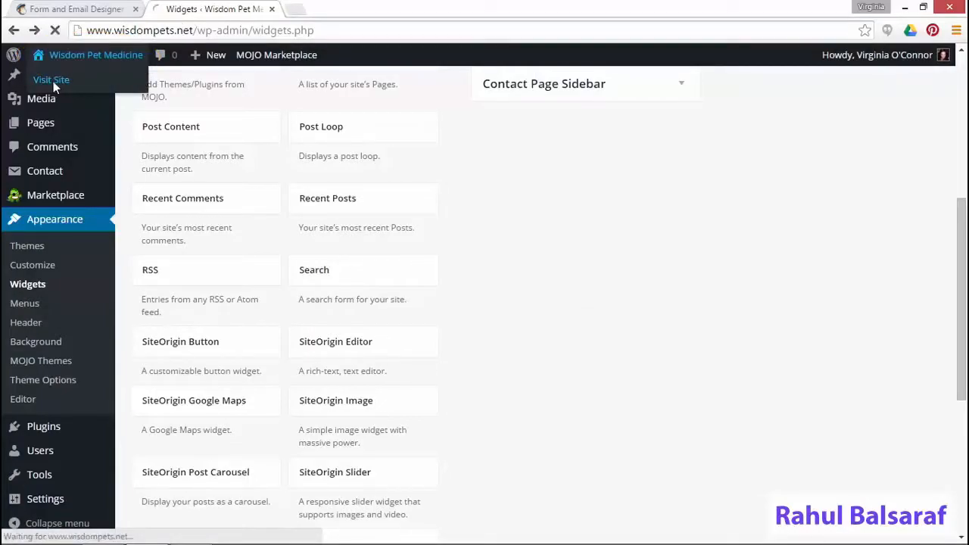
scroll(669, 374, down, 5)
scroll(669, 375, down, 8)
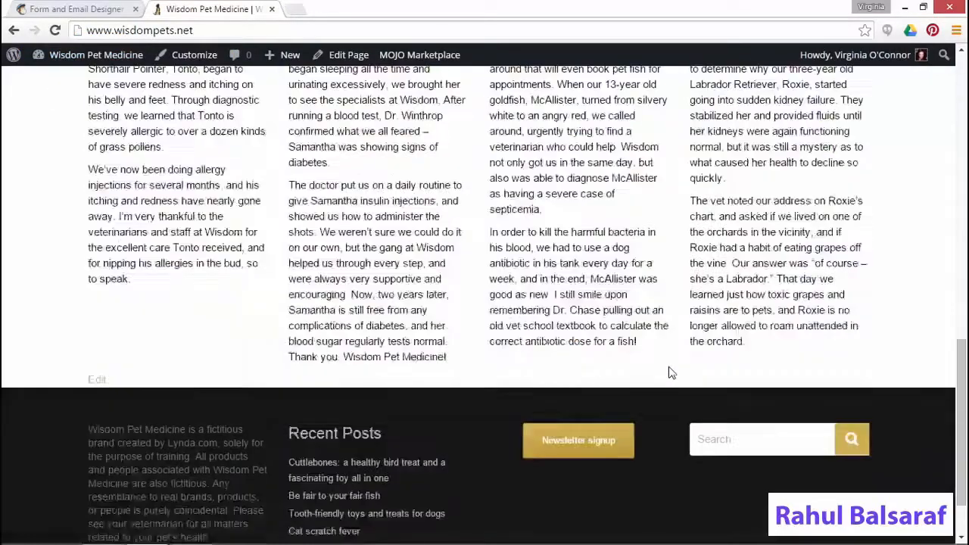
Submit a test signup on the hosted newsletter form using a saved contact's autofilled details
click(575, 365)
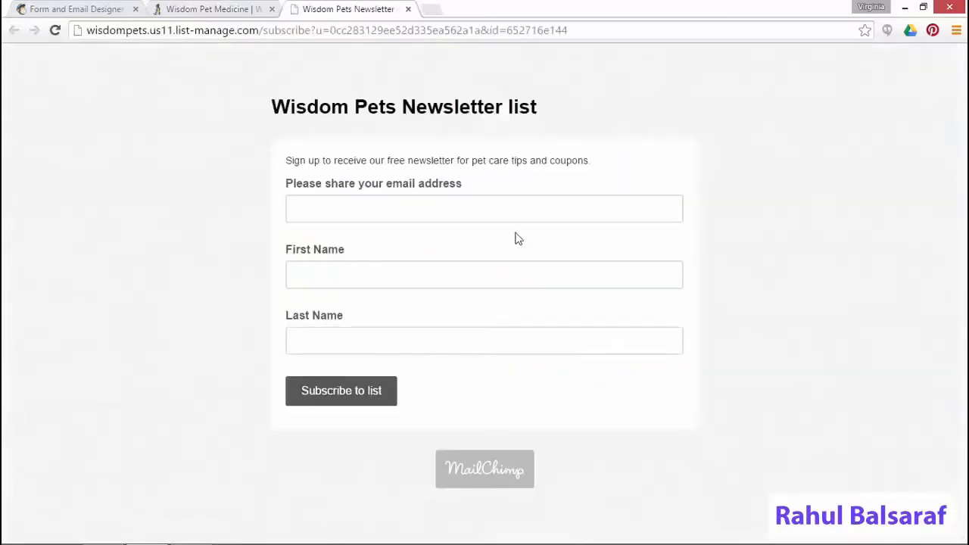
click(513, 216)
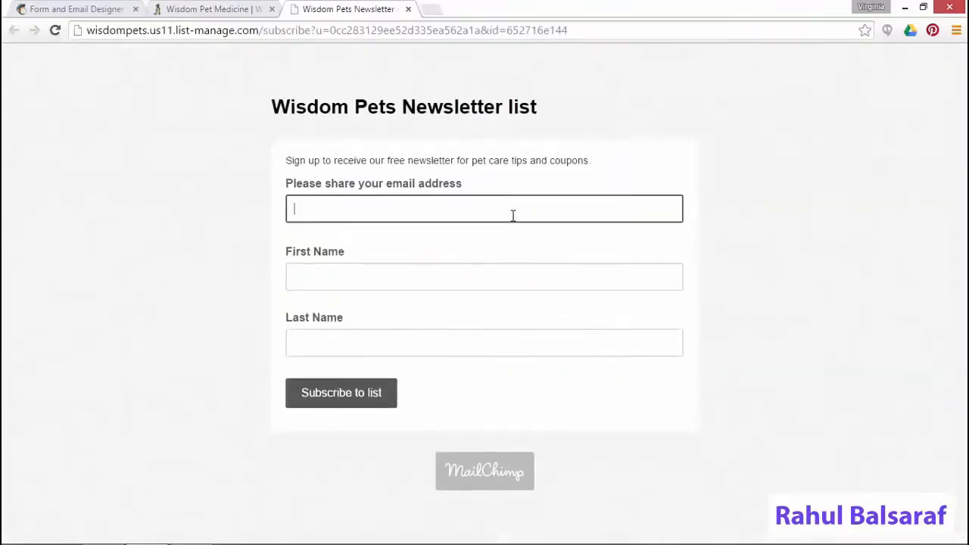
click(513, 216)
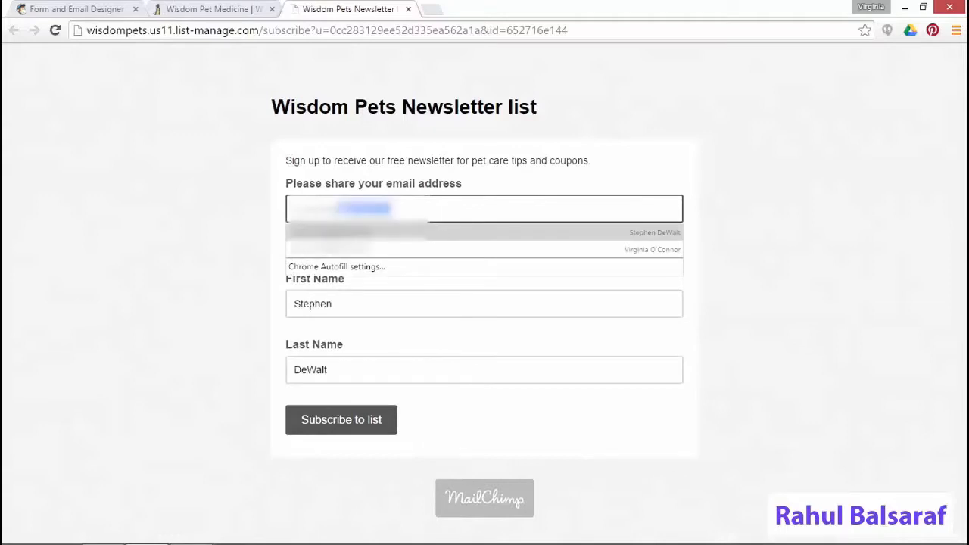
click(523, 248)
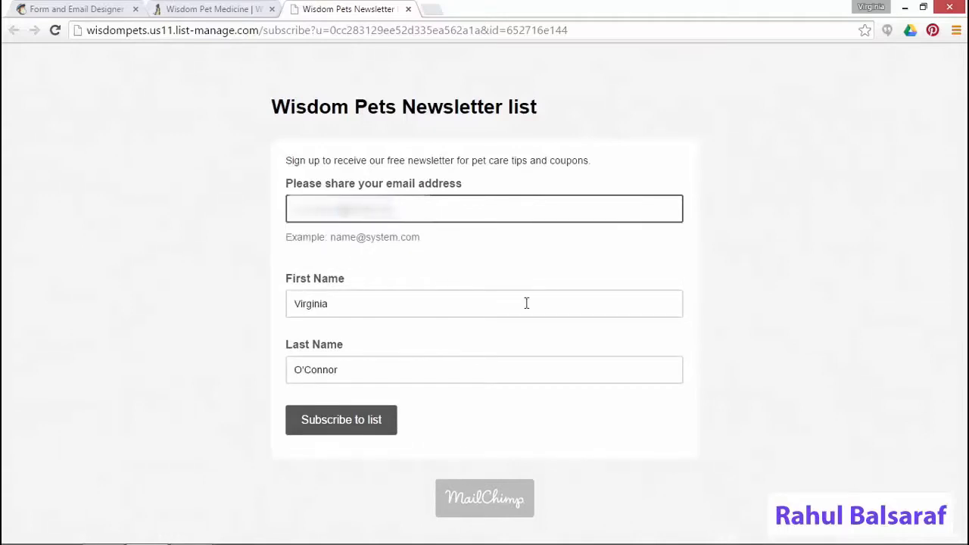
click(348, 421)
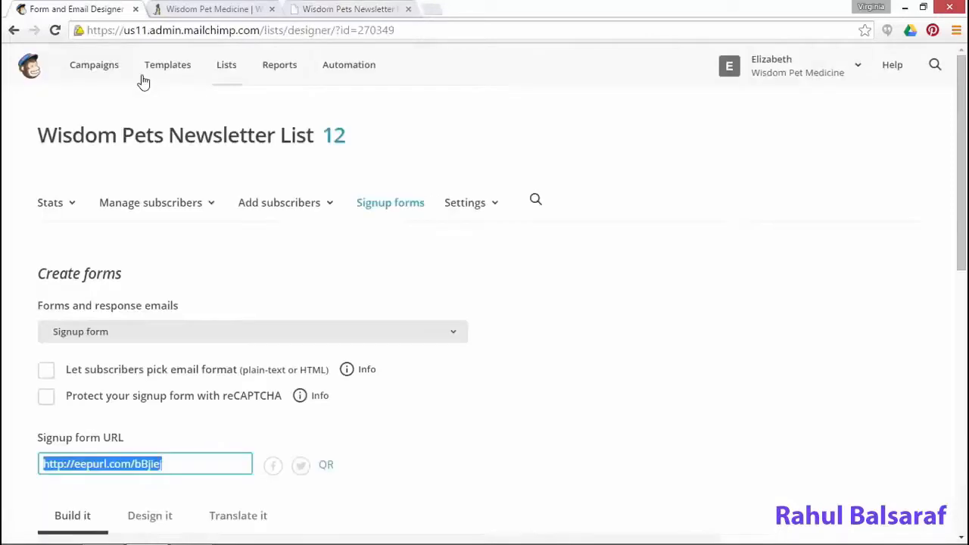
Open the Embedded forms builder from the Wisdom Pets list's signup forms
click(231, 70)
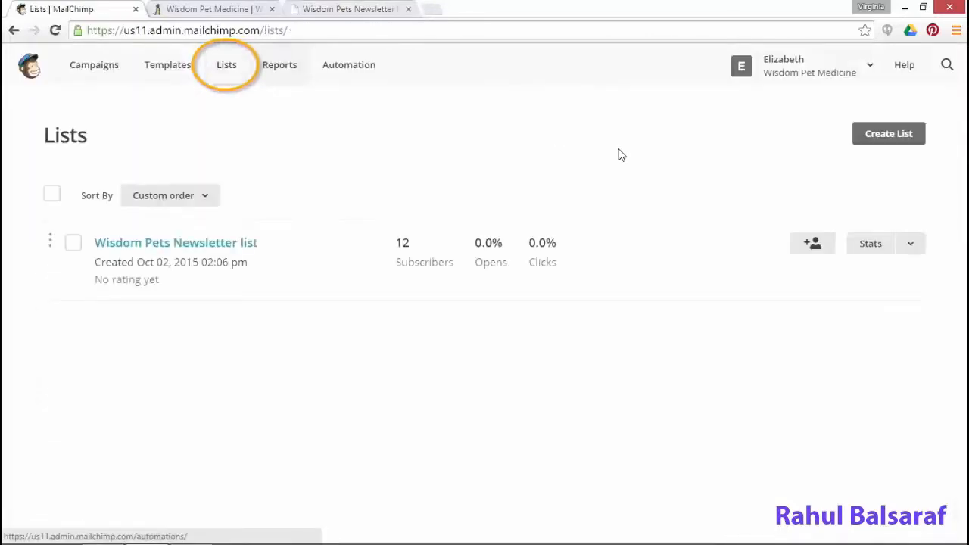
click(911, 243)
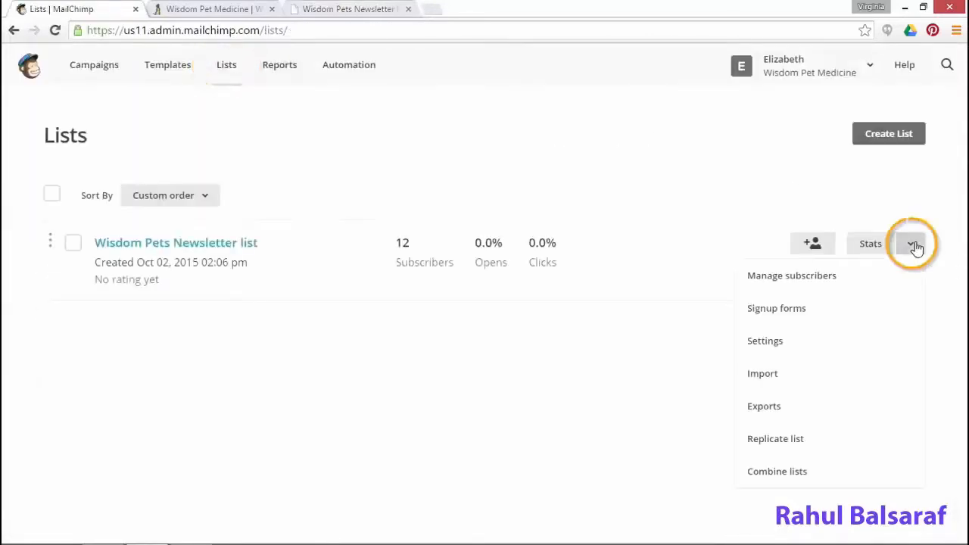
click(792, 308)
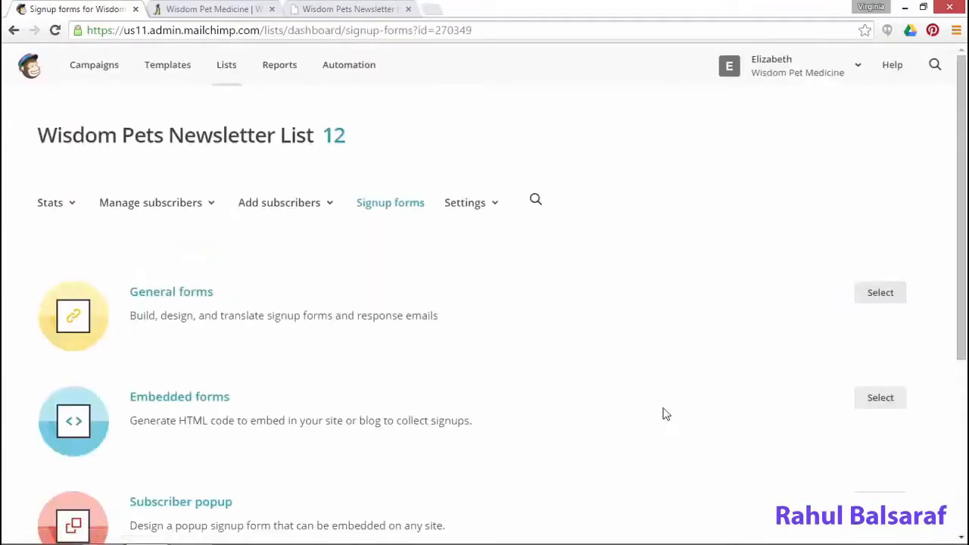
click(881, 398)
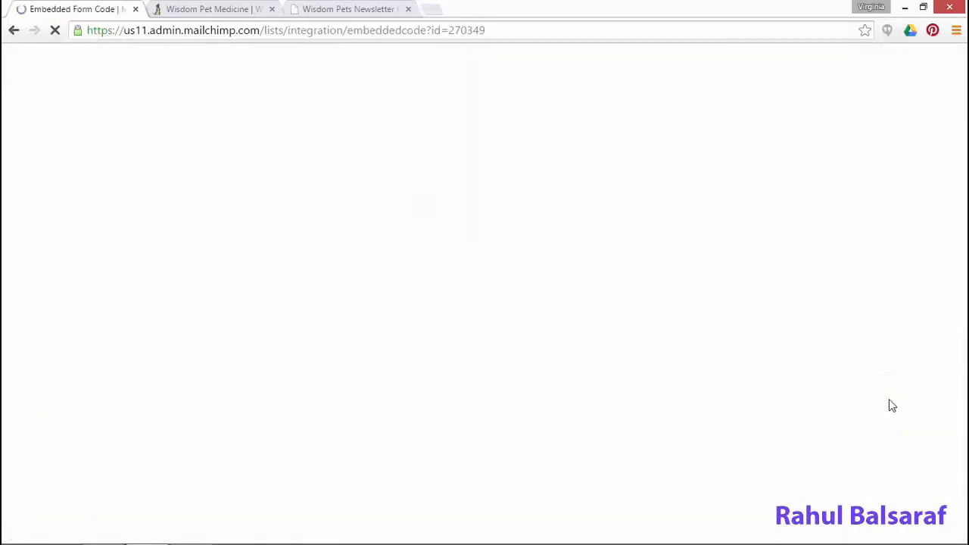
Compare the Super Slim, Naked and Advanced embed versions, settling on Super Slim
scroll(732, 365, down, 5)
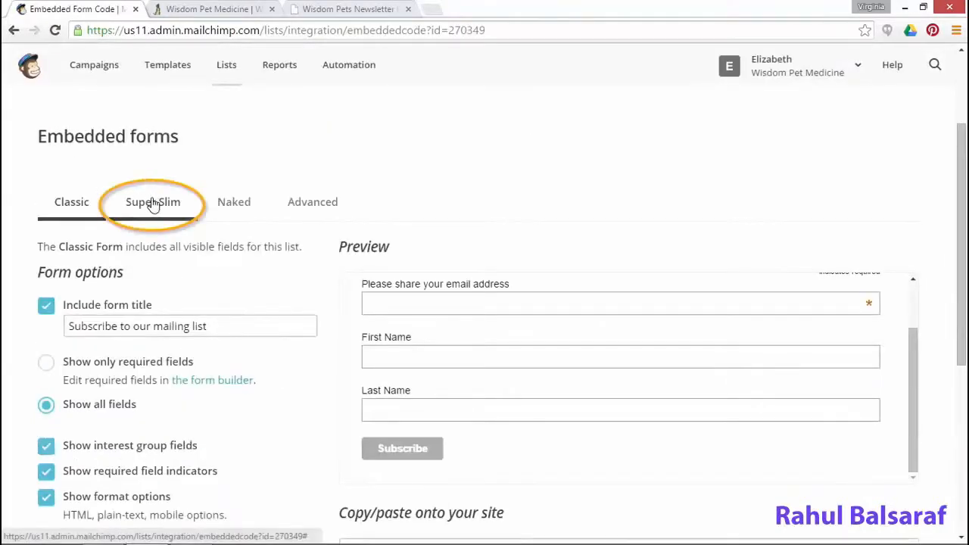
click(152, 201)
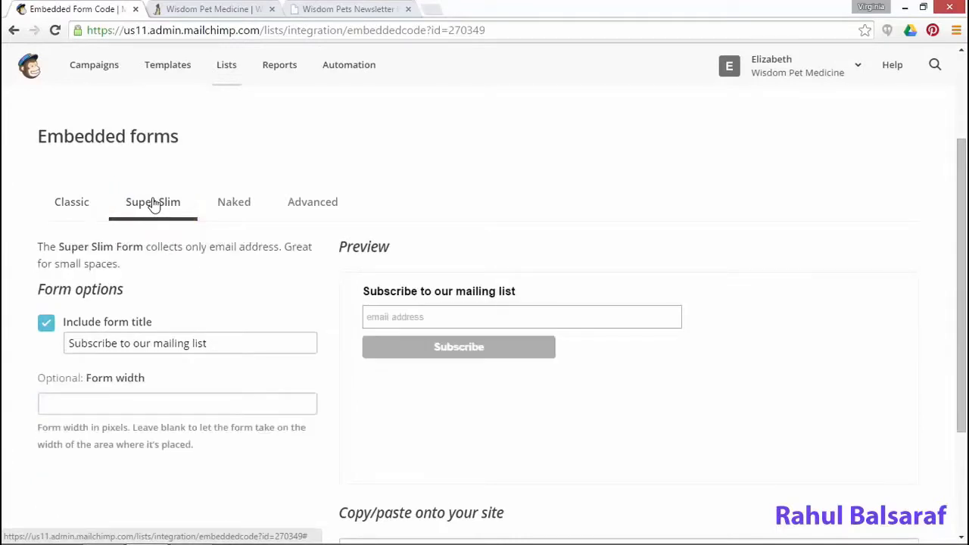
click(233, 204)
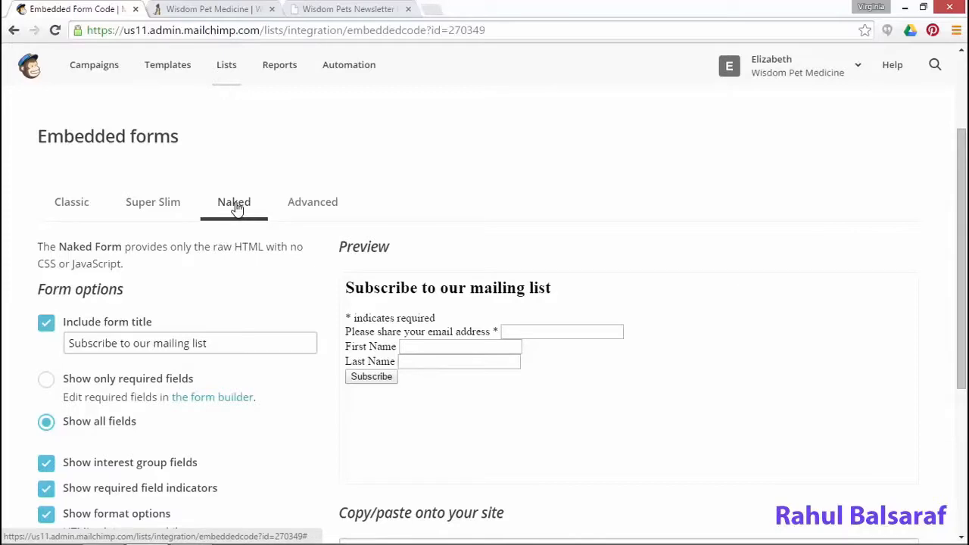
click(321, 212)
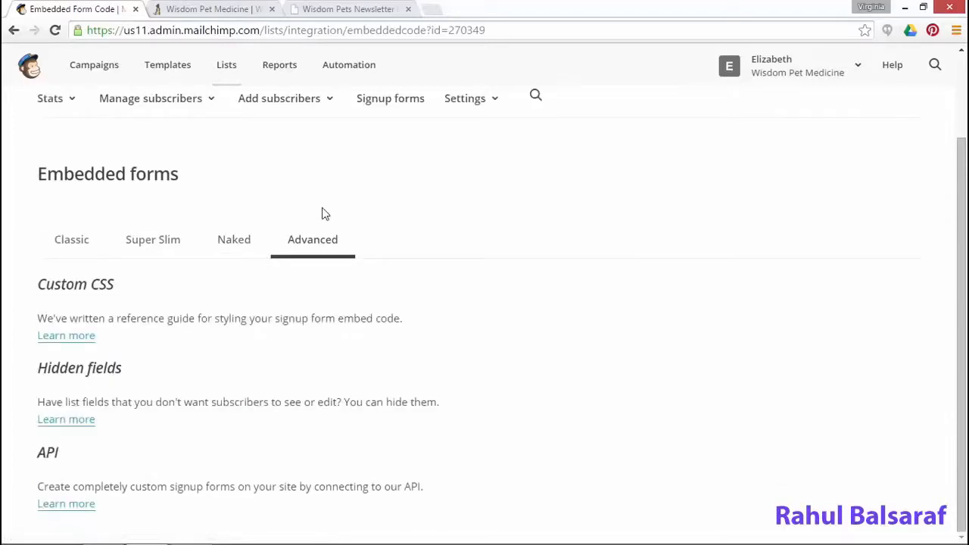
click(162, 244)
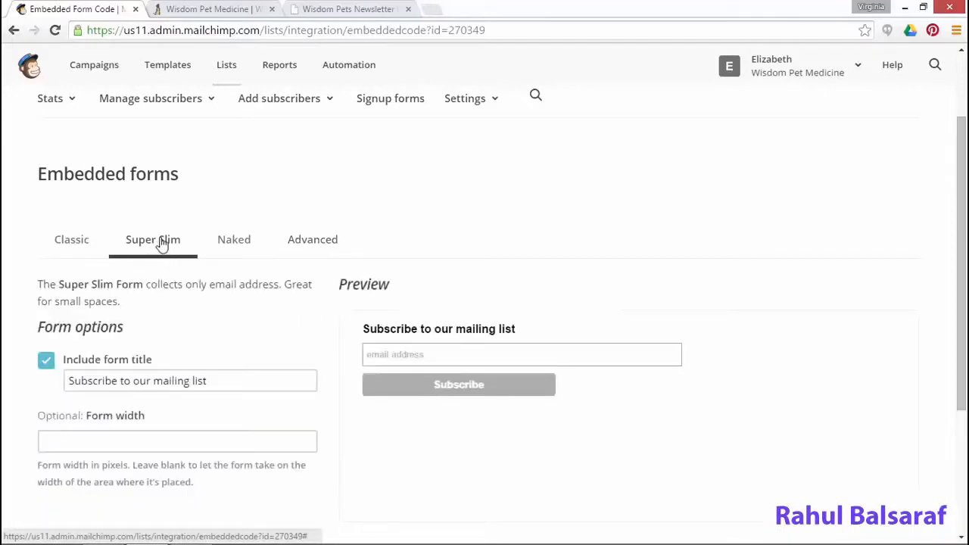
Retitle the form 'Like this? Sign up to receive these posts in your email.'
drag(275, 385, 4, 352)
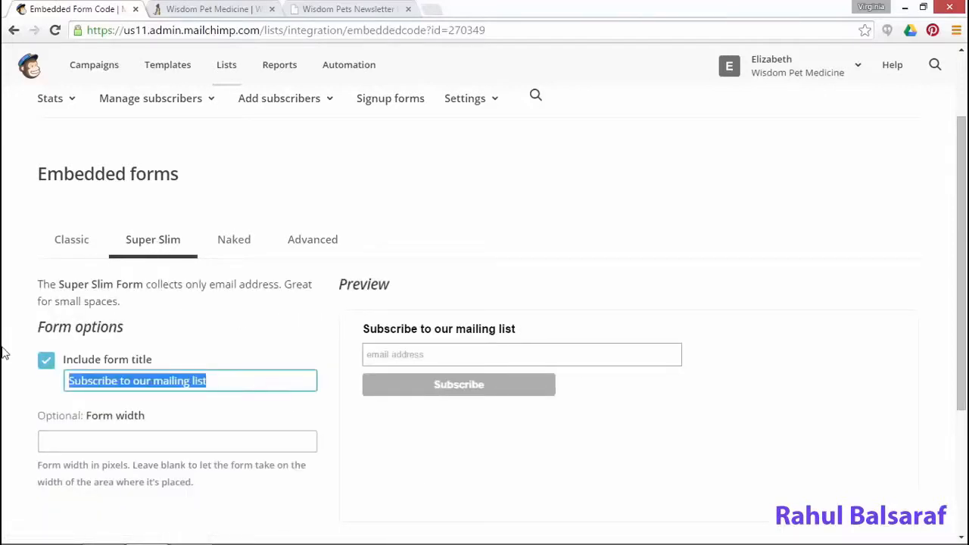
text(Like this)
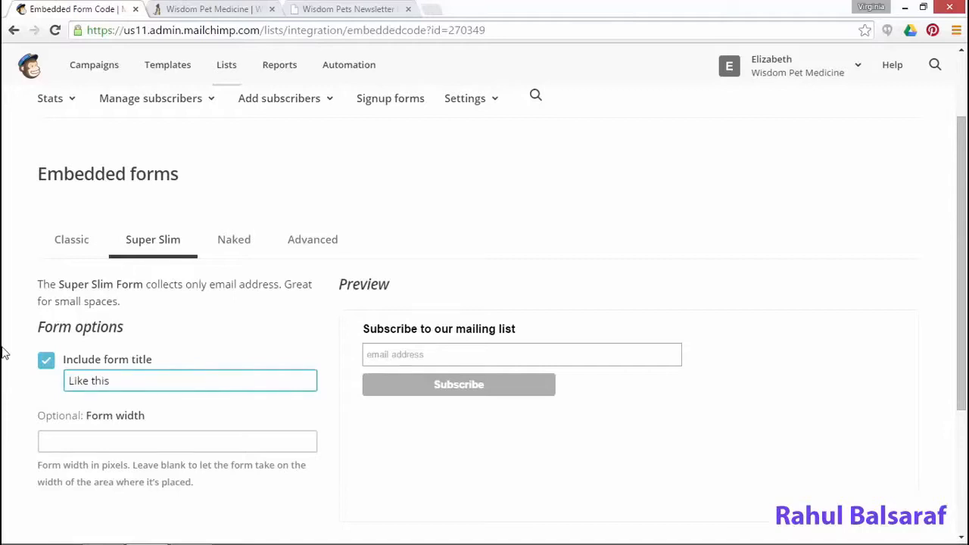
text(? Sign up to receive these posts in your email.)
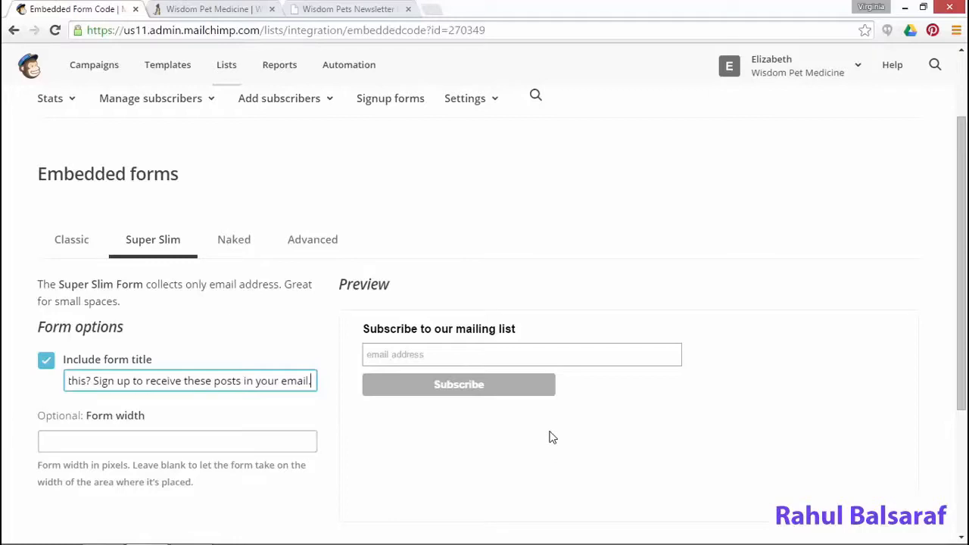
scroll(551, 439, down, 3)
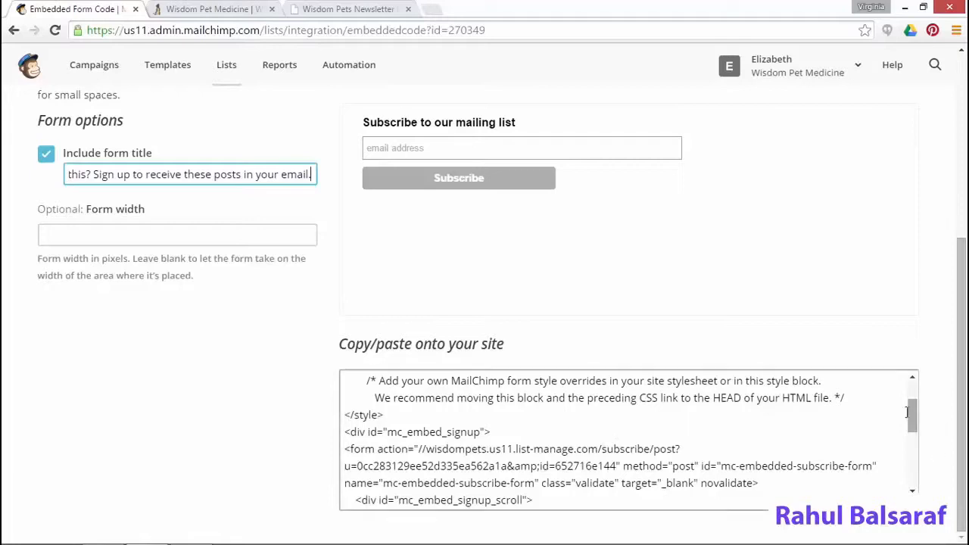
Copy all of the Super Slim form's embed code
drag(917, 418, 914, 400)
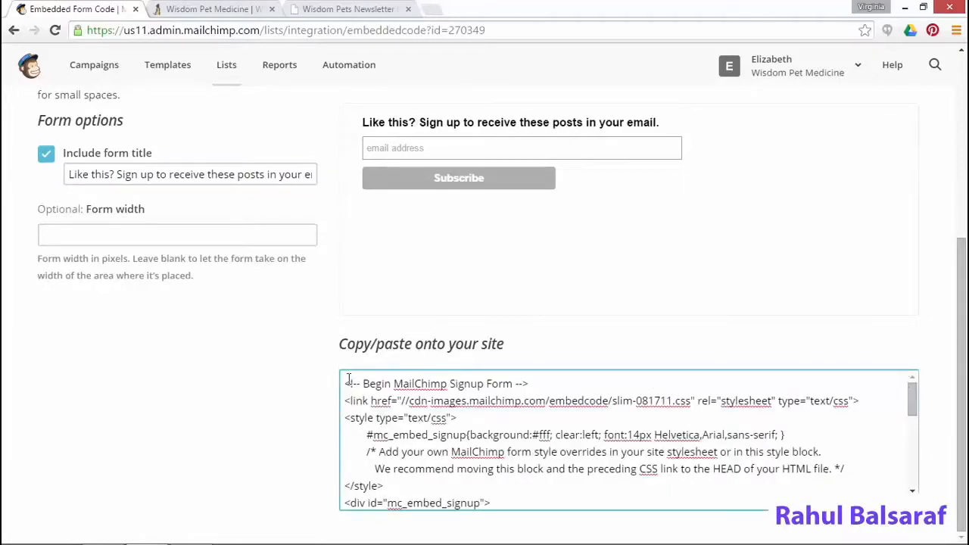
drag(348, 380, 705, 538)
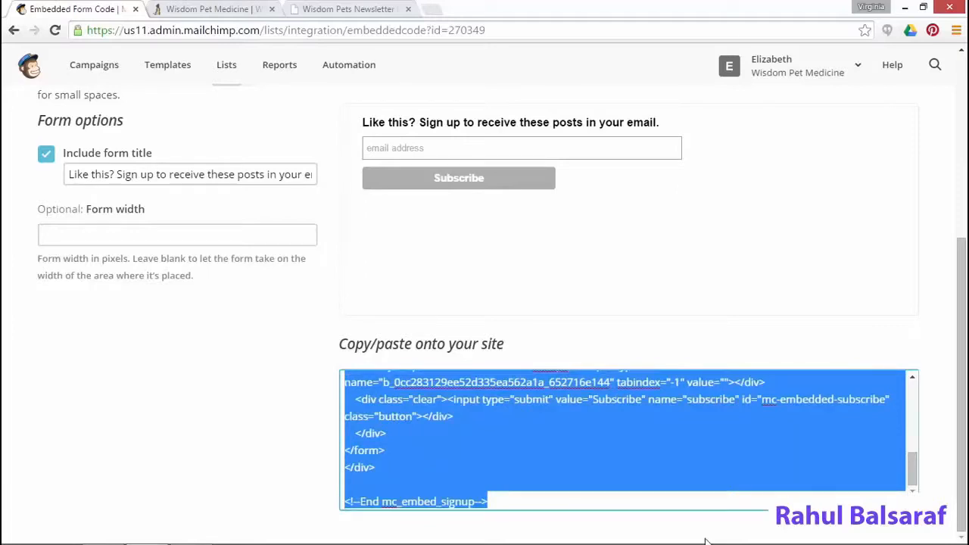
right_click(573, 422)
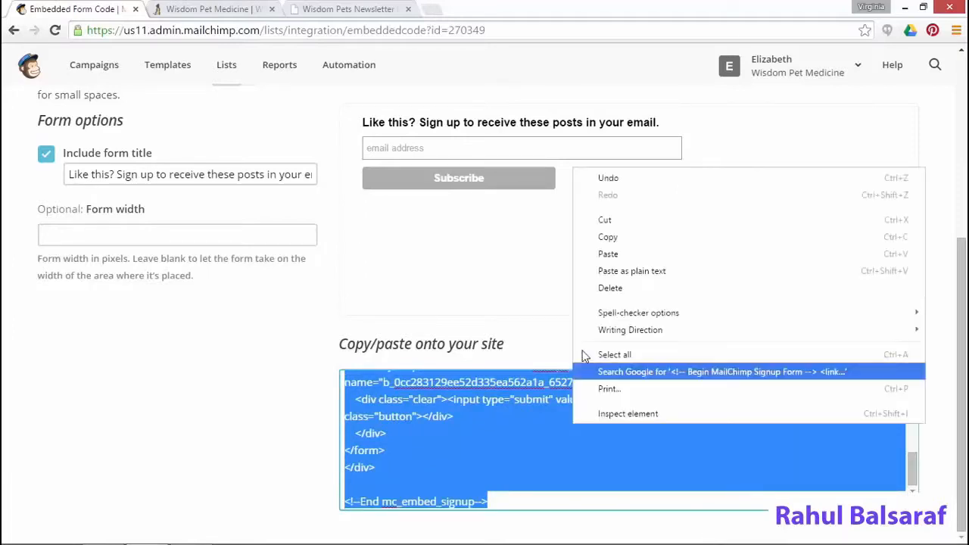
click(611, 238)
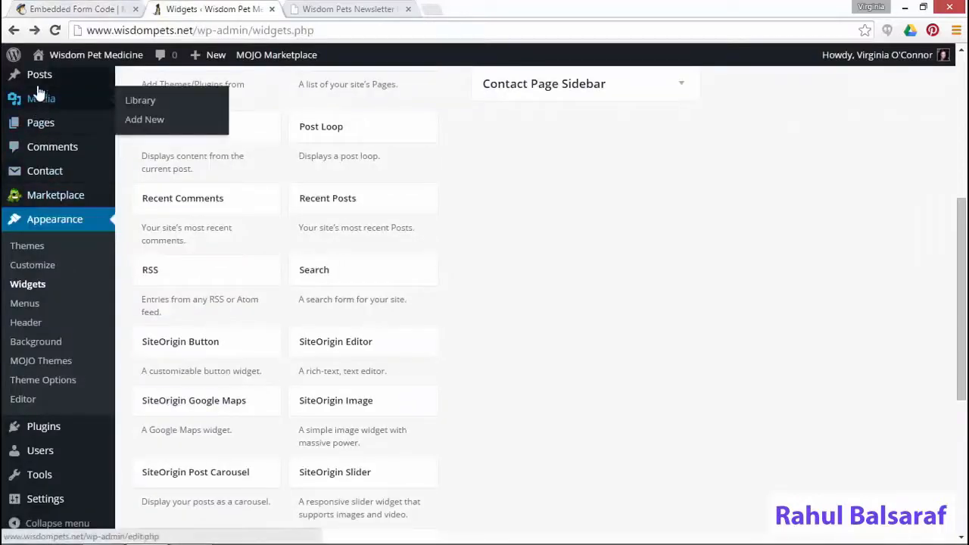
Paste the embed code on a new line after the Cuttlebones post text in the Text view
click(39, 77)
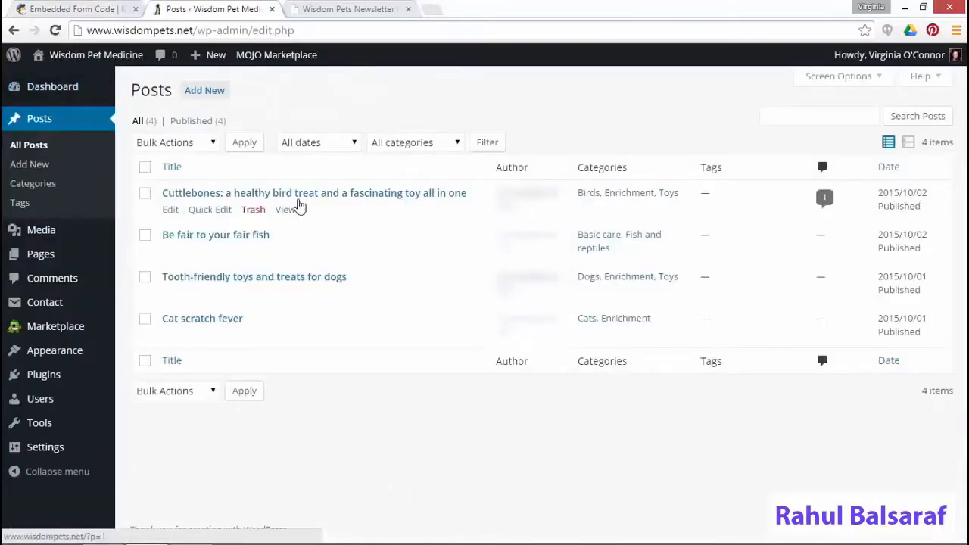
click(170, 212)
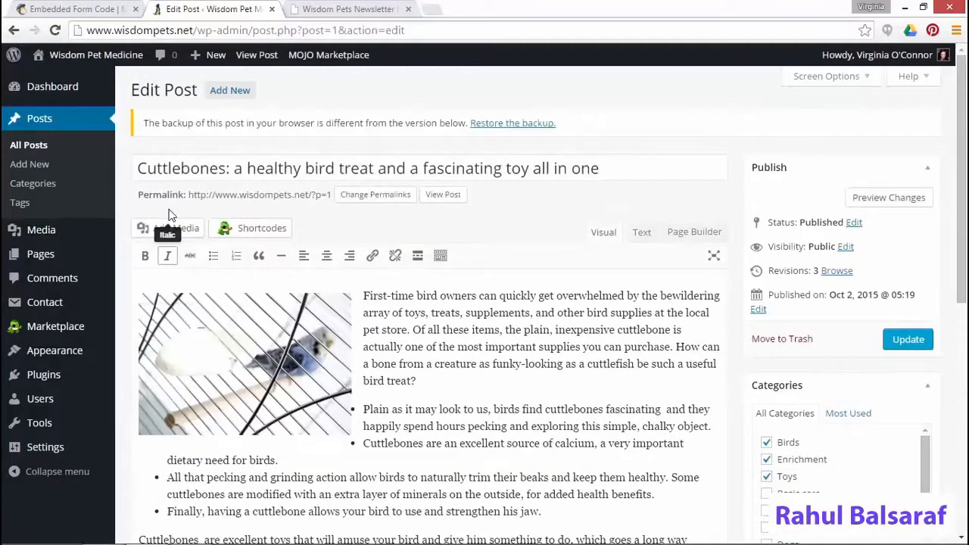
click(641, 232)
scroll(586, 379, down, 2)
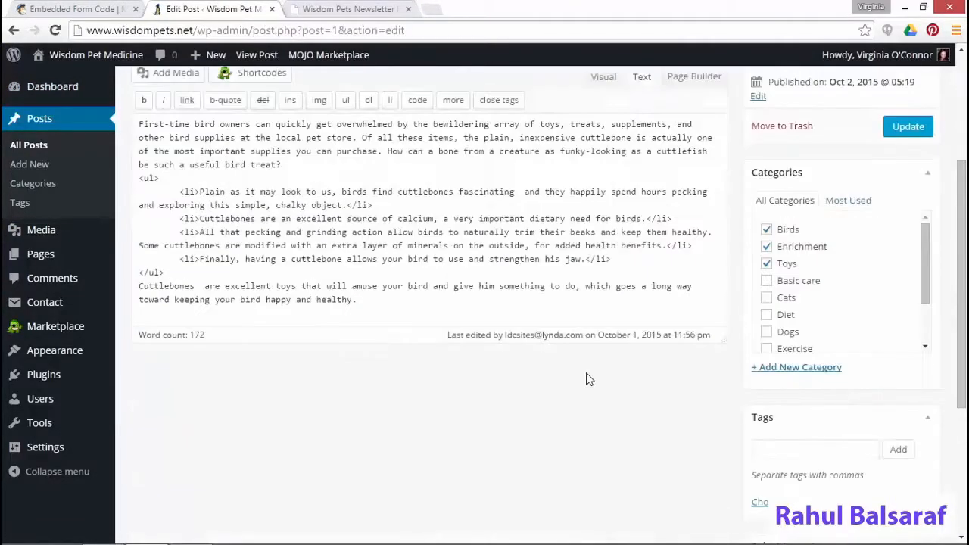
click(382, 299)
key(Return)
key(Return)
key(ctrl+v)
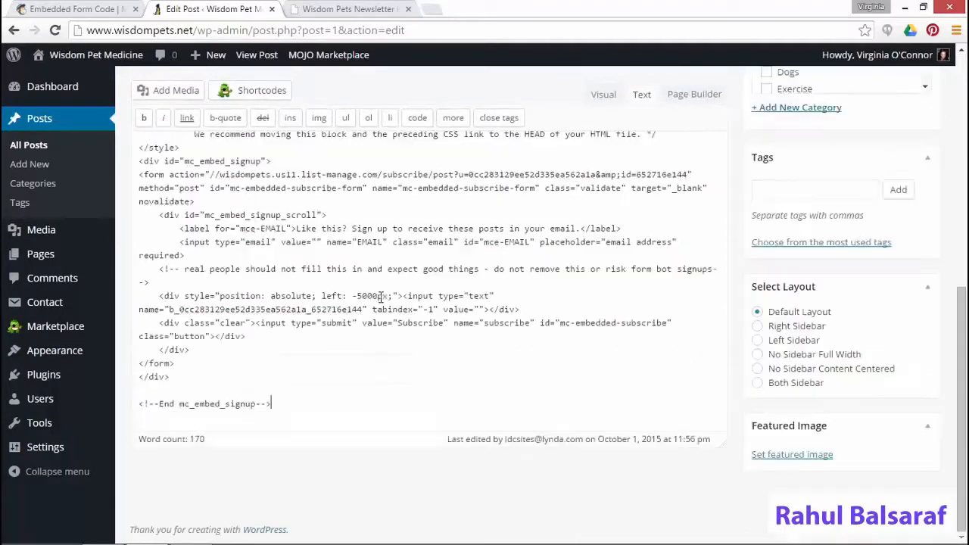
scroll(432, 280, up, 10)
scroll(896, 159, up, 2)
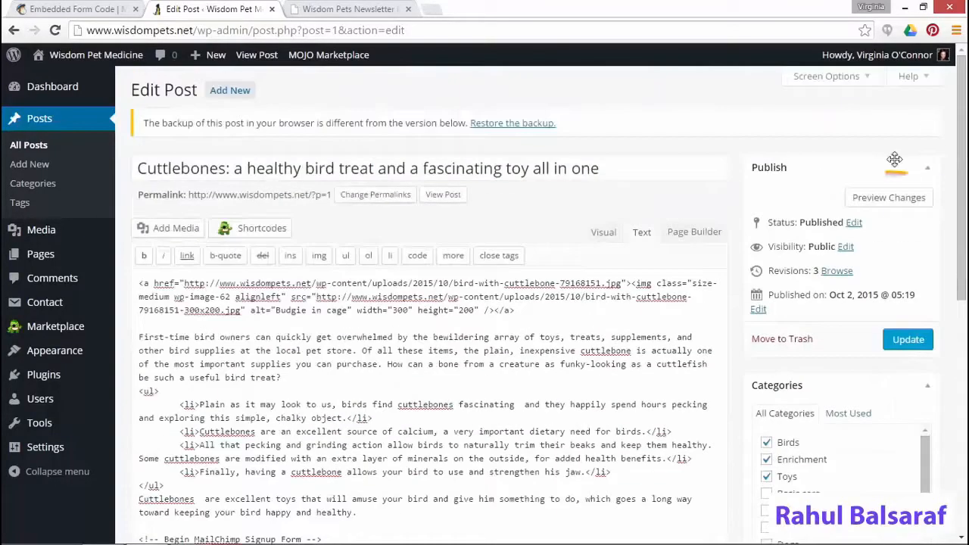
Preview the Cuttlebones post to confirm the signup form appears below the text
click(890, 198)
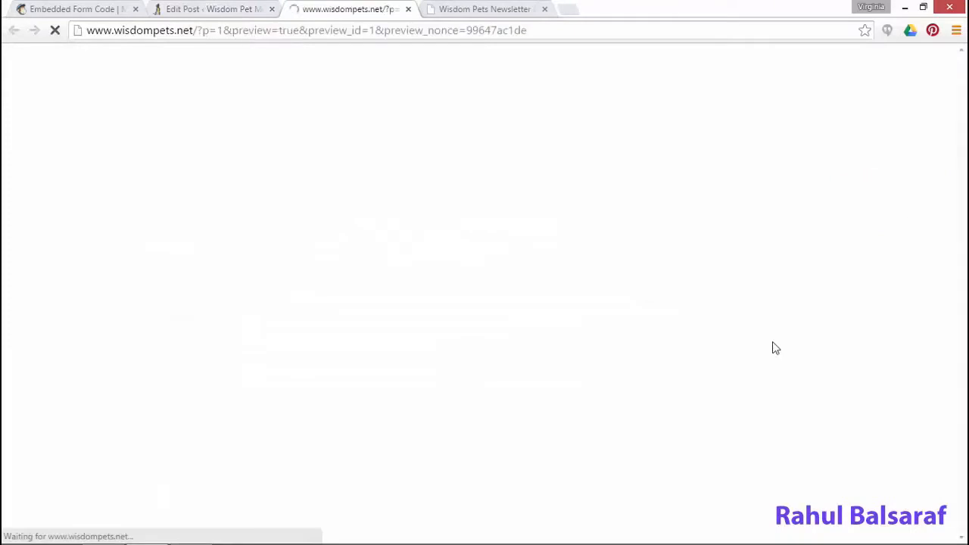
scroll(774, 347, down, 5)
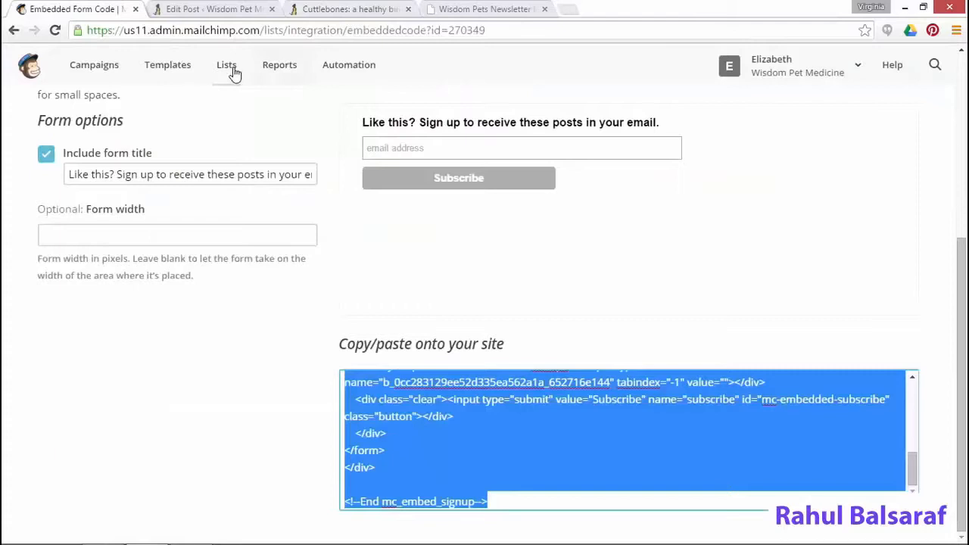
click(227, 71)
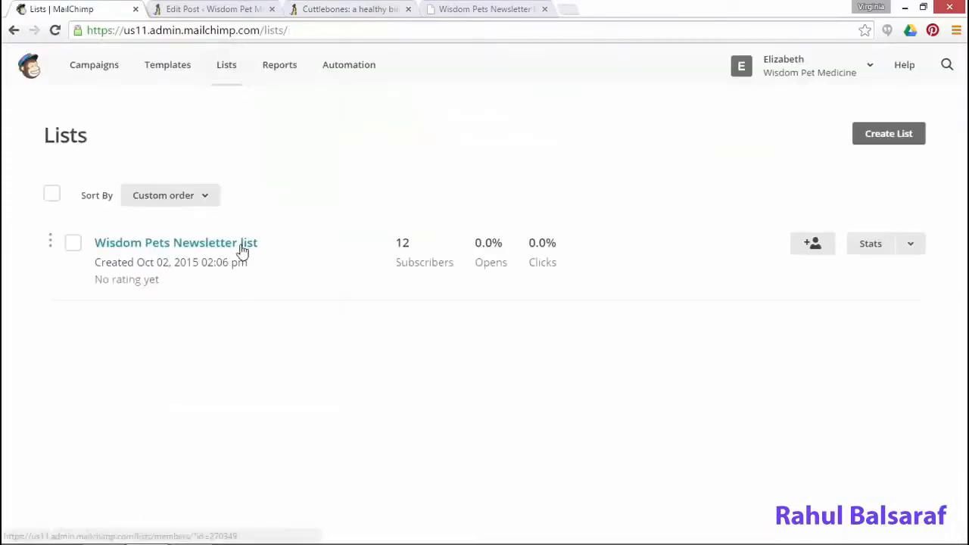
Delete the first subscriber from the Wisdom Pets Newsletter list and confirm
click(244, 249)
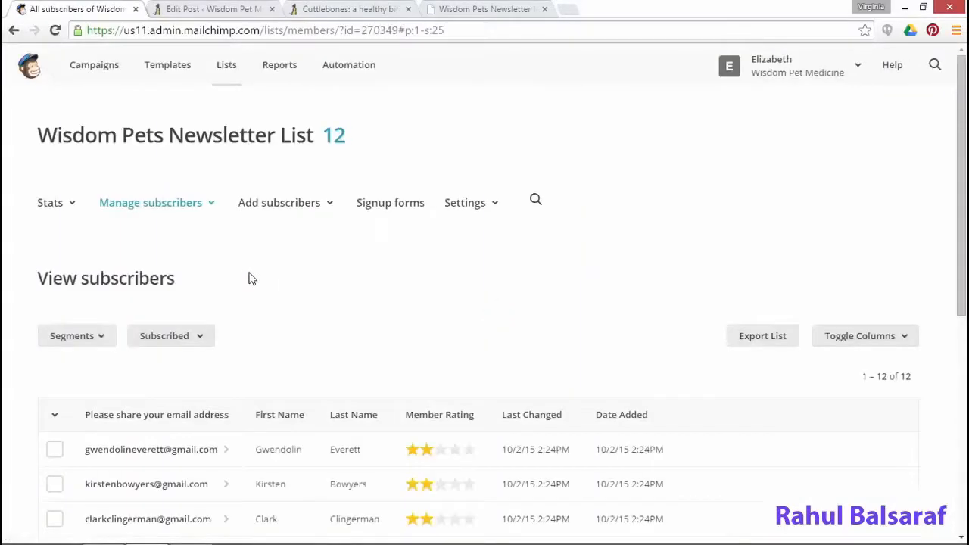
click(152, 459)
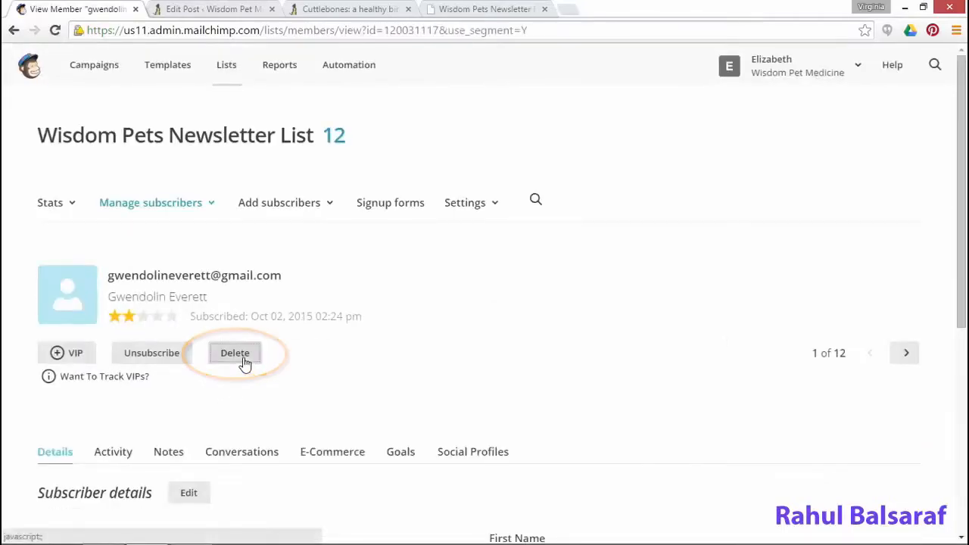
click(244, 362)
click(363, 358)
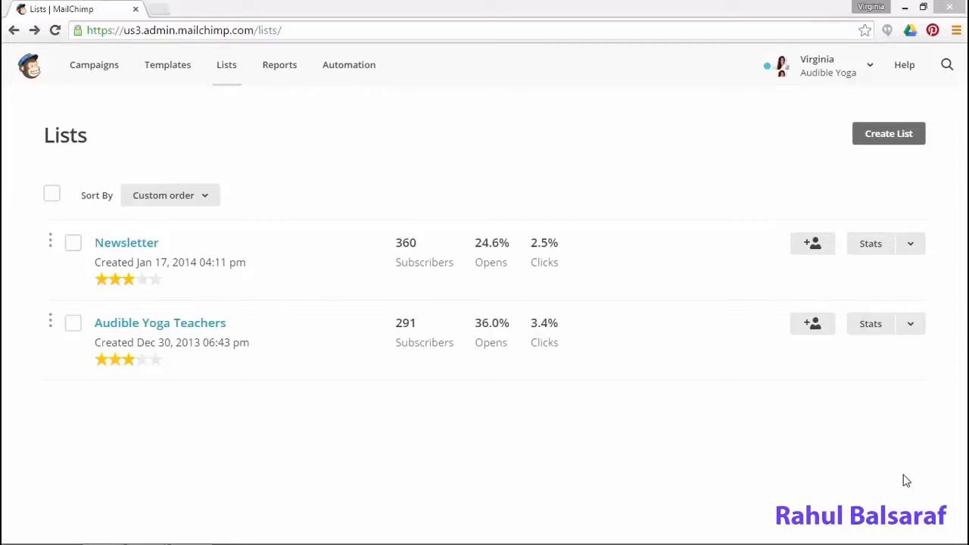
Open Audible Yoga Teachers stats and scroll to the list growth chart reaching 285 subscribers
click(868, 331)
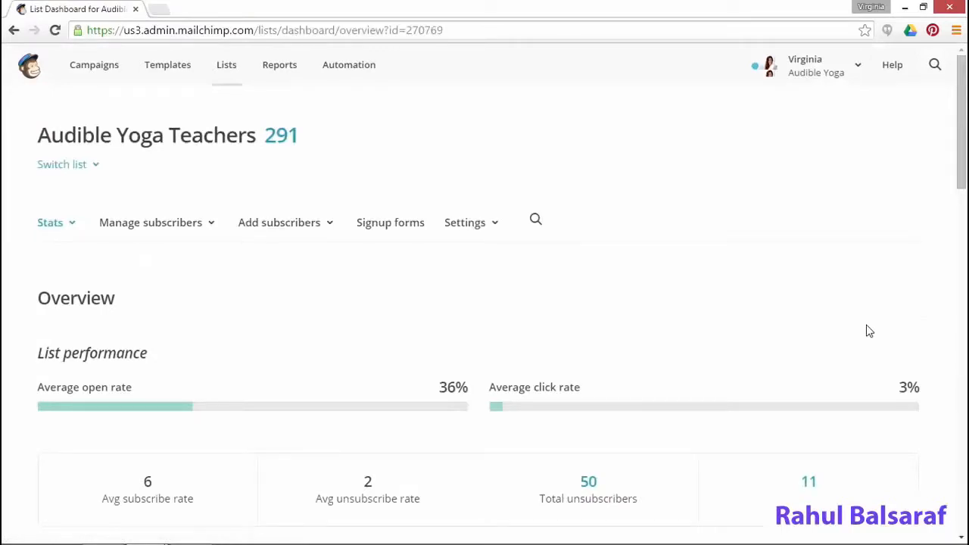
scroll(865, 331, down, 1)
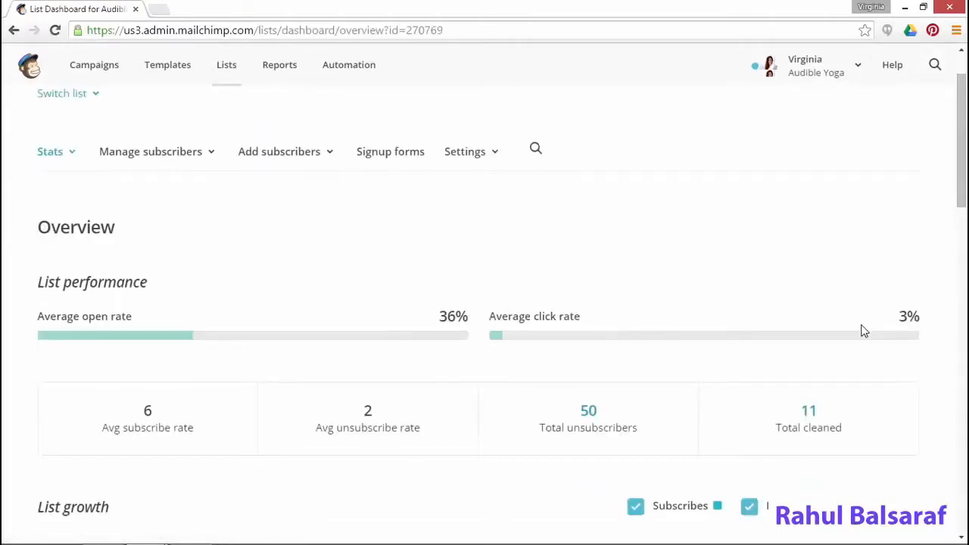
scroll(865, 330, down, 1)
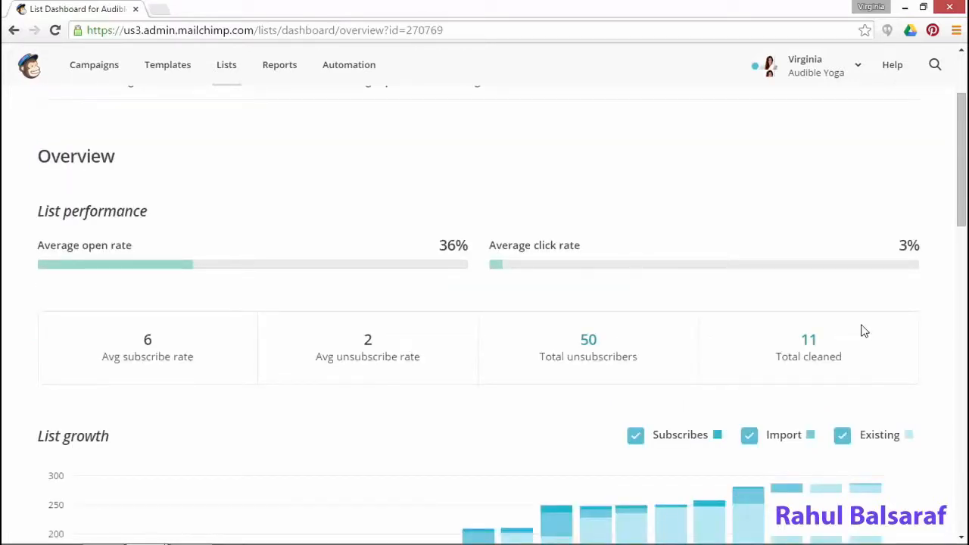
scroll(865, 331, down, 3)
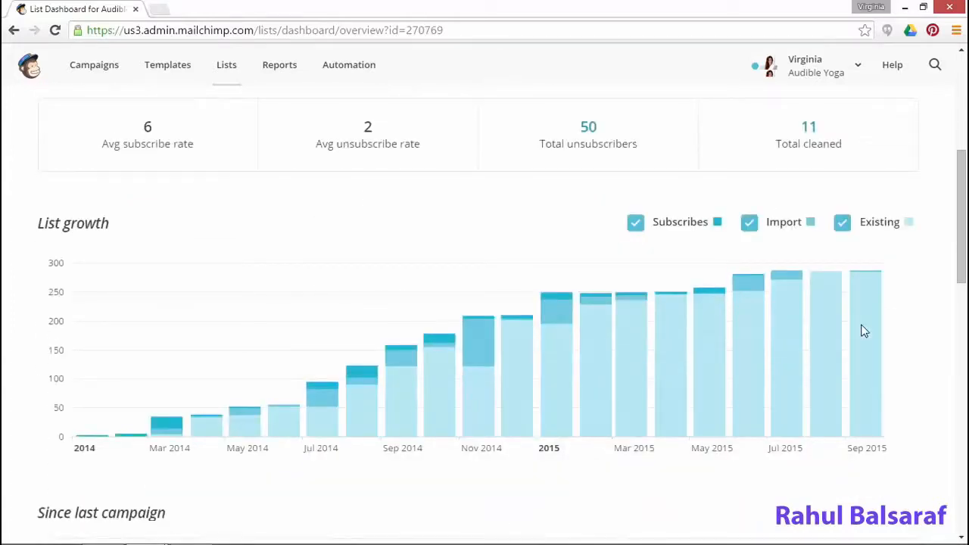
mouse_move(865, 331)
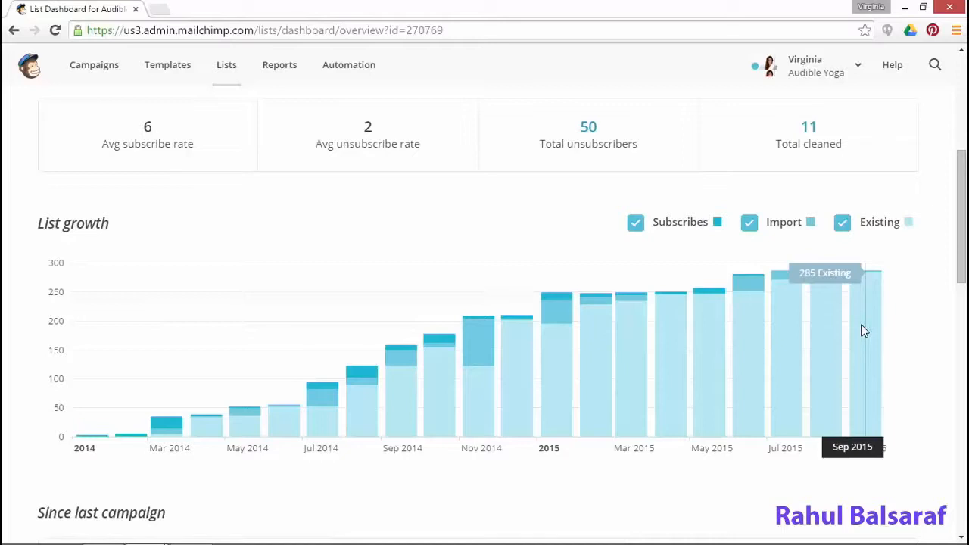
Scroll the list dashboard through Campaign performance, Top email clients and Top locations
scroll(764, 336, down, 2)
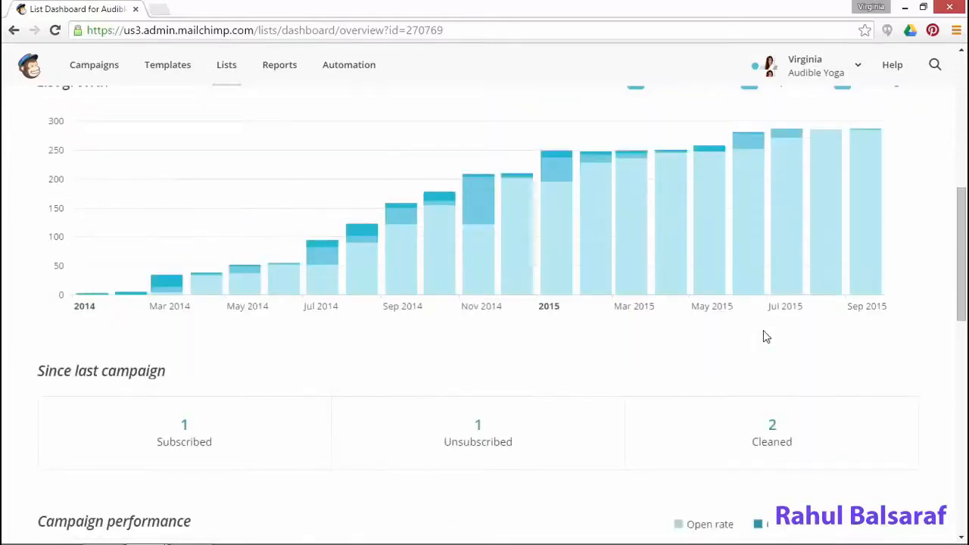
scroll(765, 337, up, 1)
scroll(763, 335, down, 6)
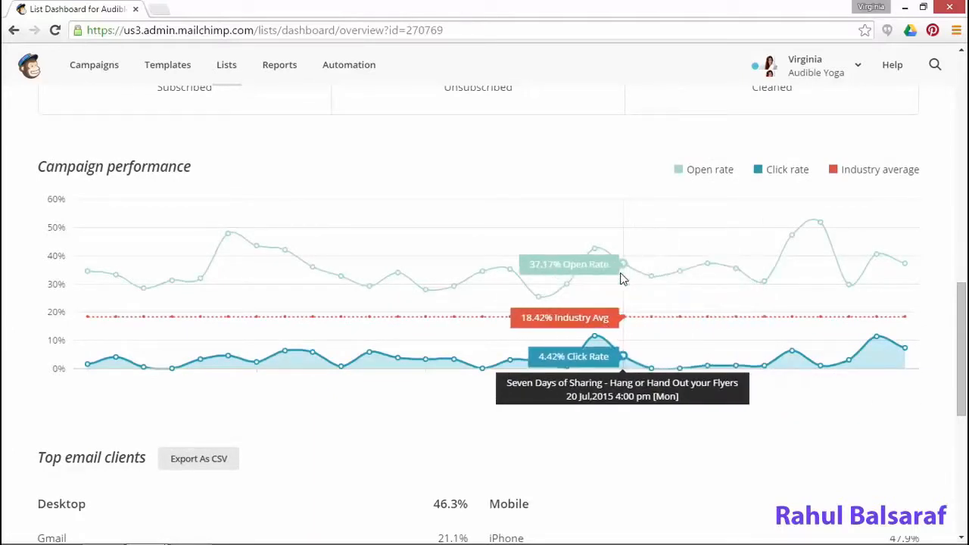
scroll(621, 278, down, 4)
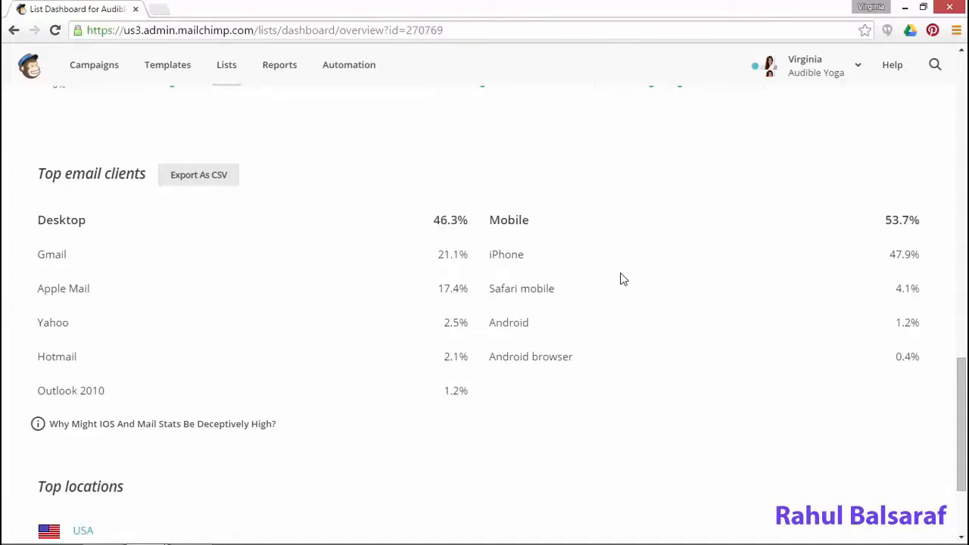
scroll(628, 295, down, 2)
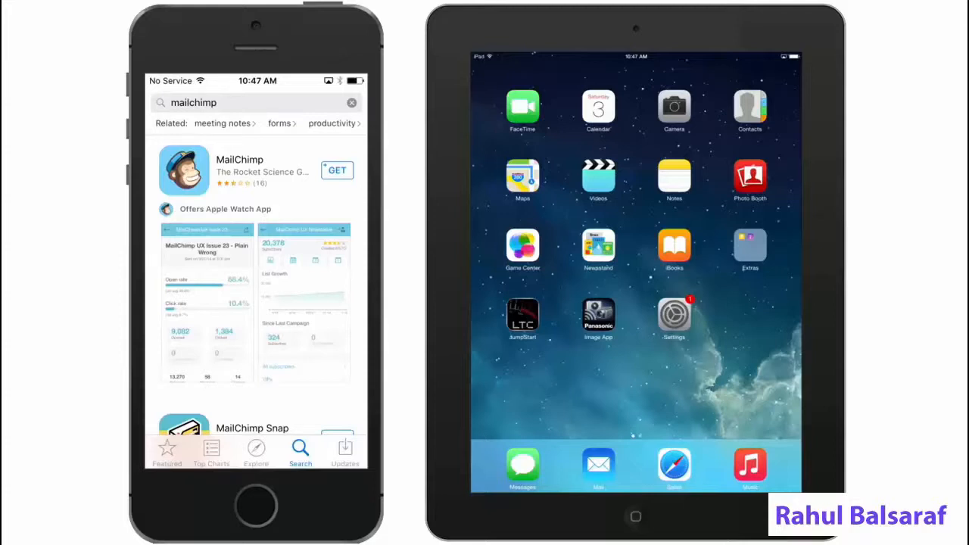
Launch MailChimp on the iPad and log in with the account username and password
drag(674, 244, 495, 245)
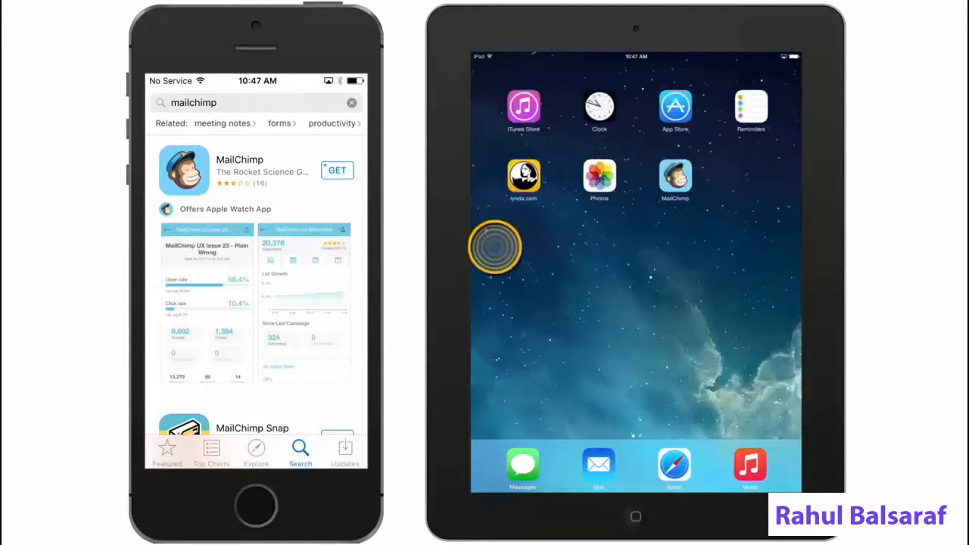
click(675, 175)
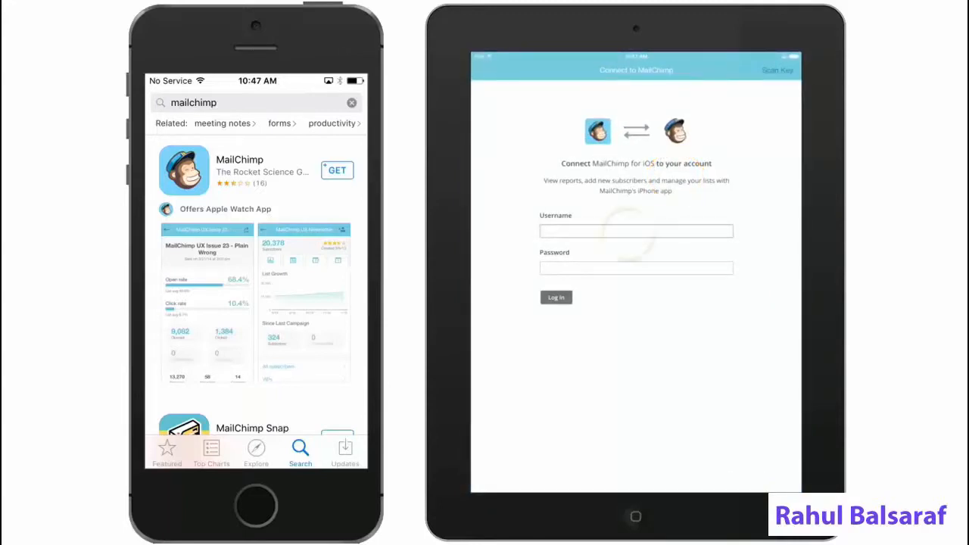
click(628, 229)
text(wi)
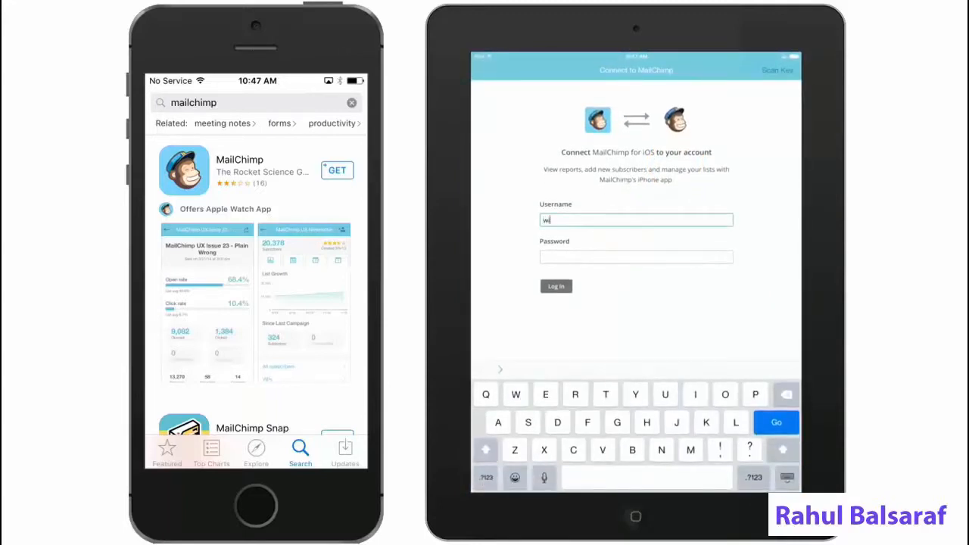
text(sdompetmed)
click(636, 257)
click(487, 477)
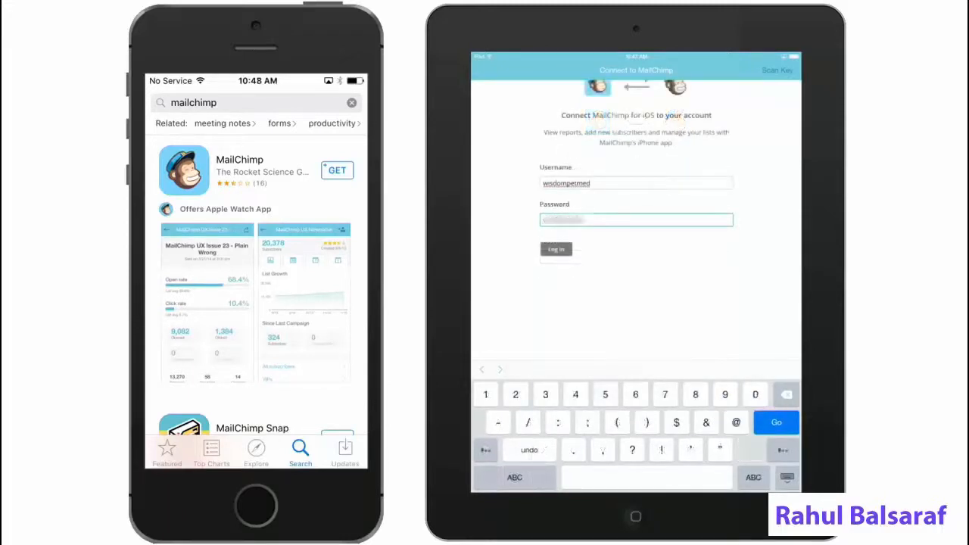
text(5)
click(557, 249)
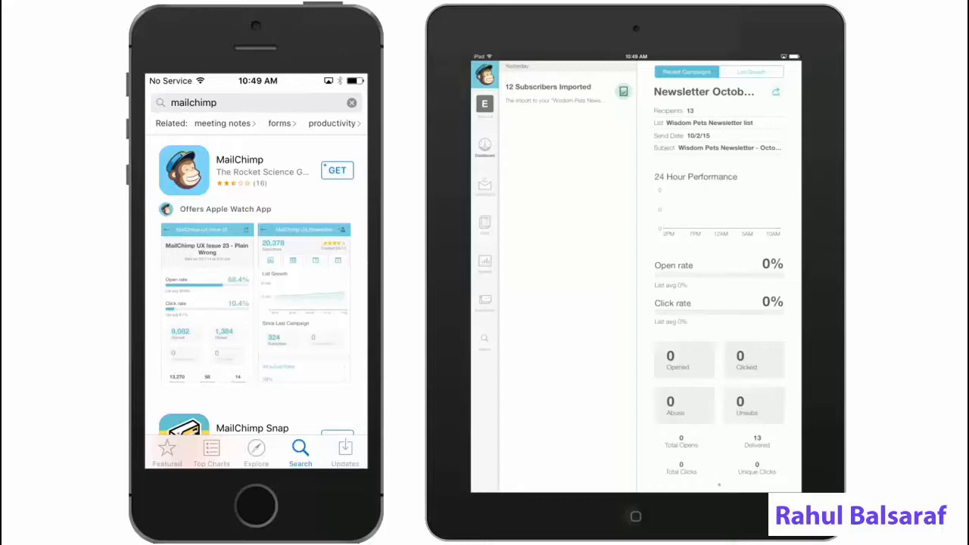
Browse the Wisdom Pets Newsletter list and its add-subscriber form, then the October newsletter email and its report
click(485, 222)
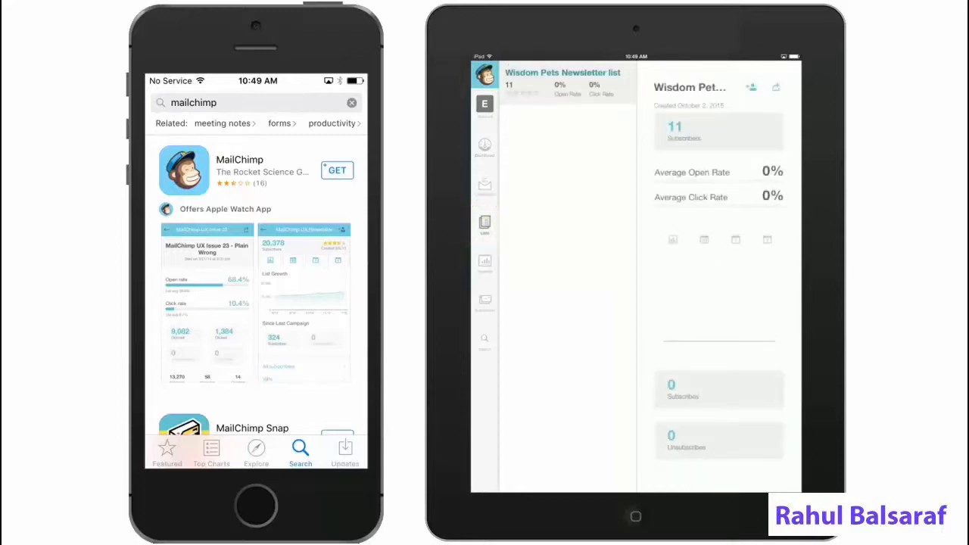
click(751, 88)
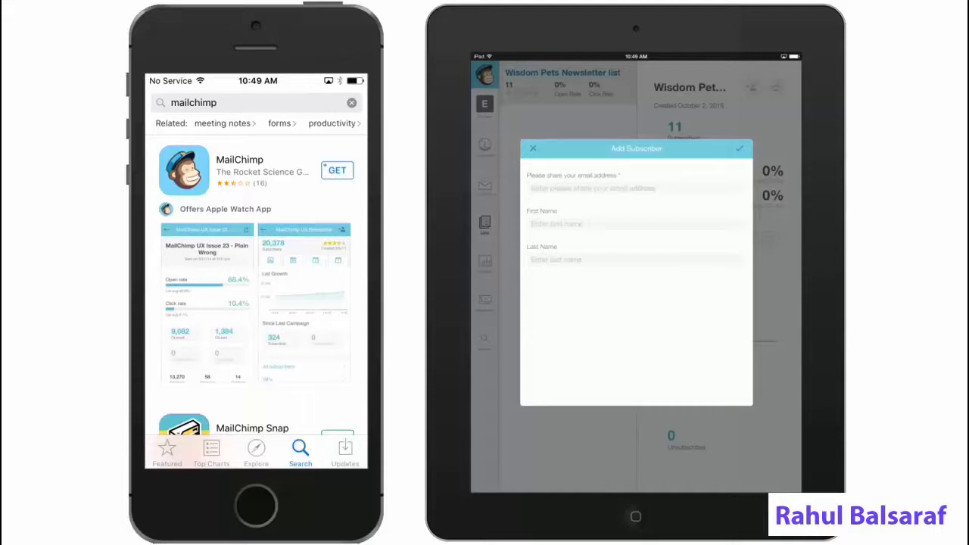
click(533, 148)
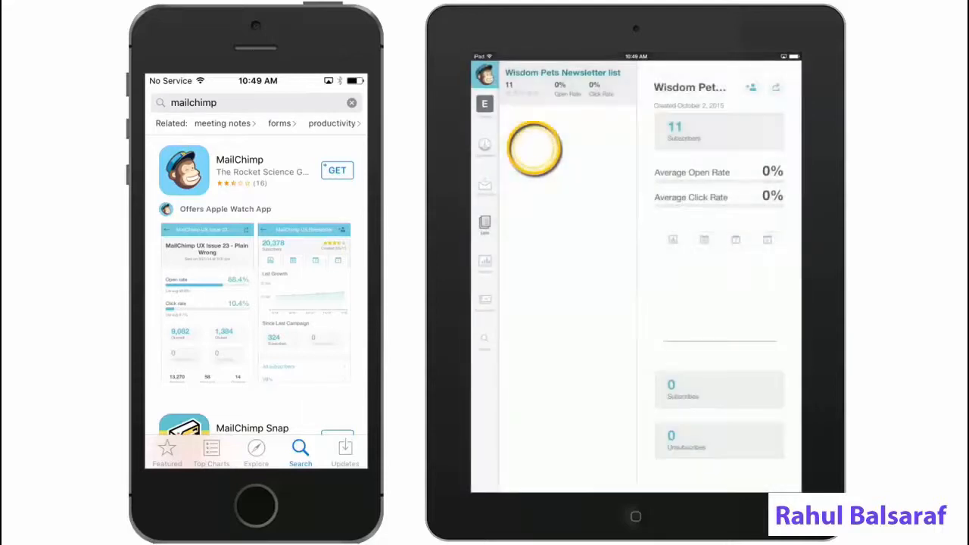
click(485, 186)
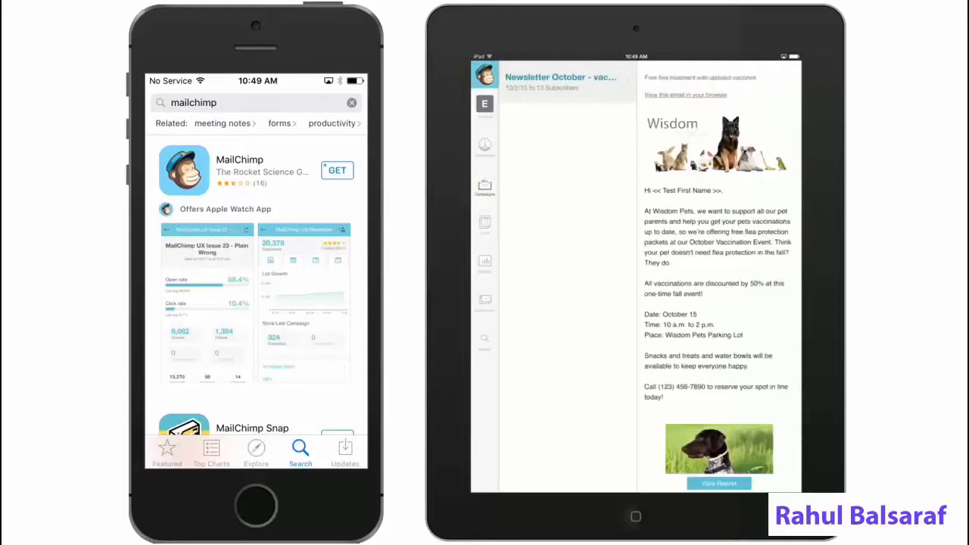
click(484, 262)
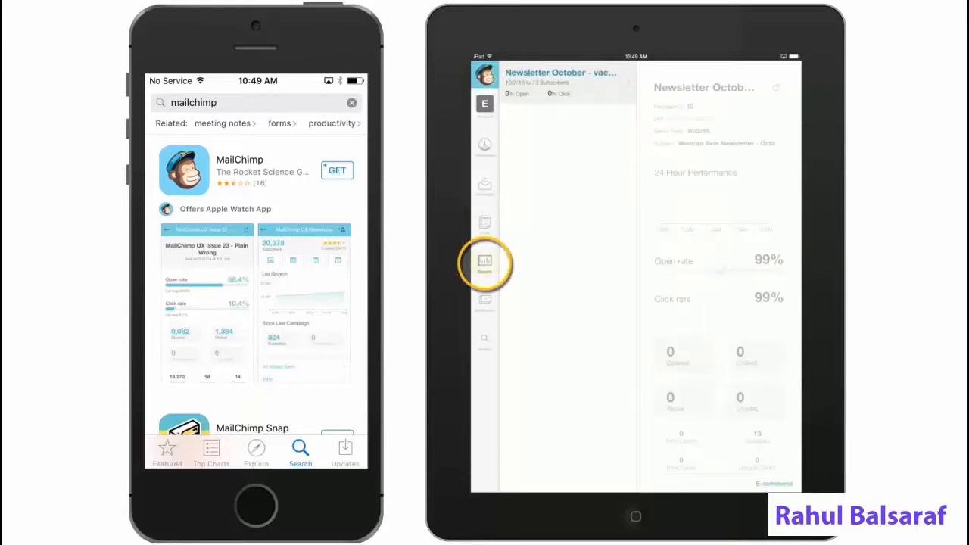
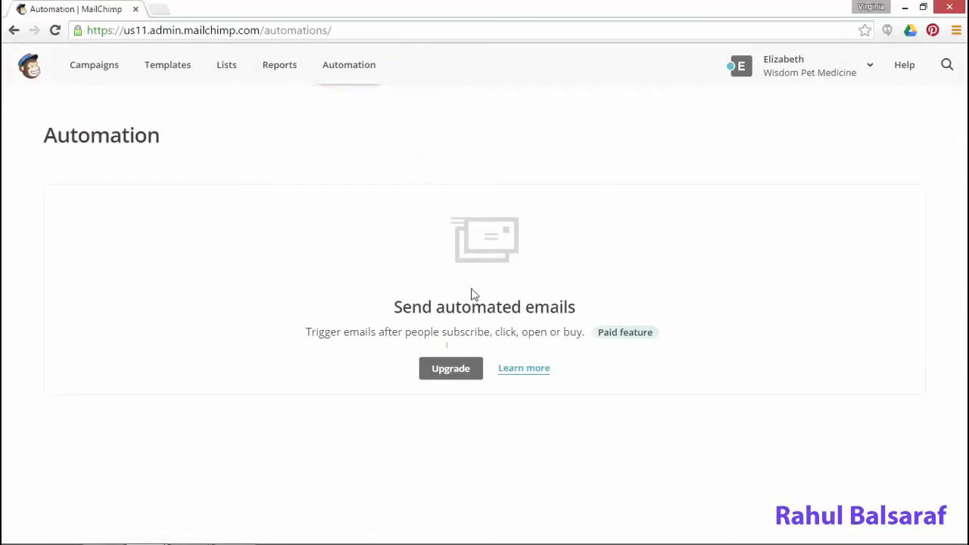
View the Upgrade billing page and scroll through the plans that unlock automation
click(471, 377)
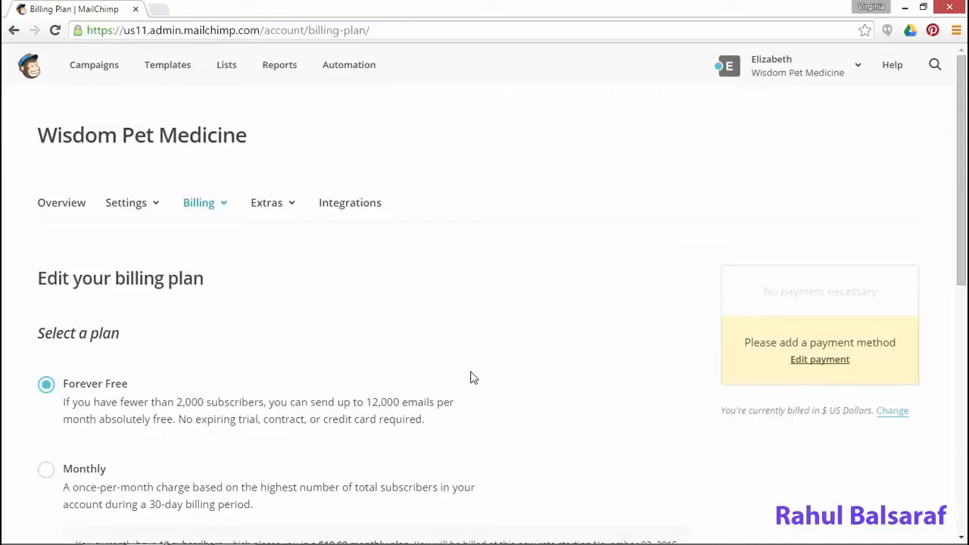
scroll(470, 377, down, 2)
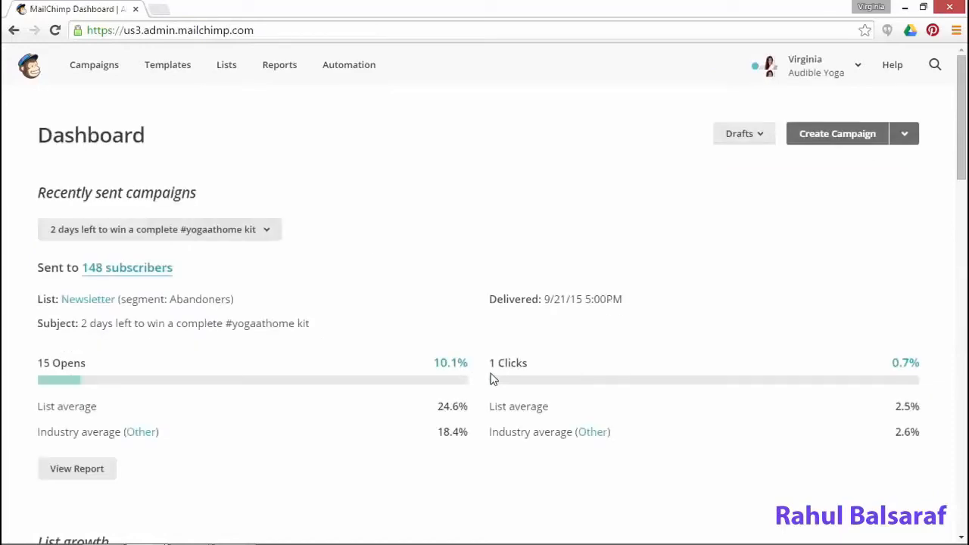
Browse the Automation page's active workflows, including the Introduction email with 78.4% opens
click(356, 76)
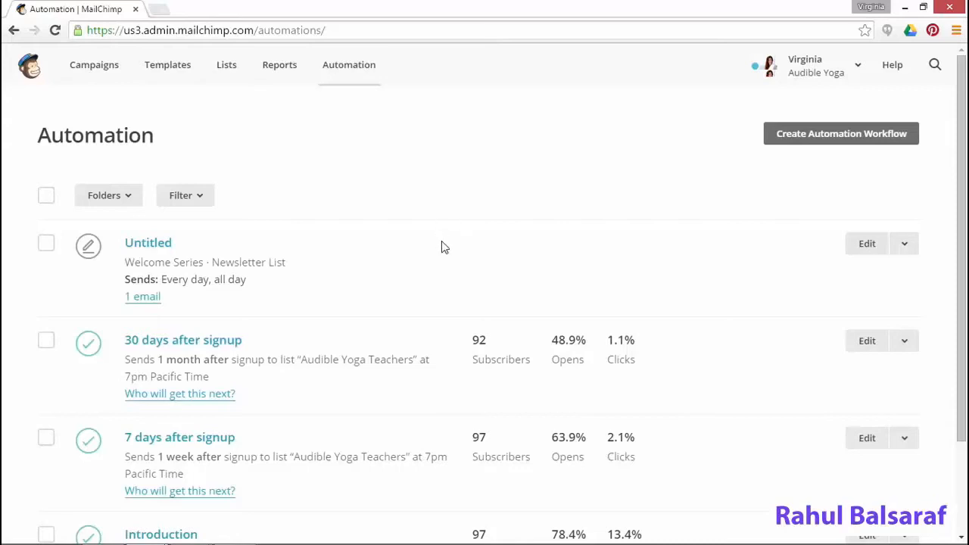
scroll(443, 248, down, 3)
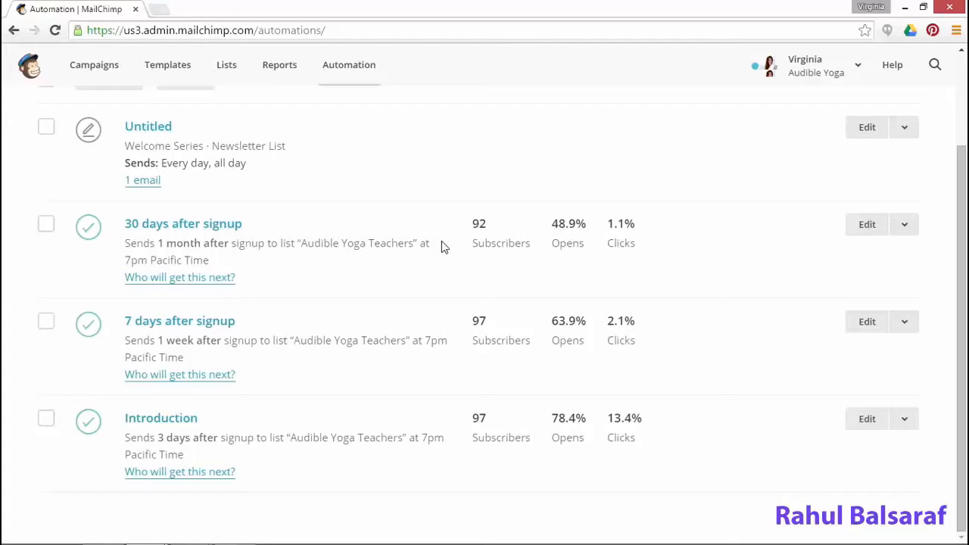
scroll(443, 243, up, 2)
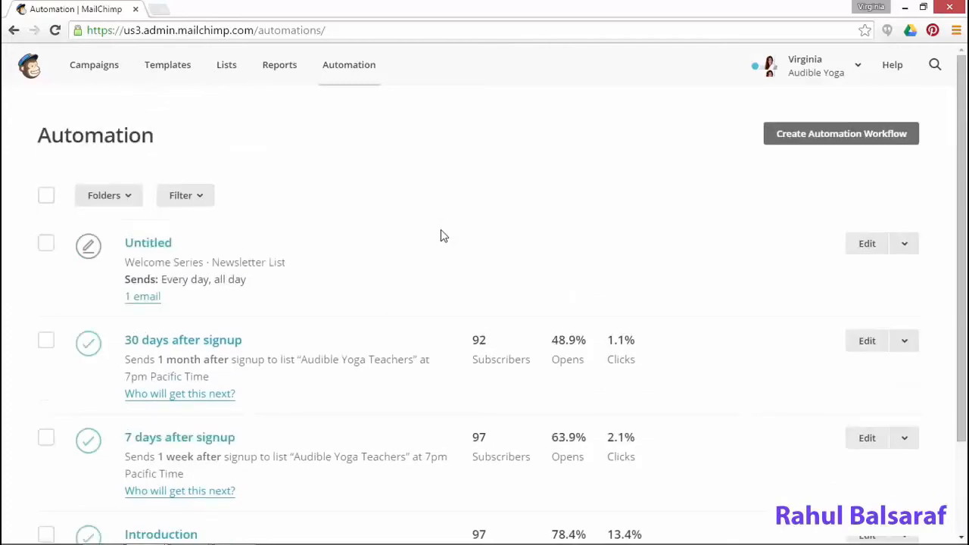
Create a Welcome Series automation workflow on the 360-subscriber Newsletter list
click(825, 132)
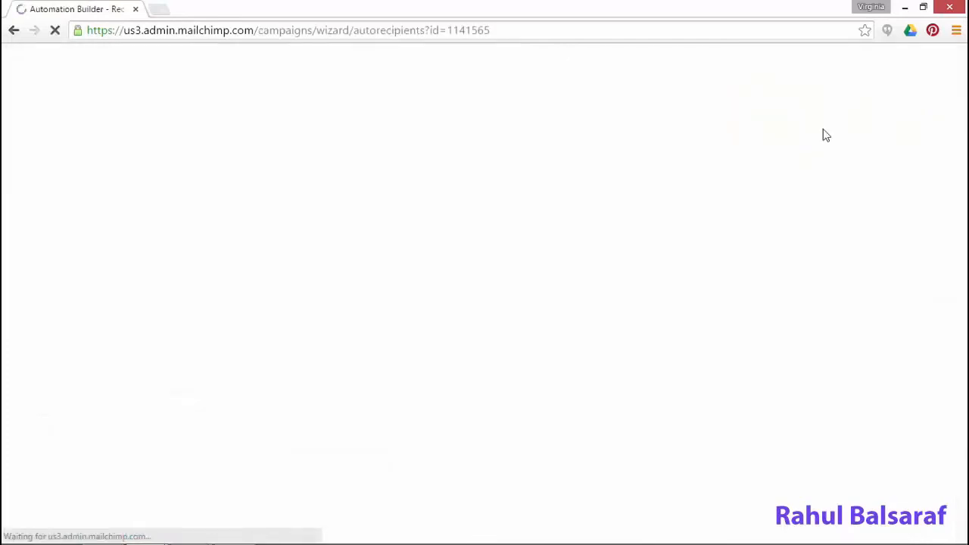
click(102, 187)
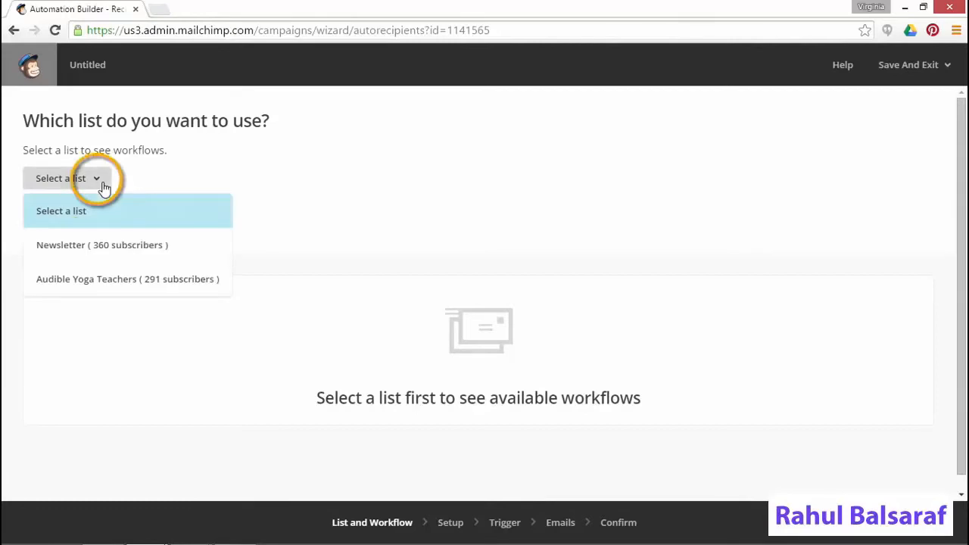
click(112, 247)
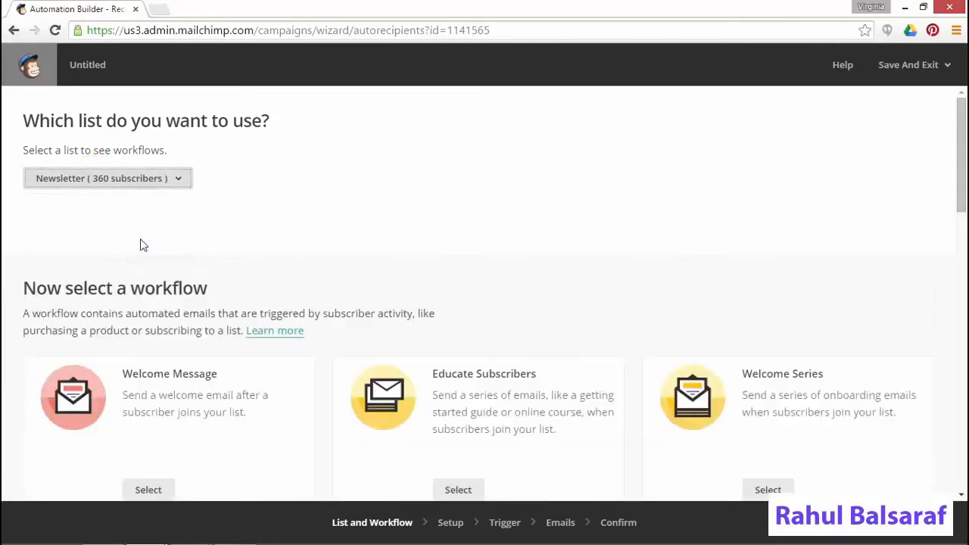
scroll(664, 206, down, 1)
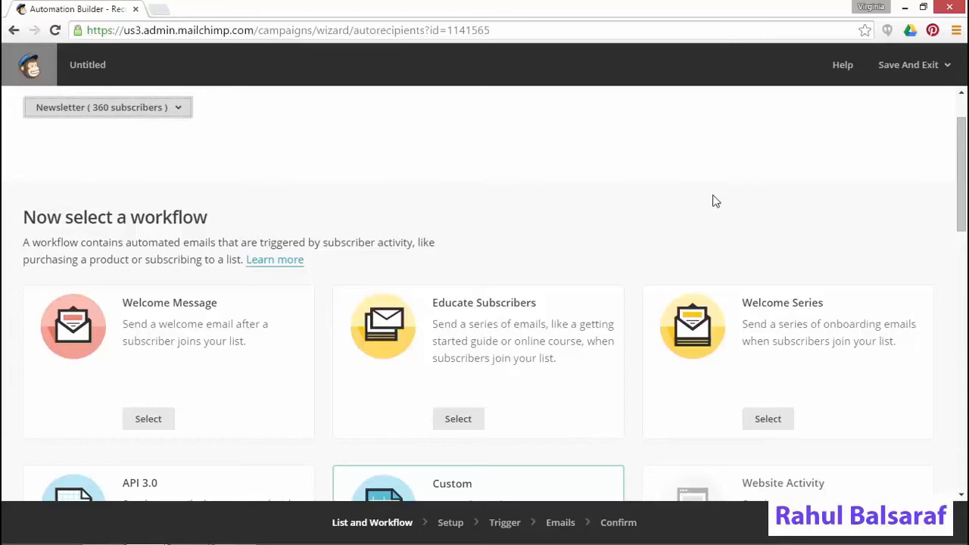
click(768, 419)
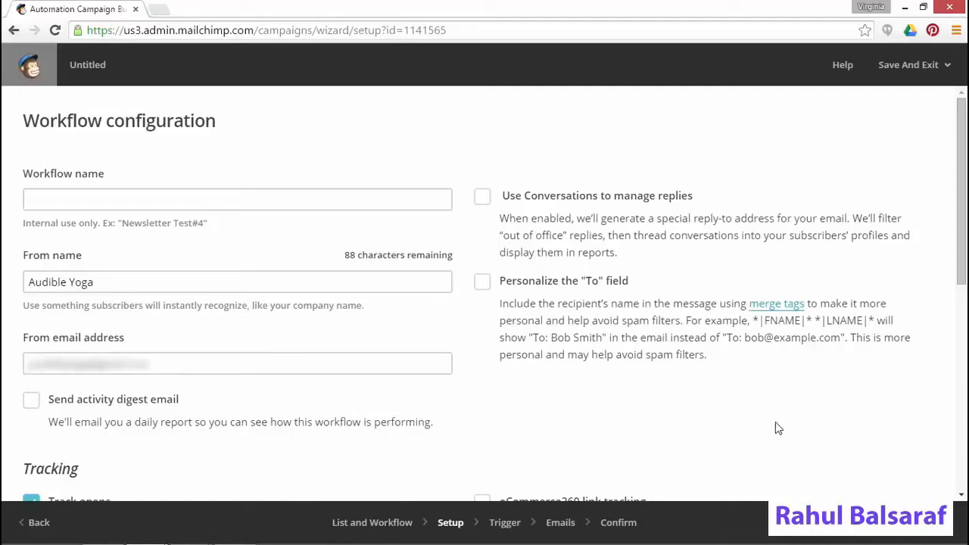
Advance the workflow wizard through the Trigger step to the Emails step
click(515, 527)
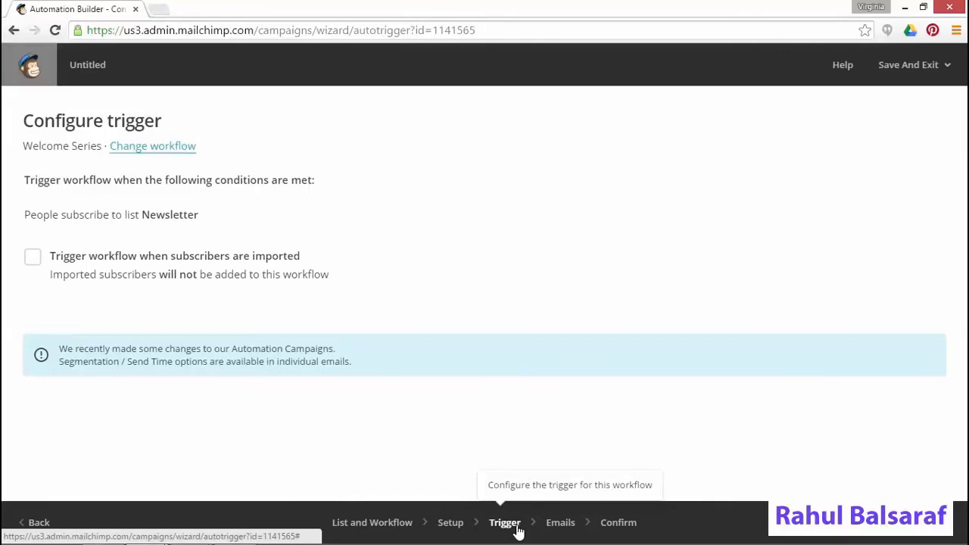
click(571, 528)
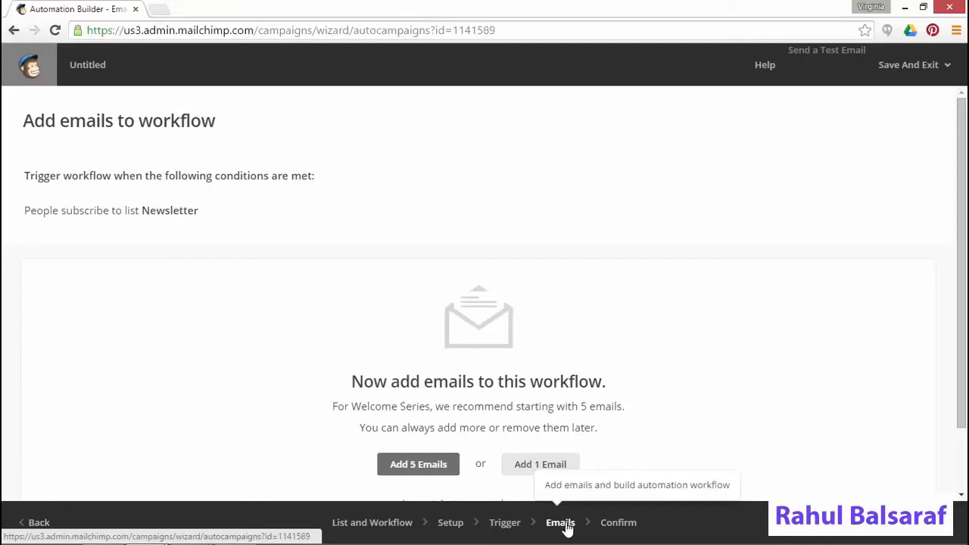
Add the 5 recommended emails and begin designing Automation Email #1
click(423, 474)
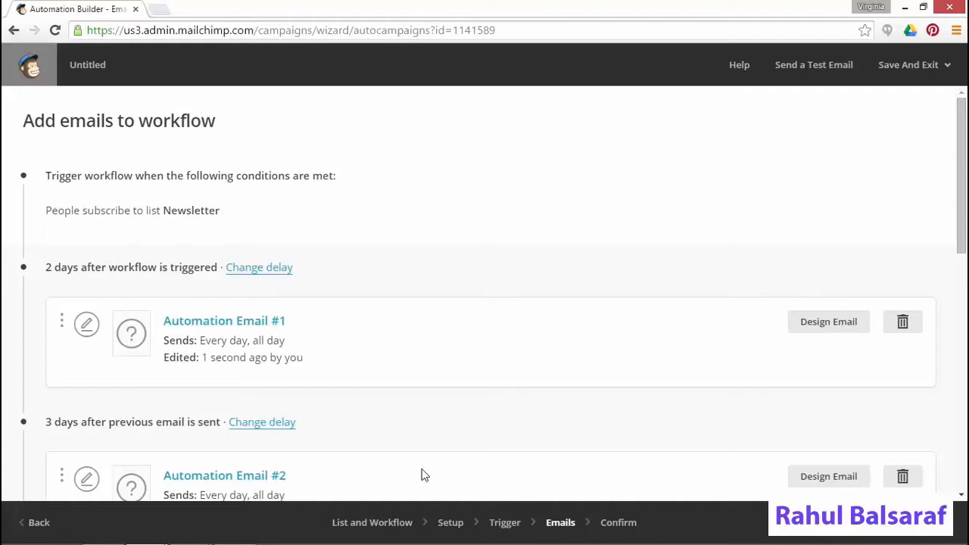
click(818, 322)
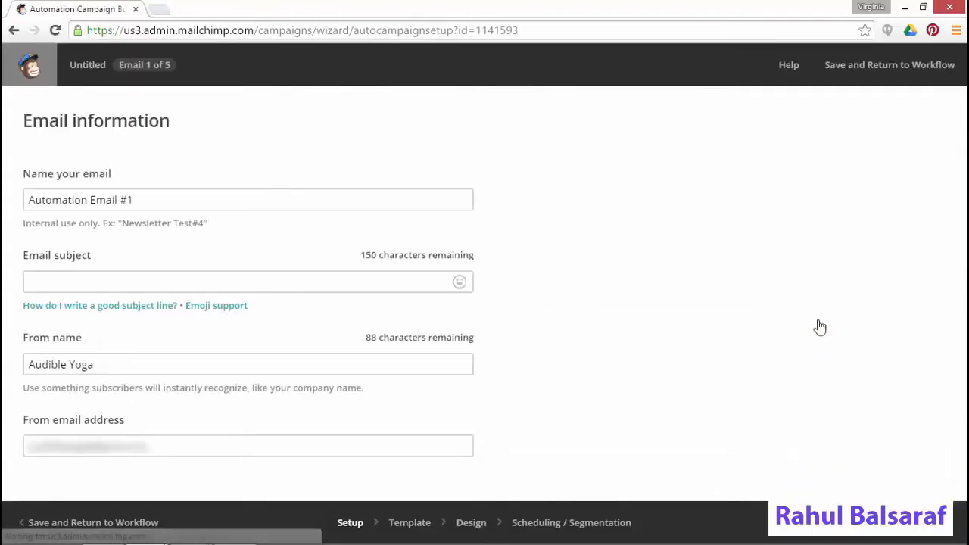